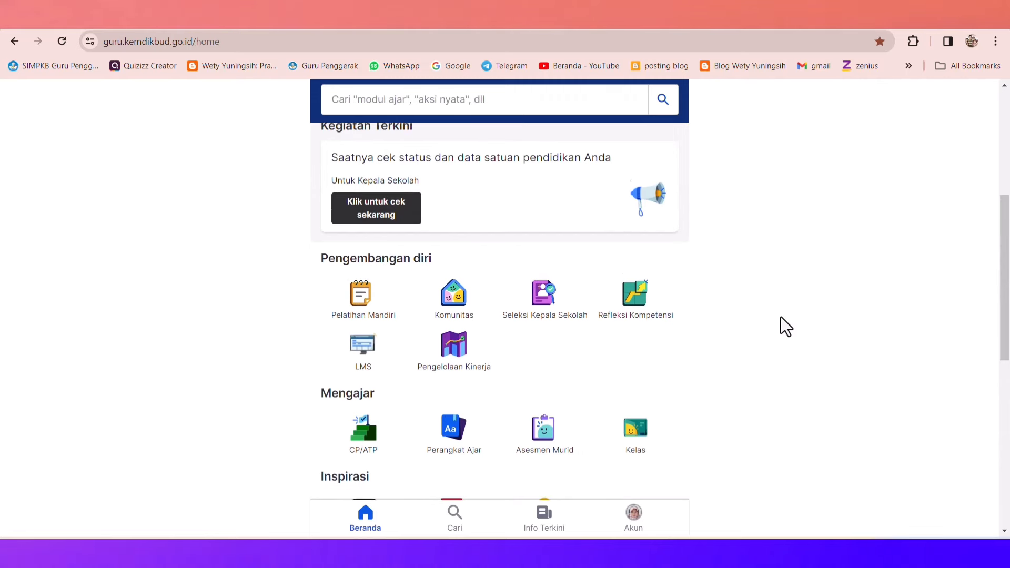
# Open Pengelolaan Kinerja from the Pengembangan diri services and go to the Guru section's Sebagai Pegawai page
pyautogui.scroll(-1, 780, 317)
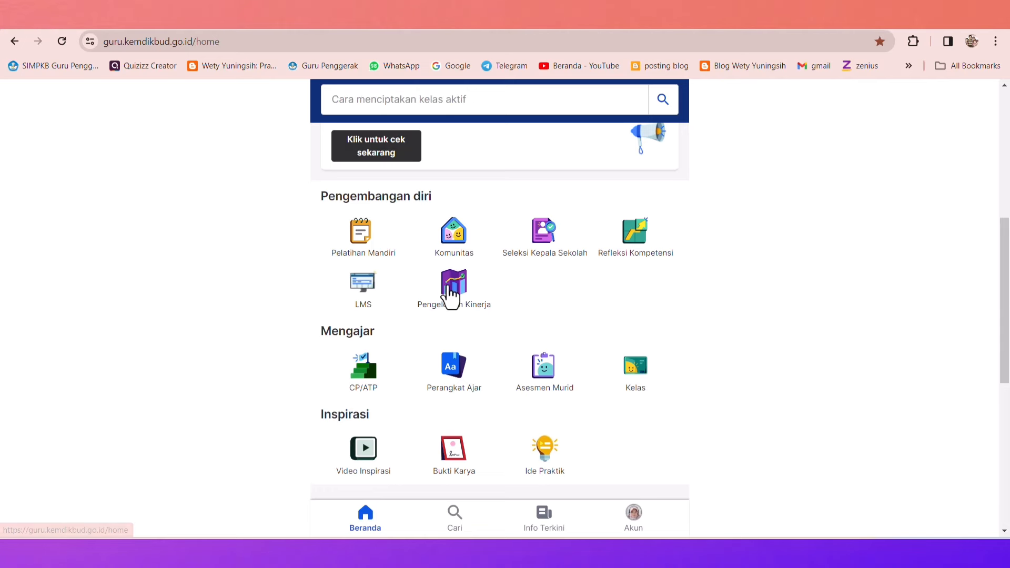
pyautogui.click(451, 294)
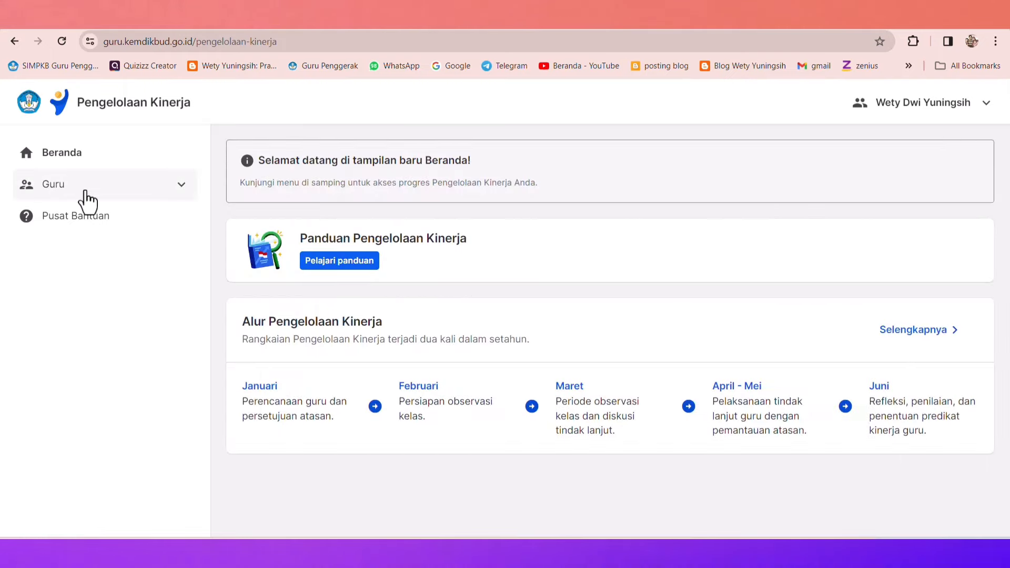
pyautogui.click(89, 191)
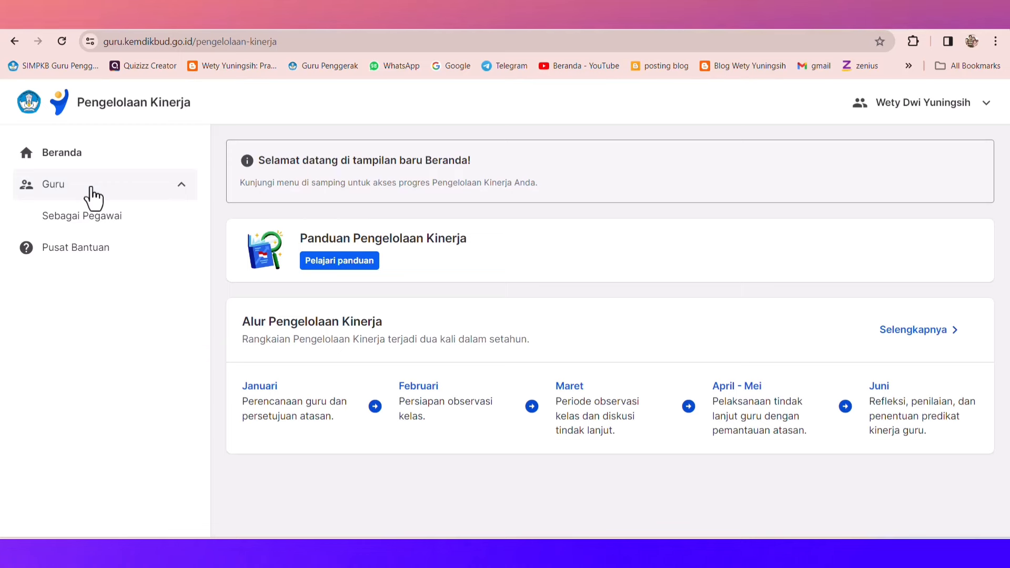
pyautogui.click(111, 226)
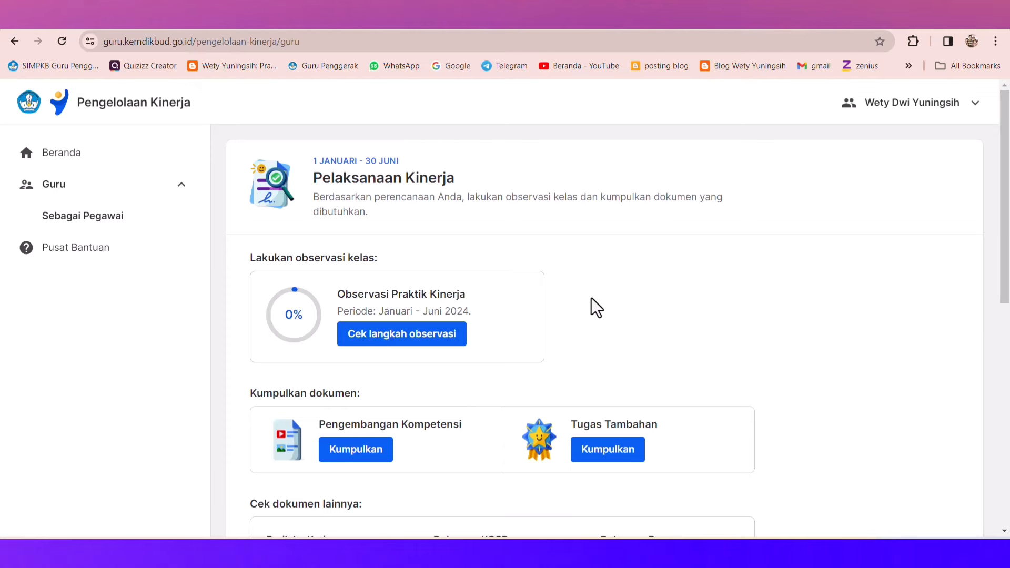
# Review the Pelaksanaan Kinerja page and open the observation steps for Observasi Praktik Kinerja
pyautogui.scroll(-1, 596, 308)
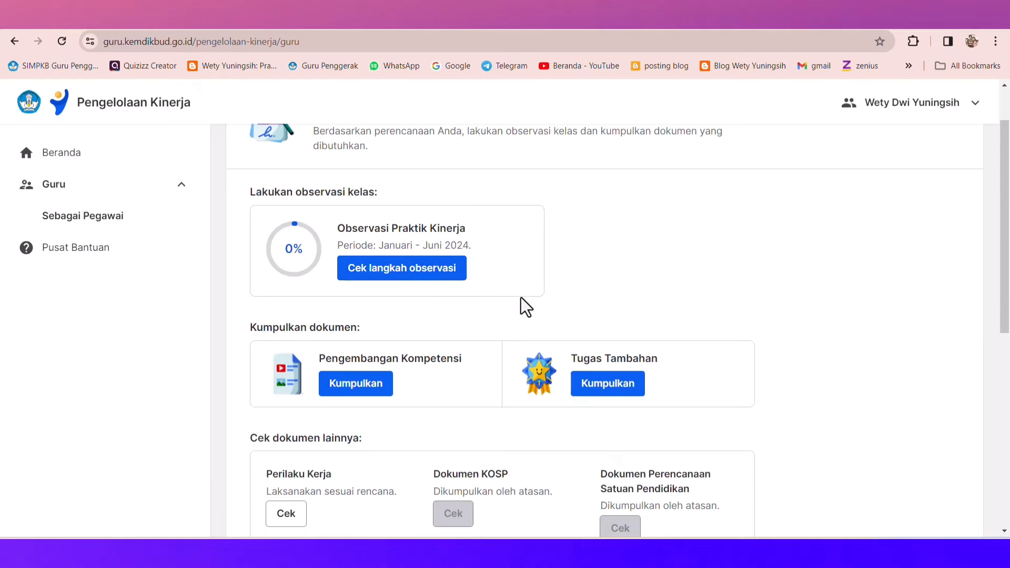
pyautogui.scroll(1, 524, 306)
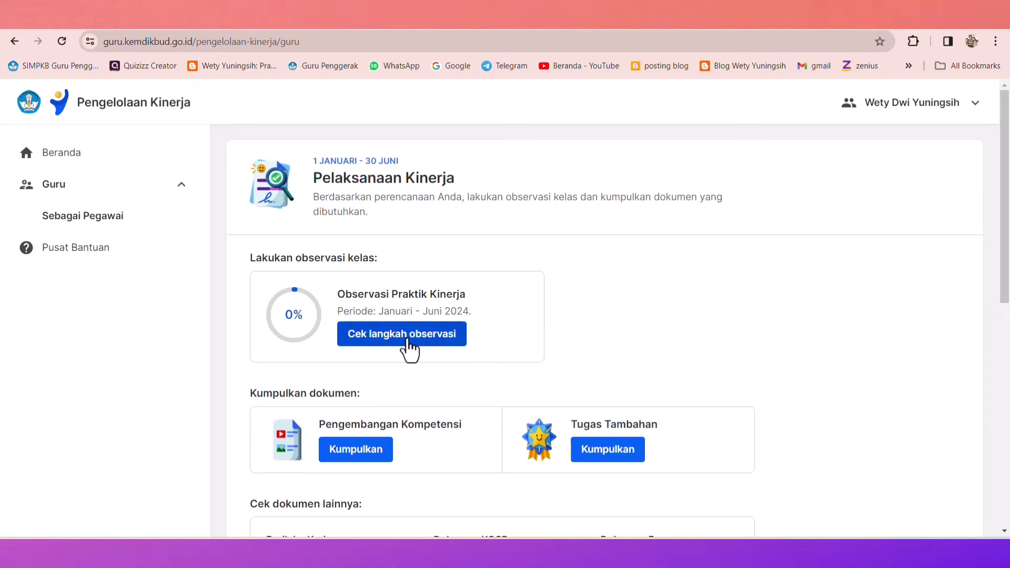
pyautogui.scroll(-1, 416, 345)
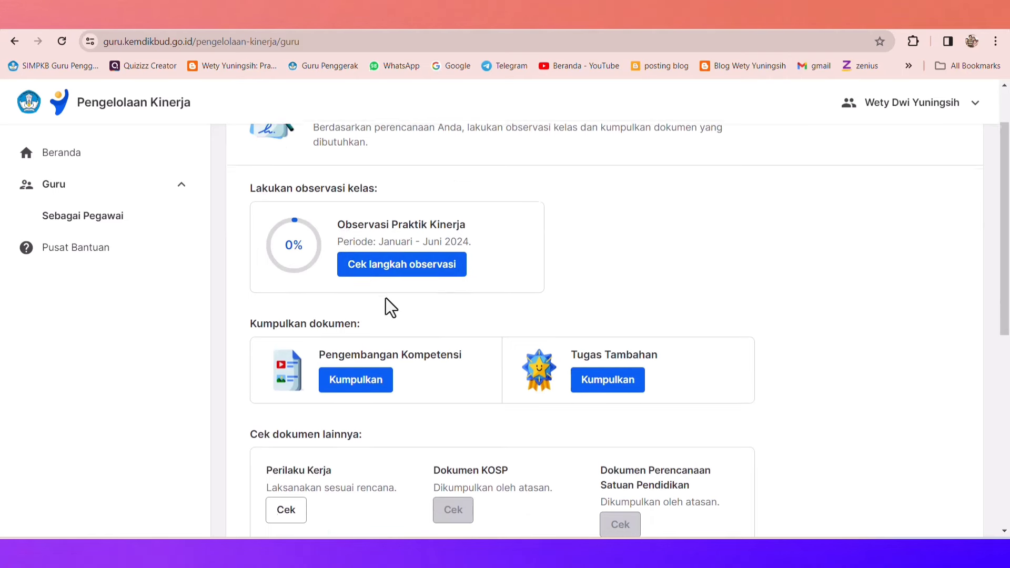
pyautogui.scroll(-1, 389, 310)
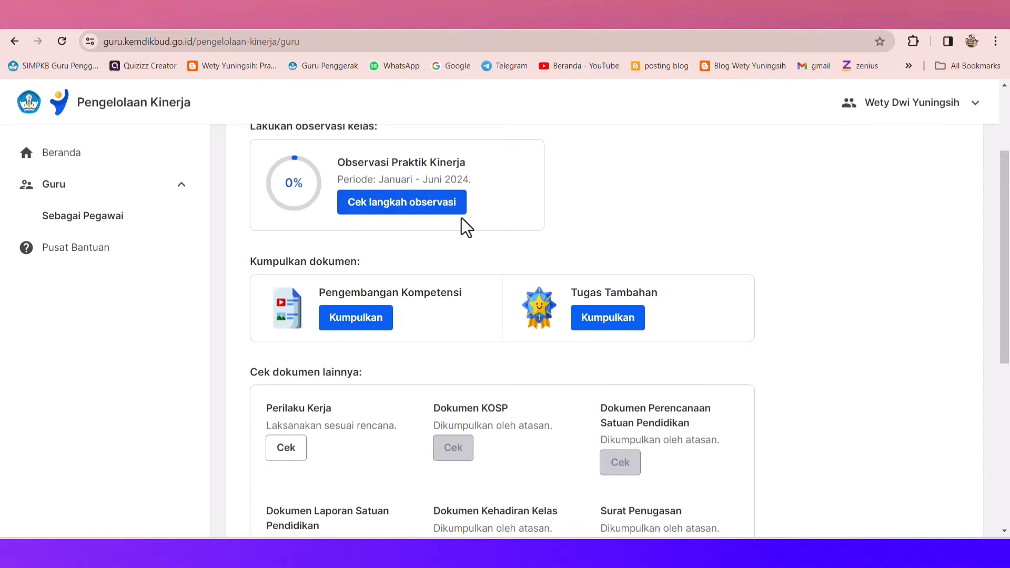
pyautogui.scroll(1, 431, 257)
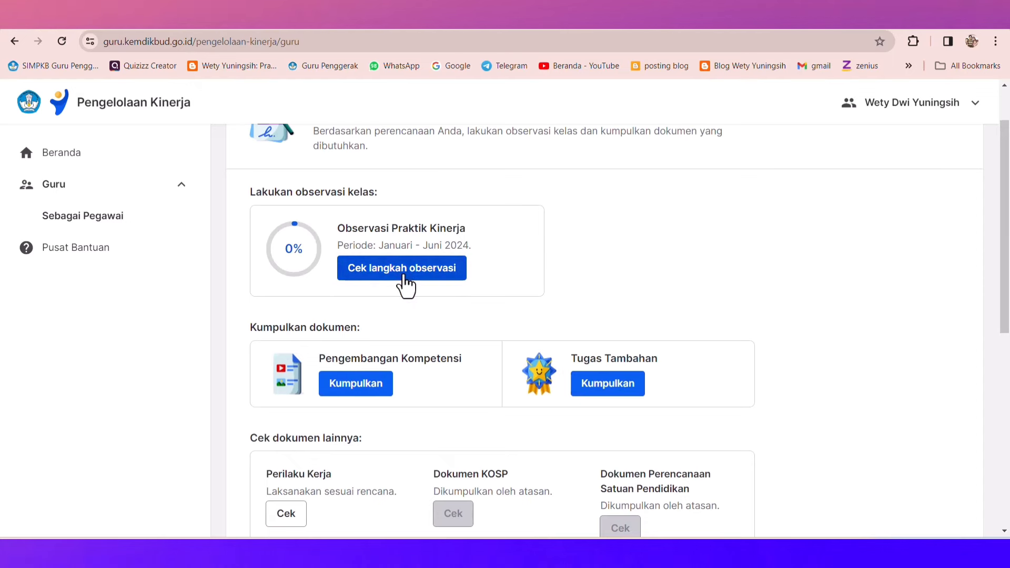
pyautogui.click(405, 276)
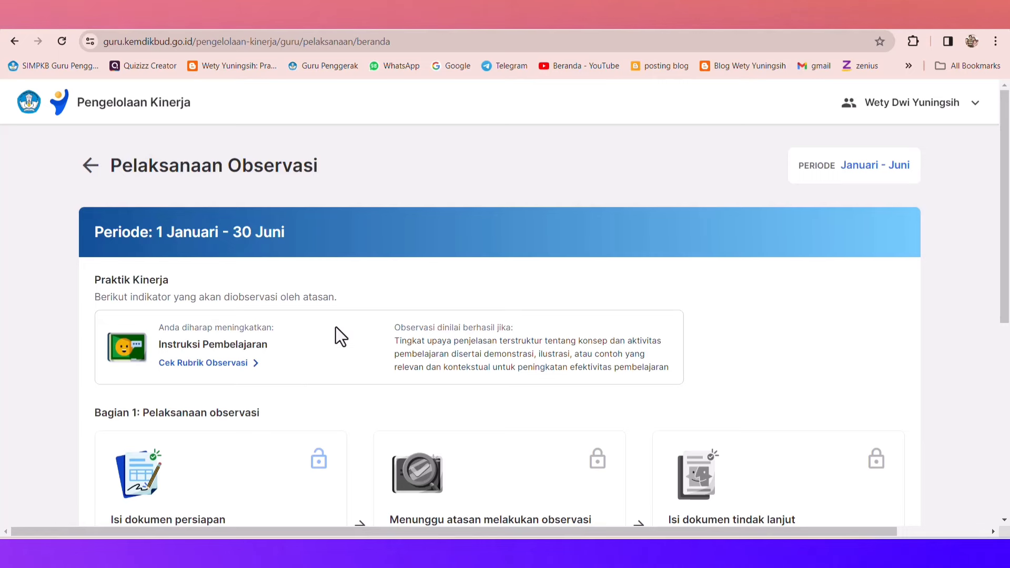
# Read through the Rubrik Observasi Kelas for Instruksi Pembelajaran, including all target behaviours, and dismiss it
pyautogui.scroll(-1, 326, 333)
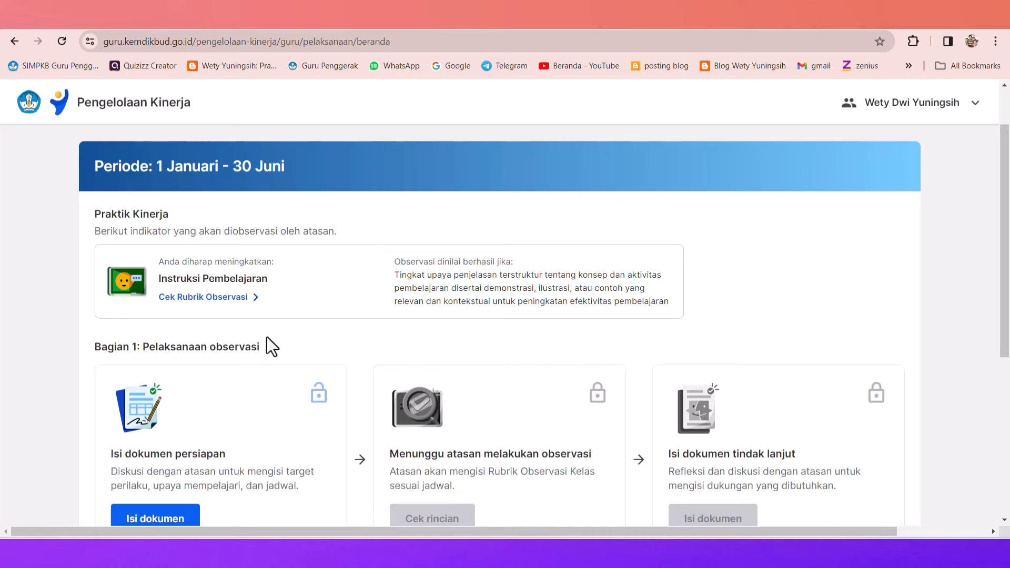
pyautogui.click(189, 299)
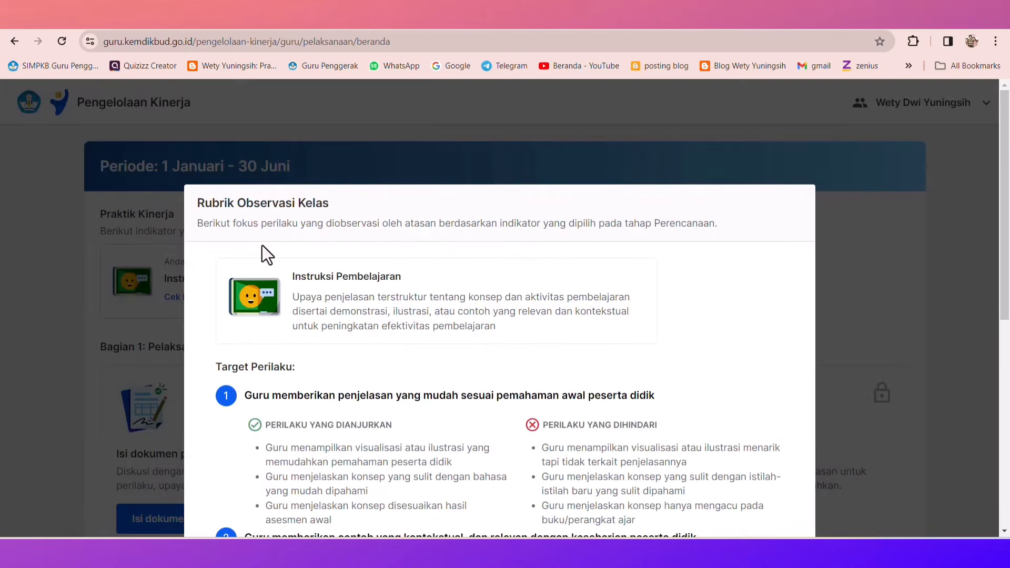
pyautogui.scroll(-1, 343, 278)
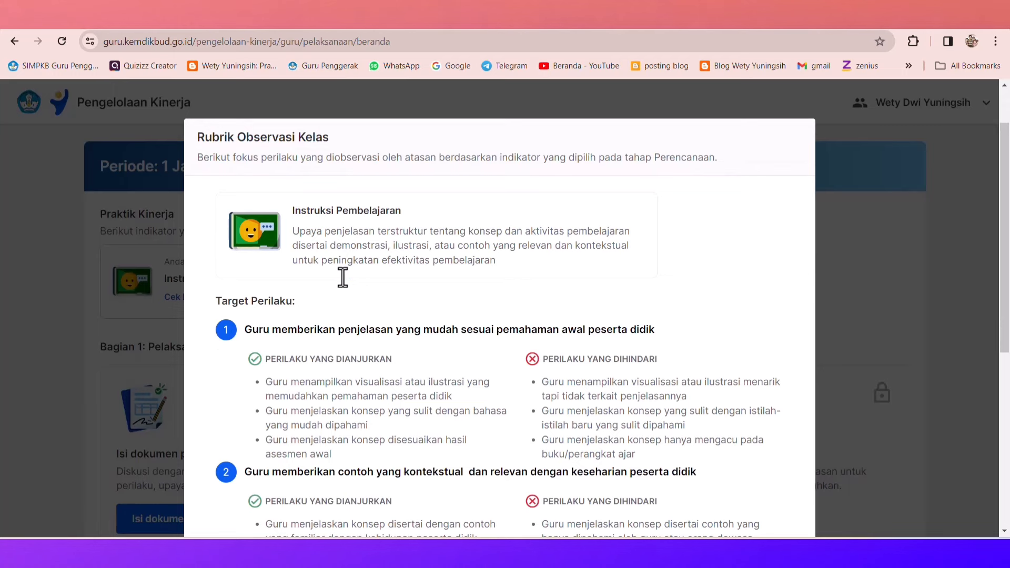
pyautogui.scroll(-2, 343, 277)
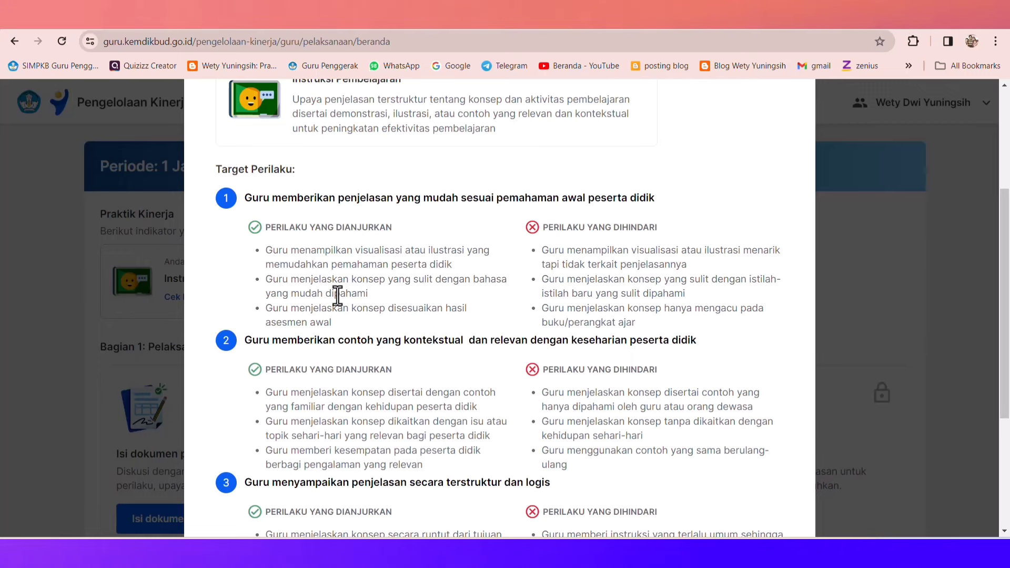
pyautogui.scroll(-3, 364, 317)
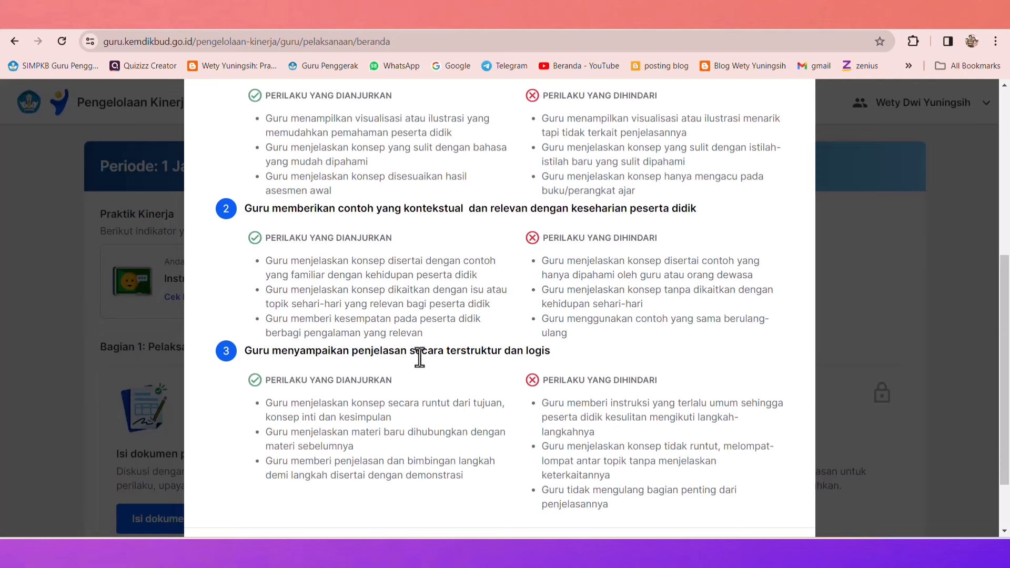
pyautogui.scroll(-2, 266, 295)
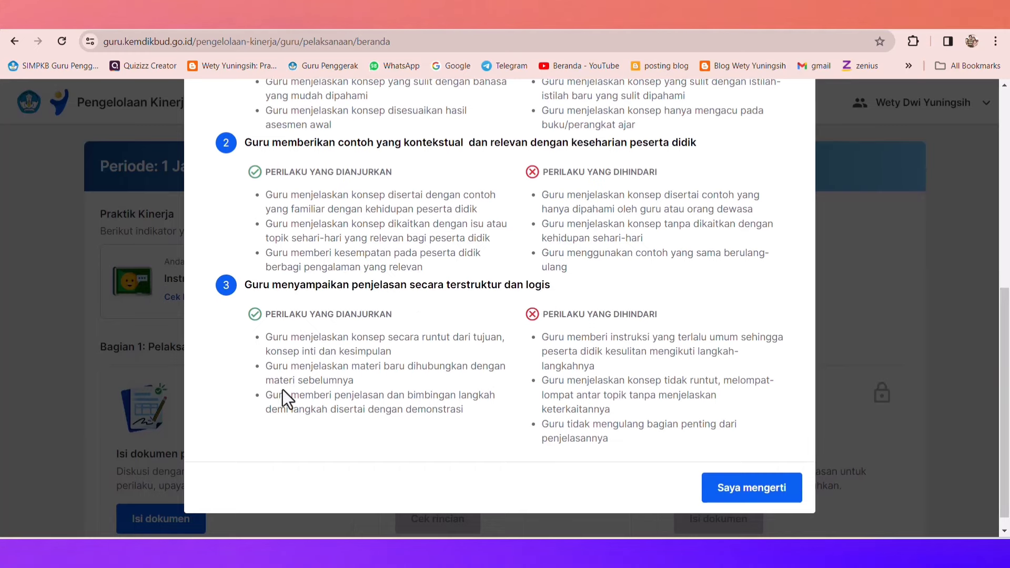
pyautogui.click(774, 504)
# Open the preparation document form (Isi dokumen persiapan) under Bagian 1: Pelaksanaan observasi
pyautogui.scroll(-2, 173, 258)
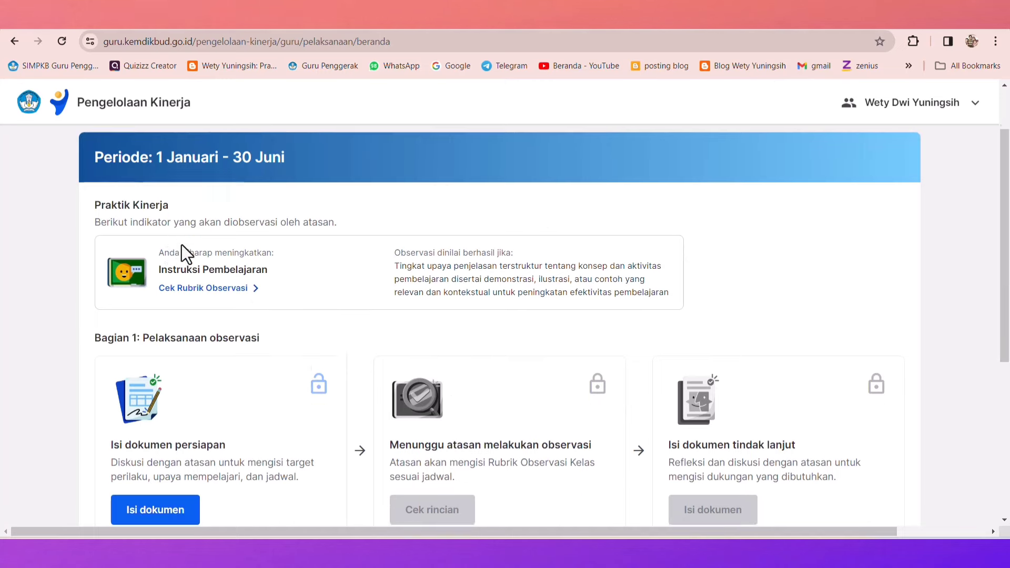
pyautogui.scroll(-1, 181, 246)
pyautogui.scroll(-1, 181, 244)
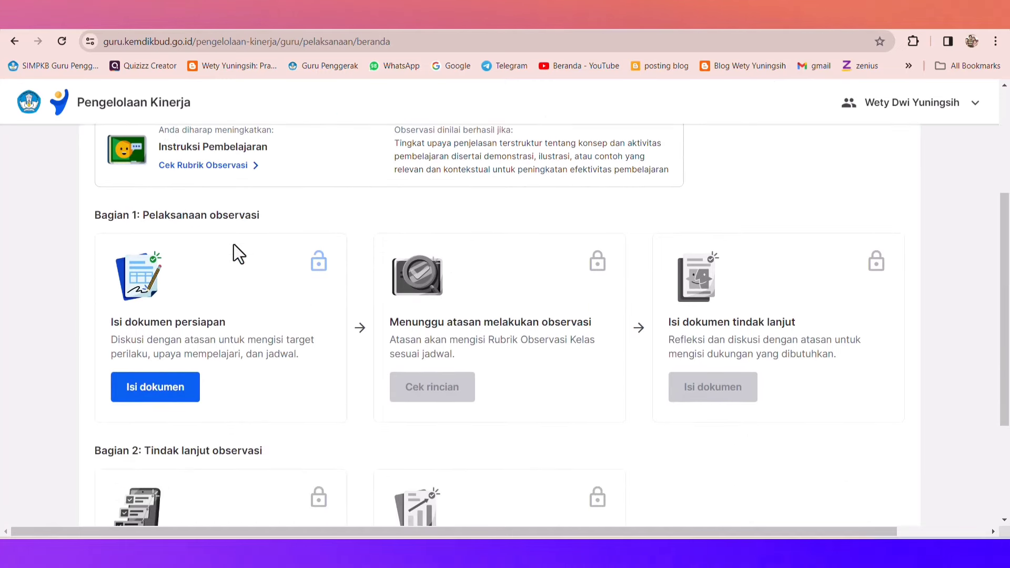
pyautogui.click(167, 392)
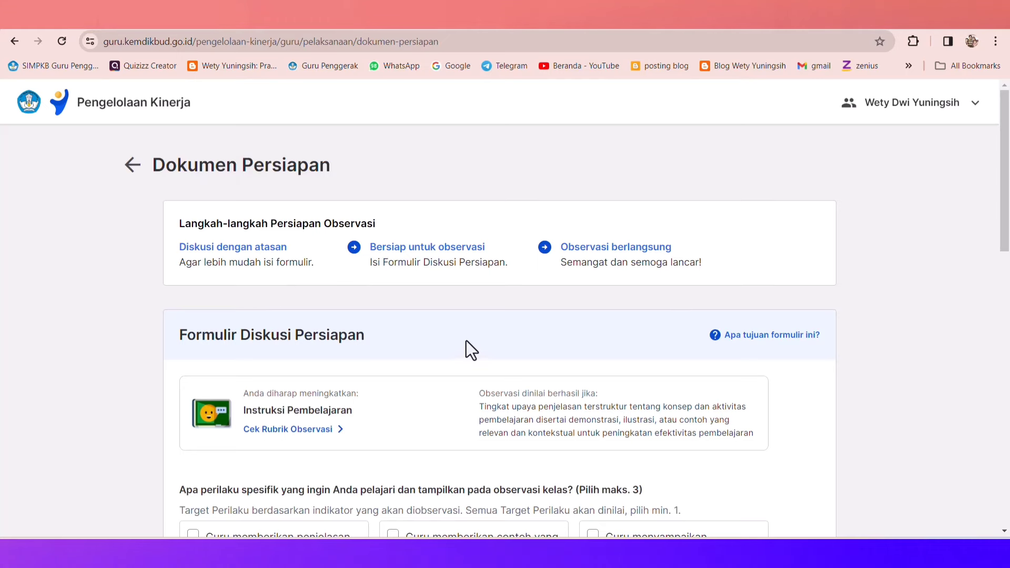
# Select all three target behaviours in Formulir Diskusi Persiapan: easy explanations, contextual and relevant examples, and structured, logical explanations
pyautogui.scroll(-3, 471, 331)
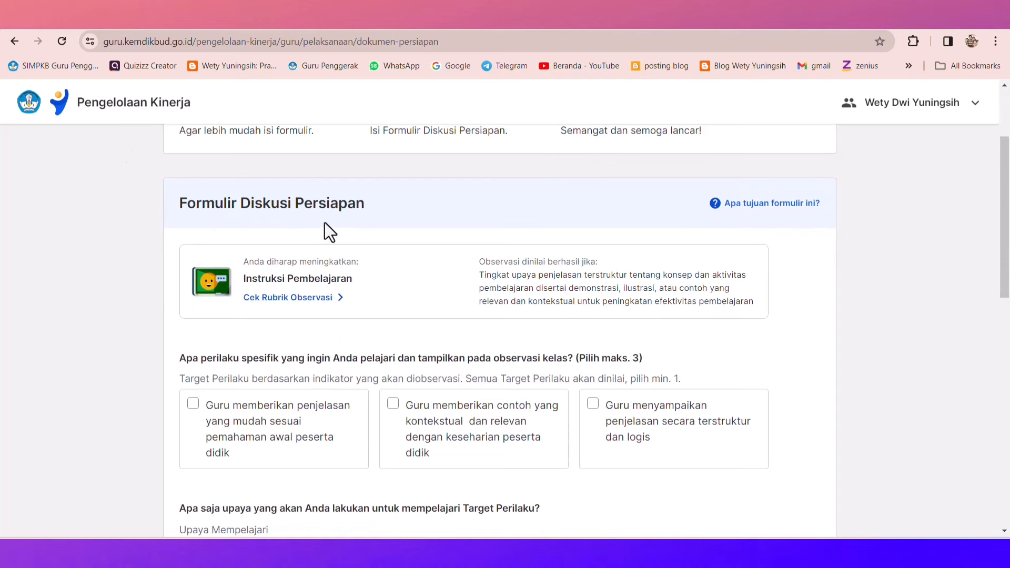
pyautogui.scroll(-1, 368, 239)
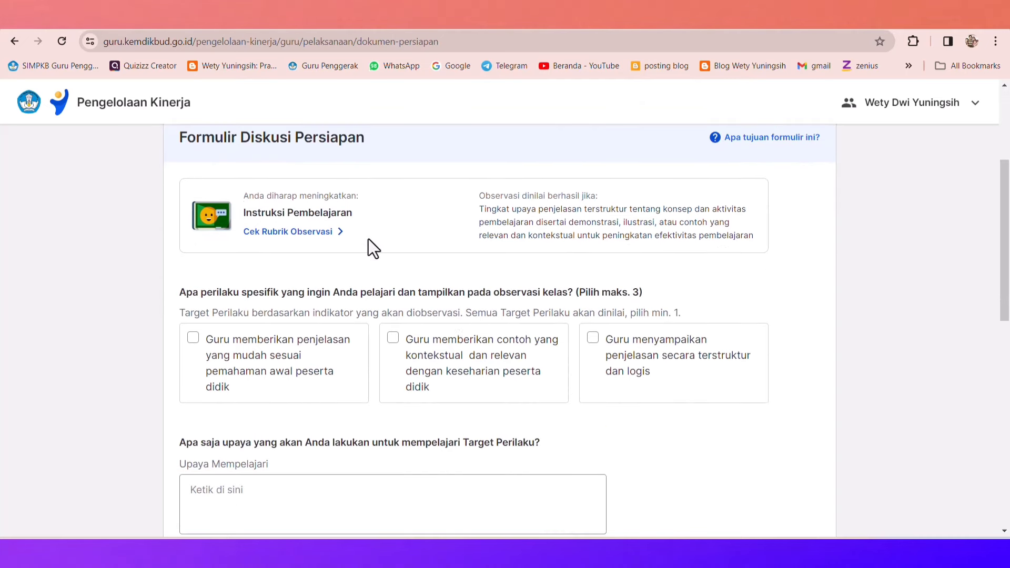
pyautogui.scroll(-1, 369, 238)
pyautogui.scroll(2, 368, 239)
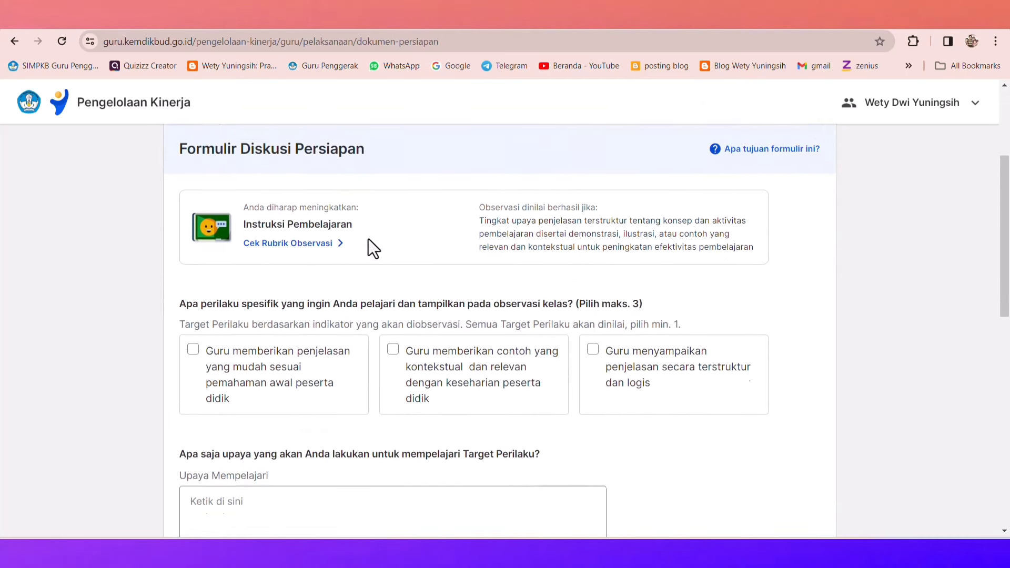
pyautogui.scroll(-1, 368, 239)
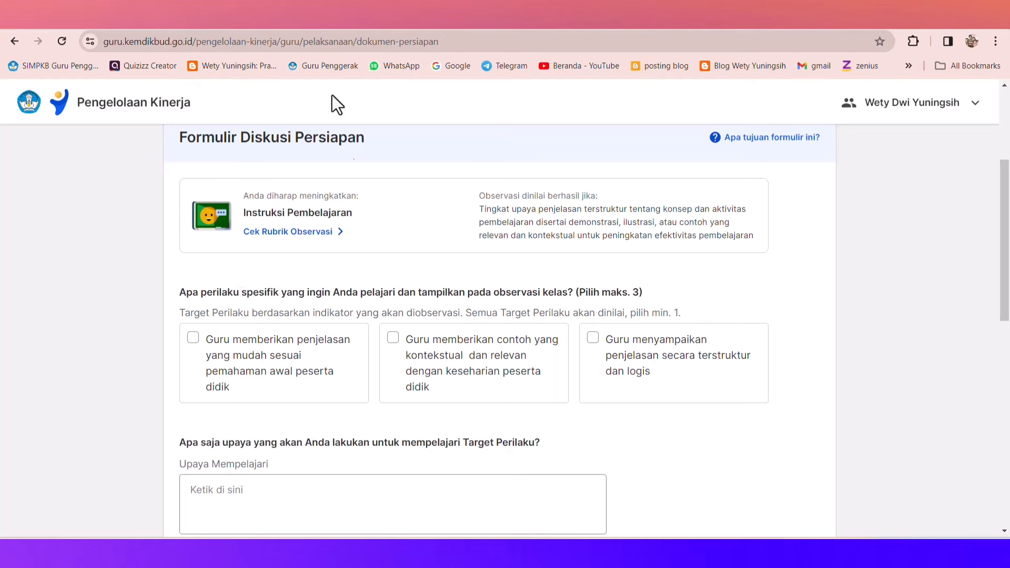
pyautogui.scroll(-1, 381, 231)
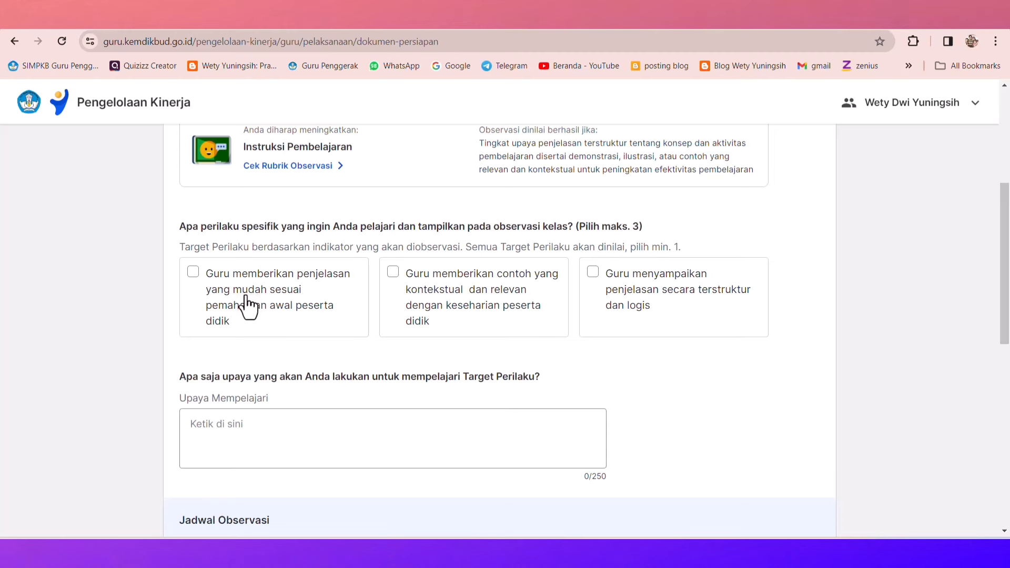
pyautogui.click(193, 279)
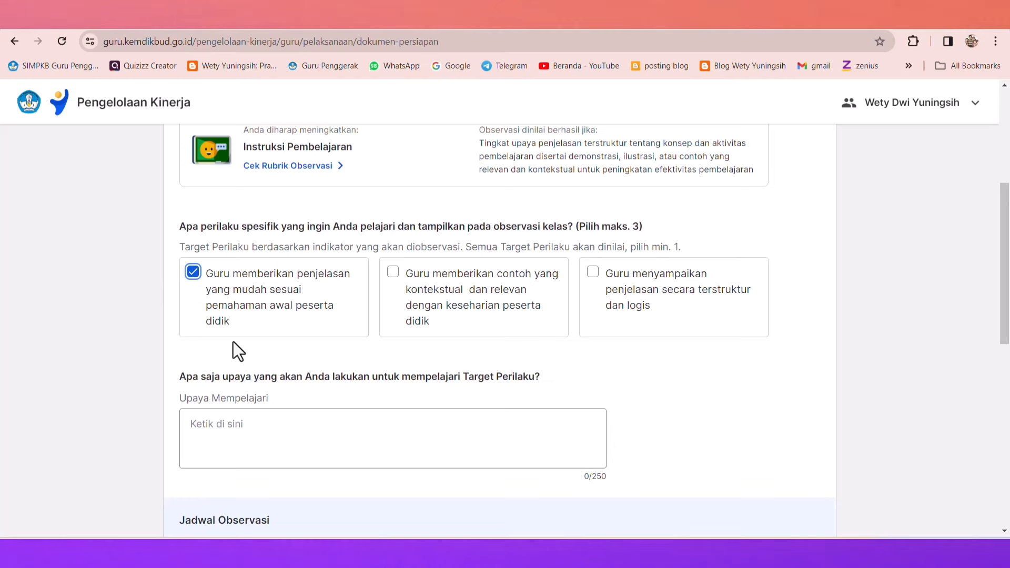
pyautogui.click(393, 276)
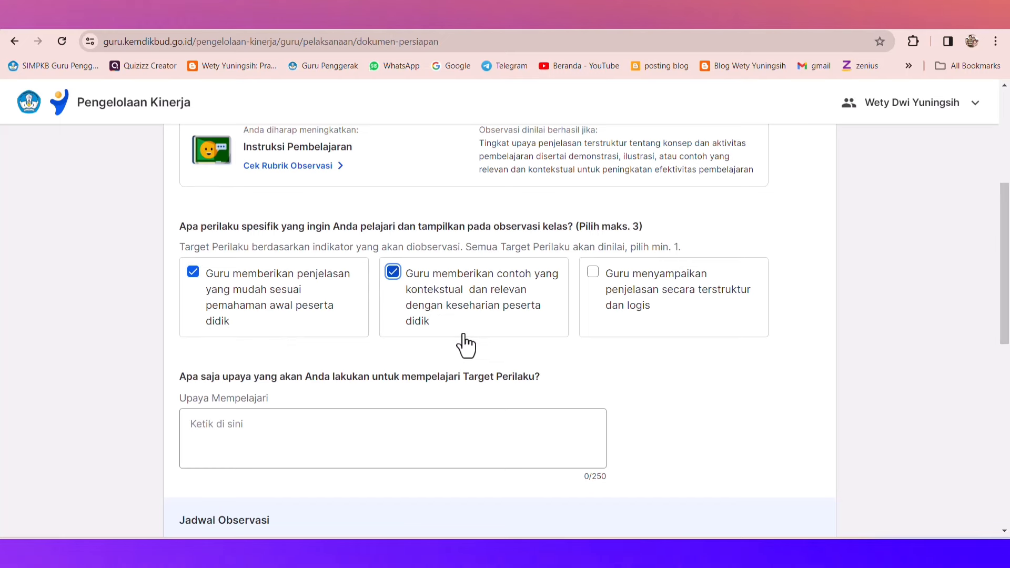
pyautogui.click(593, 275)
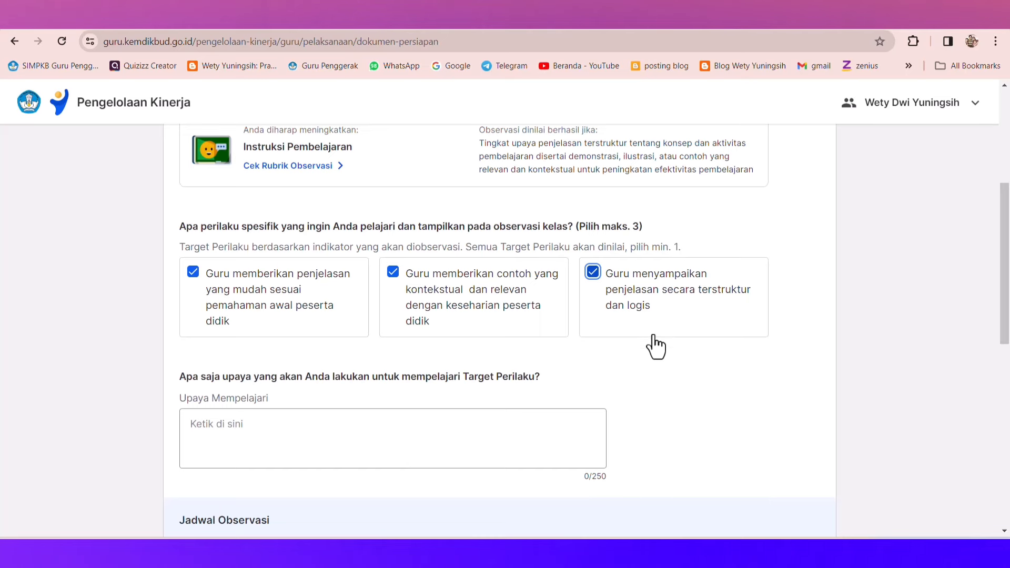
# Begin the Upaya Mempelajari answer with the introductory line "Upaya yang saya lakukan adalah"
pyautogui.scroll(-4, 655, 336)
pyautogui.scroll(-3, 659, 326)
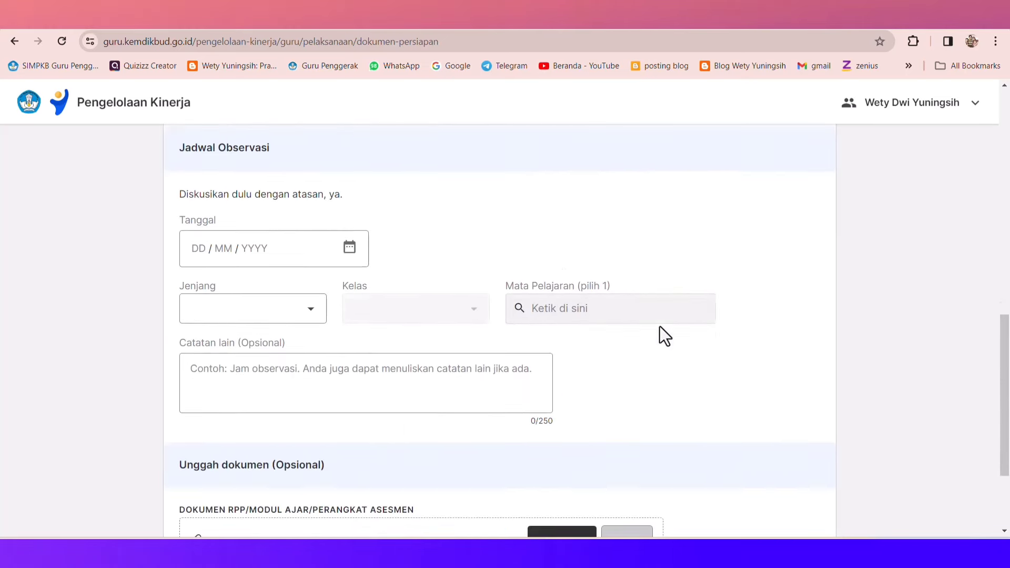
pyautogui.scroll(2, 660, 326)
pyautogui.scroll(4, 659, 326)
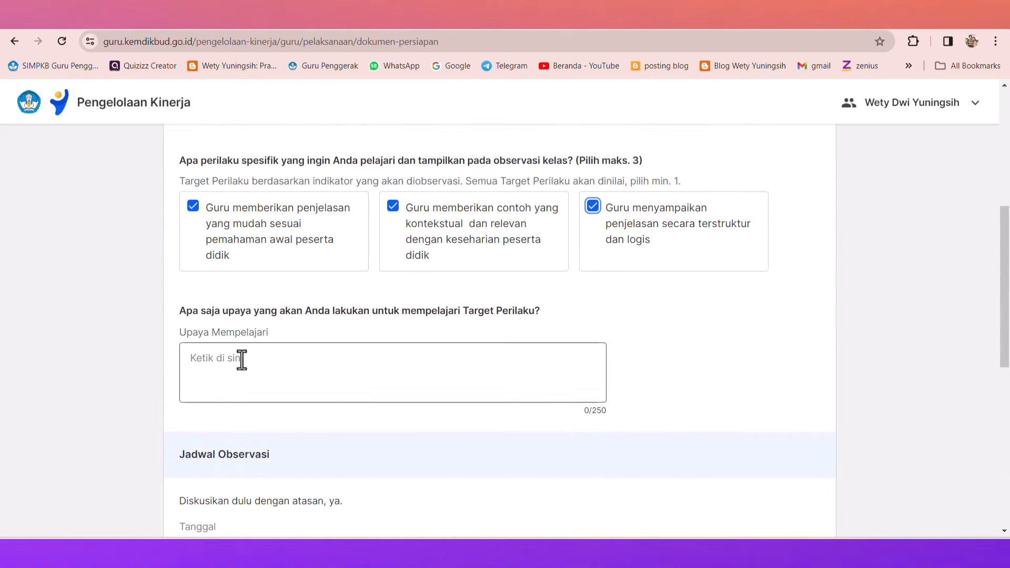
pyautogui.click(283, 358)
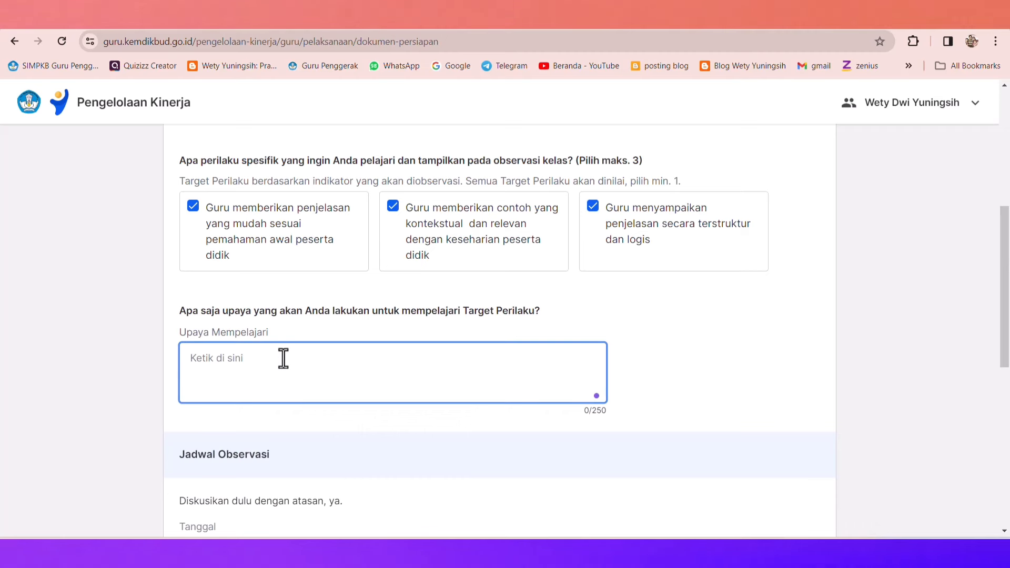
pyautogui.write('Upa')
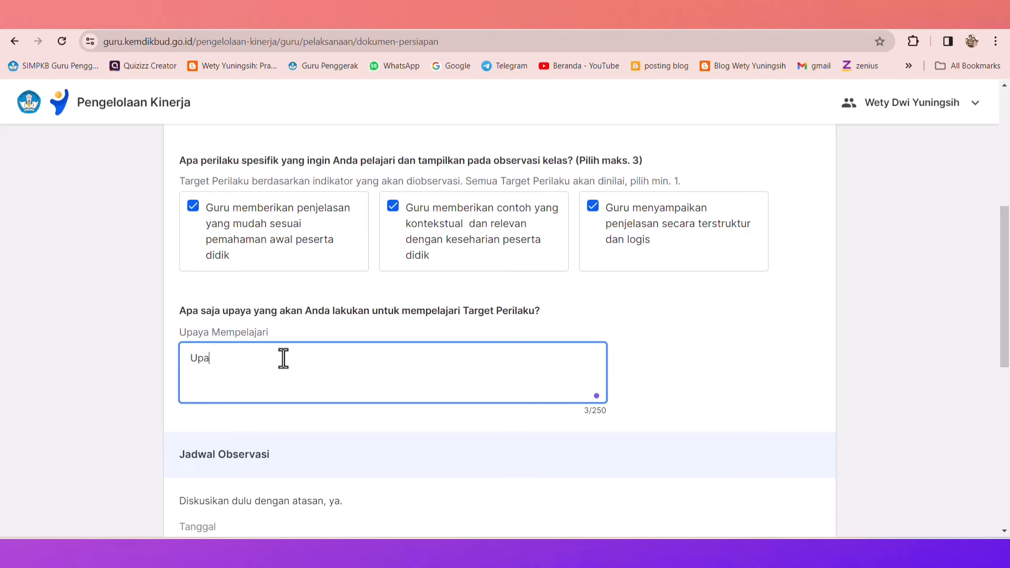
pyautogui.write('ya yang')
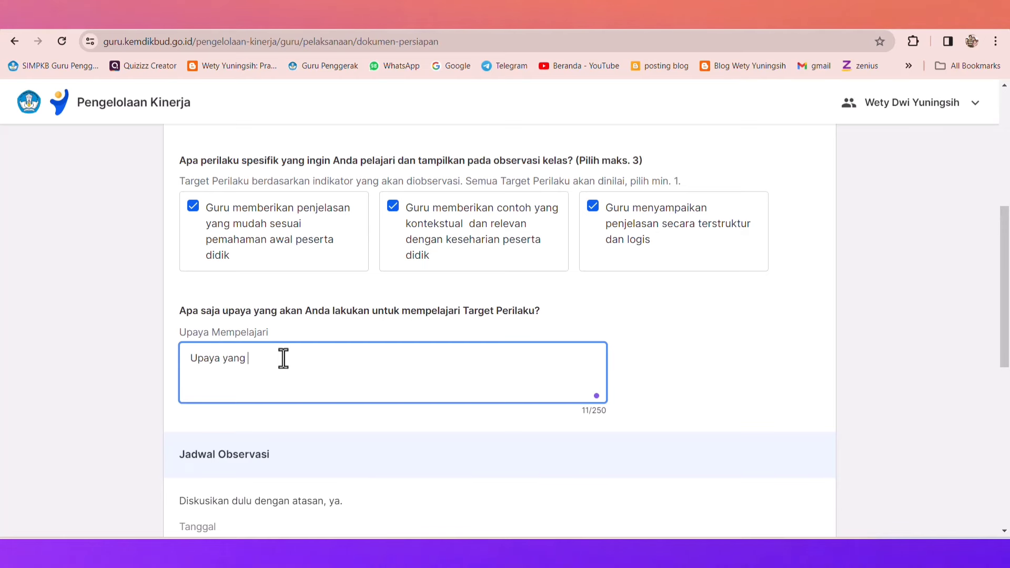
pyautogui.write(' saya lakukan d')
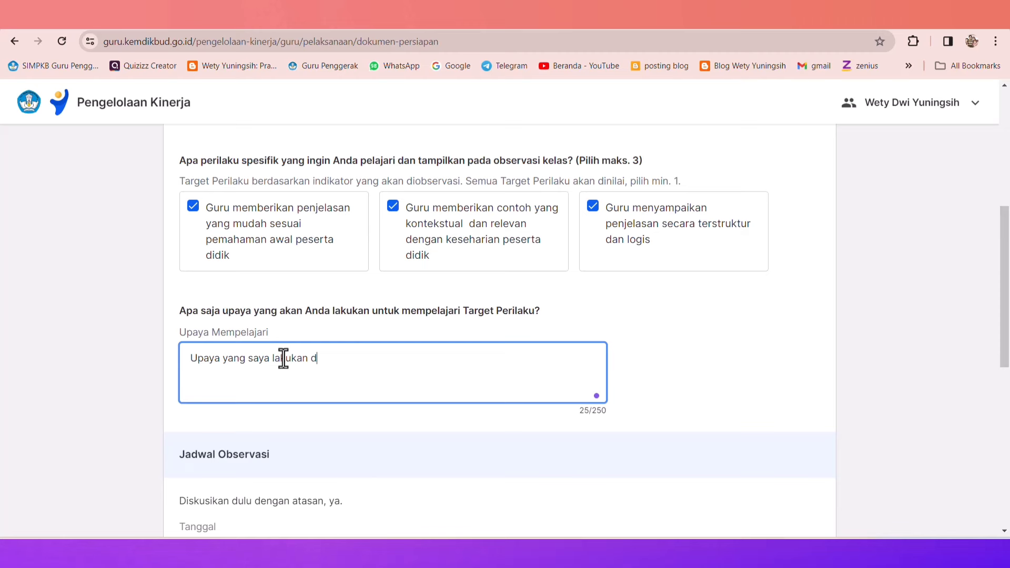
pyautogui.press('BackSpace')
pyautogui.write('adalah')
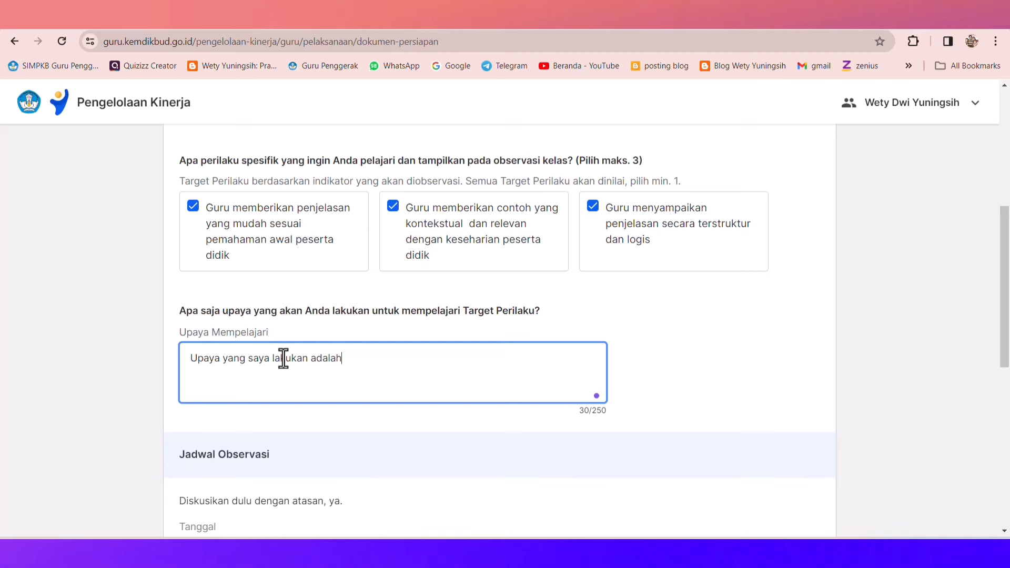
# Add the first learning effort on a new line: "1. Membuat Rencana Pembelajaran yang memuat prilaku spesifik yang akan ditampilkan pada observasi kelas"
pyautogui.press('Return')
pyautogui.write('1.')
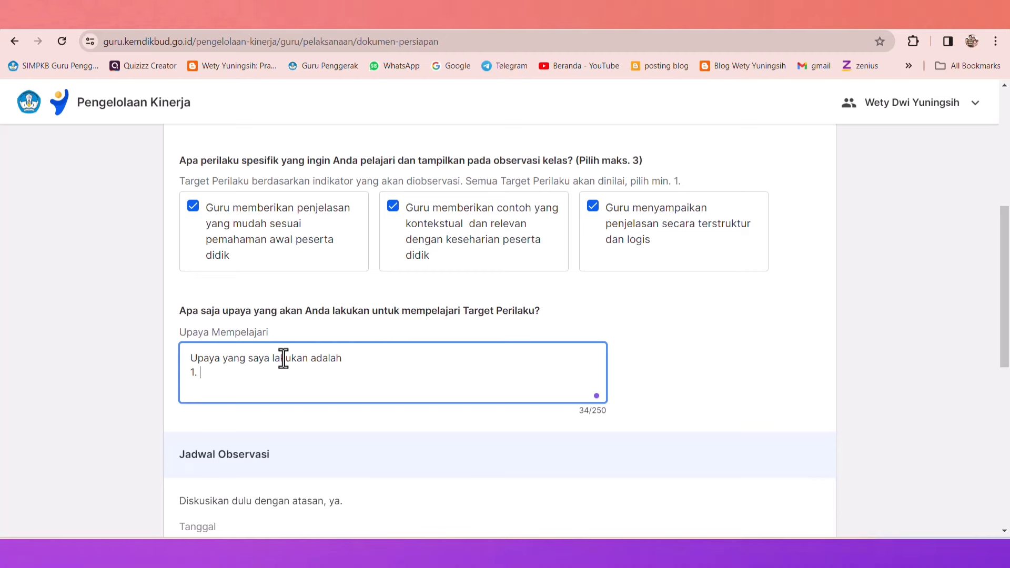
pyautogui.write('Membuat ')
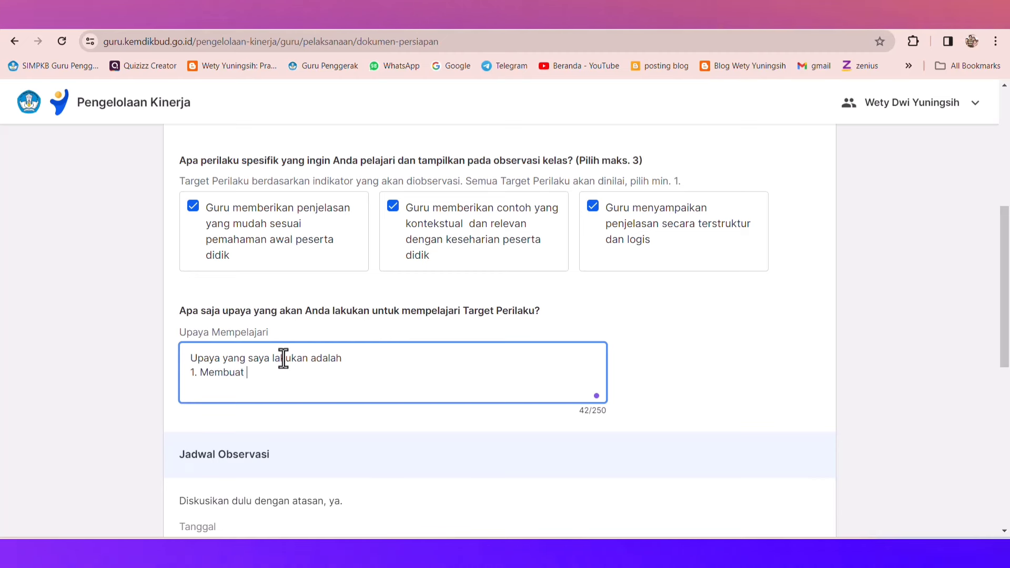
pyautogui.write('Rencana ')
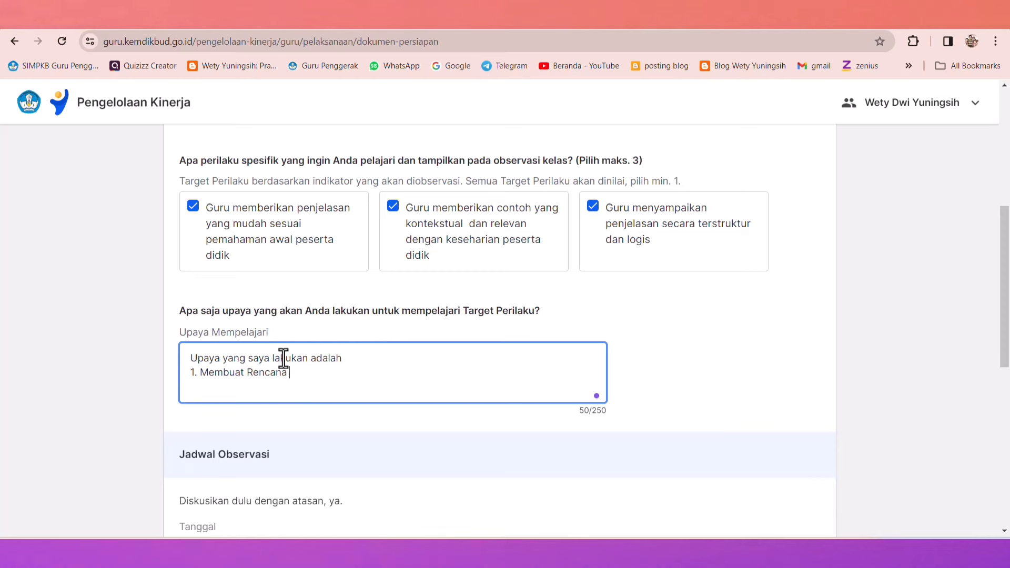
pyautogui.write('Pembelajaran yang memua')
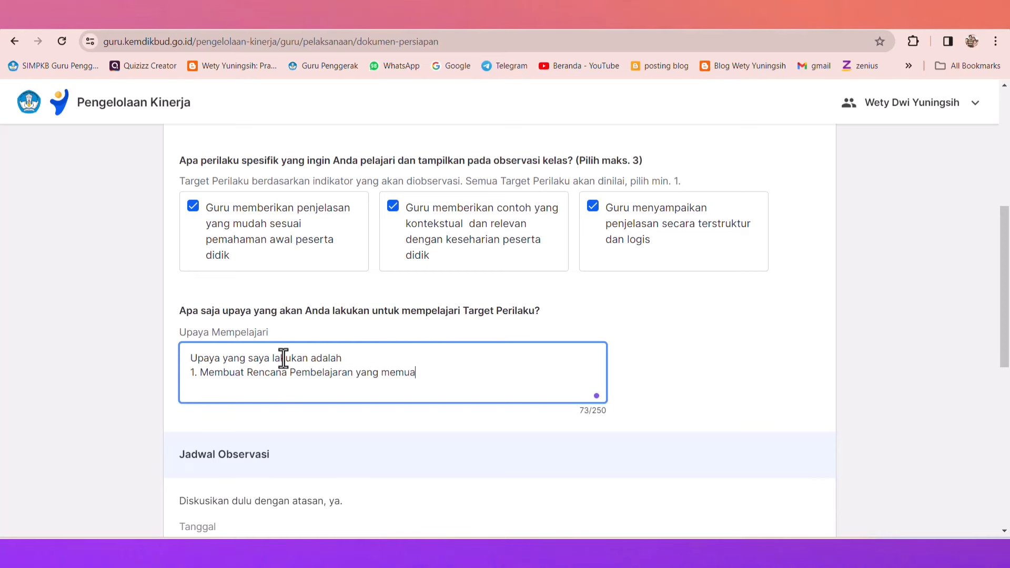
pyautogui.write('t prilaku y')
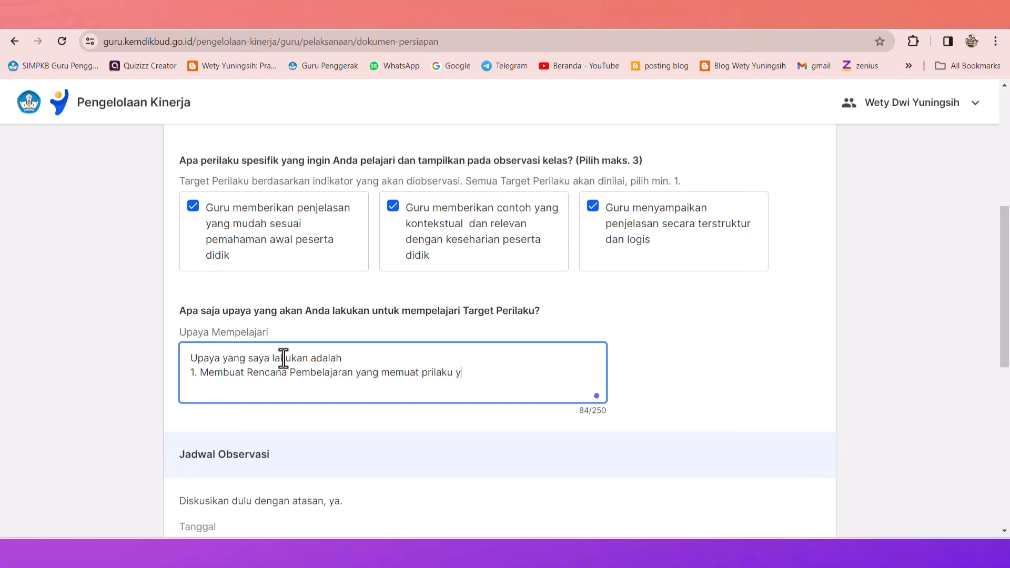
pyautogui.press('BackSpace')
pyautogui.write('yang')
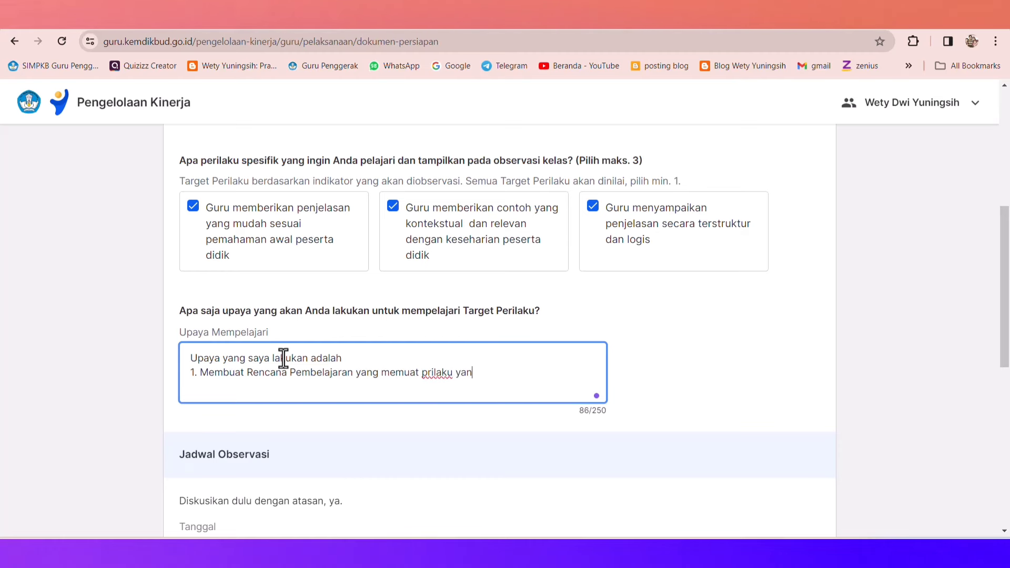
pyautogui.press('BackSpace')
pyautogui.press('BackSpace')
pyautogui.press('BackSpace')
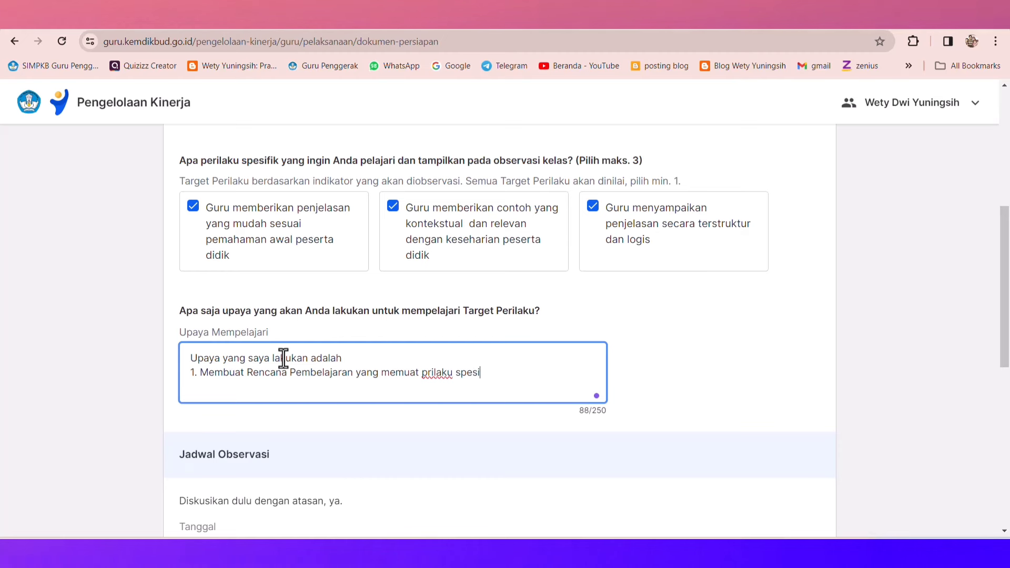
pyautogui.write('spesifik yan')
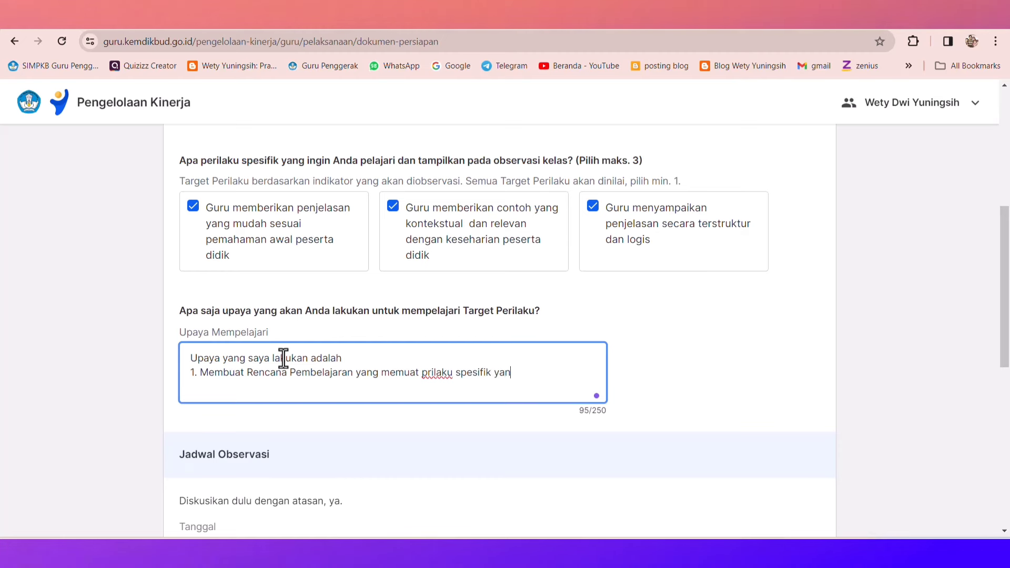
pyautogui.write('g ak')
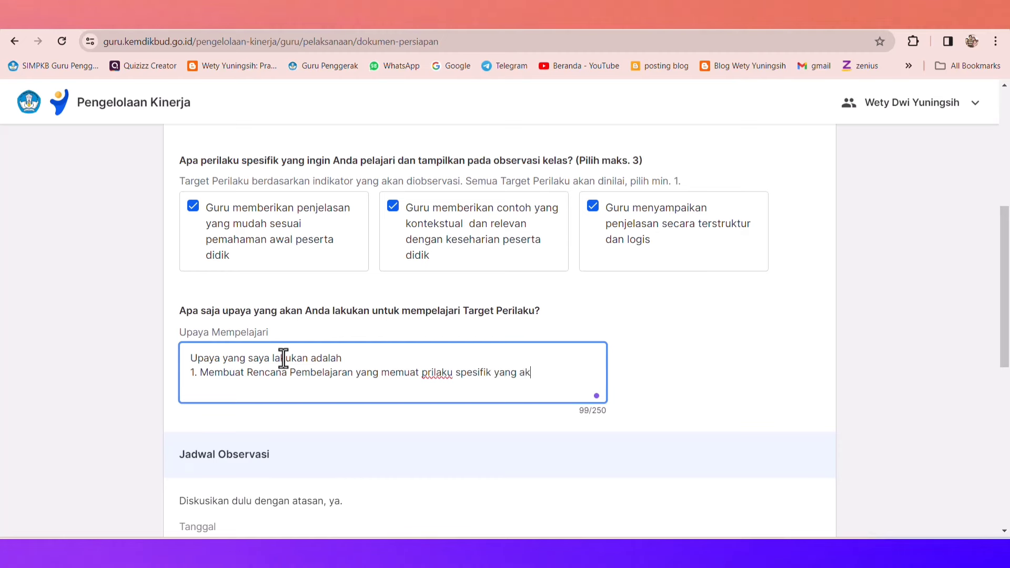
pyautogui.write('an ditamp')
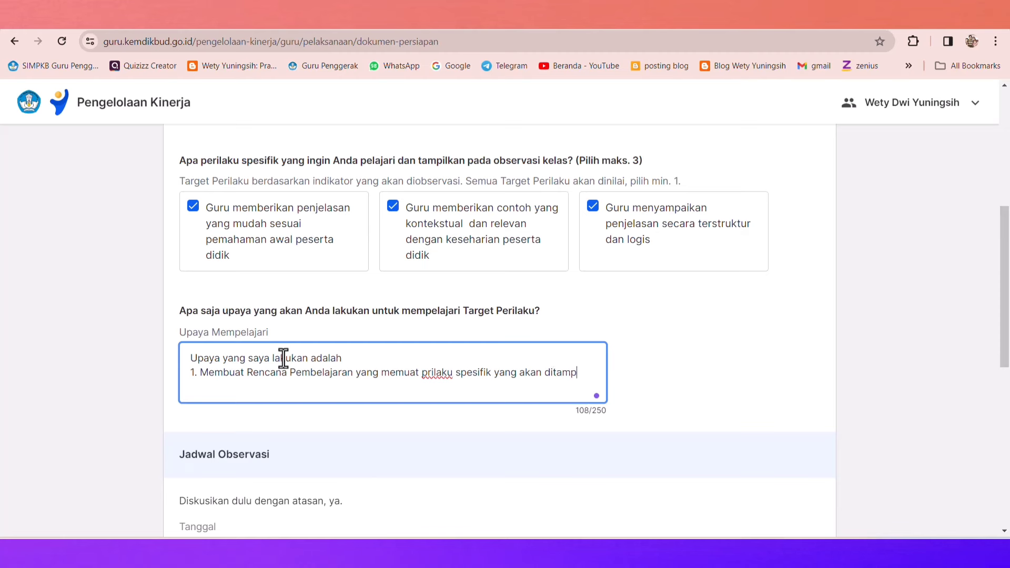
pyautogui.write('ilkan')
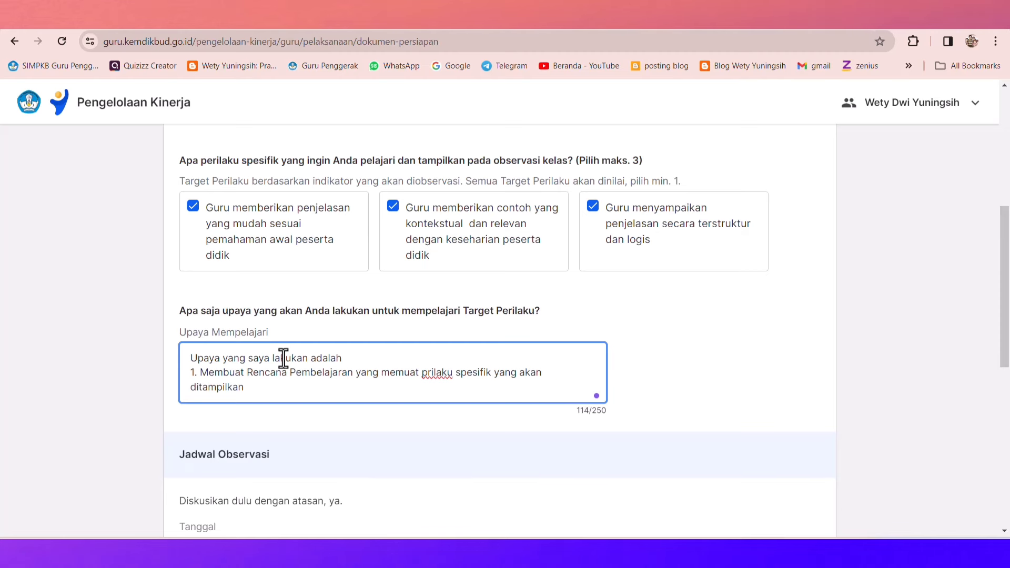
pyautogui.write(' ppada')
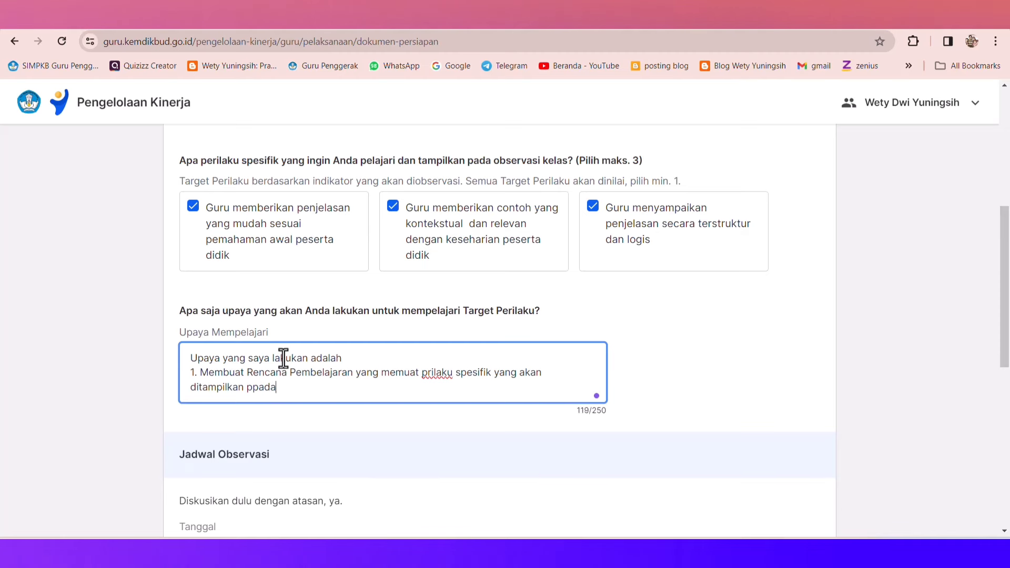
pyautogui.press('BackSpace')
pyautogui.press('BackSpace')
pyautogui.press('BackSpace')
pyautogui.press('BackSpace')
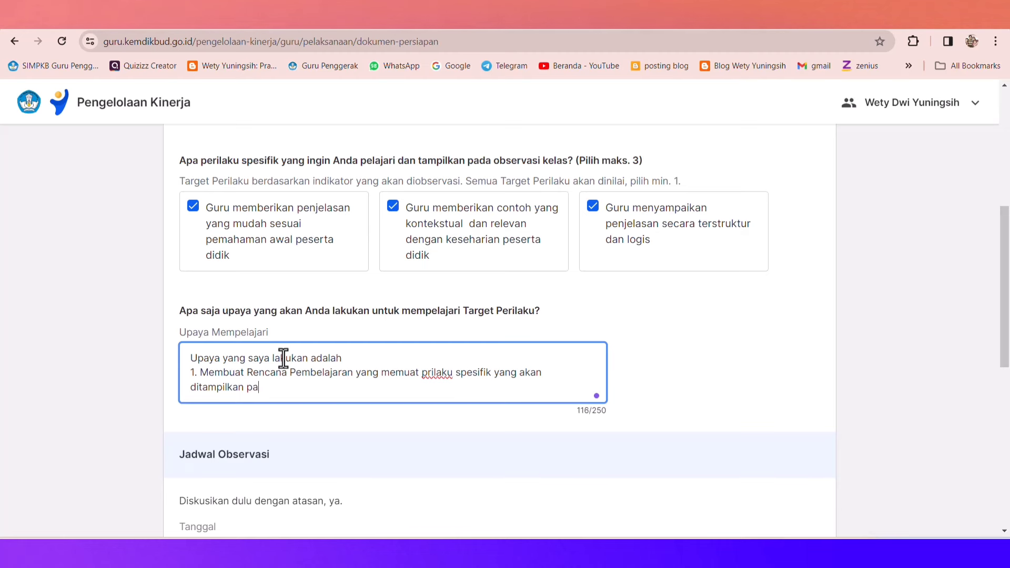
pyautogui.write('da ')
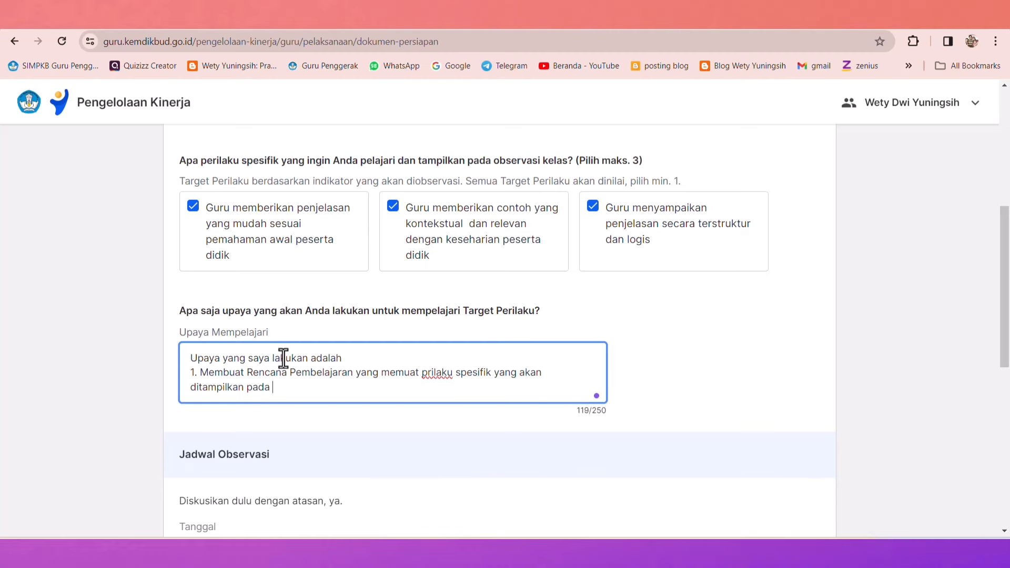
pyautogui.write('obs')
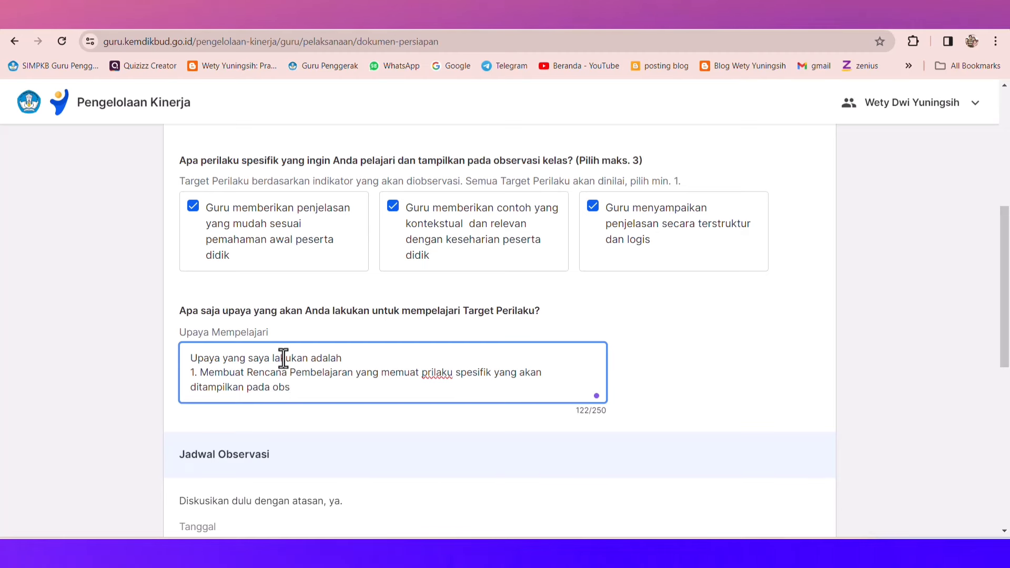
pyautogui.write('er')
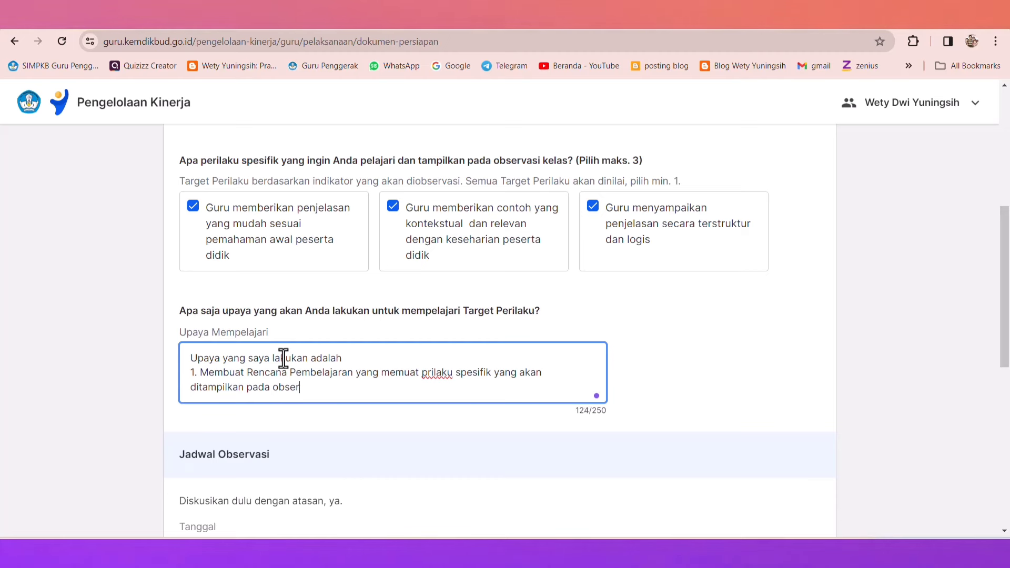
pyautogui.write('vasi kelas')
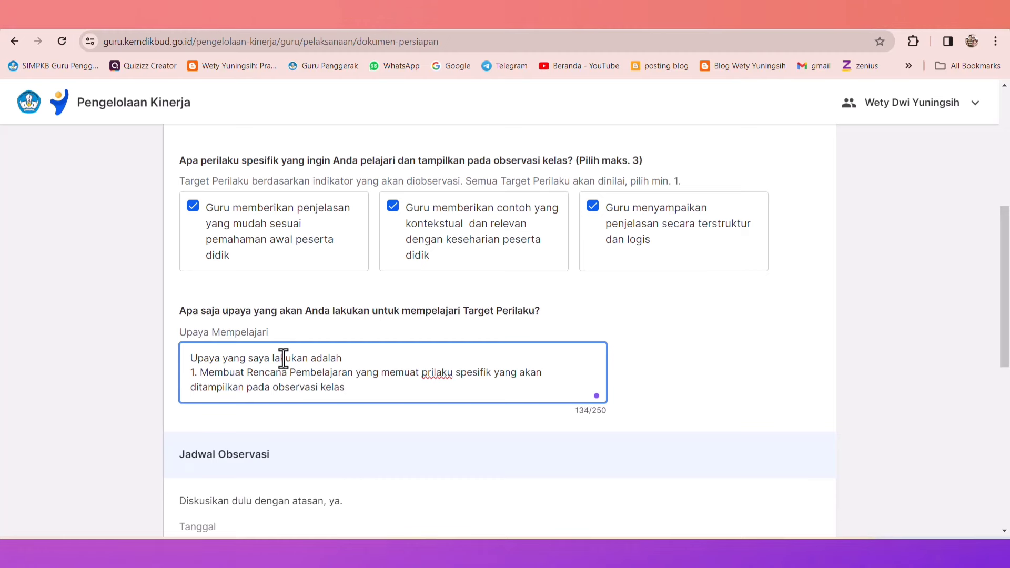
# Add the second learning effort on a new line: "2. Membaca literatur tentang prilaku spesifik yang akan ditampilkan pada observasi kelas"
pyautogui.press('Return')
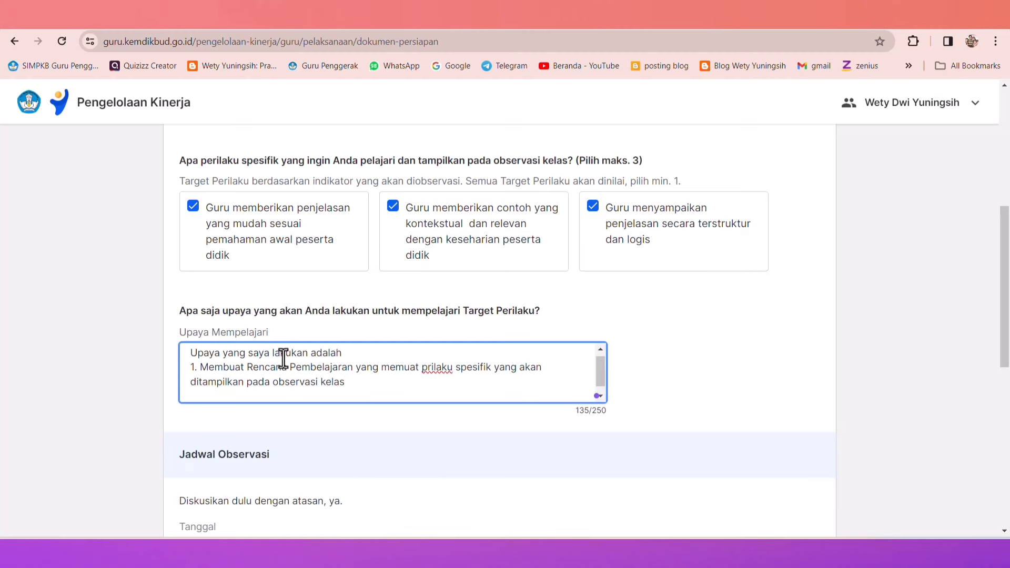
pyautogui.write('2. ')
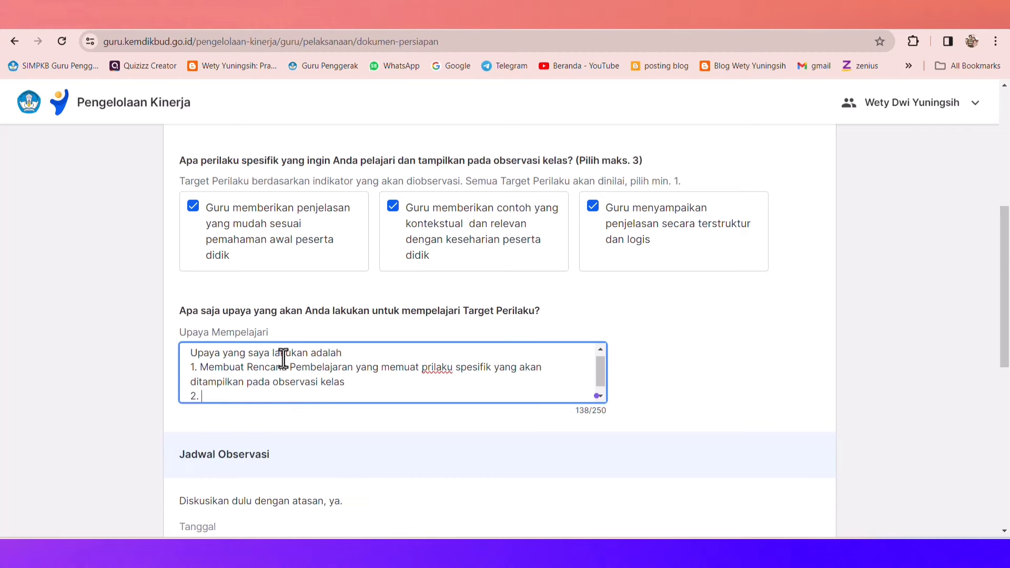
pyautogui.write('Memb')
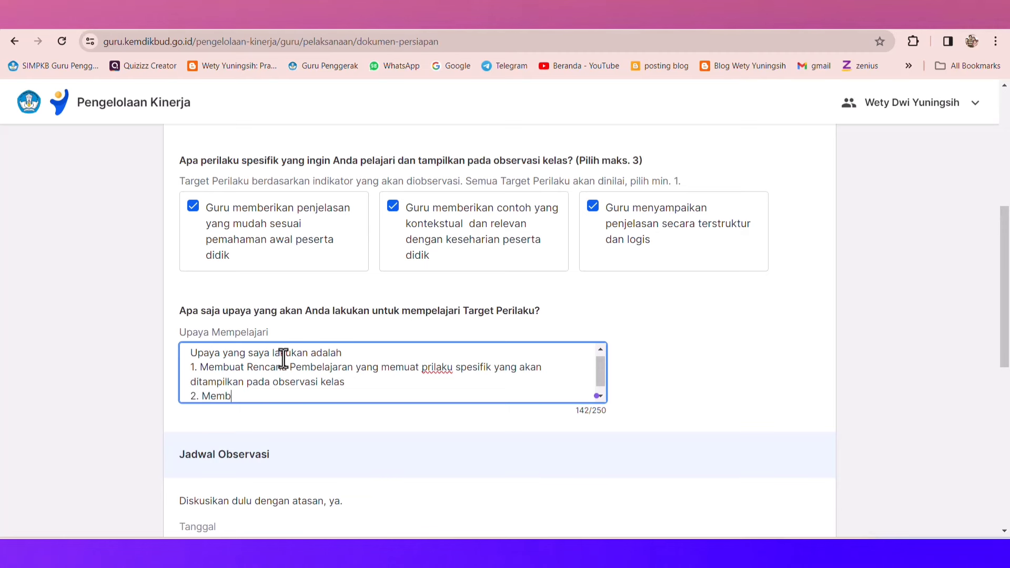
pyautogui.write('aca')
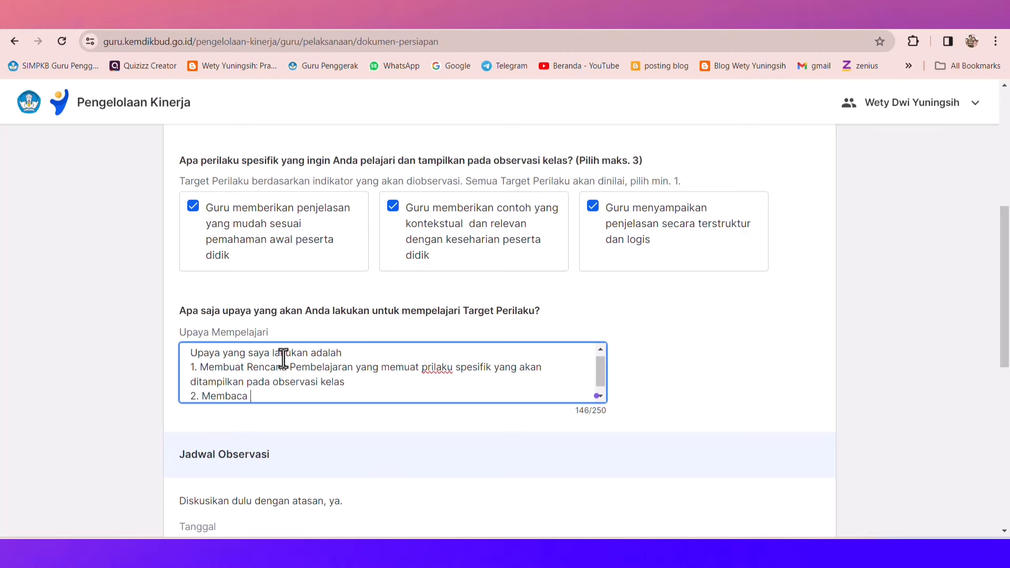
pyautogui.write(' literat')
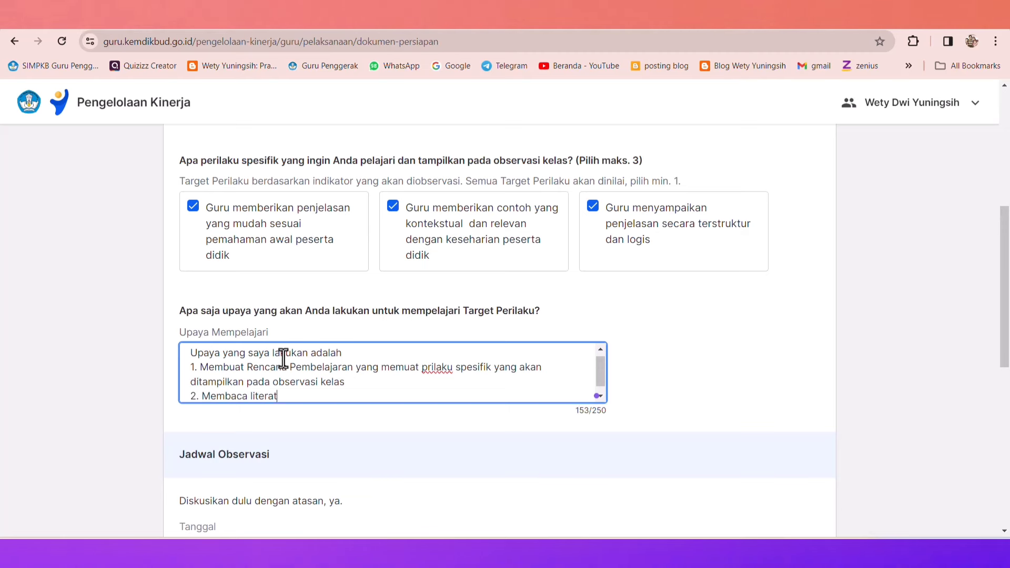
pyautogui.write('ur tentang ')
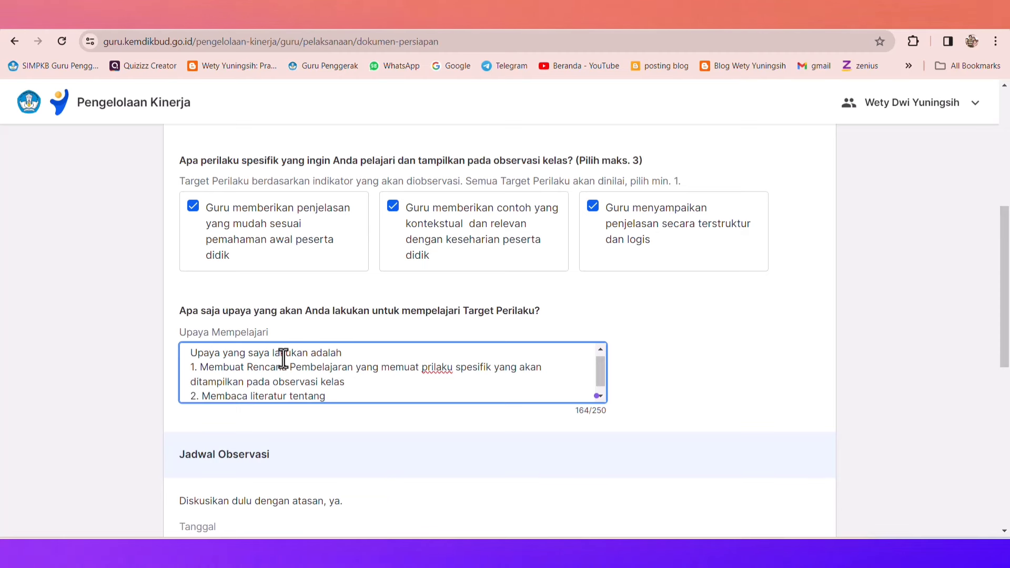
pyautogui.write('pro')
pyautogui.write('ilaku sp')
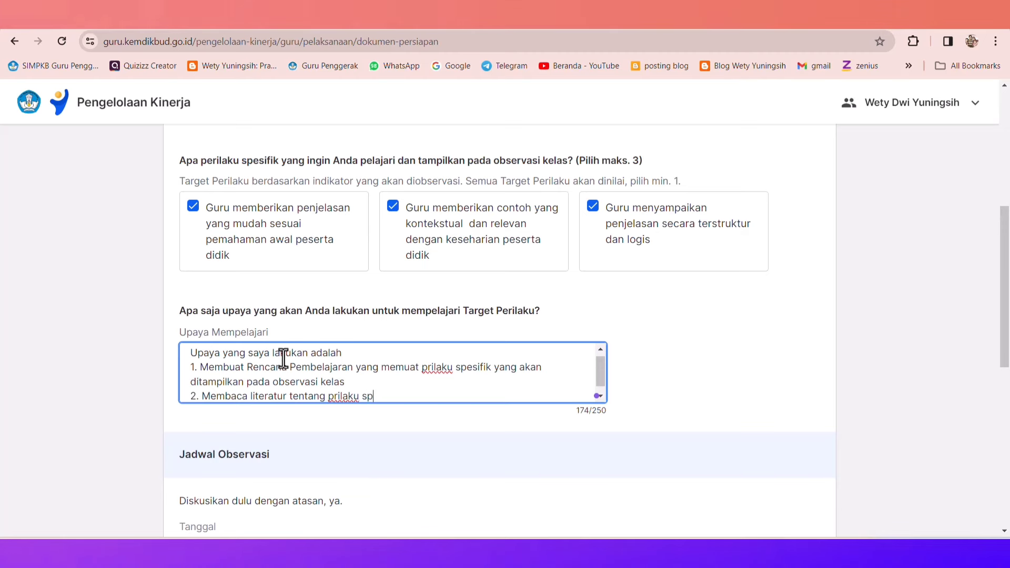
pyautogui.write('esi')
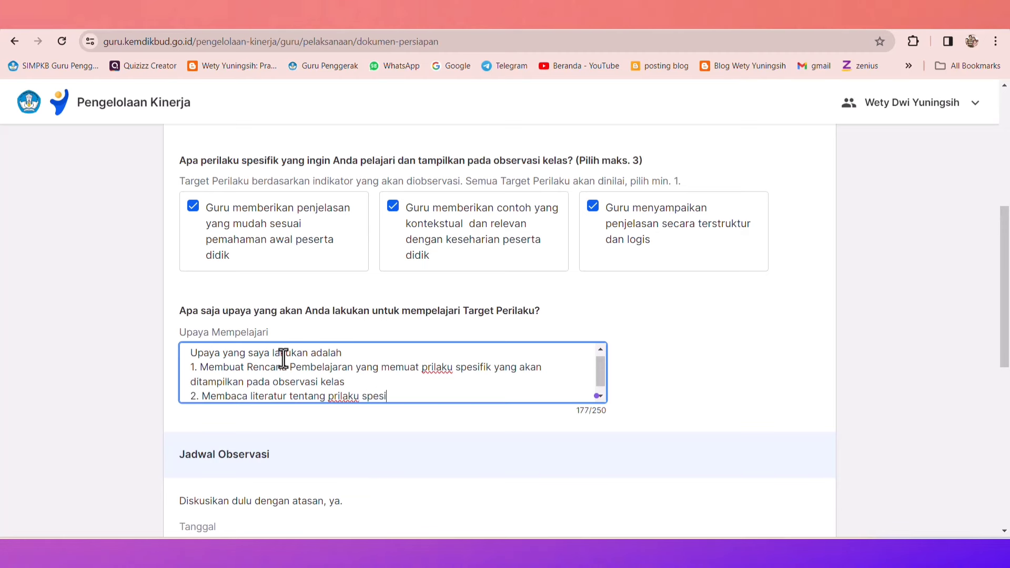
pyautogui.write('fik yang akan ')
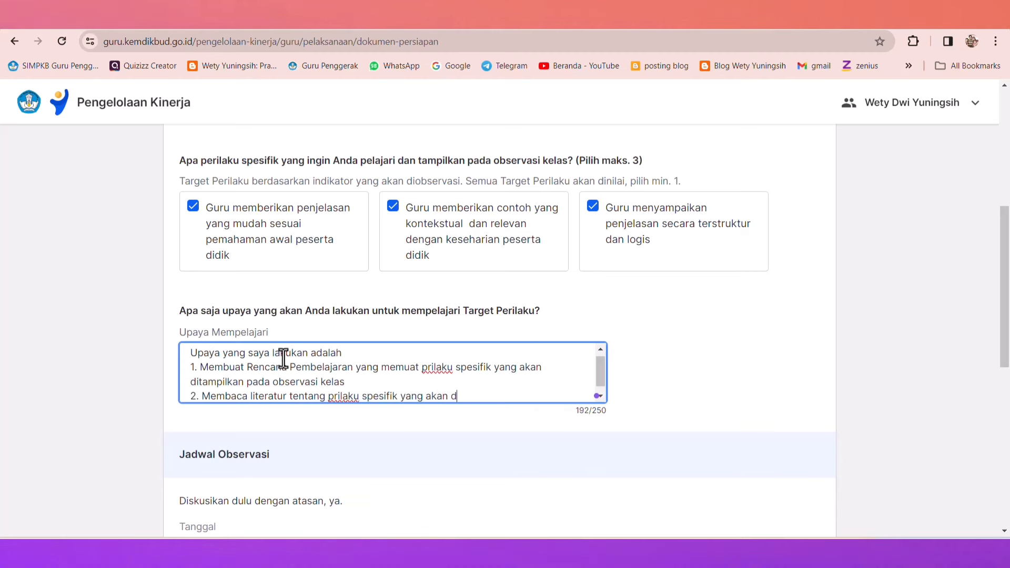
pyautogui.write('ditampilkan')
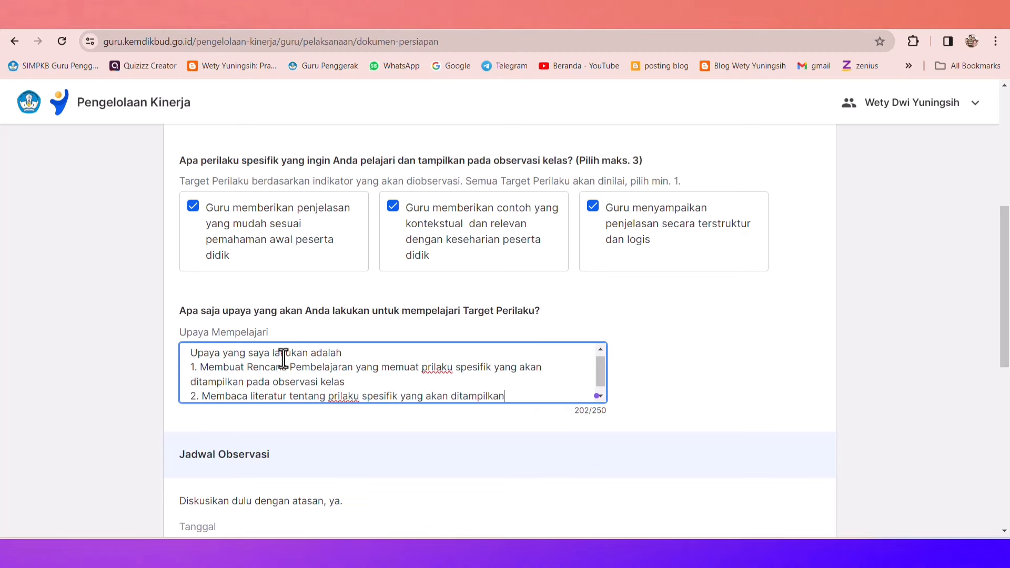
pyautogui.write(' pada')
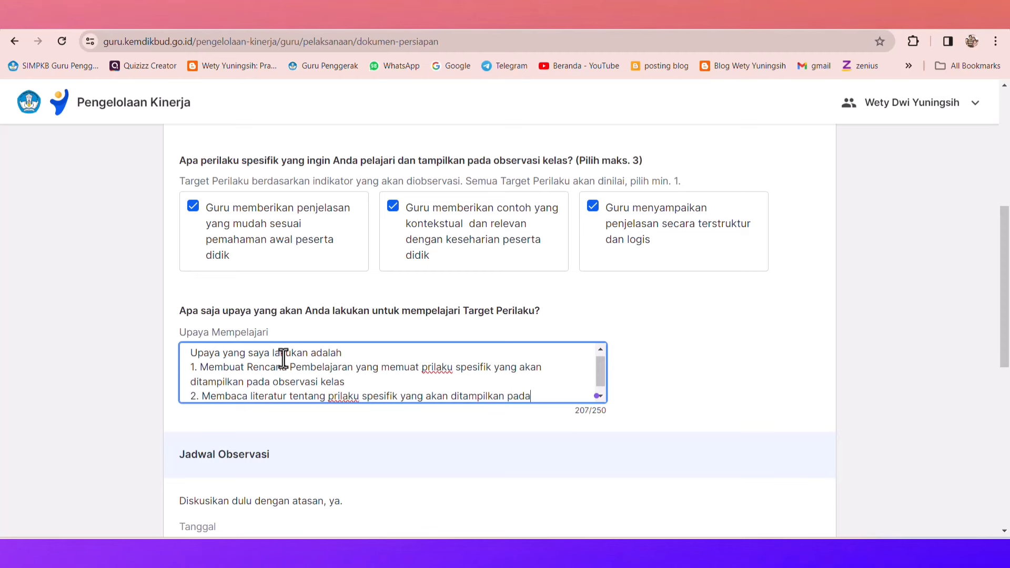
pyautogui.write(' observasi kelas')
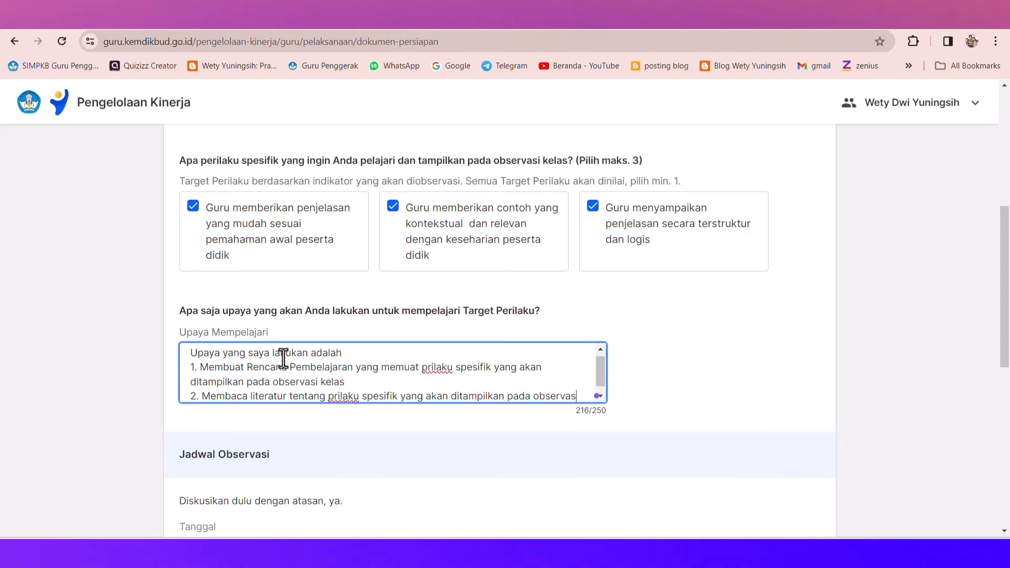
pyautogui.press('Return')
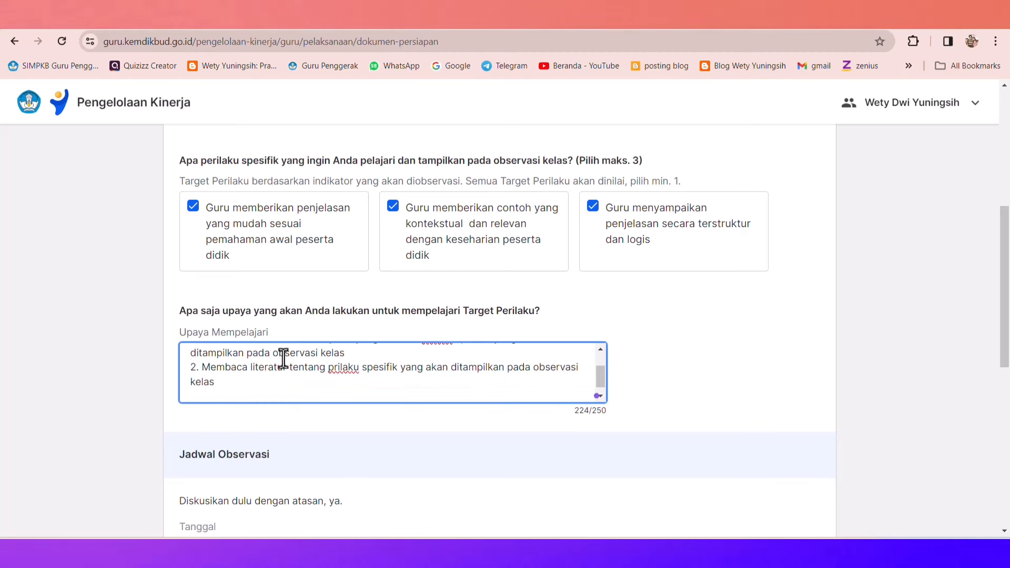
pyautogui.write('3.')
pyautogui.write('Melakukan coaching')
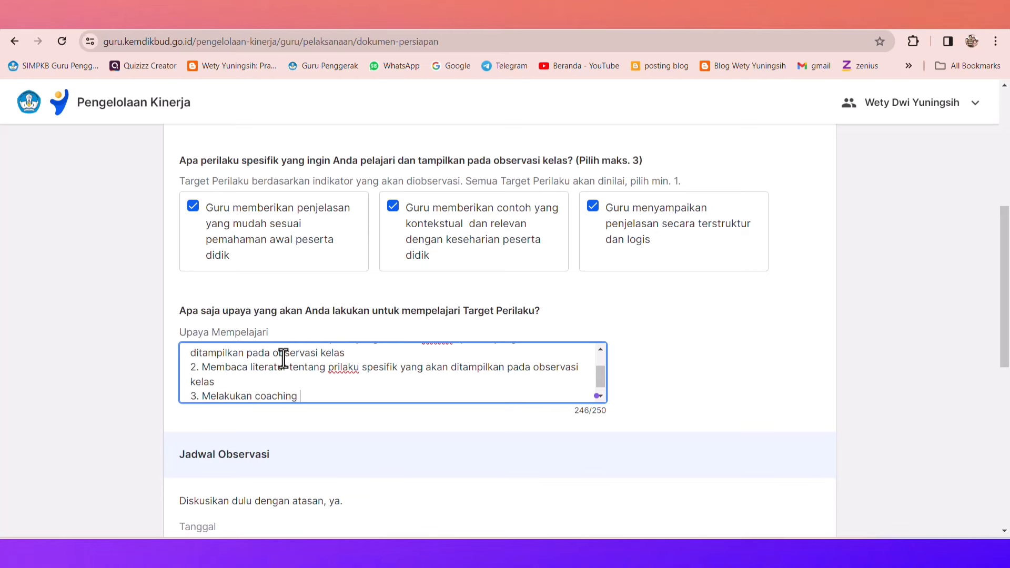
pyautogui.write(' d')
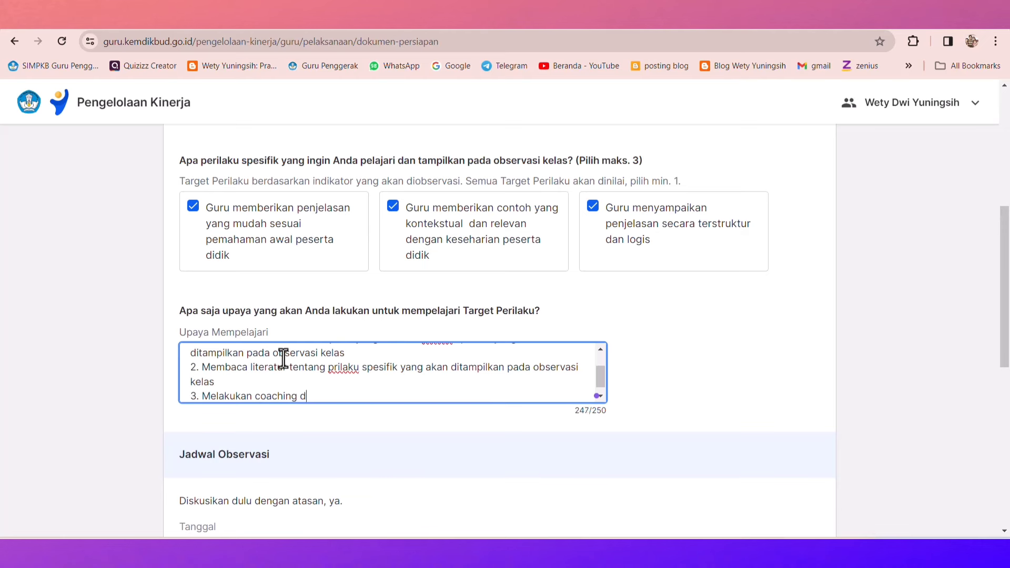
pyautogui.write('eng')
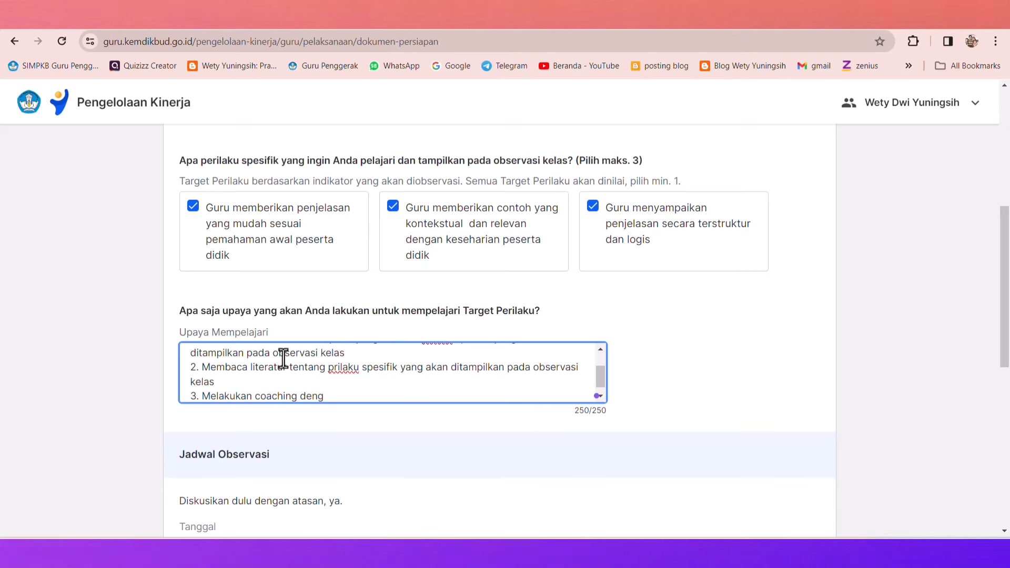
pyautogui.press('BackSpace')
pyautogui.press('BackSpace')
pyautogui.press('BackSpace')
pyautogui.press('BackSpace')
pyautogui.press('BackSpace')
pyautogui.press('BackSpace')
pyautogui.press('BackSpace')
pyautogui.press('BackSpace')
pyautogui.press('BackSpace')
pyautogui.press('BackSpace')
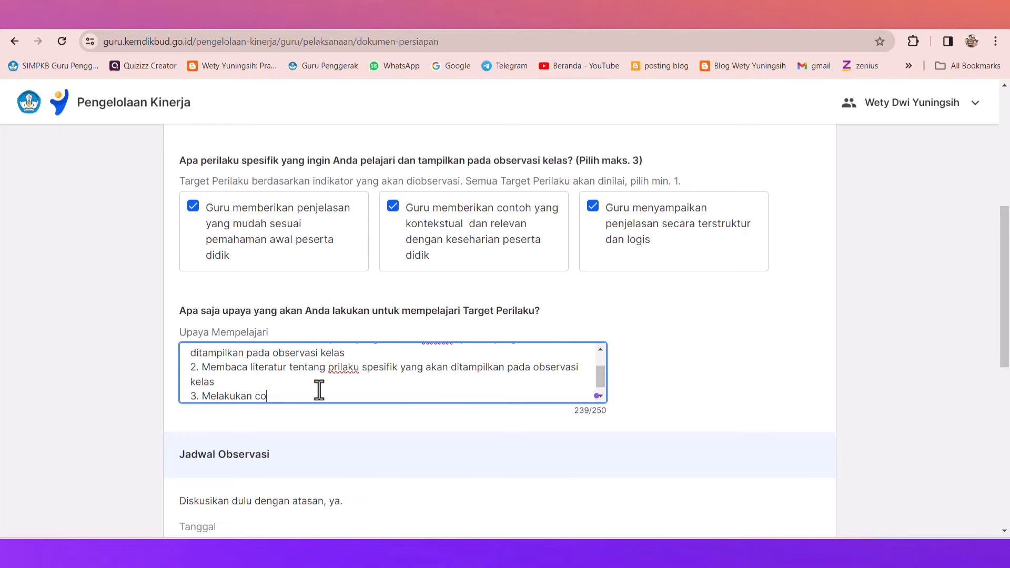
pyautogui.press('BackSpace')
pyautogui.press('BackSpace')
pyautogui.press('BackSpace')
pyautogui.press('BackSpace')
pyautogui.press('BackSpace')
pyautogui.press('BackSpace')
pyautogui.press('BackSpace')
pyautogui.press('BackSpace')
pyautogui.press('BackSpace')
pyautogui.press('BackSpace')
pyautogui.press('BackSpace')
pyautogui.press('BackSpace')
pyautogui.press('BackSpace')
pyautogui.press('BackSpace')
pyautogui.press('BackSpace')
pyautogui.press('BackSpace')
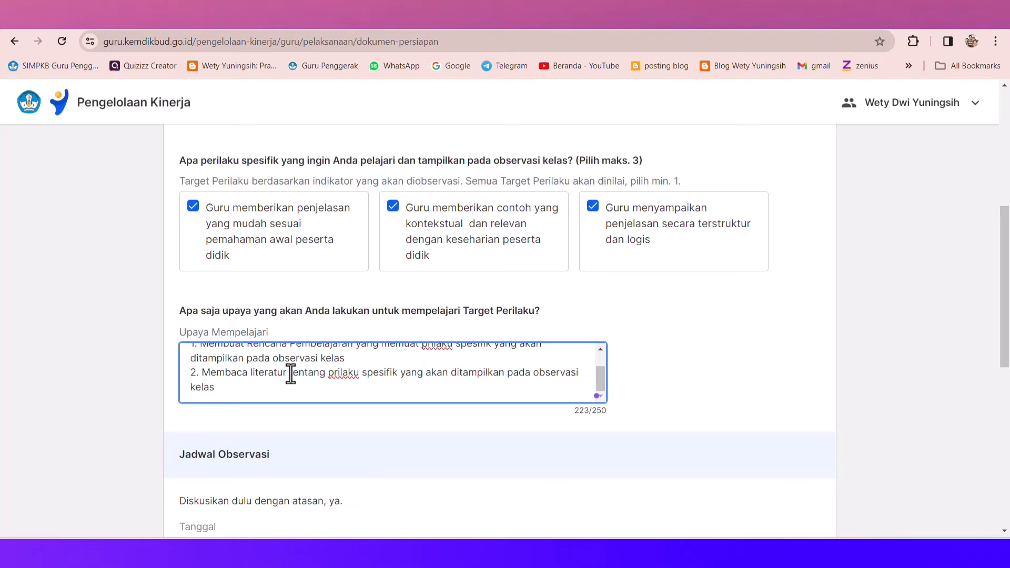
# Replace everything after "Membaca literatur" in the second learning effort with "dan coaching dengan rekan Guru di sekolah."
pyautogui.moveTo(291, 374); pyautogui.dragTo(395, 390)
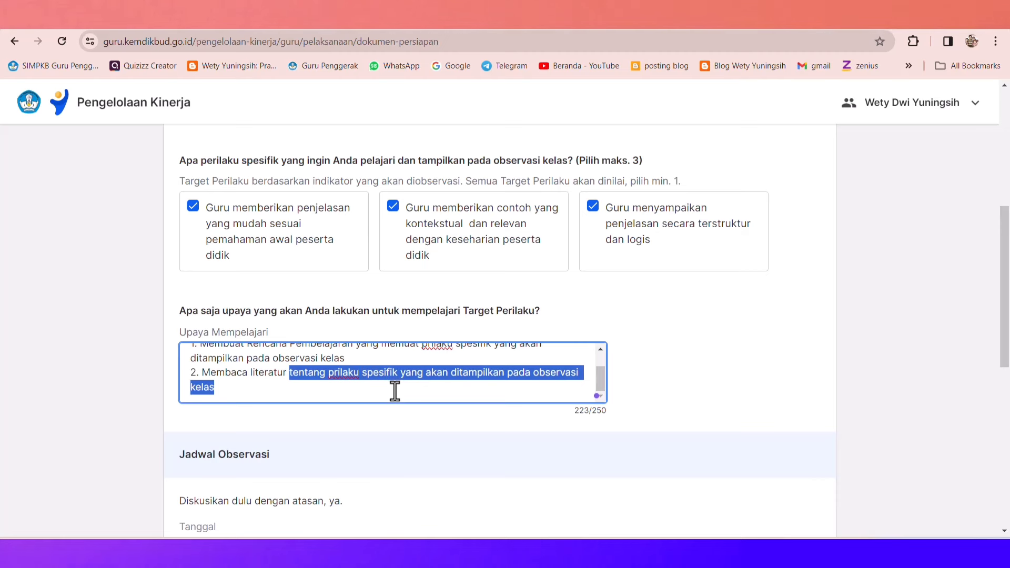
pyautogui.write('dan ')
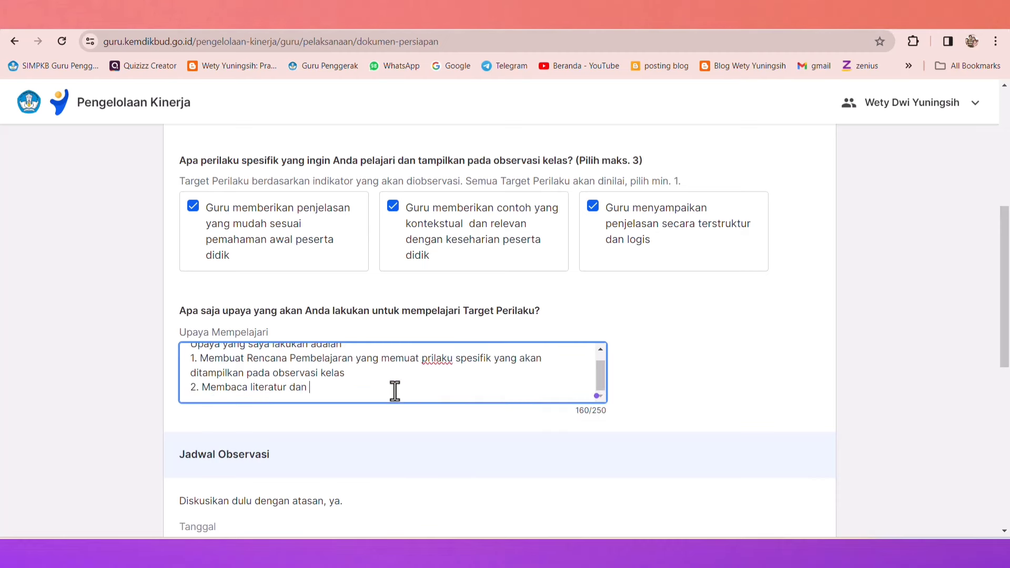
pyautogui.write('coaching')
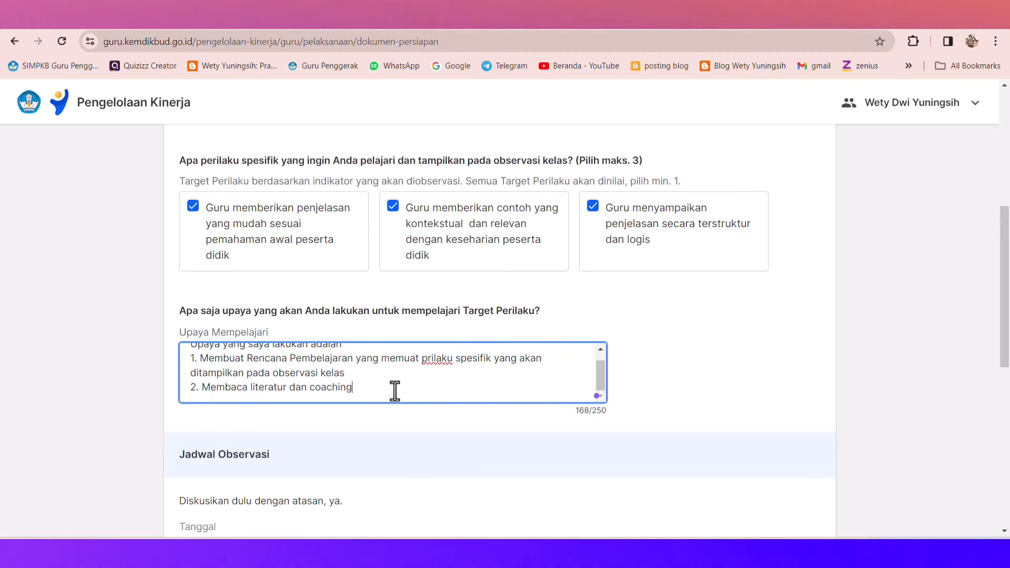
pyautogui.write(' dengan re')
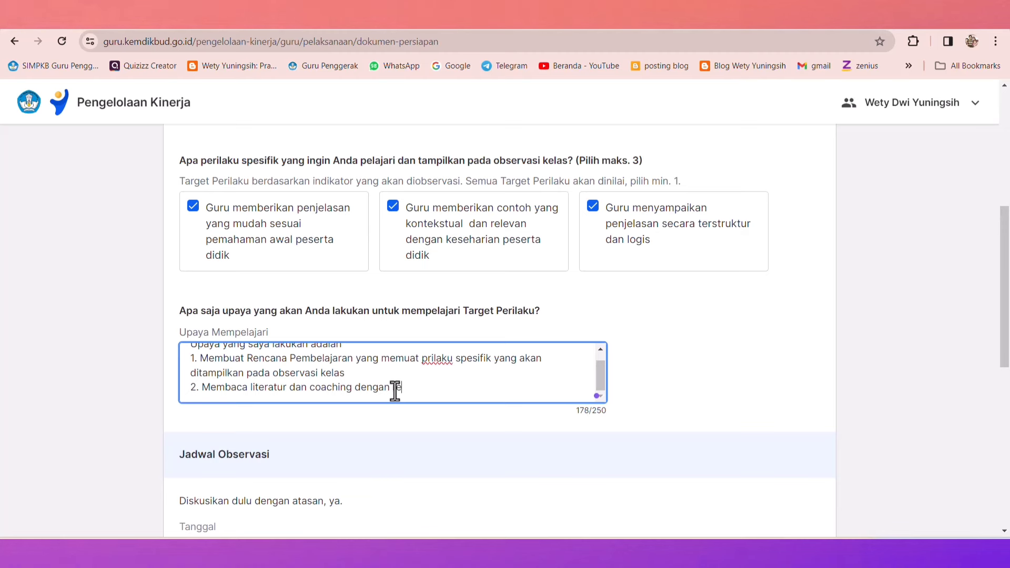
pyautogui.write('kan Guru di')
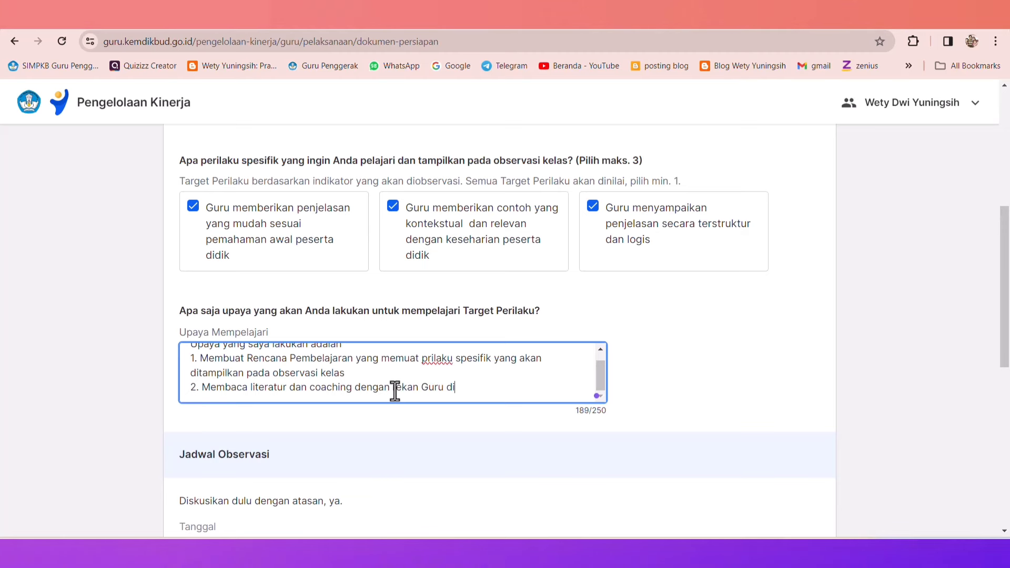
pyautogui.write(' sekolah')
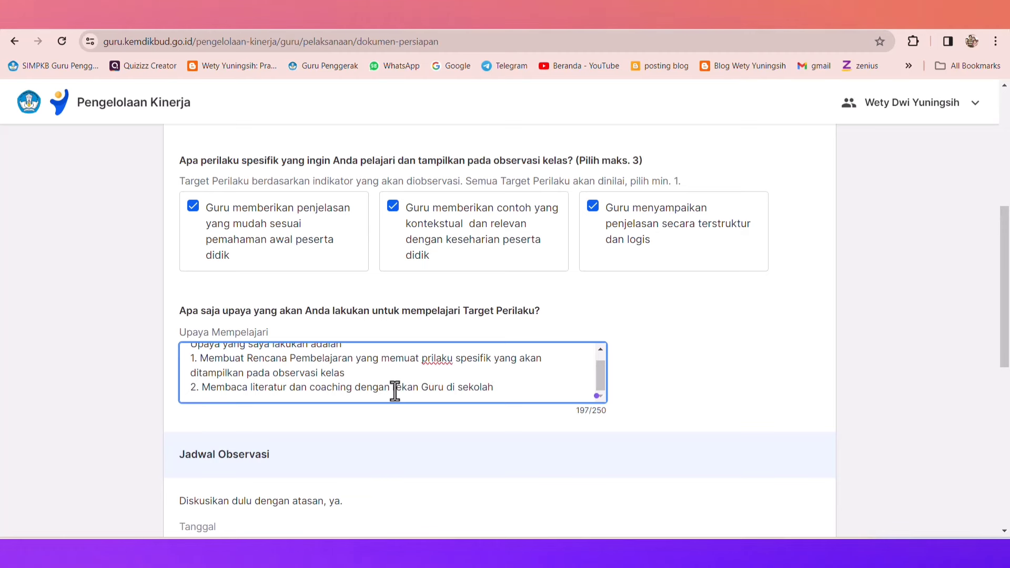
pyautogui.write('.')
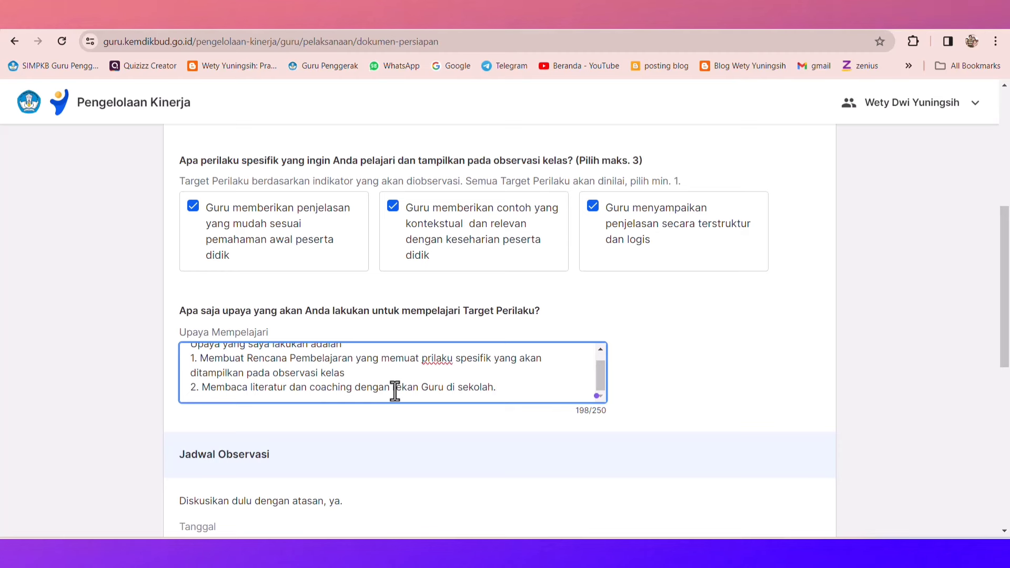
# Correct the spelling of "prilaku" to "perilaku" in the first learning effort
pyautogui.click(426, 359)
pyautogui.write('e')
pyautogui.scroll(1, 520, 397)
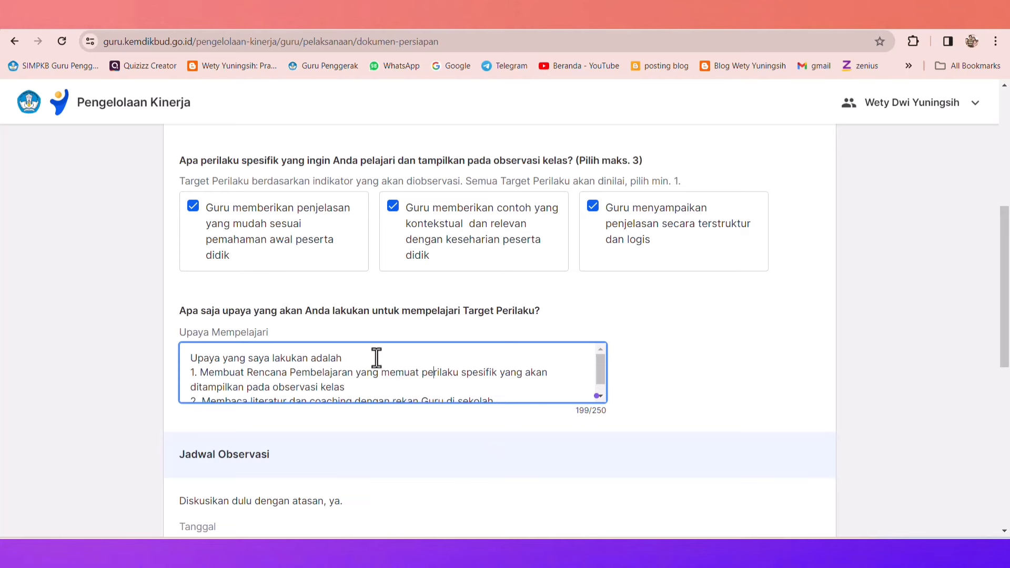
# Review the remaining form sections: Jadwal Observasi, the optional notes, the optional document upload and the submission options
pyautogui.scroll(-2, 312, 367)
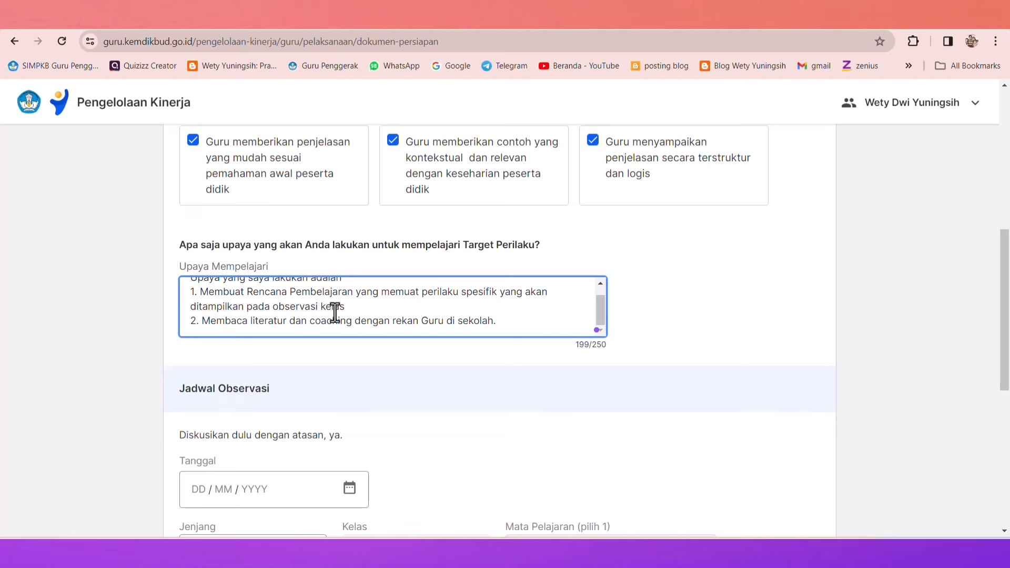
pyautogui.scroll(-3, 339, 357)
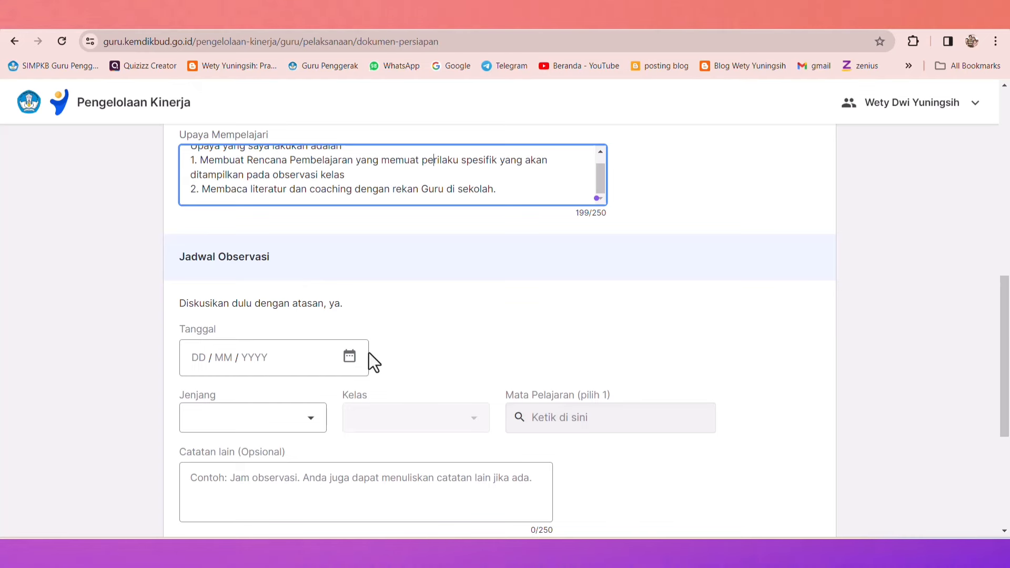
pyautogui.scroll(-3, 393, 378)
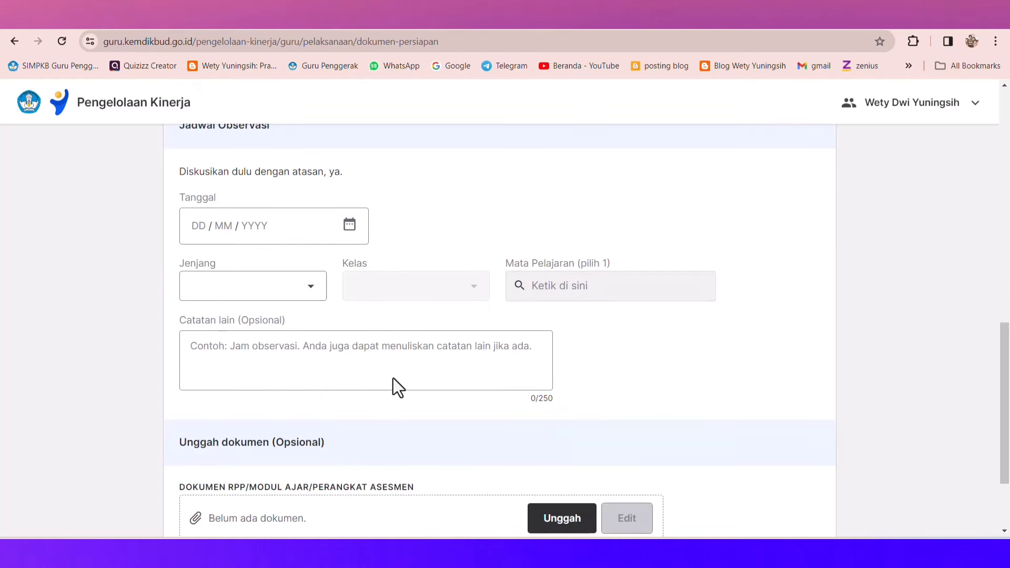
pyautogui.click(204, 352)
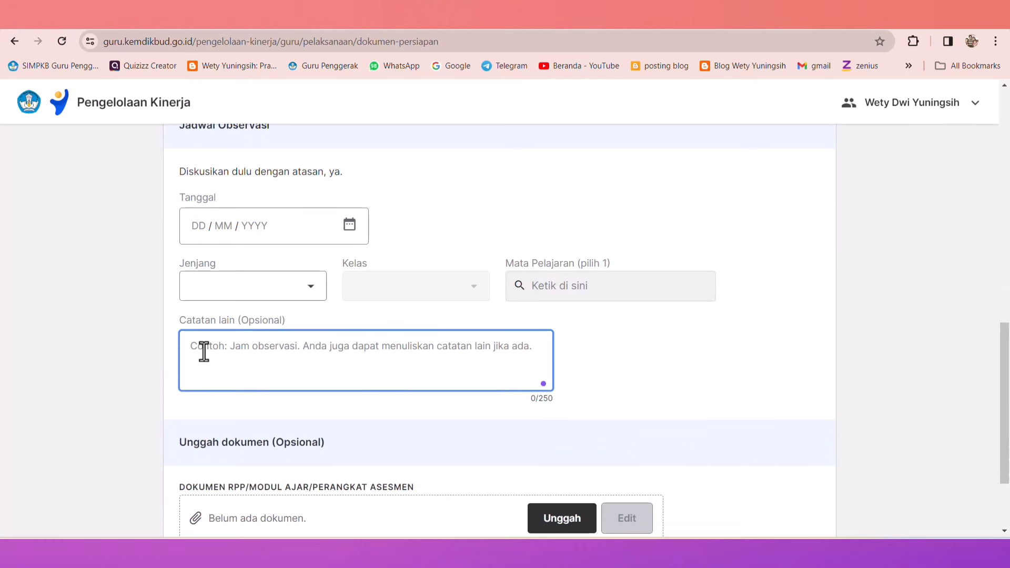
pyautogui.scroll(3, 204, 351)
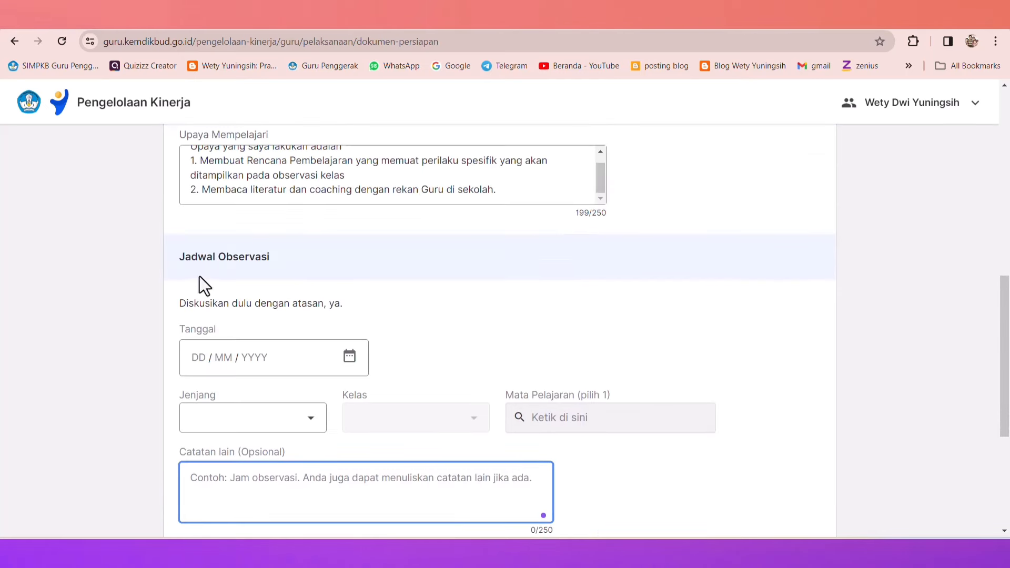
pyautogui.scroll(-5, 388, 345)
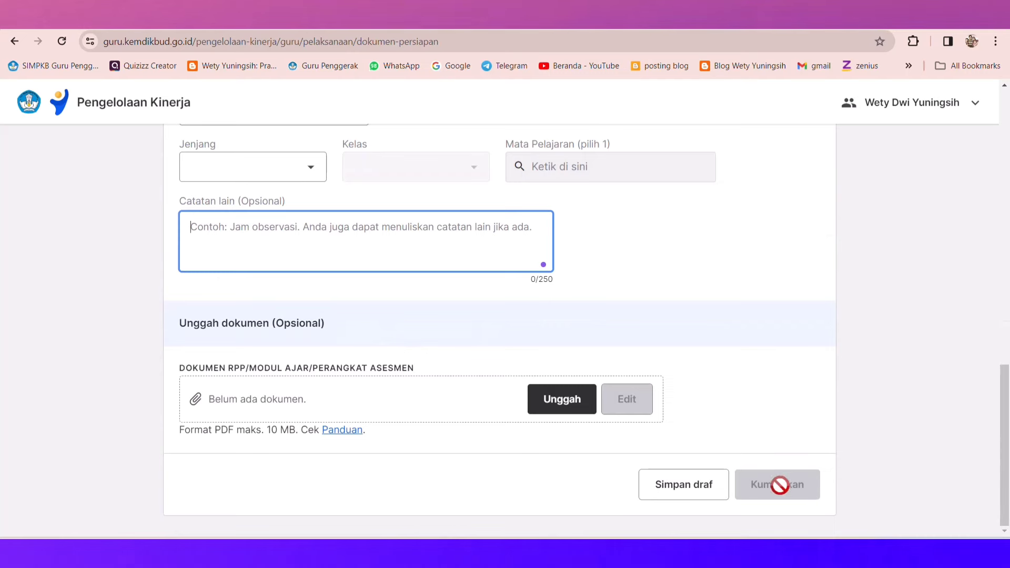
# Set the Jenjang in Jadwal Observasi to SMA
pyautogui.scroll(4, 186, 308)
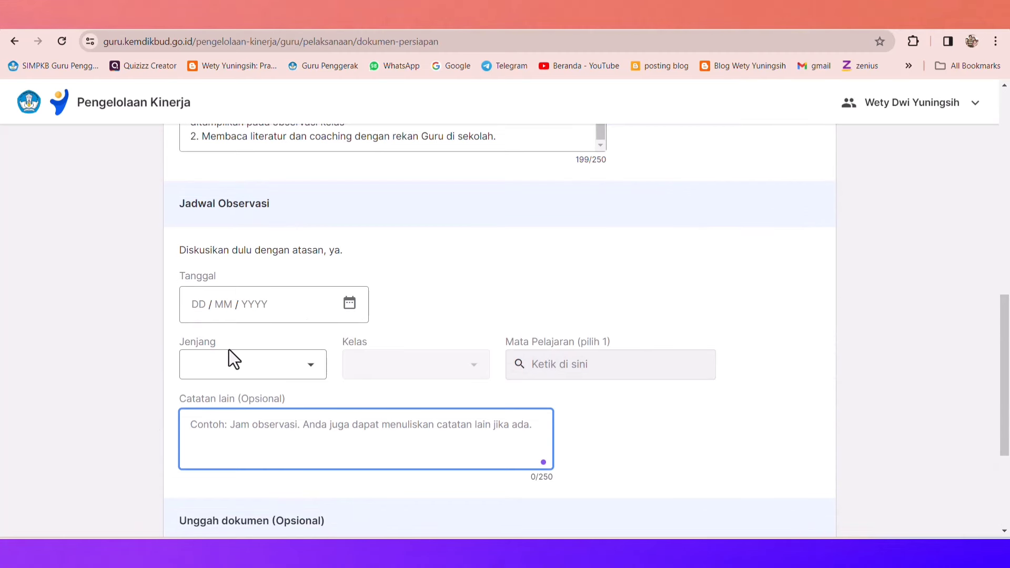
pyautogui.click(311, 368)
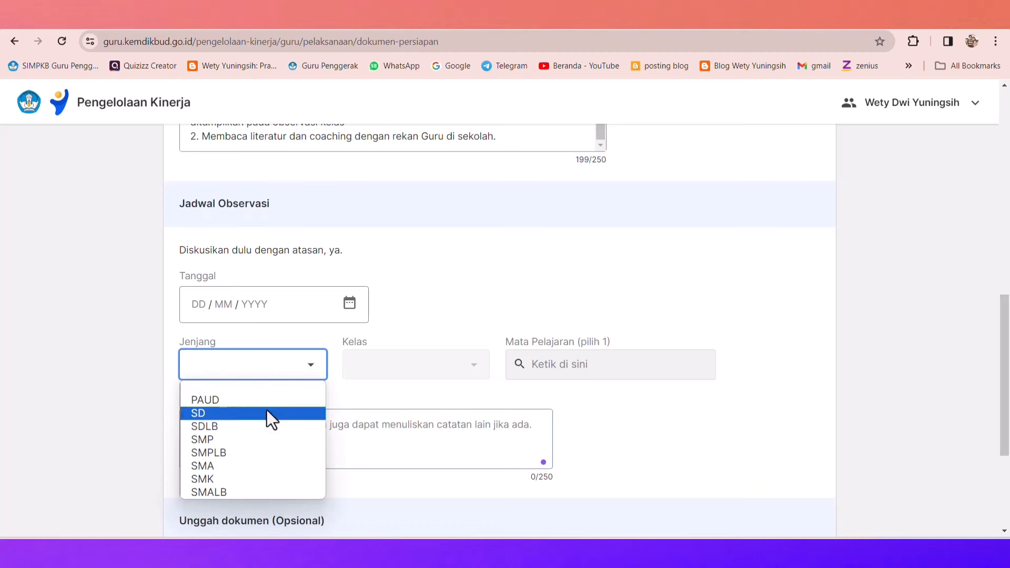
pyautogui.click(235, 466)
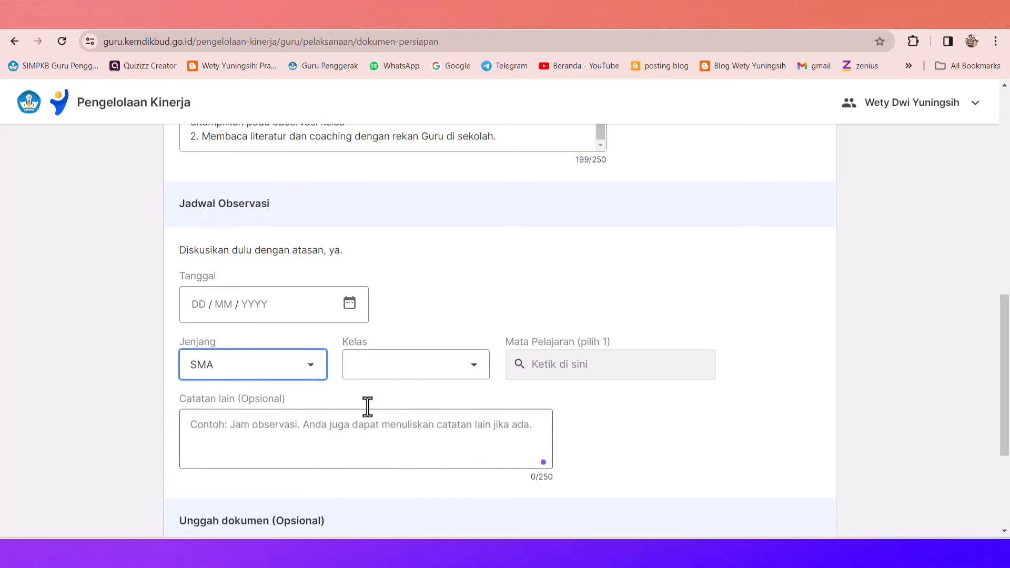
# Set the Kelas in Jadwal Observasi to Kelas 11 and the Mata Pelajaran to Biologi
pyautogui.click(405, 366)
pyautogui.click(393, 399)
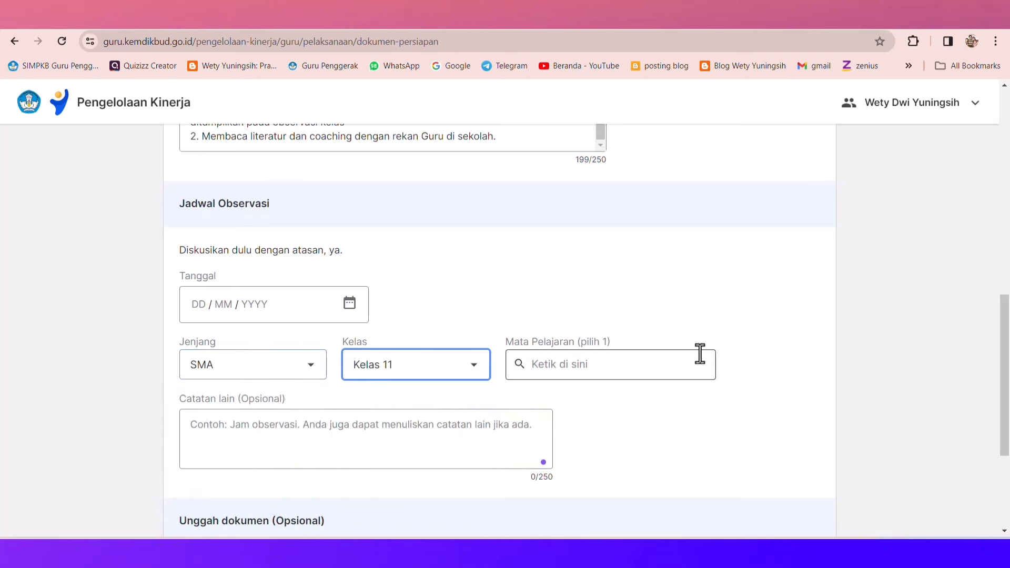
pyautogui.click(570, 365)
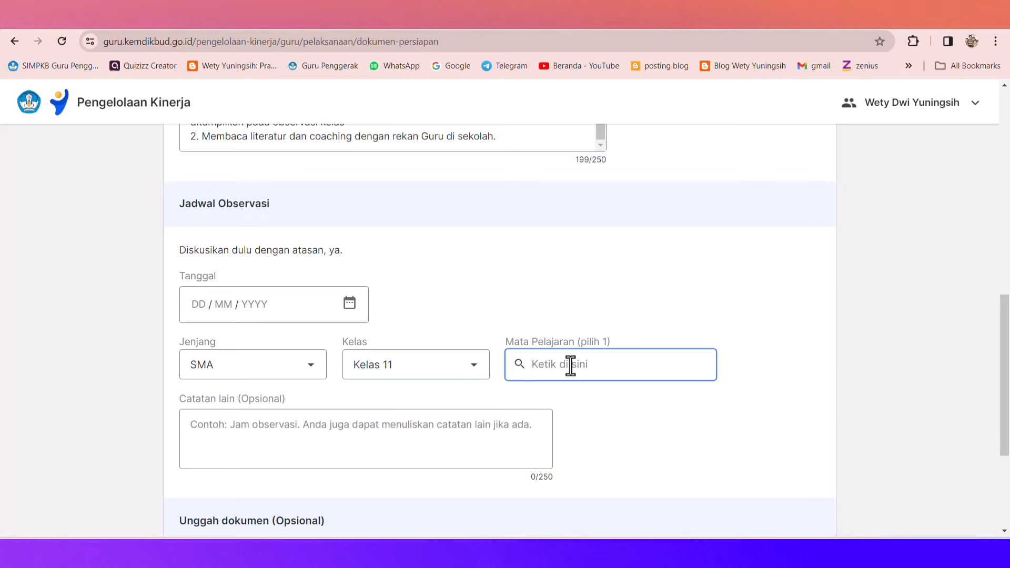
pyautogui.write('Biologi')
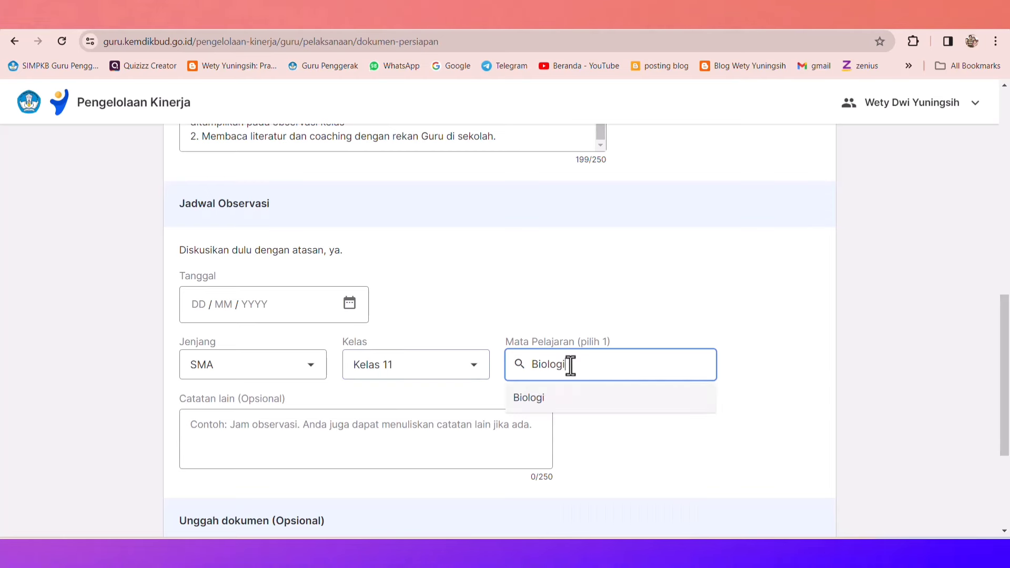
# Open the calendar for the observation's Tanggal in Jadwal Observasi
pyautogui.click(350, 308)
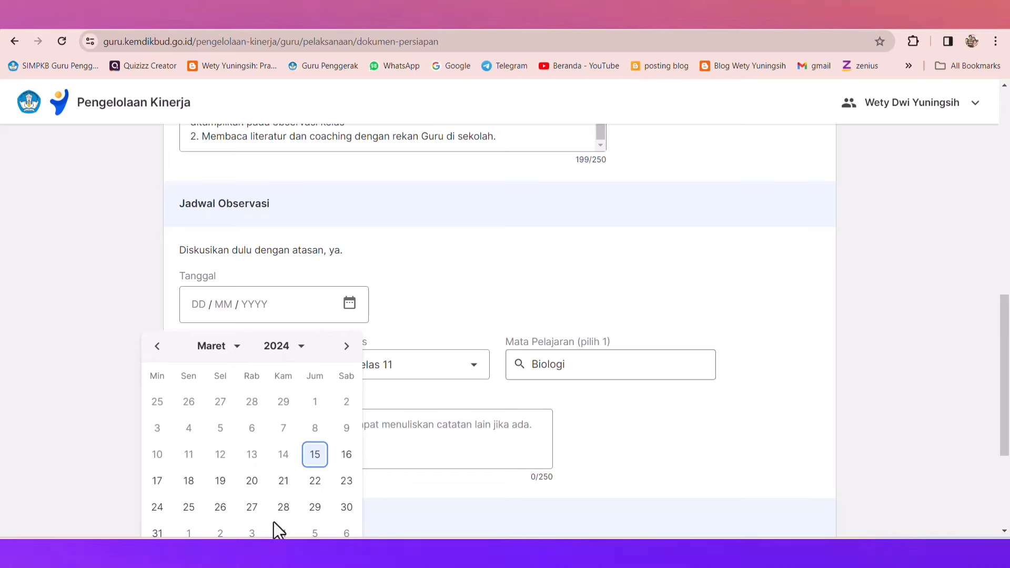
pyautogui.scroll(-1, 269, 518)
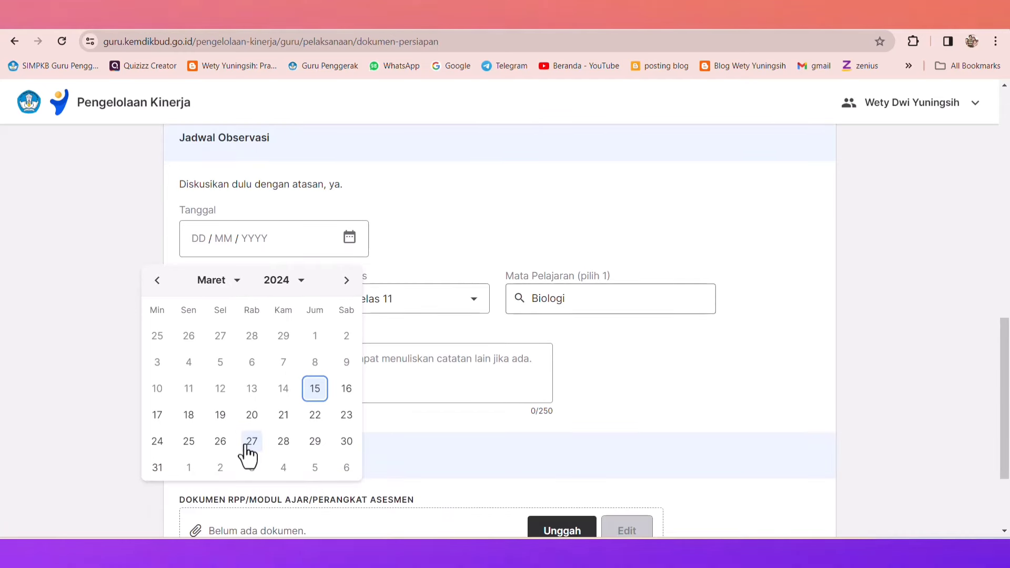
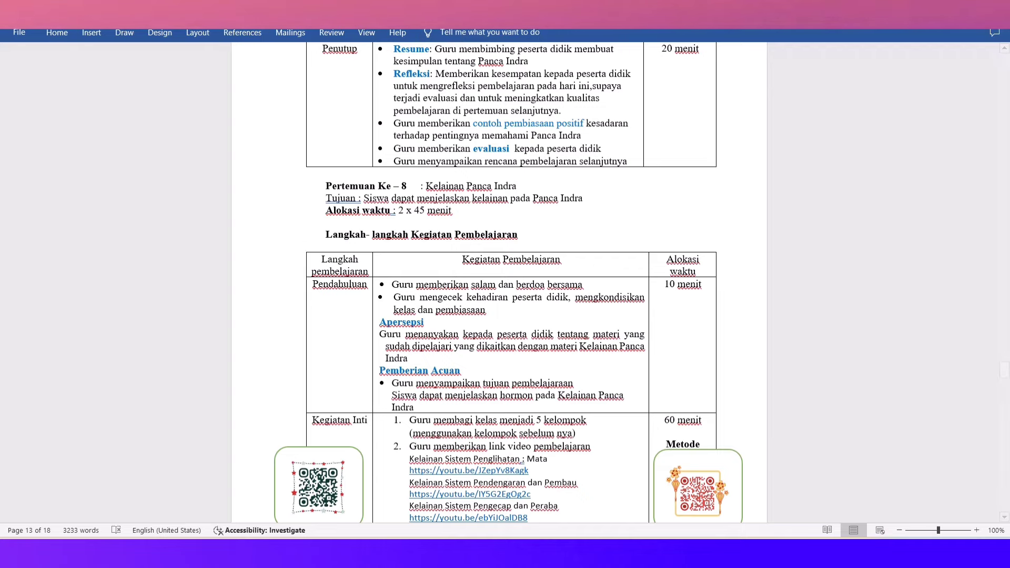
# Arrange the Pengelolaan Kinerja browser window and the Word lesson plan side by side, each filling half of the screen
pyautogui.moveTo(977, 29)
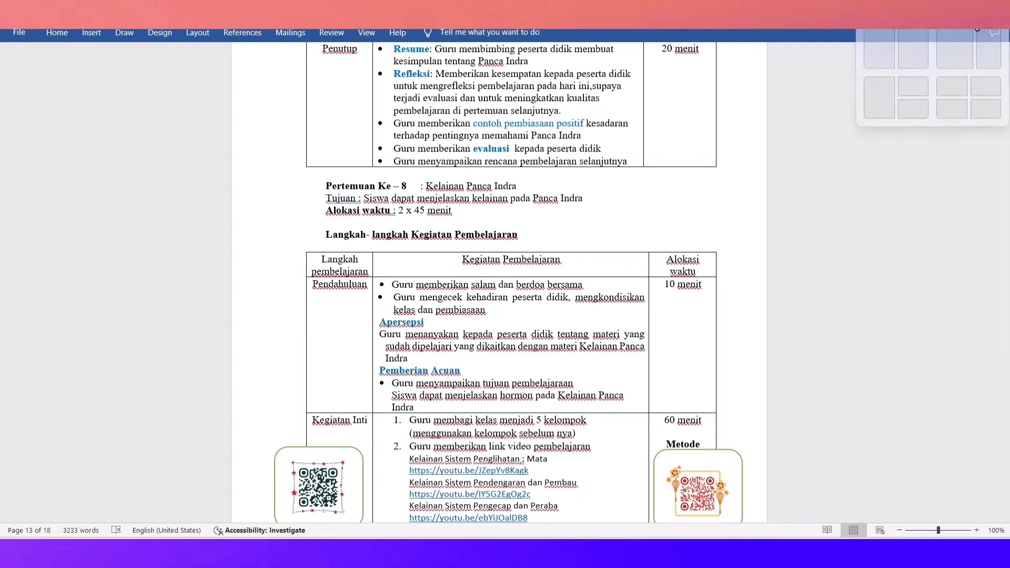
pyautogui.click(923, 43)
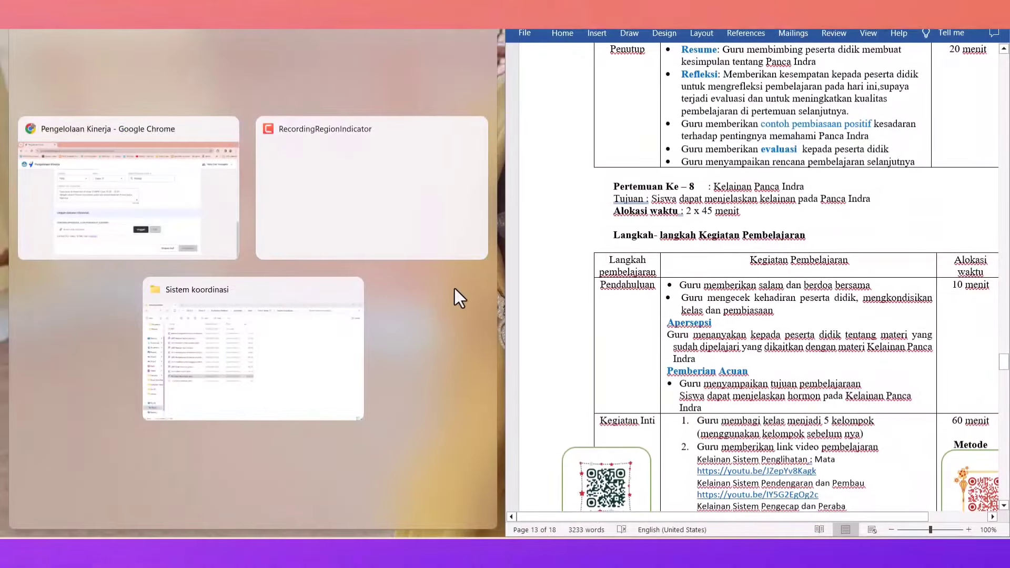
pyautogui.click(543, 282)
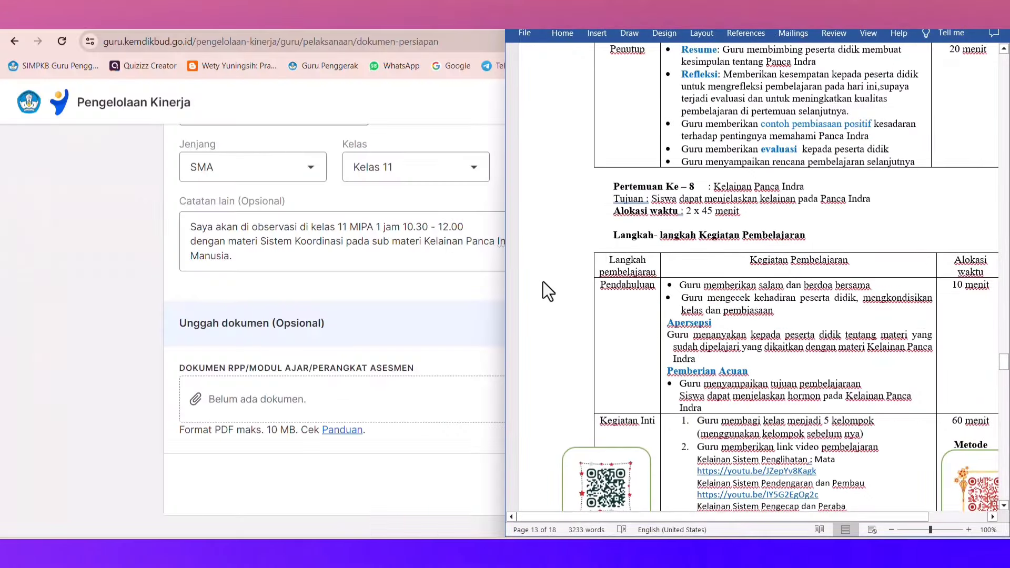
pyautogui.click(474, 99)
pyautogui.moveTo(973, 27)
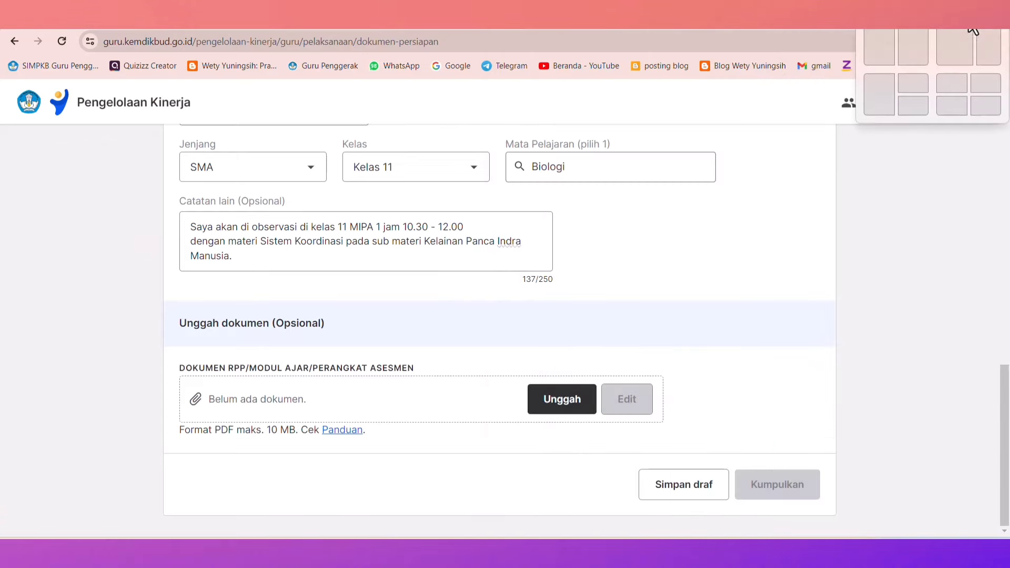
pyautogui.click(888, 43)
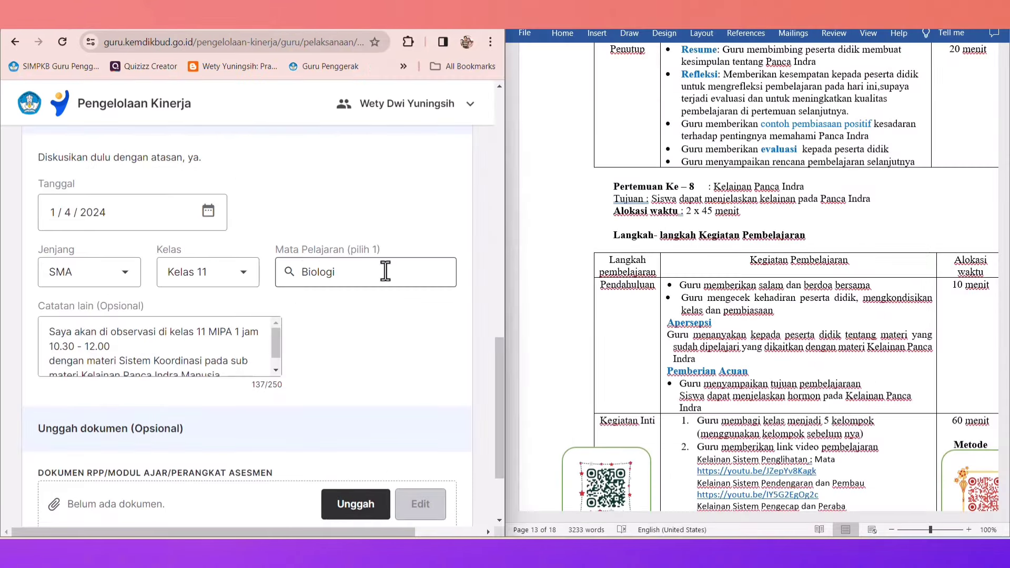
# Open the Rubrik Observasi for Instruksi Pembelajaran in the form and examine the recommended and avoided behaviours for each Target Perilaku
pyautogui.scroll(12, 372, 302)
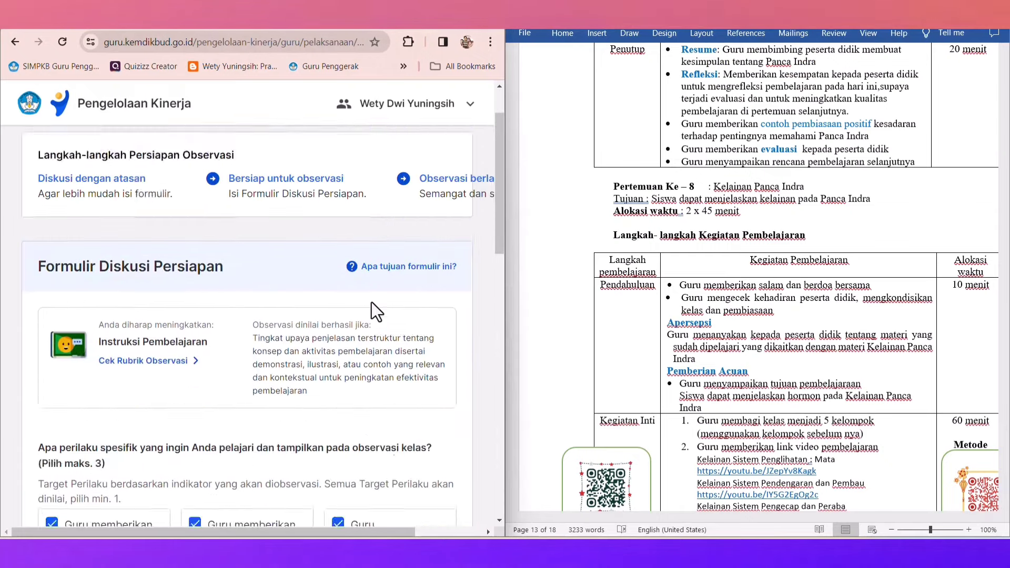
pyautogui.scroll(-4, 374, 290)
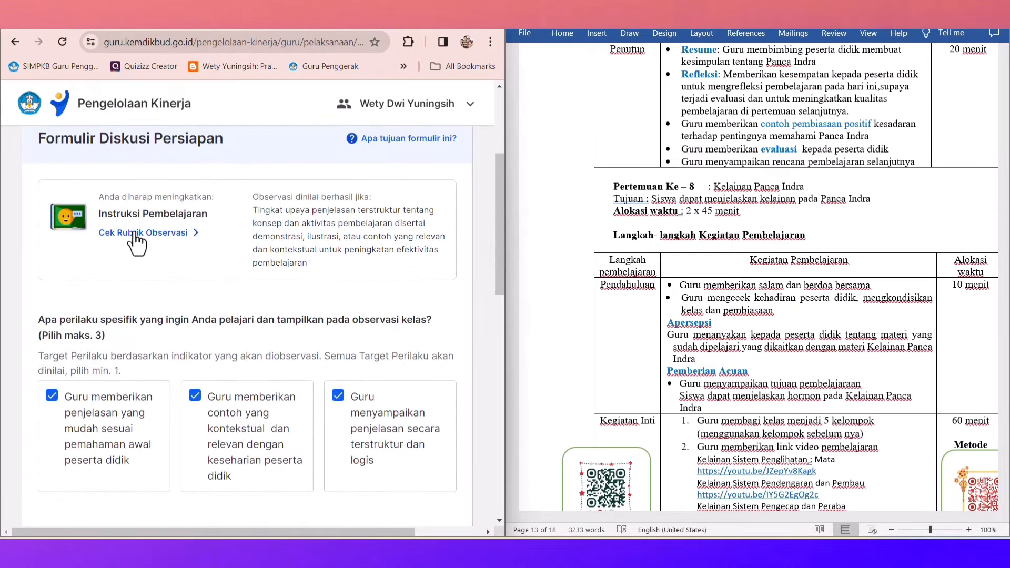
pyautogui.scroll(-1, 161, 349)
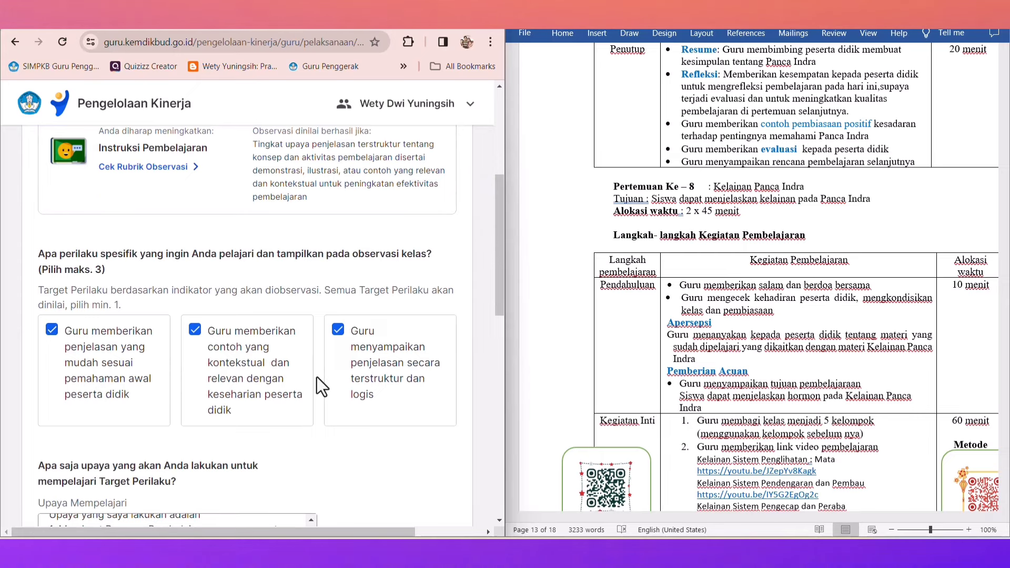
pyautogui.scroll(1, 305, 308)
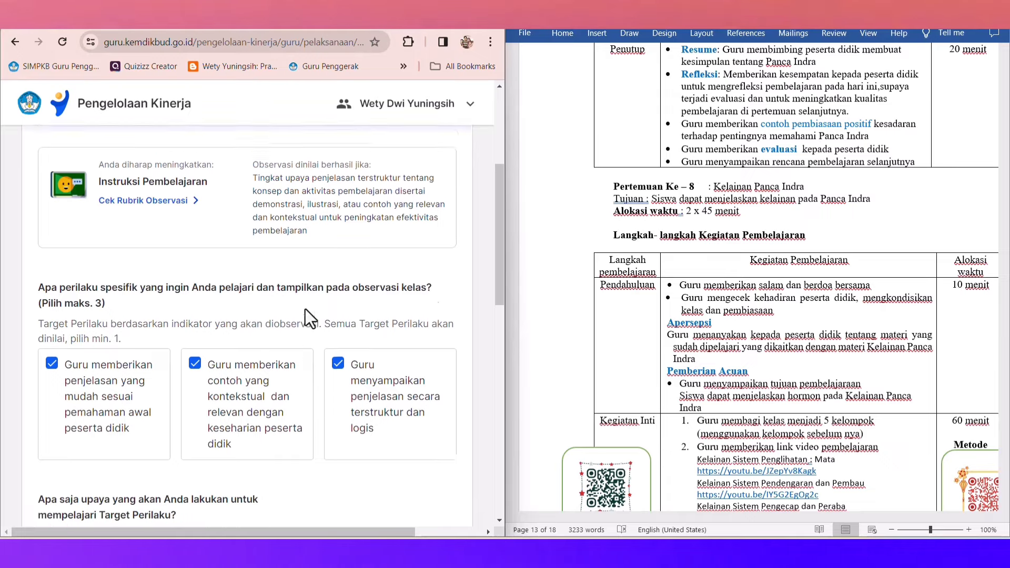
pyautogui.scroll(2, 305, 308)
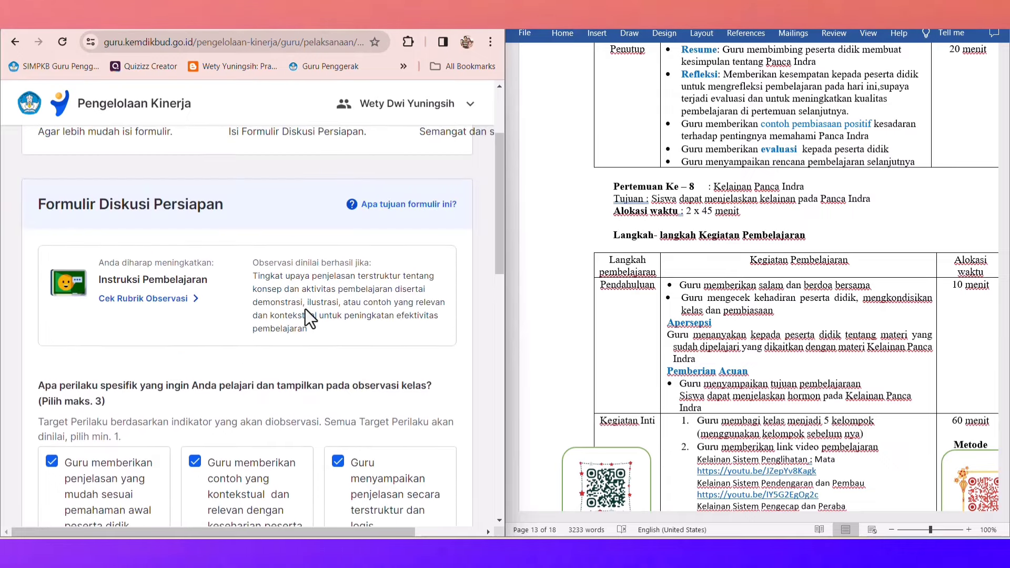
pyautogui.click(148, 305)
pyautogui.scroll(-2, 177, 314)
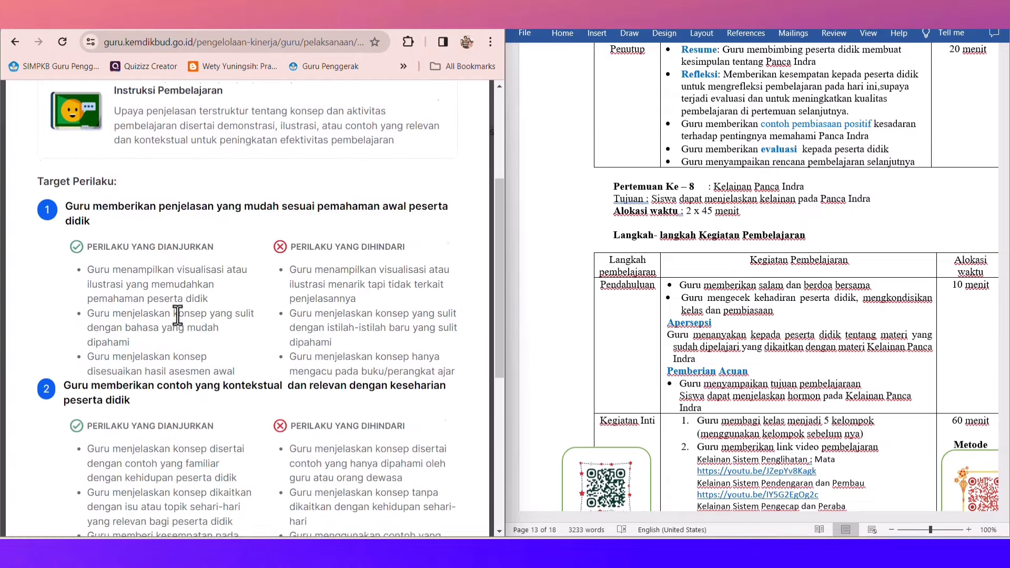
pyautogui.scroll(-2, 178, 315)
pyautogui.scroll(2, 4, 361)
pyautogui.scroll(-2, 23, 330)
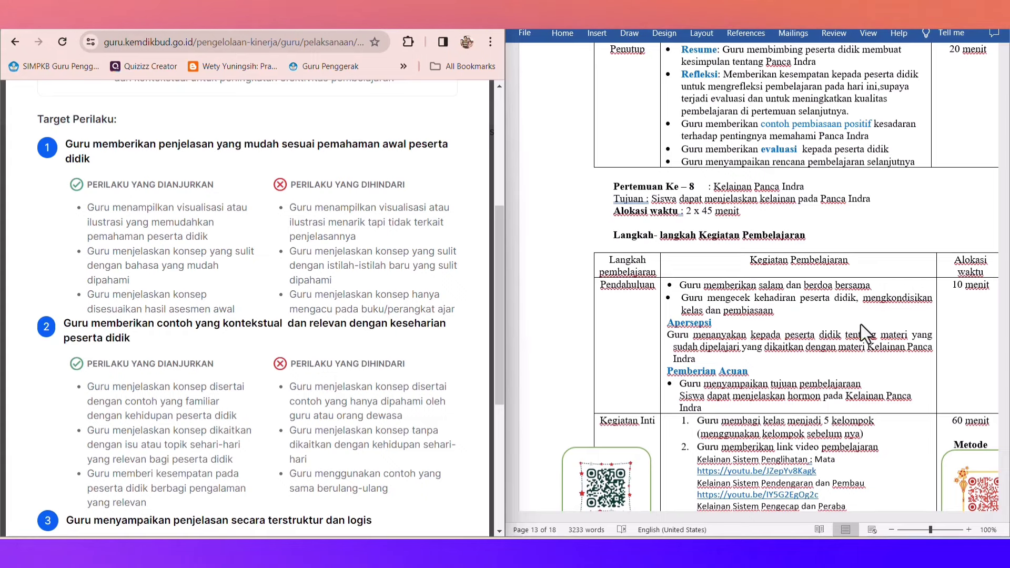
# Make the paragraph under Apersepsi in the Pertemuan Ke-8 Pendahuluan of the Word lesson plan bold
pyautogui.scroll(-2, 830, 324)
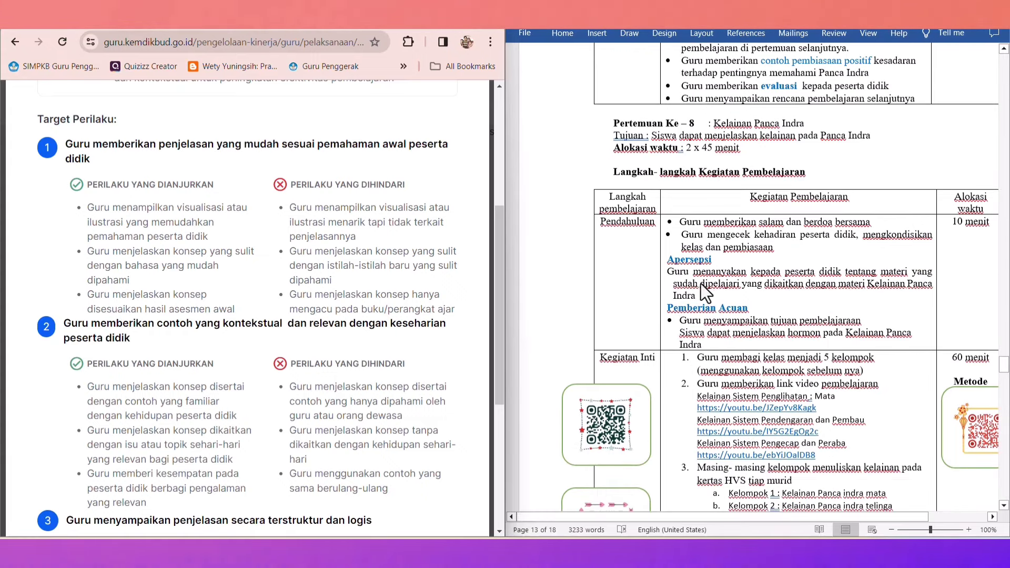
pyautogui.click(664, 279)
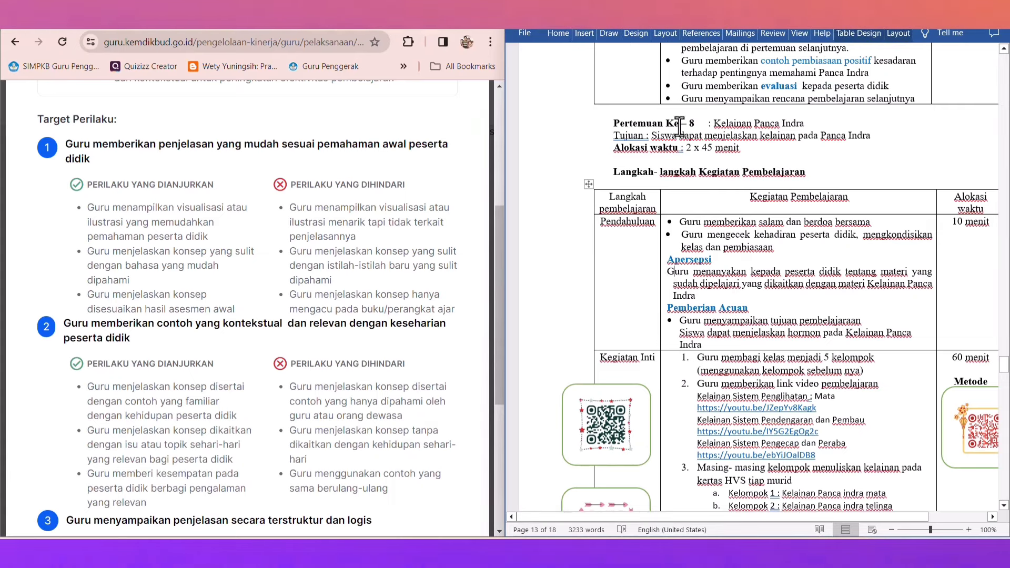
pyautogui.doubleClick(667, 274)
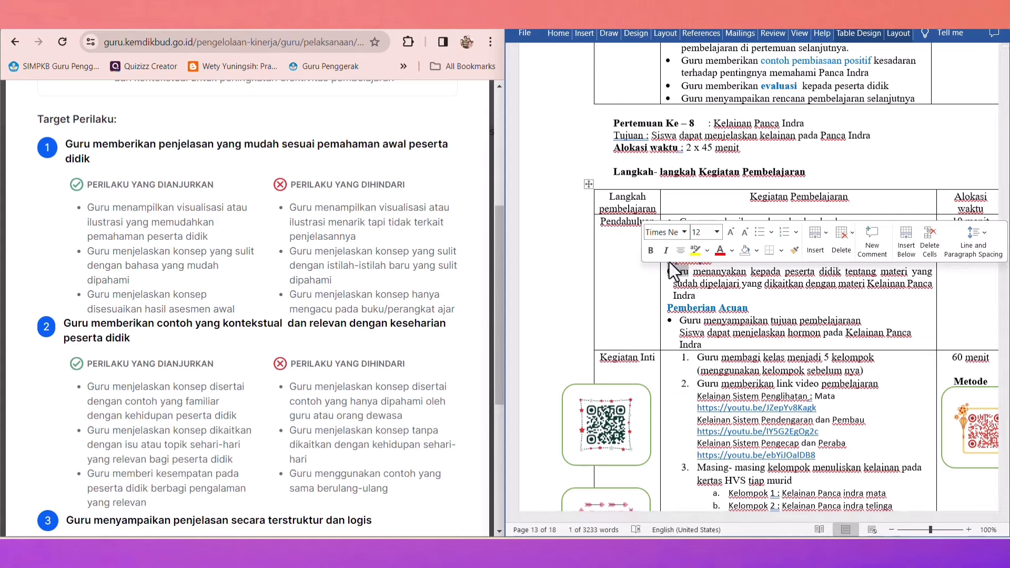
pyautogui.moveTo(669, 268); pyautogui.dragTo(716, 293)
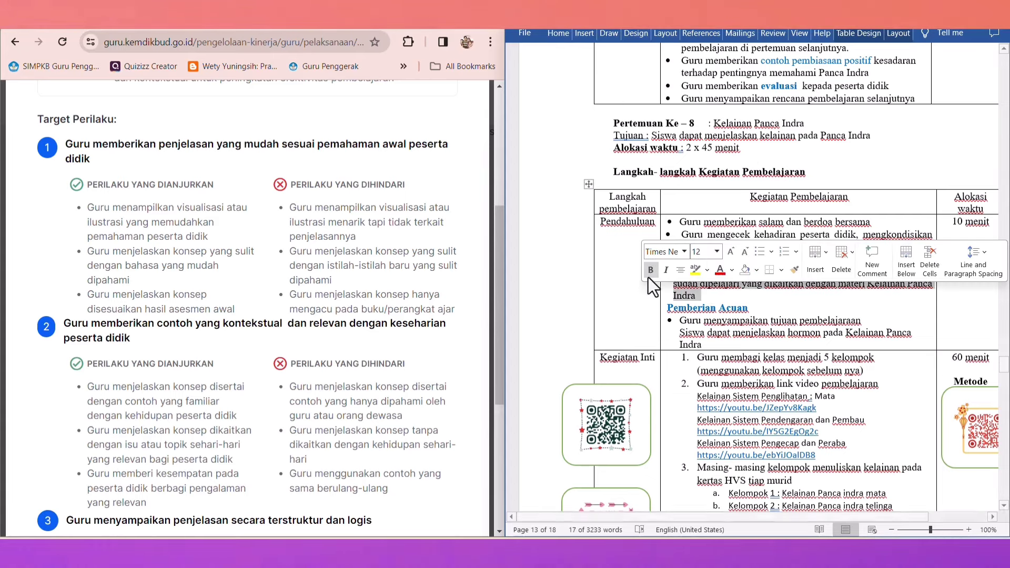
pyautogui.click(651, 270)
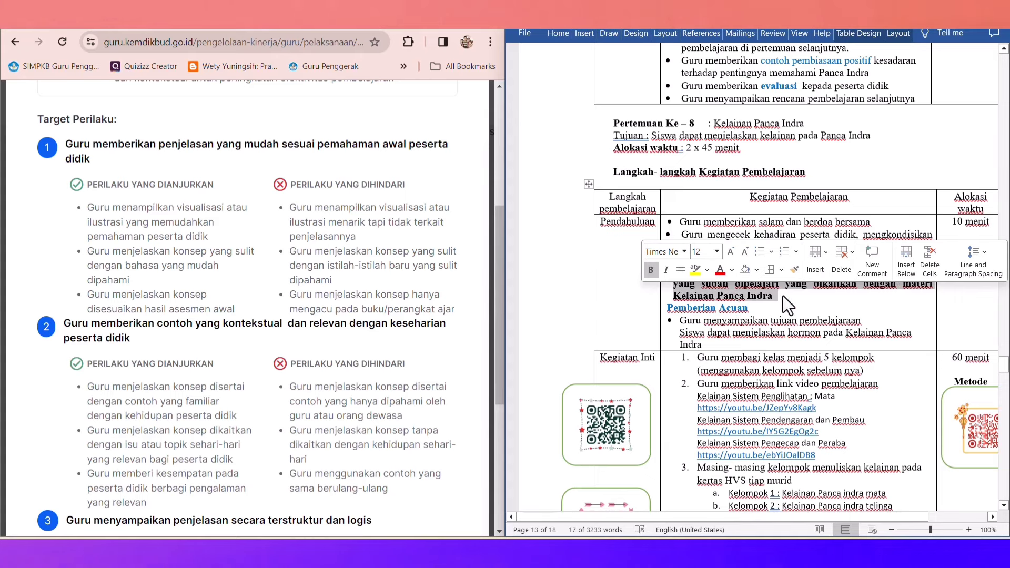
pyautogui.click(782, 296)
pyautogui.click(668, 272)
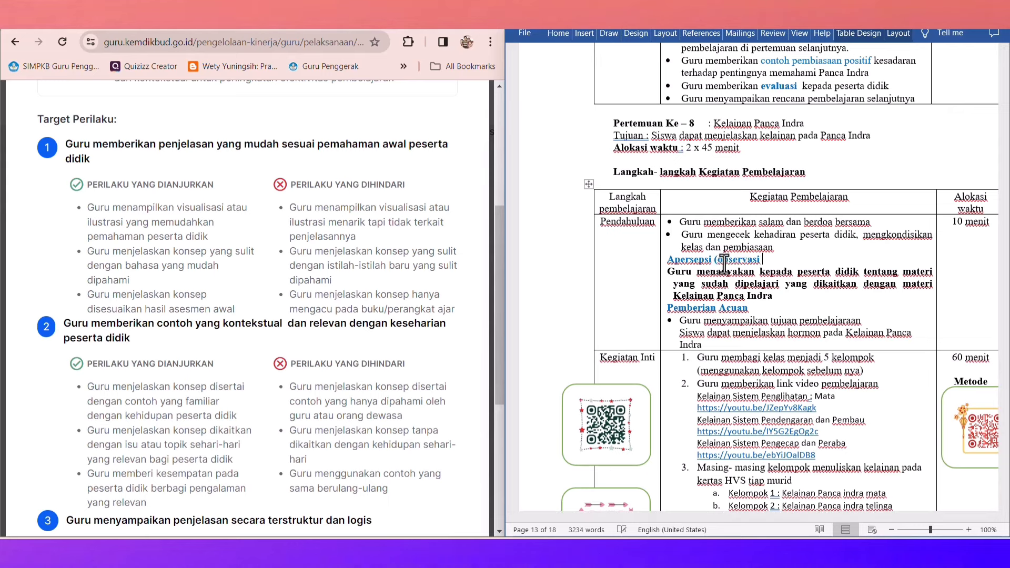
pyautogui.write(': ')
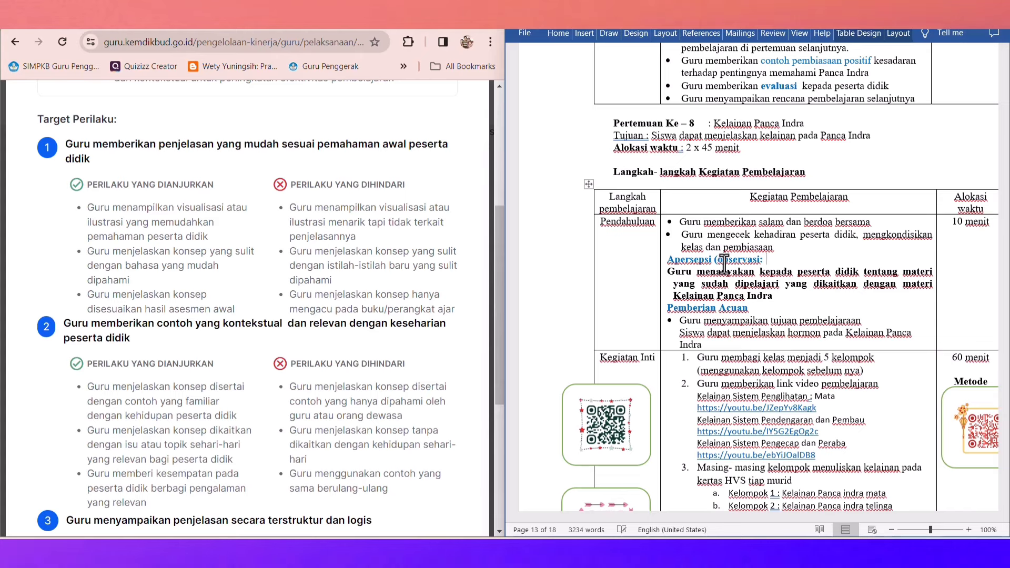
pyautogui.write('pri')
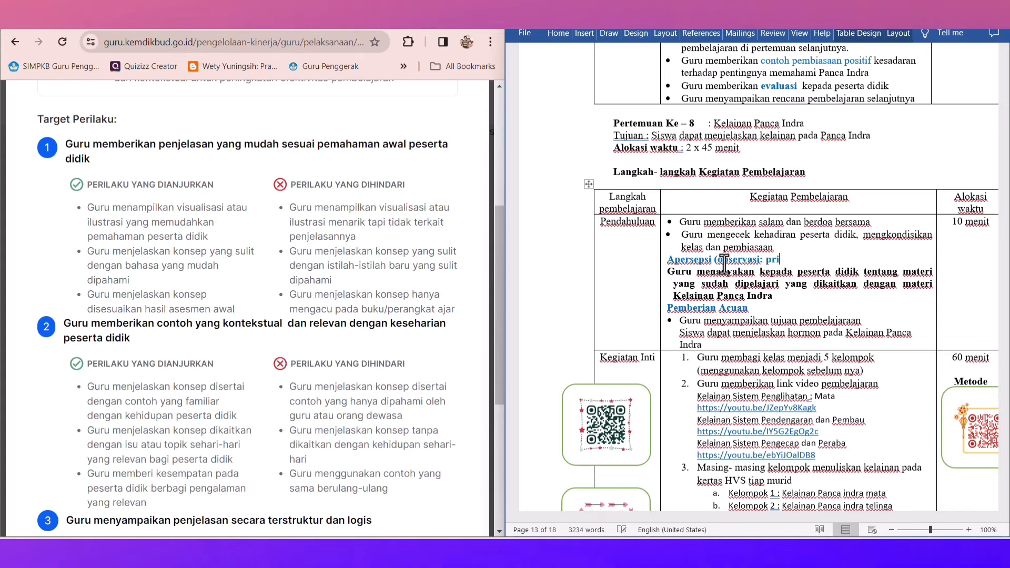
pyautogui.write('lak')
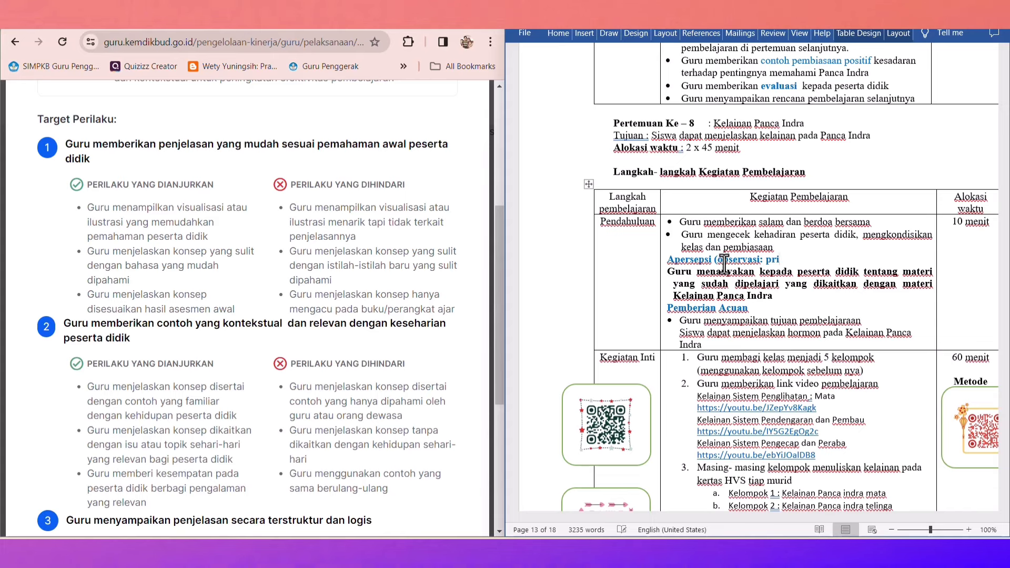
pyautogui.press('BackSpace')
pyautogui.press('BackSpace')
pyautogui.press('BackSpace')
pyautogui.press('BackSpace')
pyautogui.press('BackSpace')
pyautogui.press('BackSpace')
pyautogui.press('BackSpace')
pyautogui.press('BackSpace')
pyautogui.press('BackSpace')
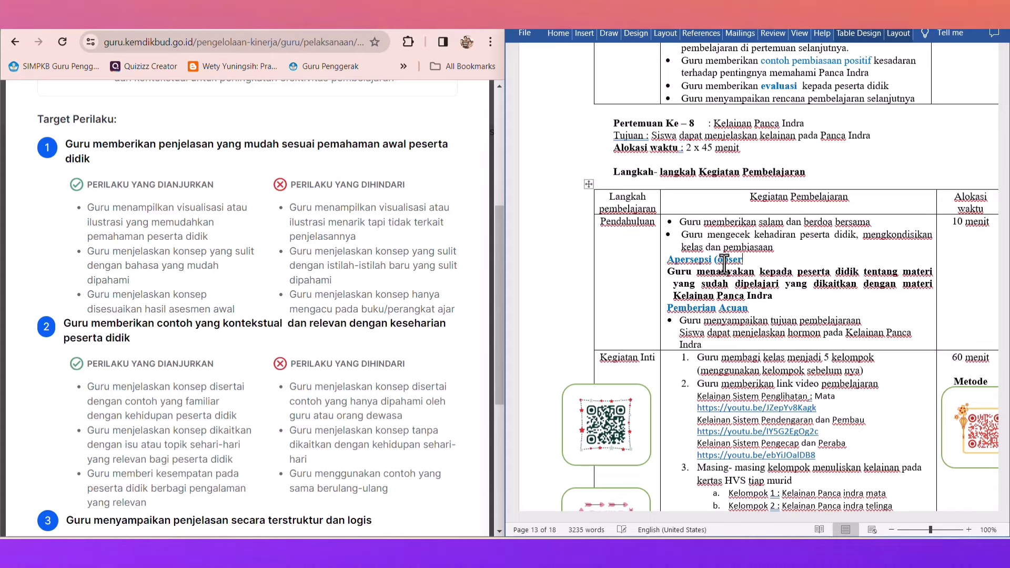
pyautogui.press('BackSpace')
pyautogui.press('BackSpace')
pyautogui.press('BackSpace')
pyautogui.press('BackSpace')
pyautogui.press('BackSpace')
# Add "(Observasi :Guru memberikan penjelasan yang mudah sesuai dengan pemahaman awal peserta didik)" on its own line below the Apersepsi heading
pyautogui.write('C')
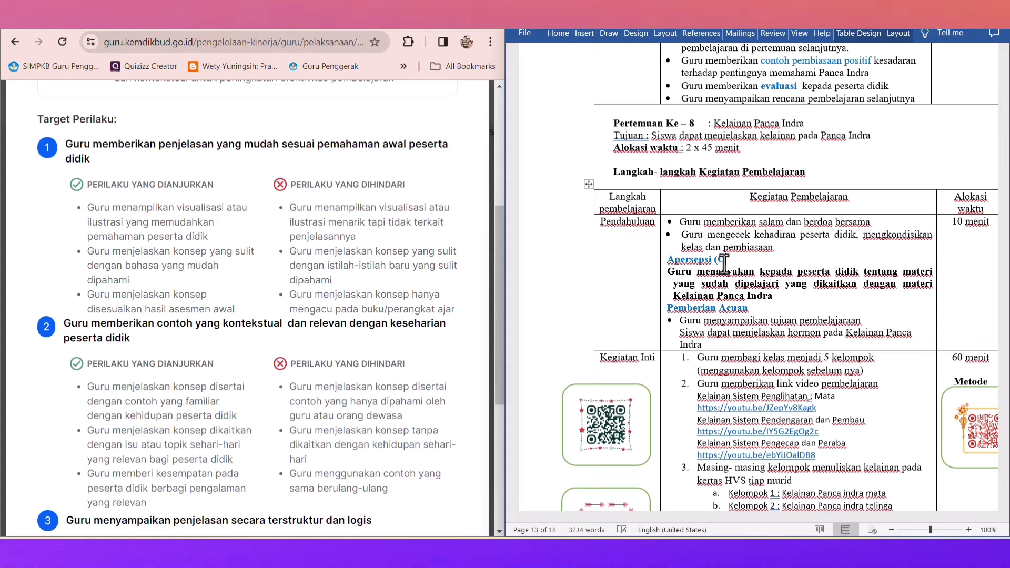
pyautogui.write('eservasi')
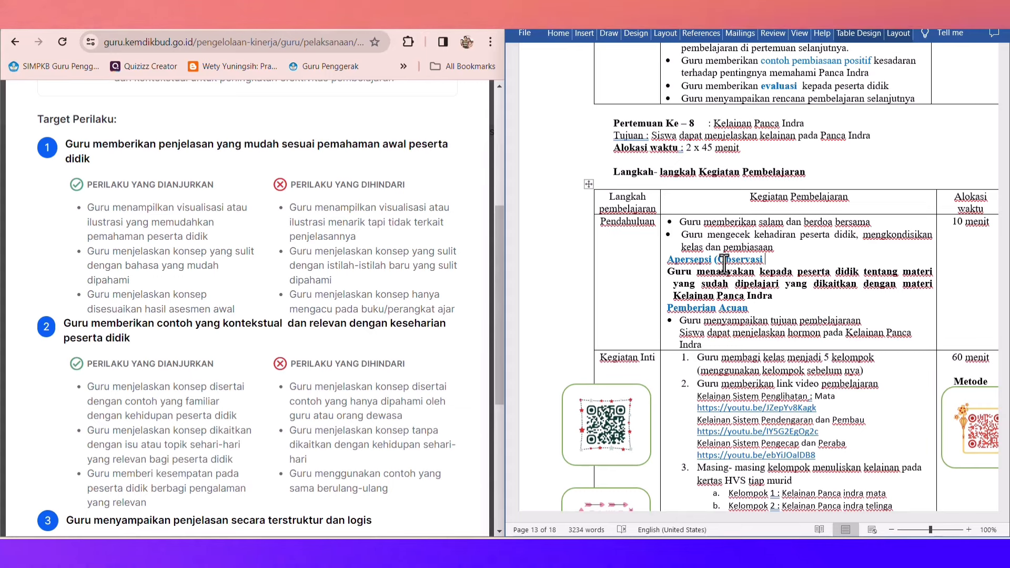
pyautogui.write(':')
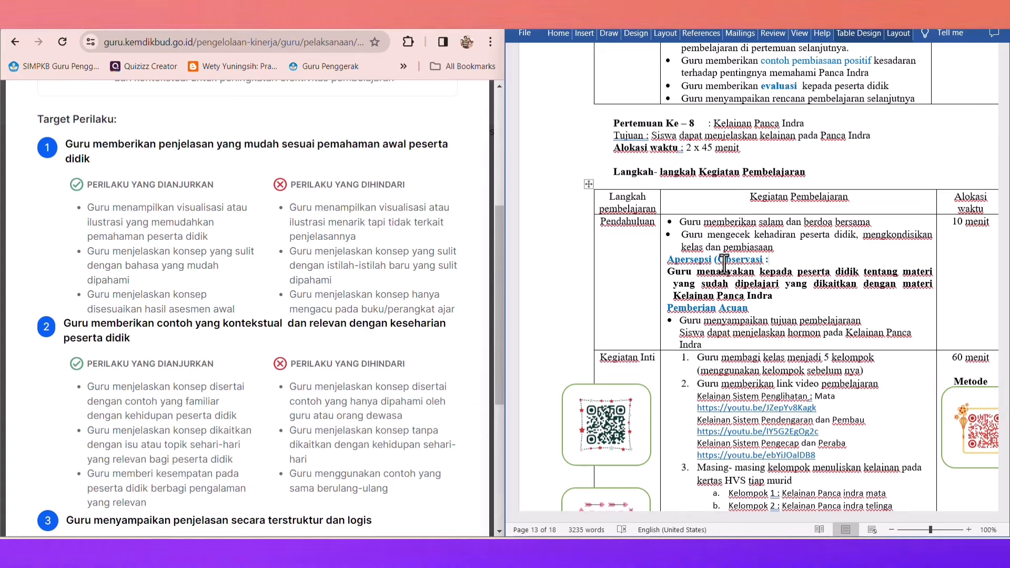
pyautogui.write('Guru memb')
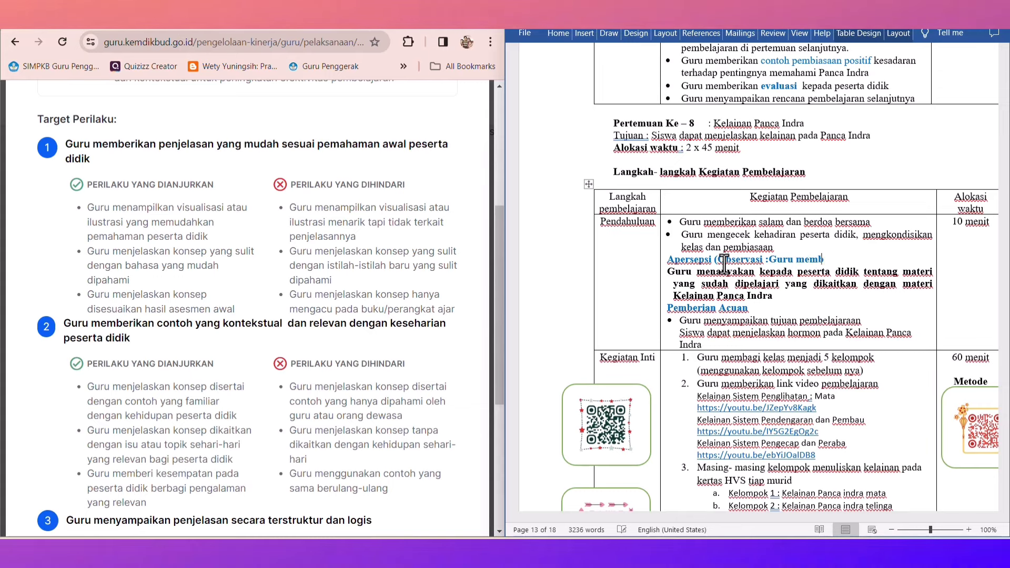
pyautogui.write('erikan pe')
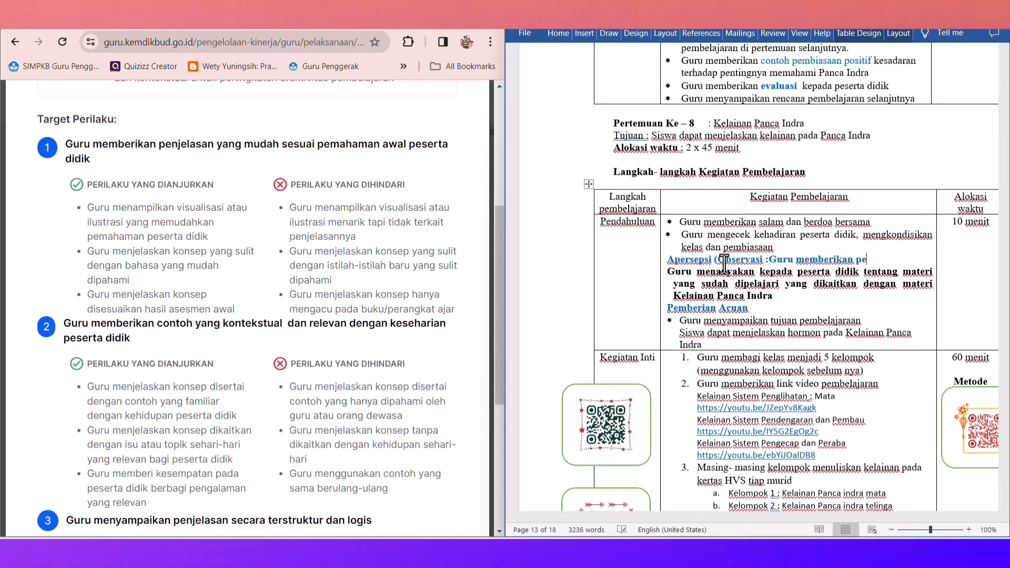
pyautogui.write('njelasan yang')
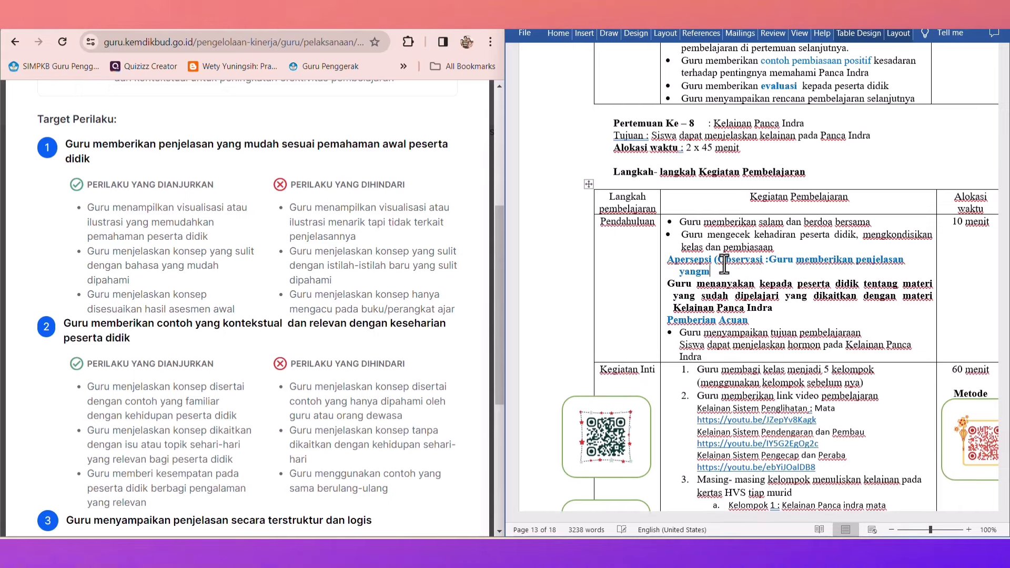
pyautogui.write(' mudah sesuai denga')
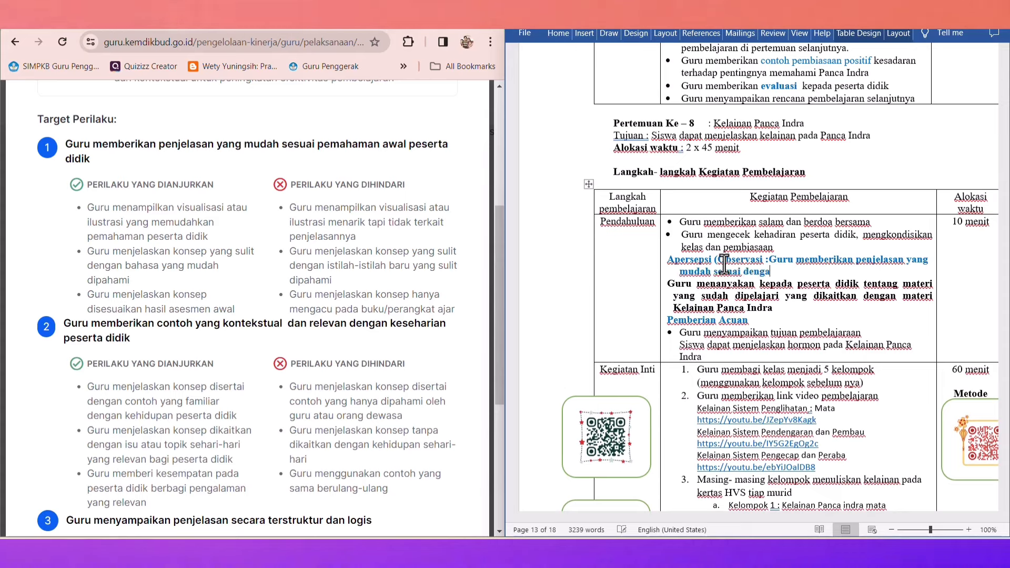
pyautogui.write('n pemahama')
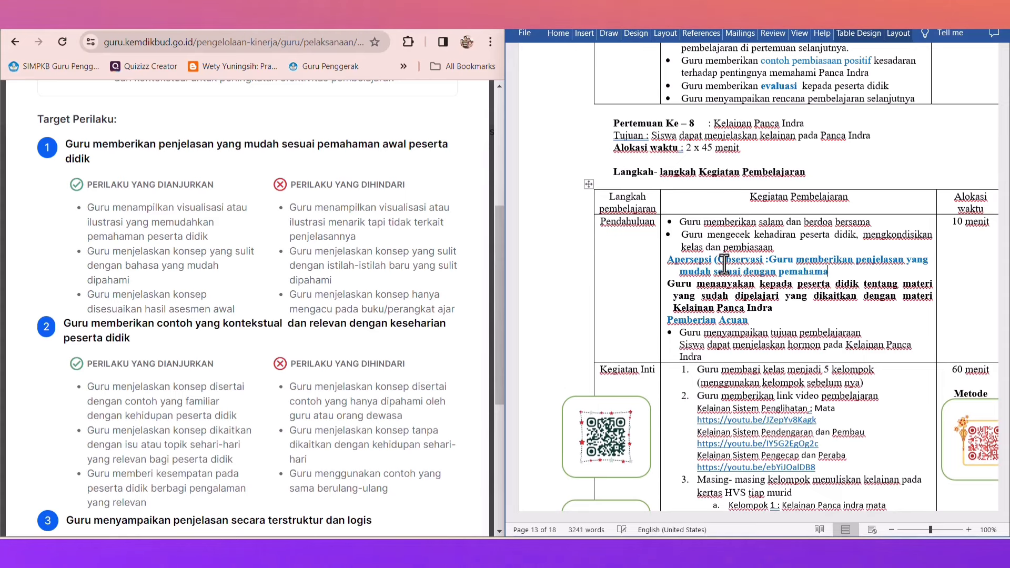
pyautogui.write('n awal pes')
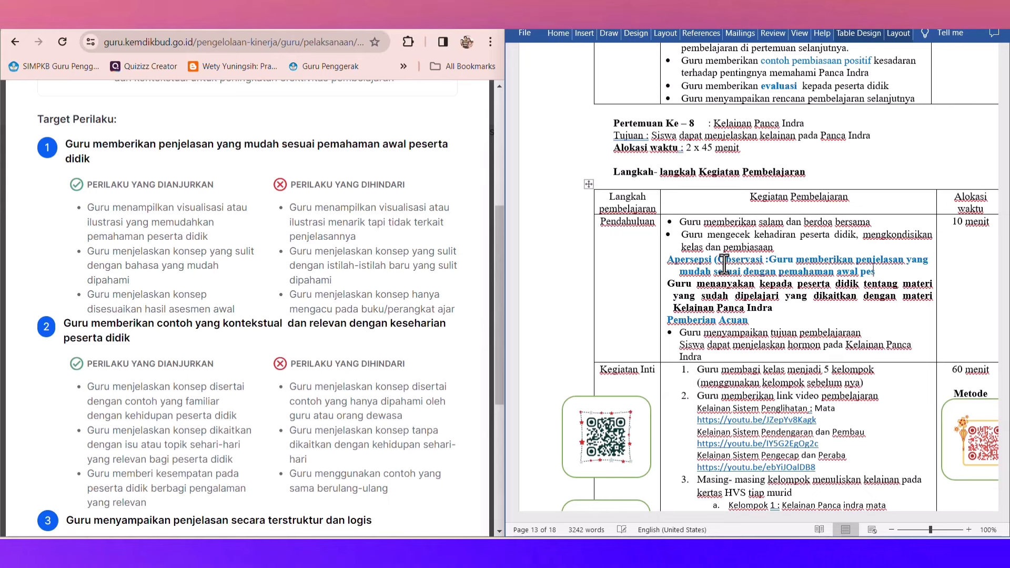
pyautogui.write('erta d')
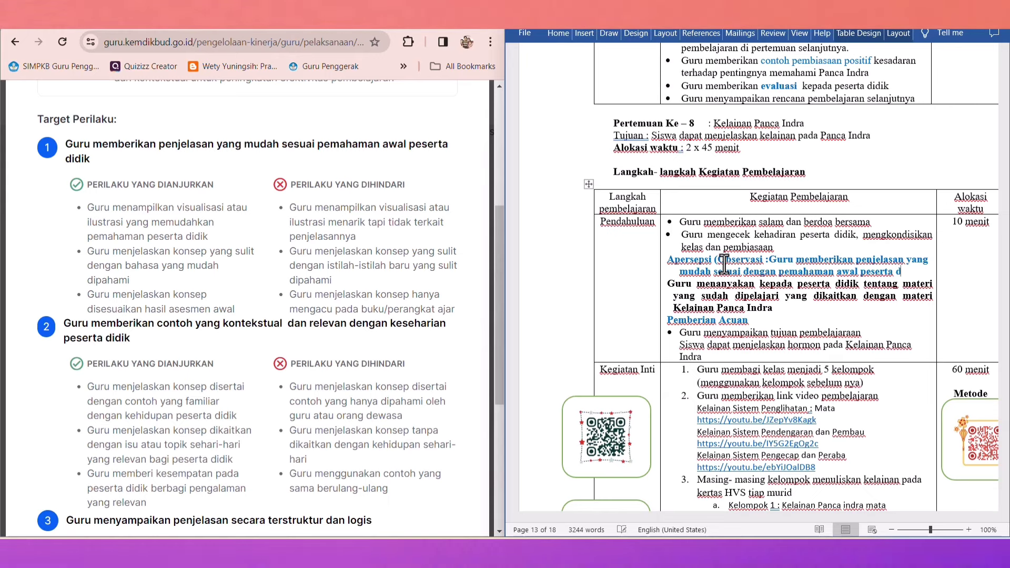
pyautogui.write('idik)')
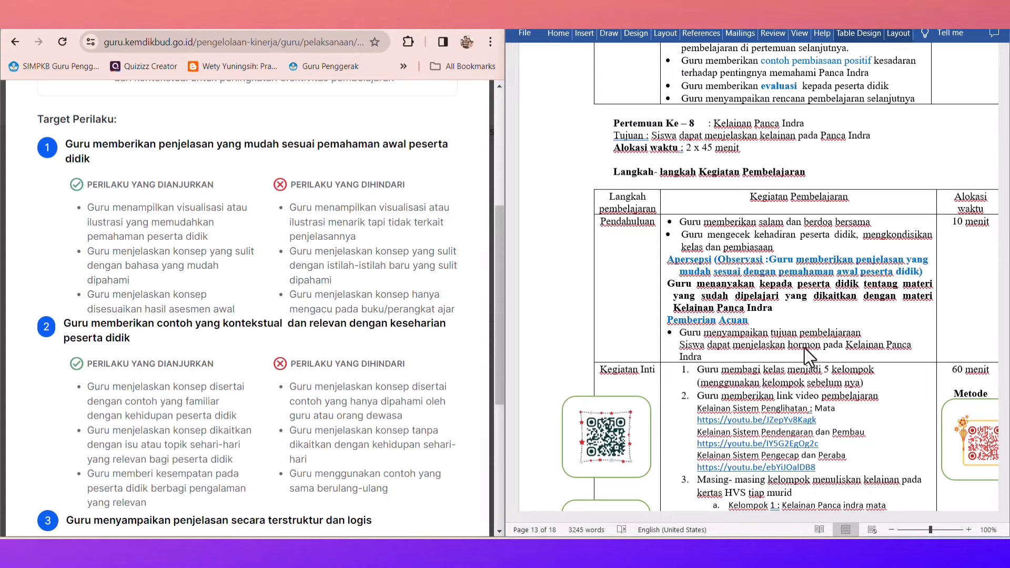
pyautogui.click(714, 259)
pyautogui.press('Return')
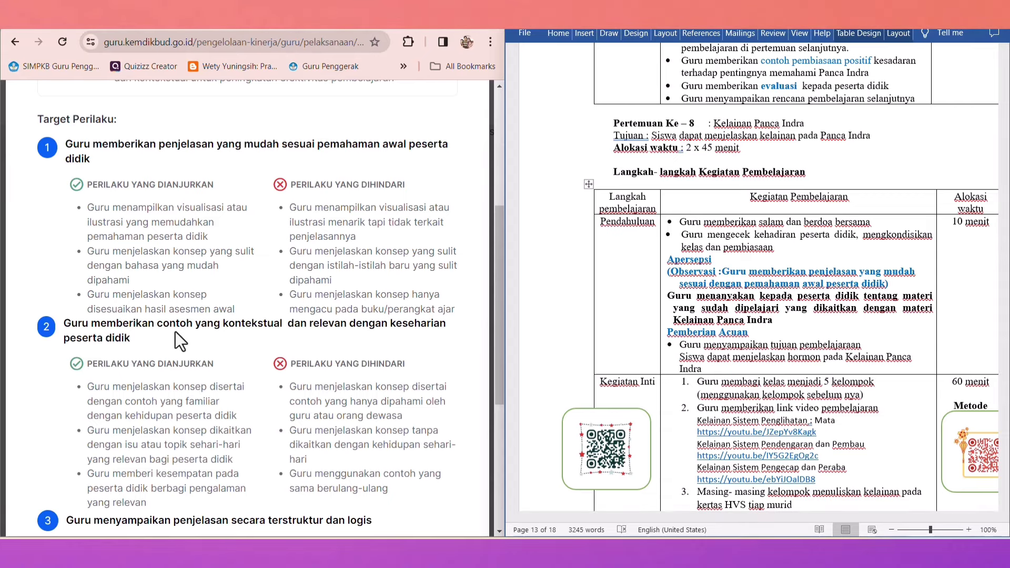
# Compare the rubric's Target Perilaku 1 to 3 with the Pendahuluan and Kegiatan Inti activities of Pertemuan Ke-8 in the lesson plan
pyautogui.scroll(-3, 176, 333)
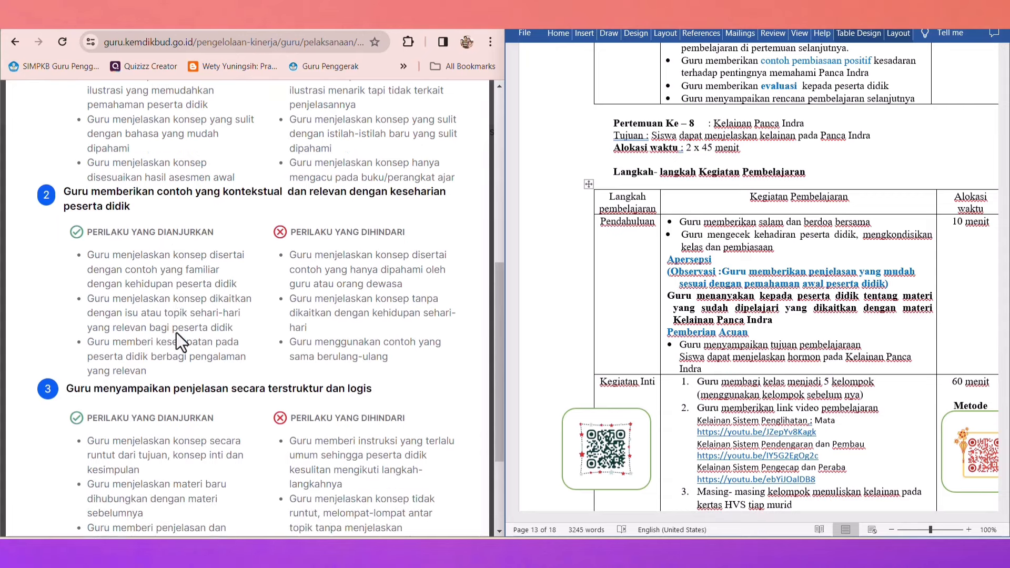
pyautogui.scroll(1, 176, 333)
pyautogui.scroll(-1, 857, 349)
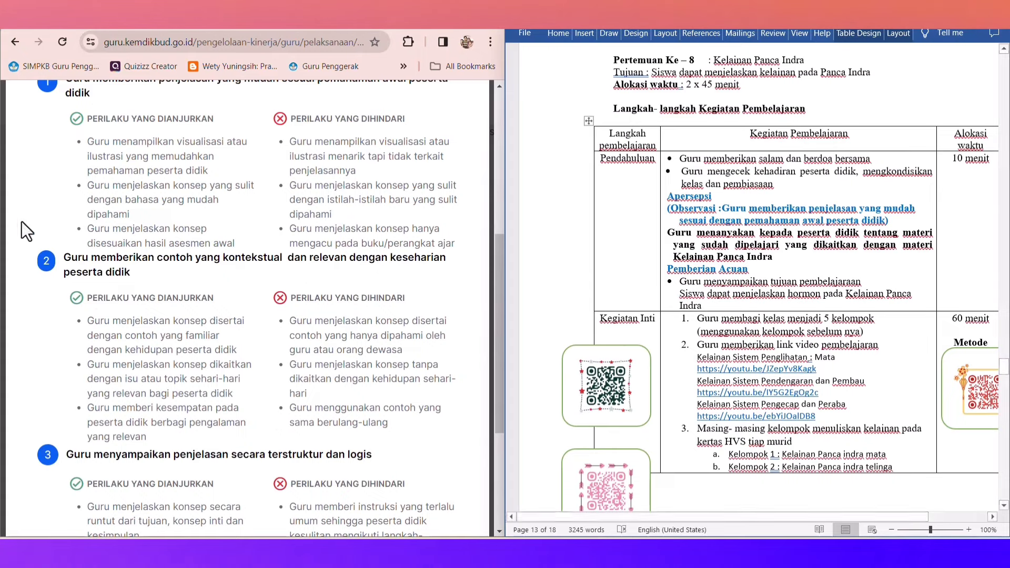
pyautogui.scroll(-1, 115, 279)
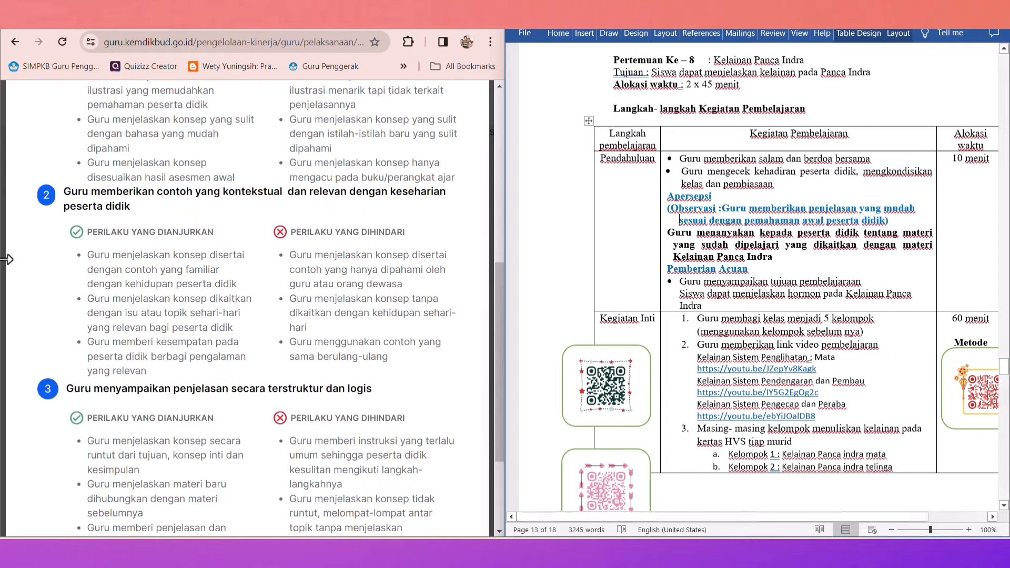
pyautogui.scroll(-1, 723, 259)
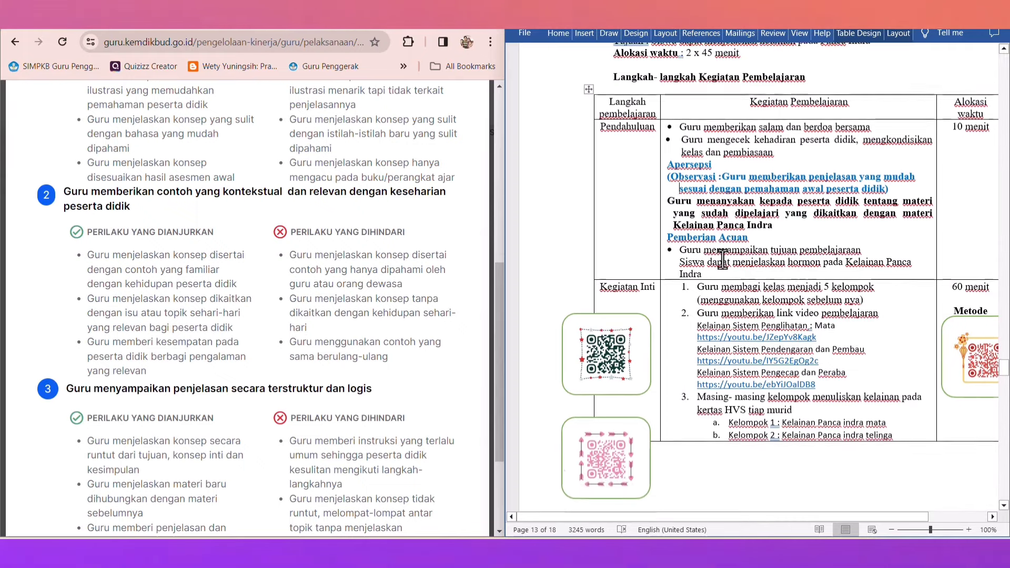
pyautogui.scroll(-2, 723, 259)
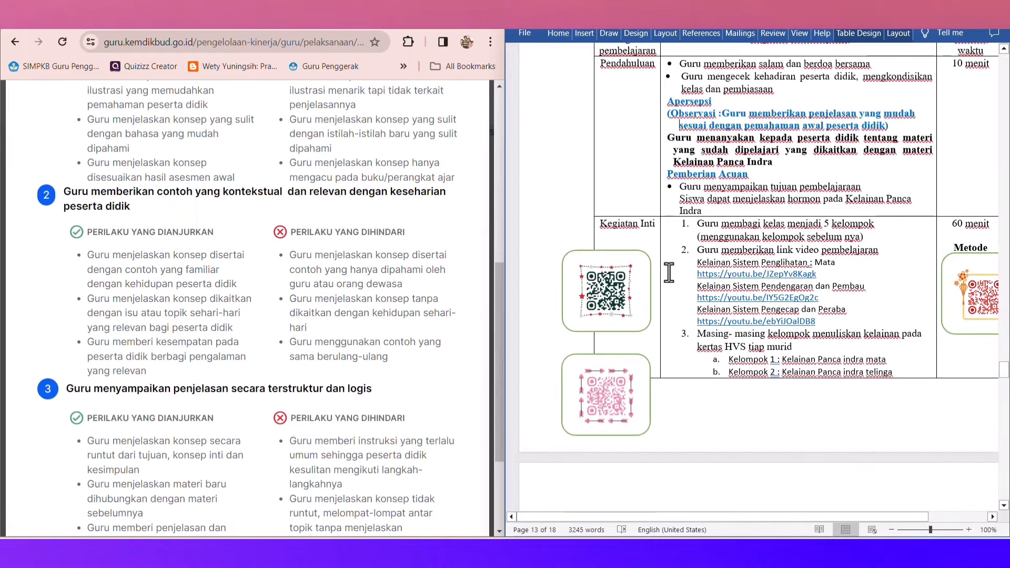
pyautogui.scroll(4, 691, 295)
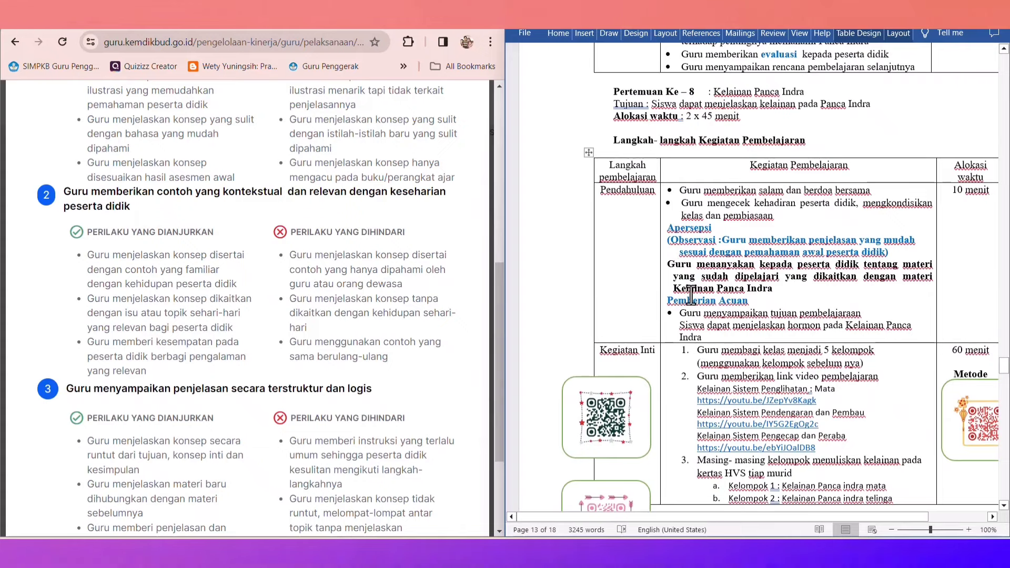
pyautogui.scroll(-1, 727, 321)
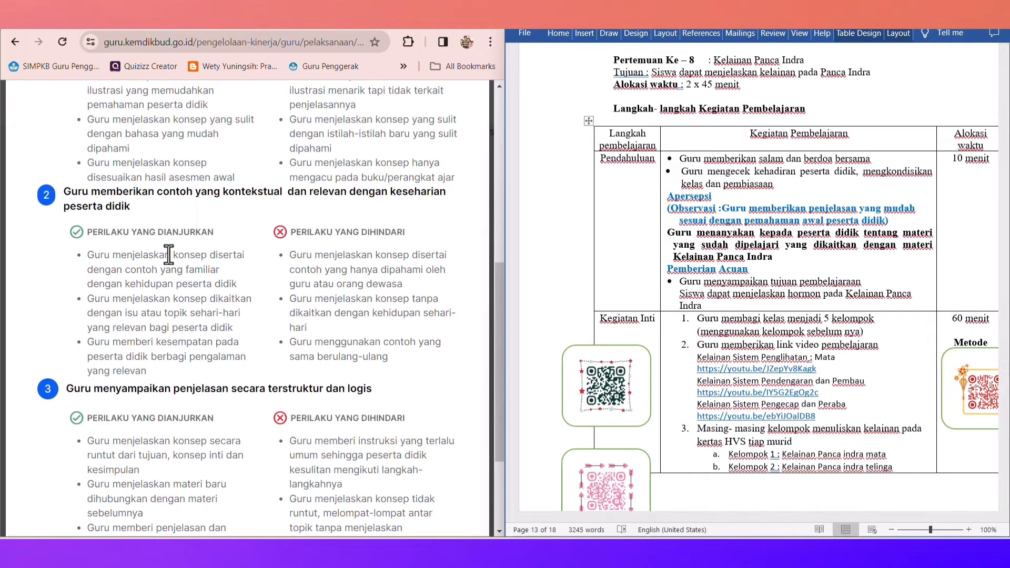
pyautogui.scroll(3, 169, 255)
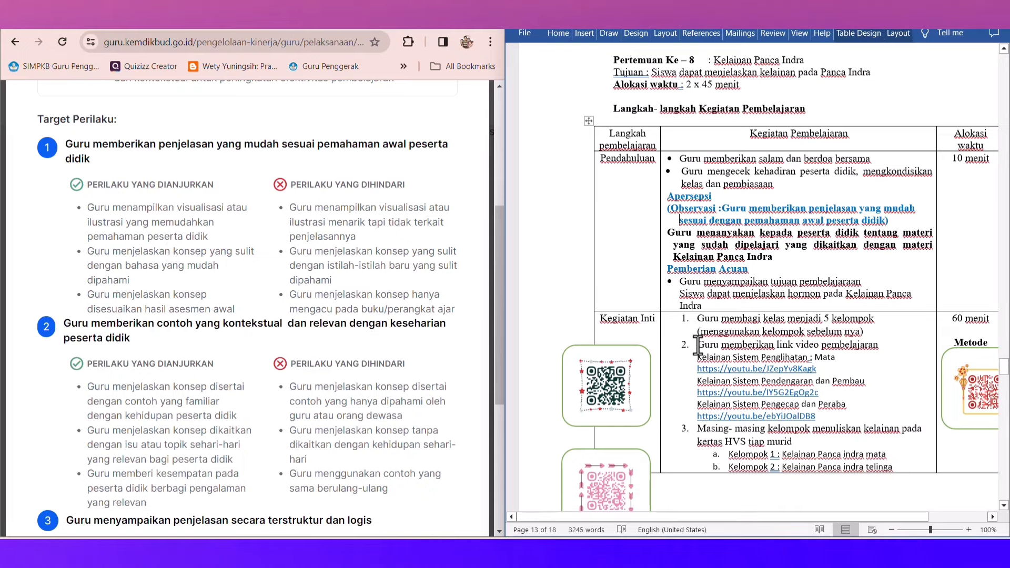
# Make item 2 of Kegiatan Inti, "Guru memberikan link video pembelajaran", bold together with its three video topics and links
pyautogui.moveTo(698, 346); pyautogui.dragTo(844, 420)
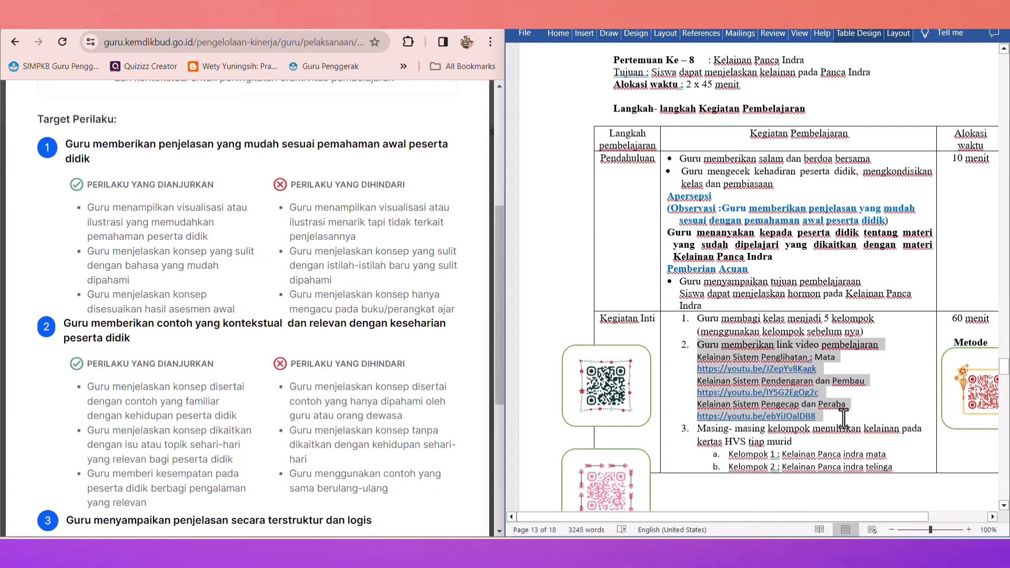
pyautogui.click(566, 36)
pyautogui.click(566, 36)
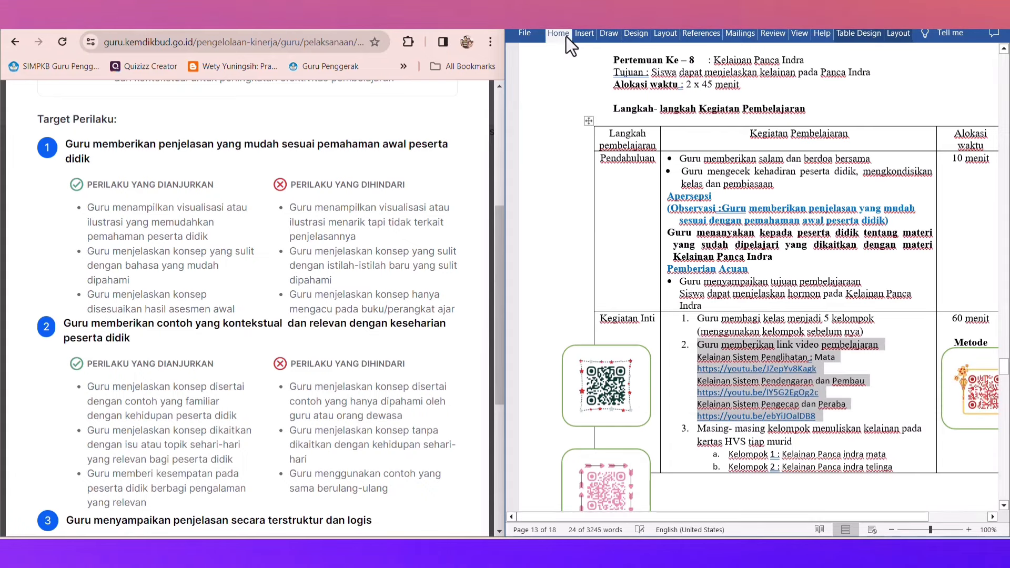
pyautogui.click(566, 36)
pyautogui.click(570, 66)
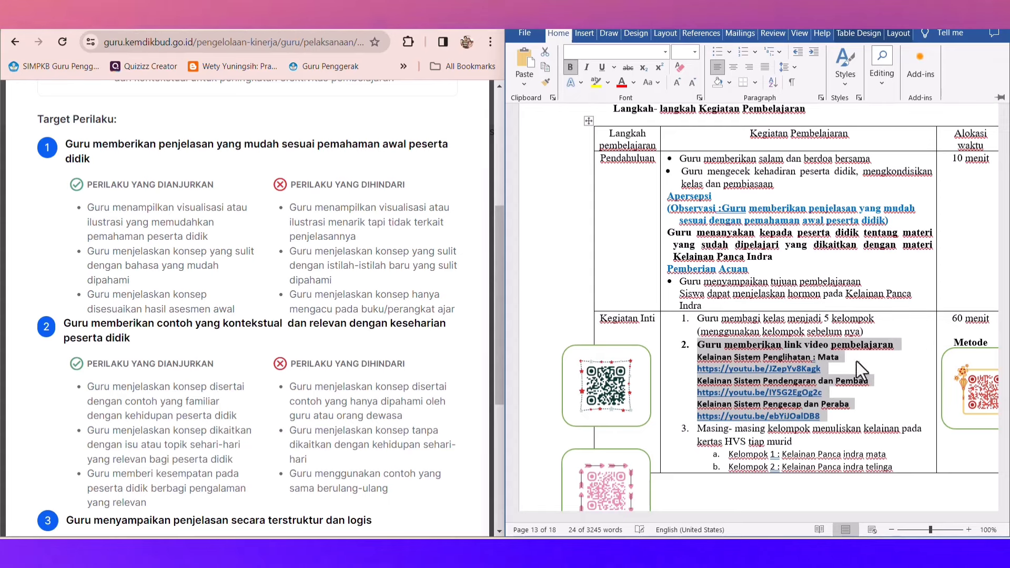
pyautogui.click(878, 396)
pyautogui.click(879, 396)
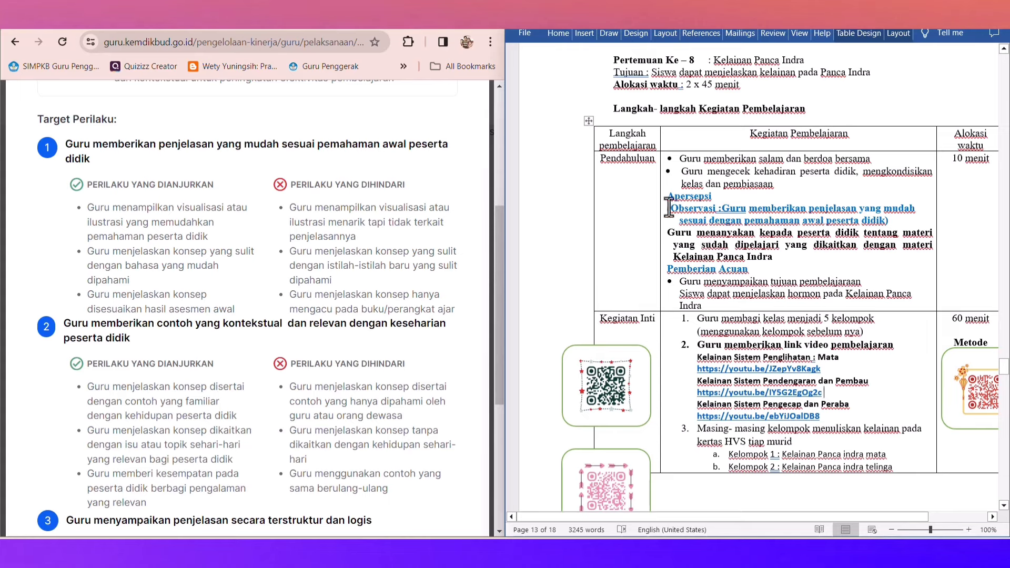
# Remove the bold formatting from item 2 of Kegiatan Inti, including its video topics and links
pyautogui.moveTo(666, 209); pyautogui.dragTo(890, 225)
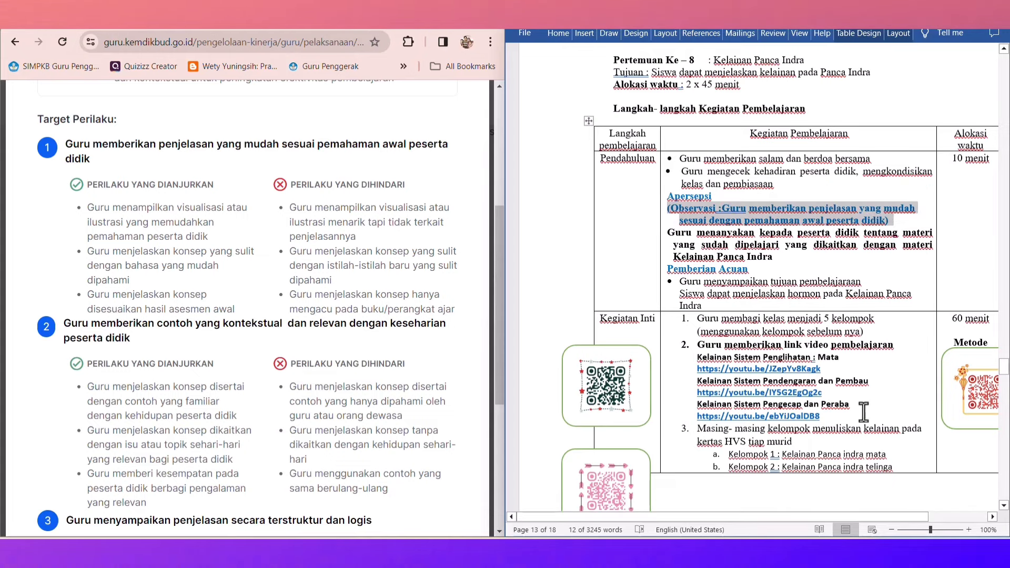
pyautogui.click(678, 222)
pyautogui.scroll(-1, 153, 411)
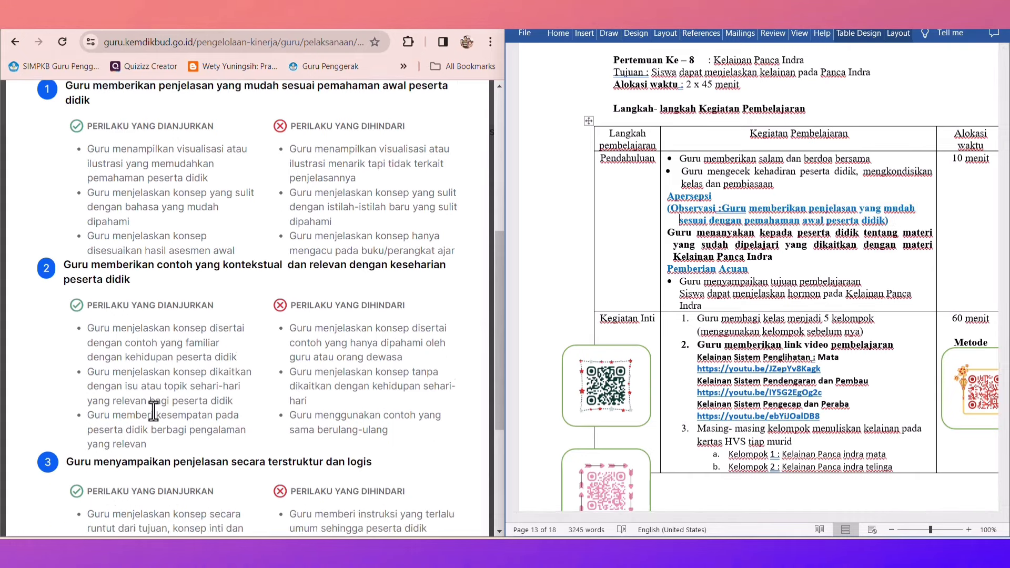
pyautogui.scroll(-2, 153, 411)
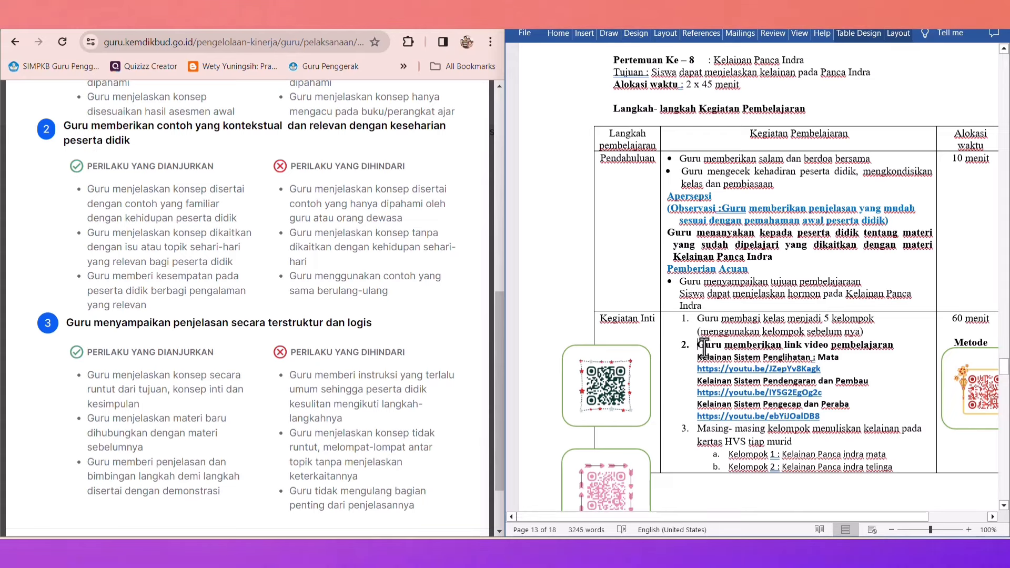
pyautogui.moveTo(696, 345); pyautogui.dragTo(857, 421)
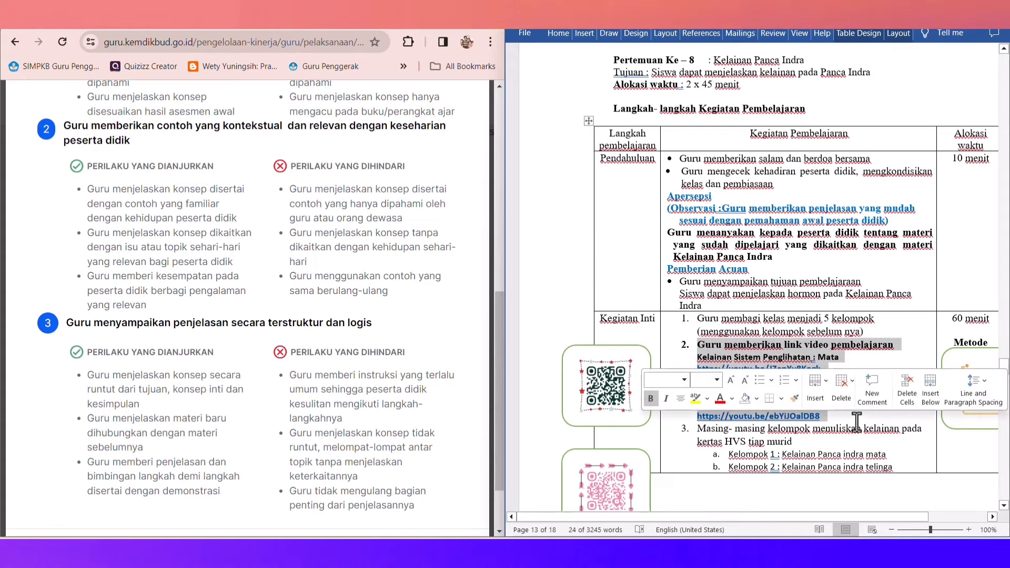
pyautogui.scroll(1, 581, 56)
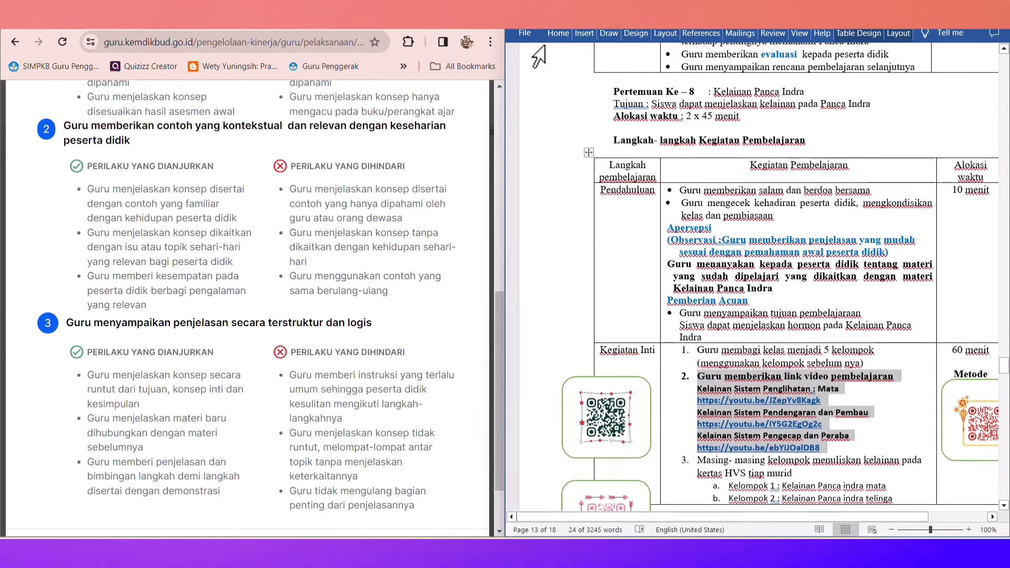
pyautogui.click(552, 33)
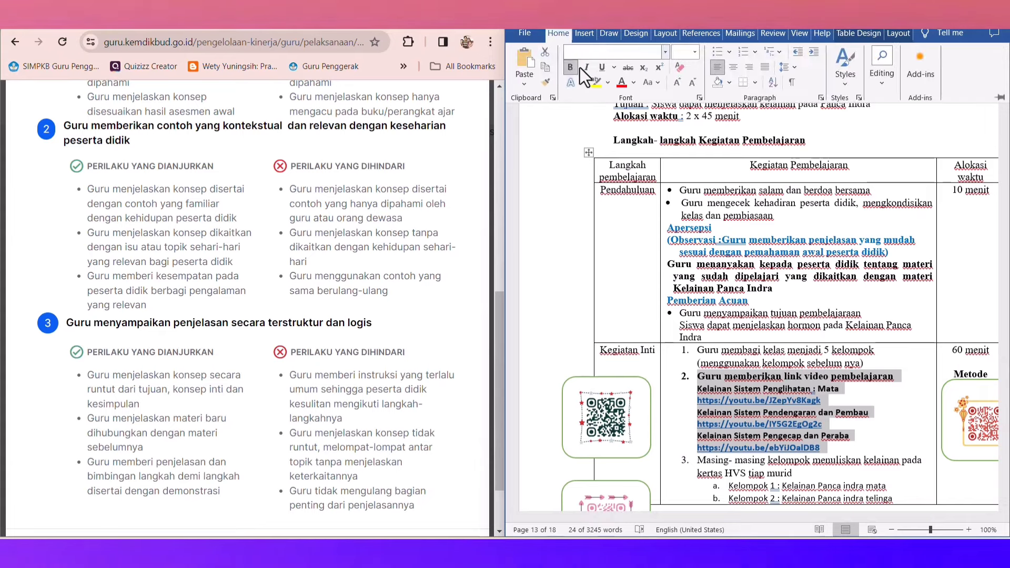
pyautogui.click(570, 67)
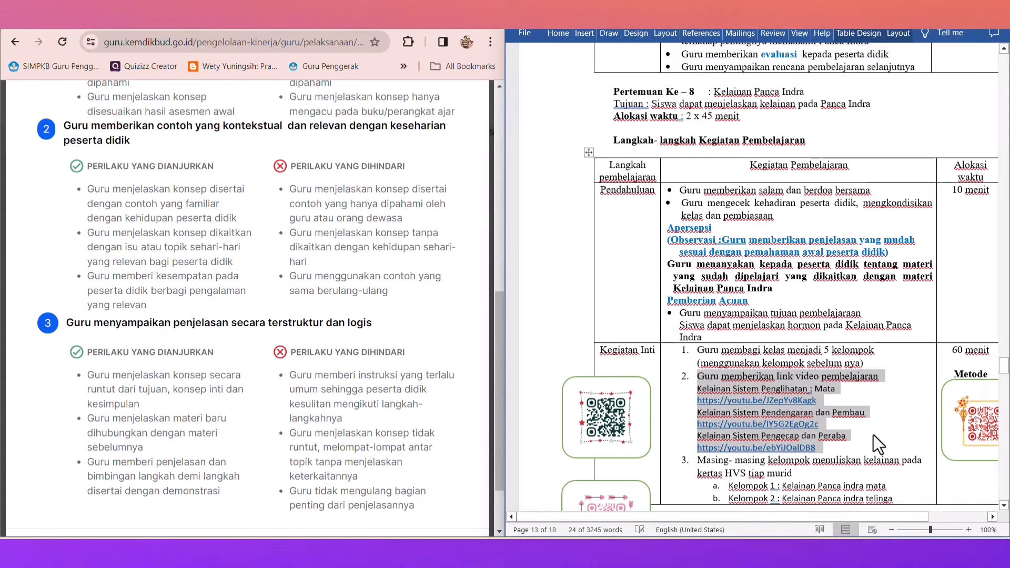
# Correct "Kelaina" to "Kelainan" in item 4 of Kegiatan Inti in the Pertemuan Ke-8 lesson plan
pyautogui.scroll(-4, 873, 434)
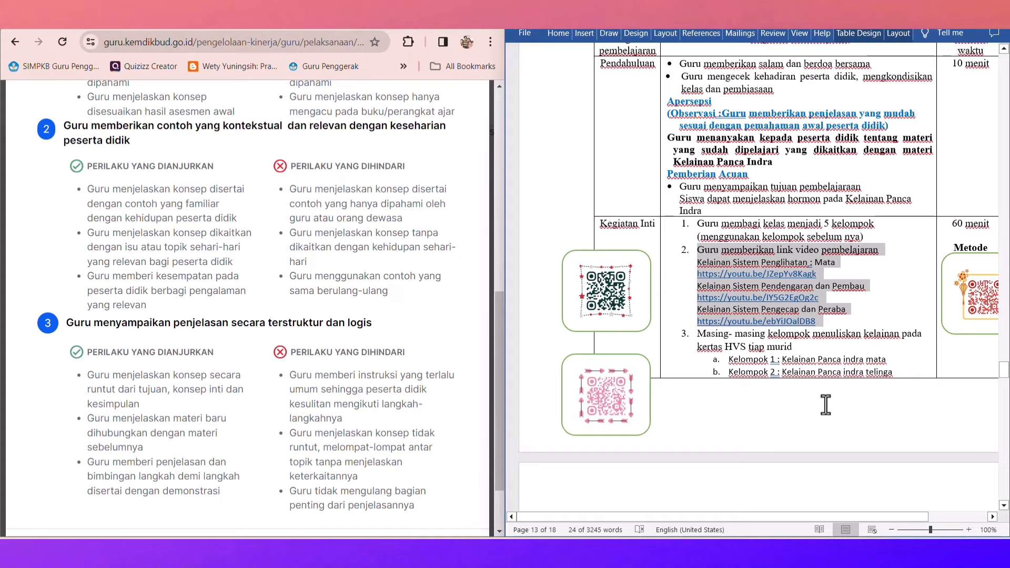
pyautogui.scroll(-3, 850, 306)
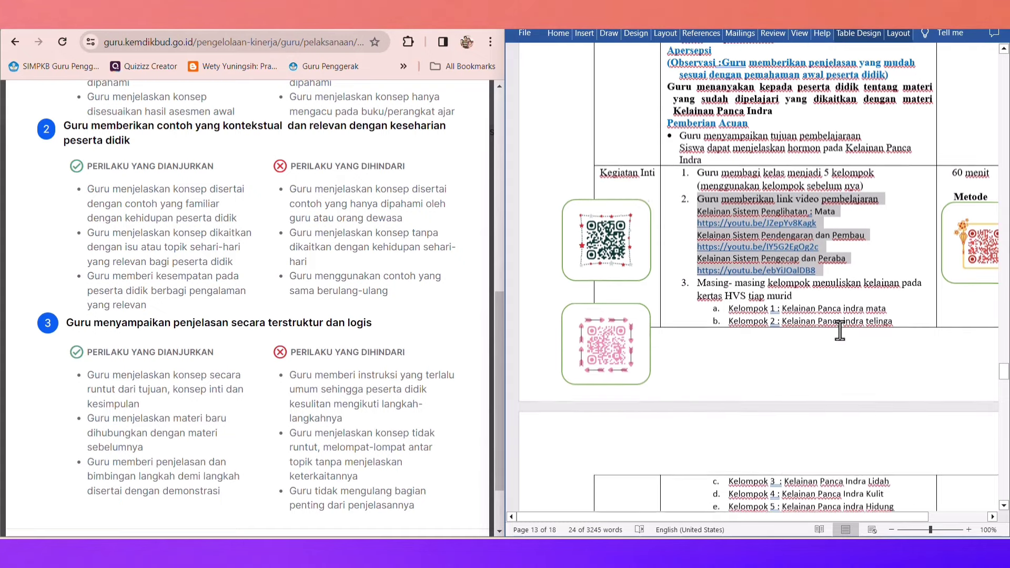
pyautogui.click(926, 294)
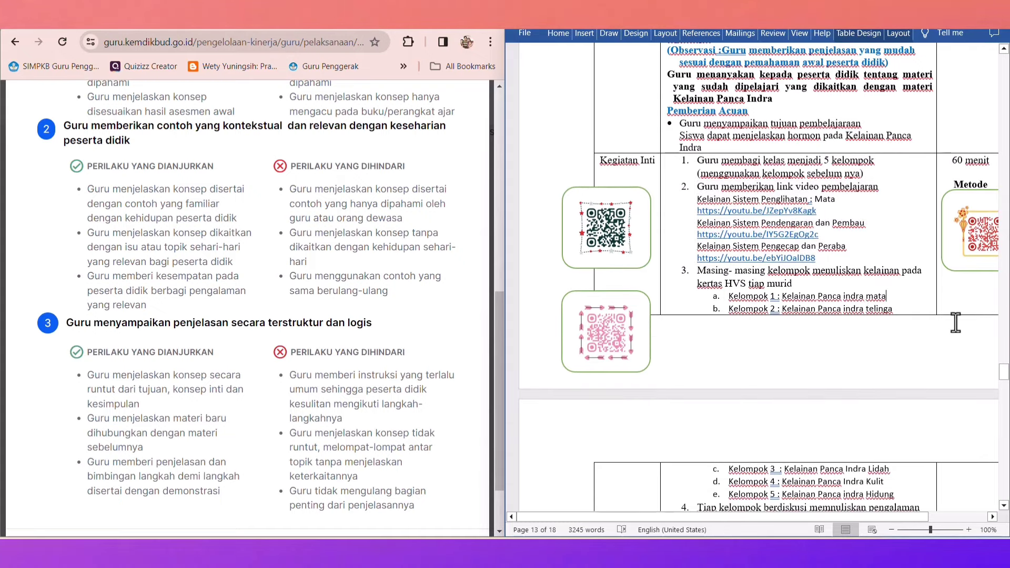
pyautogui.scroll(-3, 780, 315)
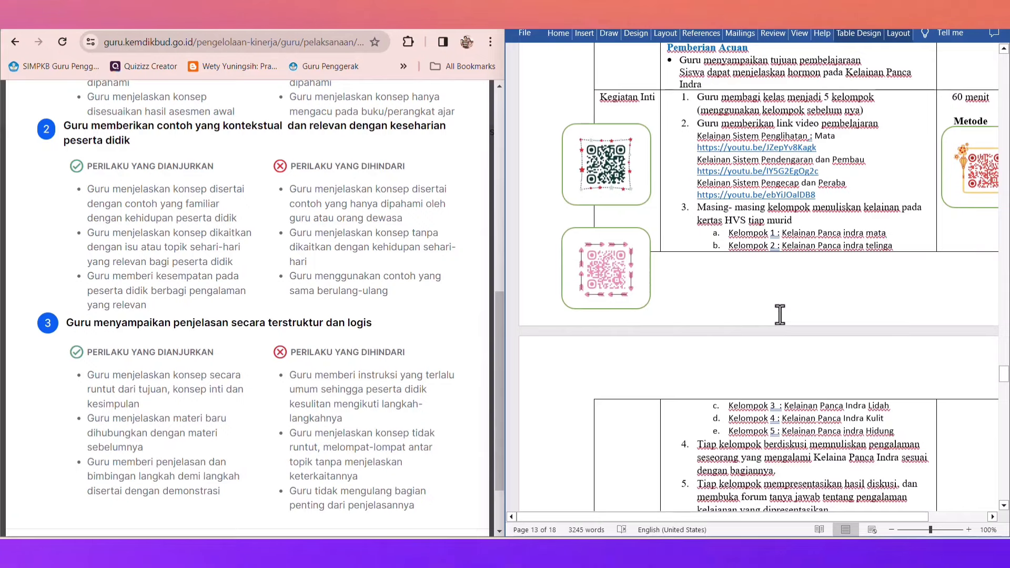
pyautogui.scroll(-3, 849, 327)
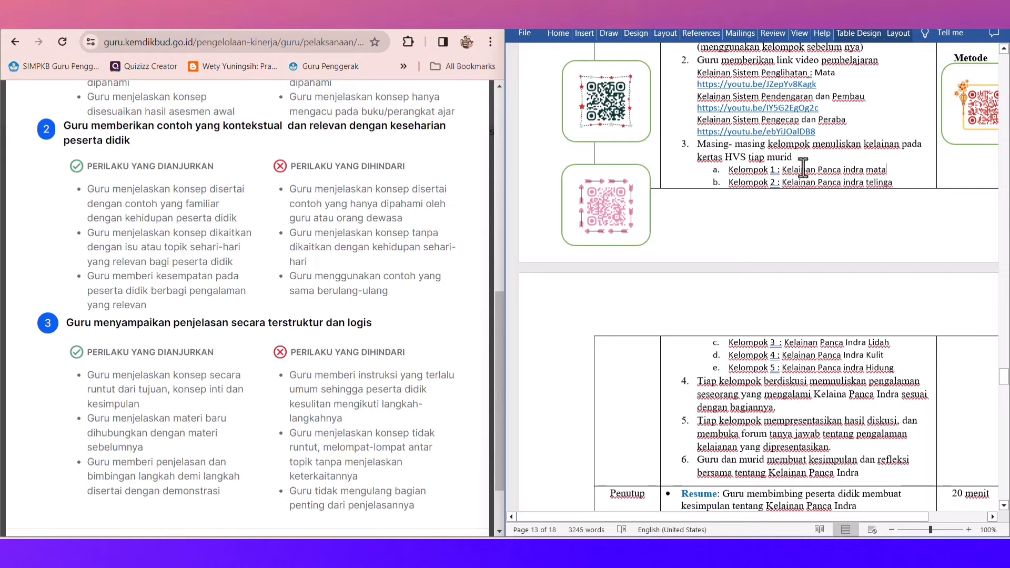
pyautogui.scroll(-5, 809, 158)
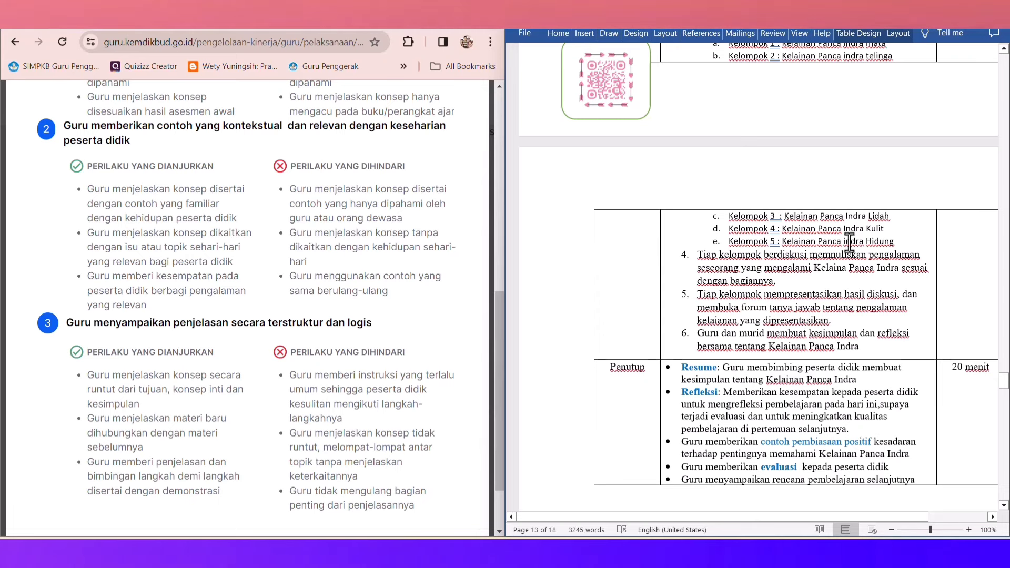
pyautogui.click(890, 258)
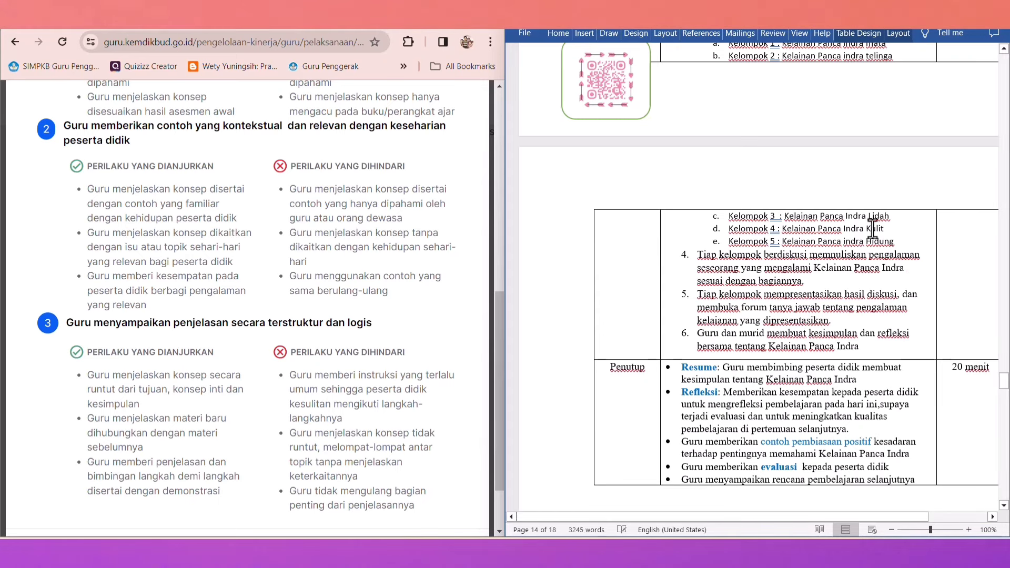
pyautogui.click(849, 268)
pyautogui.write('n')
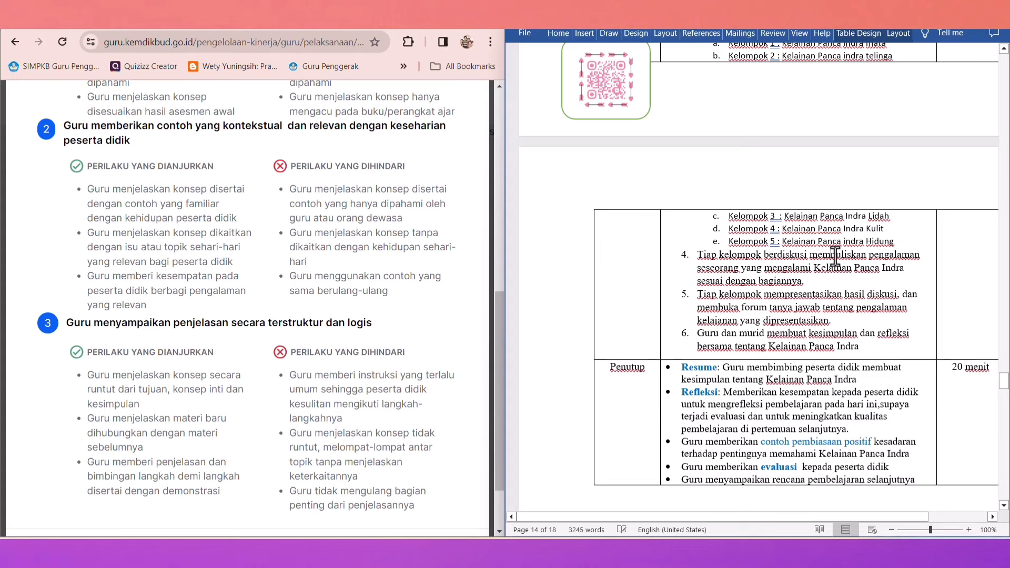
# Replace "memnuliskan" with "dan menuliskan" after "Tiap kelompok berdiskusi" in item 4 of Kegiatan Inti
pyautogui.click(835, 257)
pyautogui.press('BackSpace')
pyautogui.click(811, 258)
pyautogui.write('n')
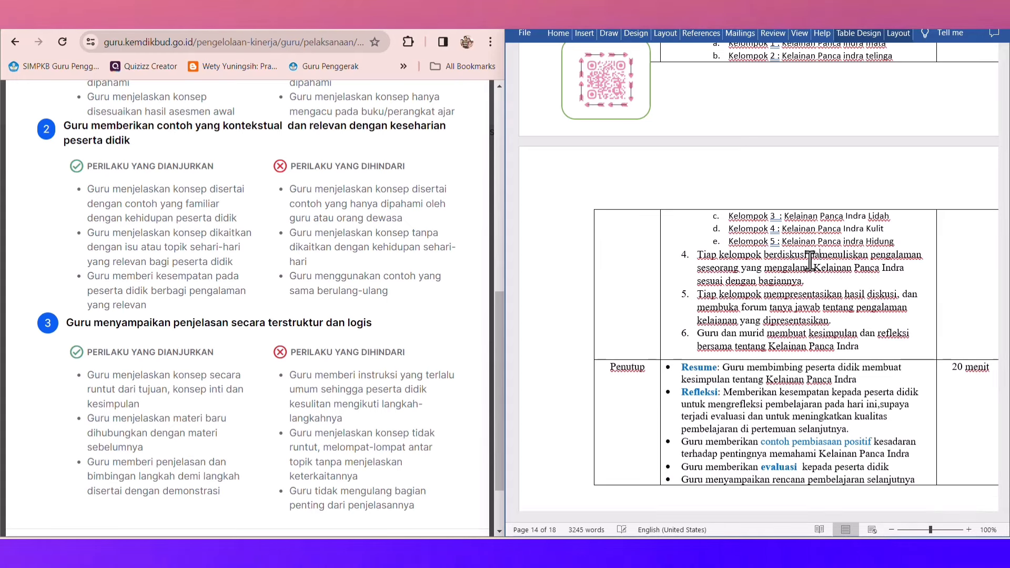
pyautogui.click(811, 258)
pyautogui.write('dan')
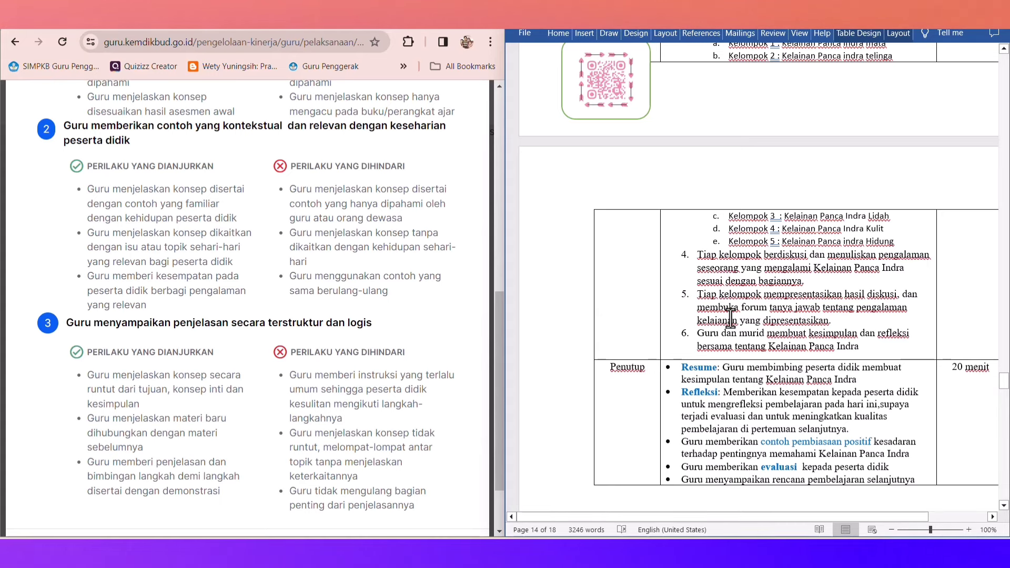
# Make the whole text of item 4 of Kegiatan Inti bold
pyautogui.moveTo(699, 254); pyautogui.dragTo(806, 281)
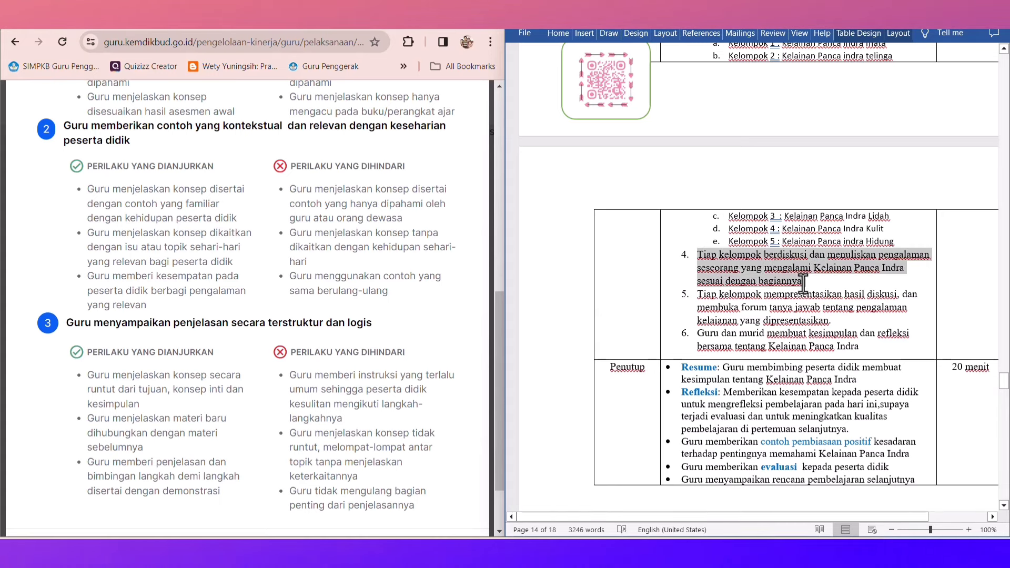
pyautogui.click(561, 31)
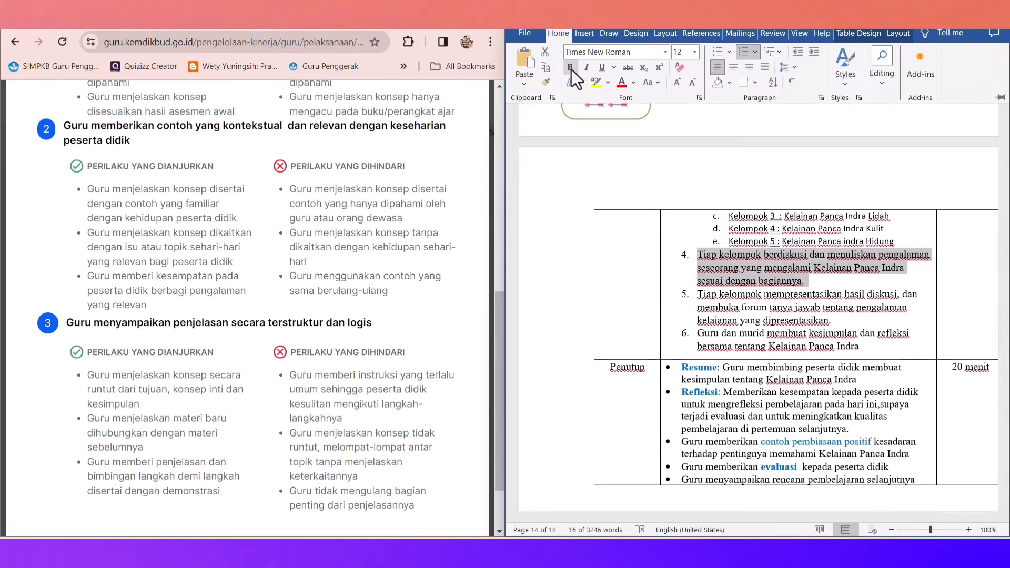
pyautogui.click(570, 68)
# Start an observation note reading "(Observasi :" on its own line below the text of item 4
pyautogui.click(877, 280)
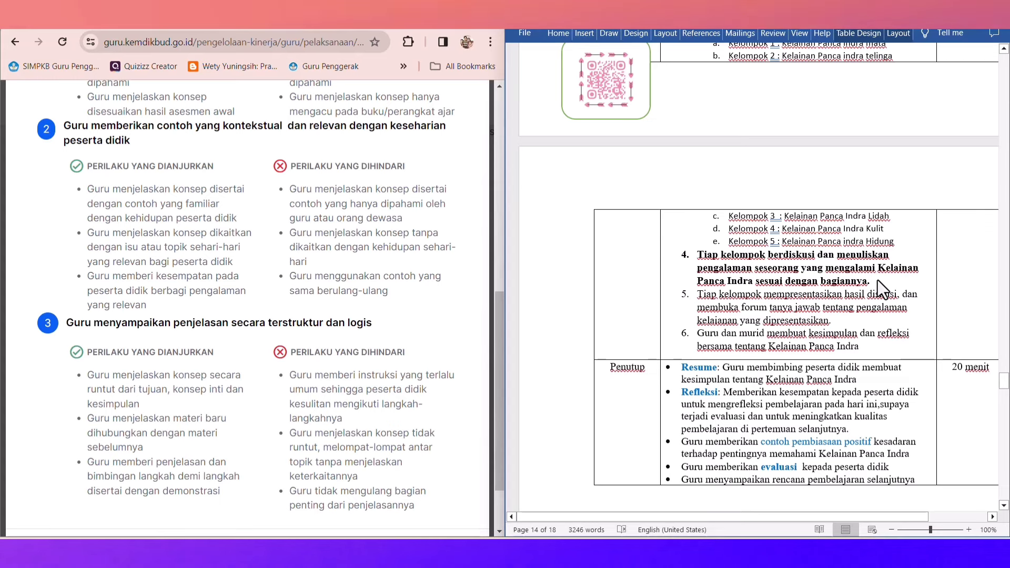
pyautogui.press('Return')
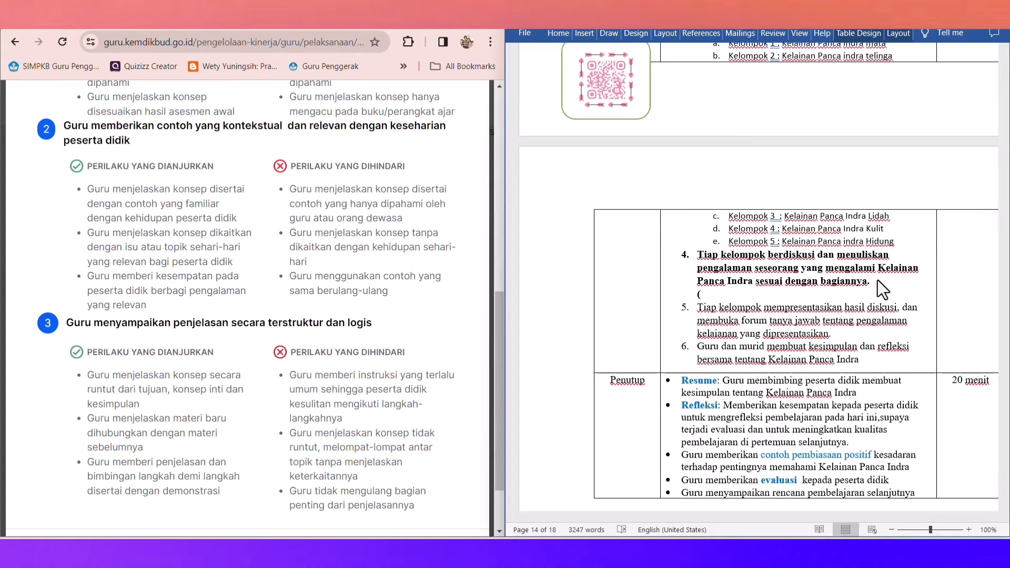
pyautogui.write('(Observasi')
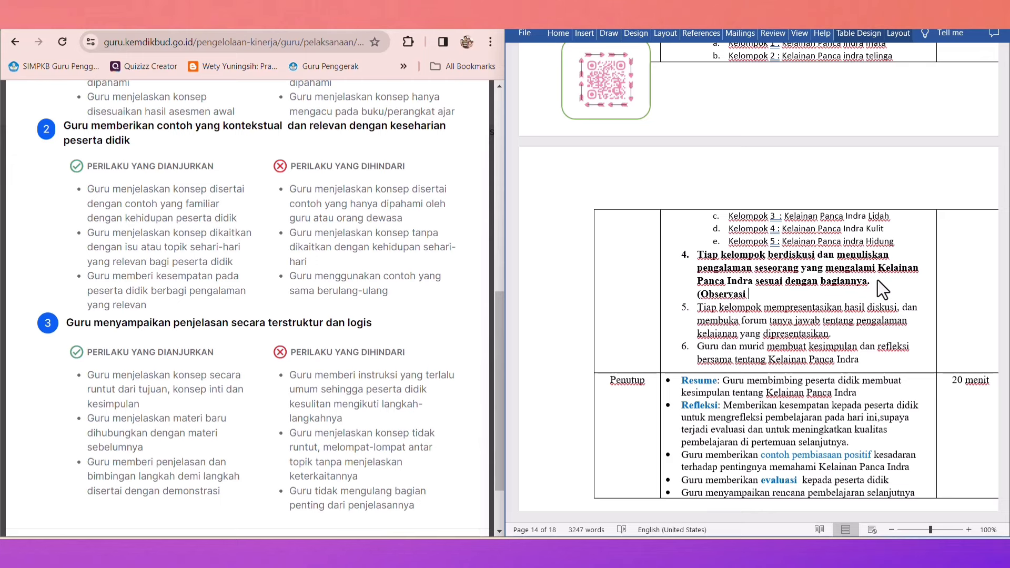
pyautogui.write(':')
# Insert "Perilaku 1" after "Observasi" in the note below Apersepsi and colour the whole note red
pyautogui.scroll(10, 827, 246)
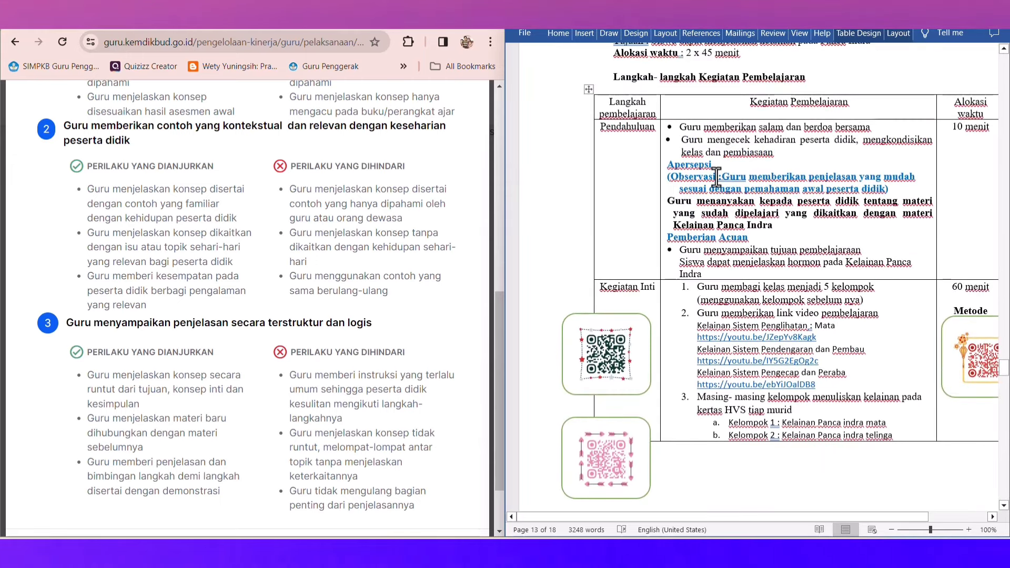
pyautogui.click(741, 176)
pyautogui.write('Per ')
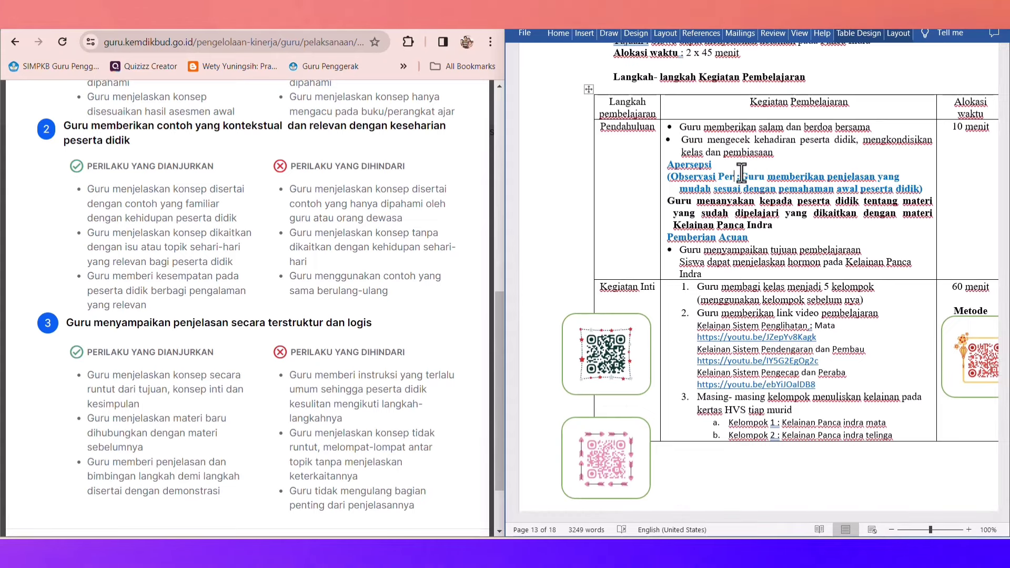
pyautogui.write('ilaku 1')
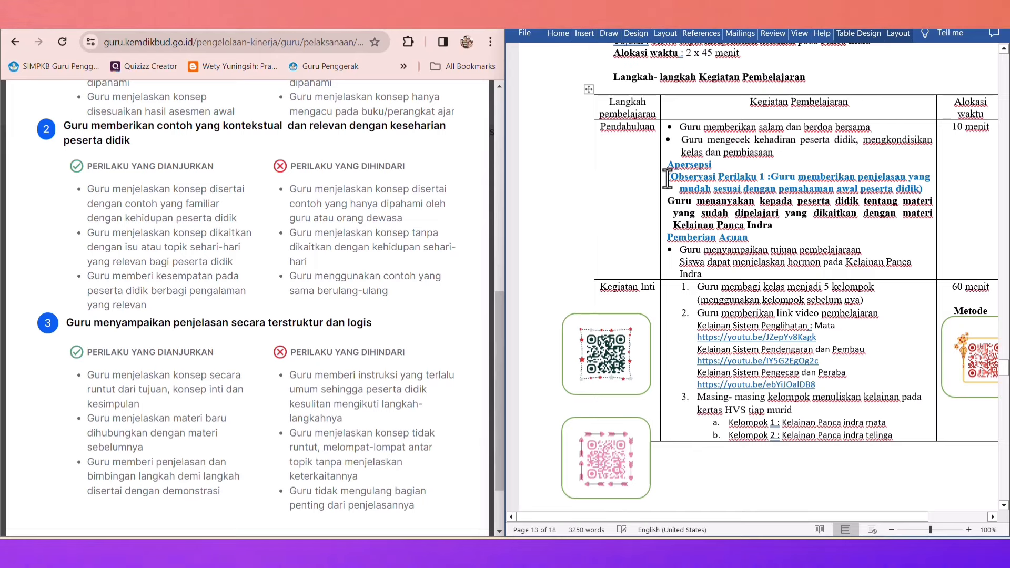
pyautogui.moveTo(669, 177); pyautogui.dragTo(927, 187)
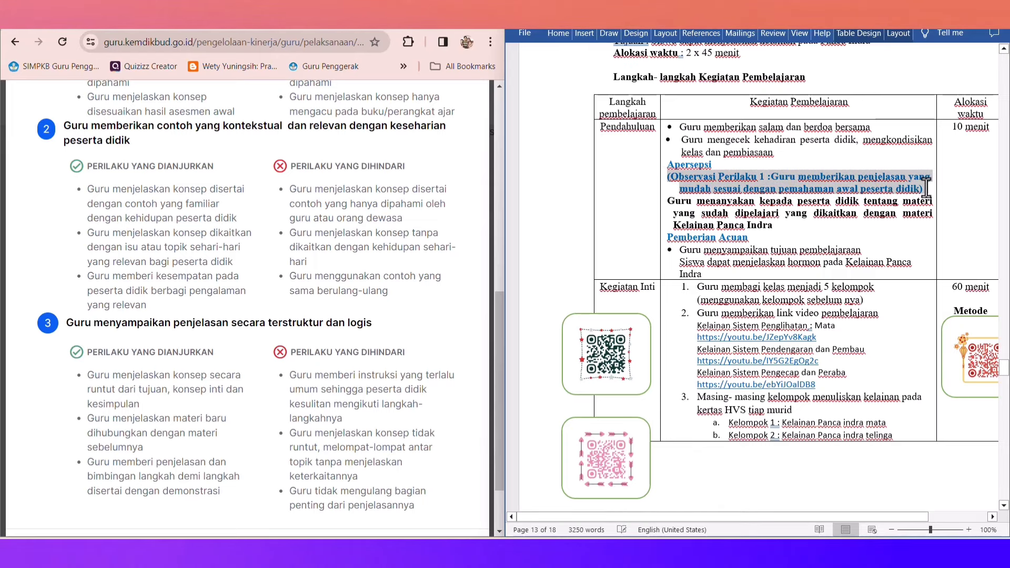
pyautogui.click(553, 33)
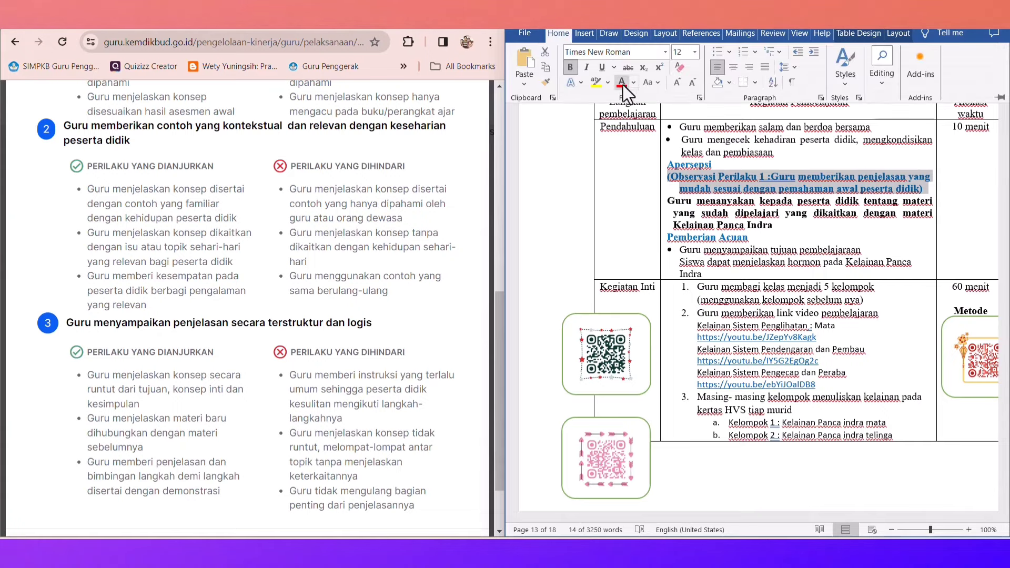
# Colour the words "Observasi :" in the note below item 4 of Kegiatan Inti red
pyautogui.scroll(-10, 848, 466)
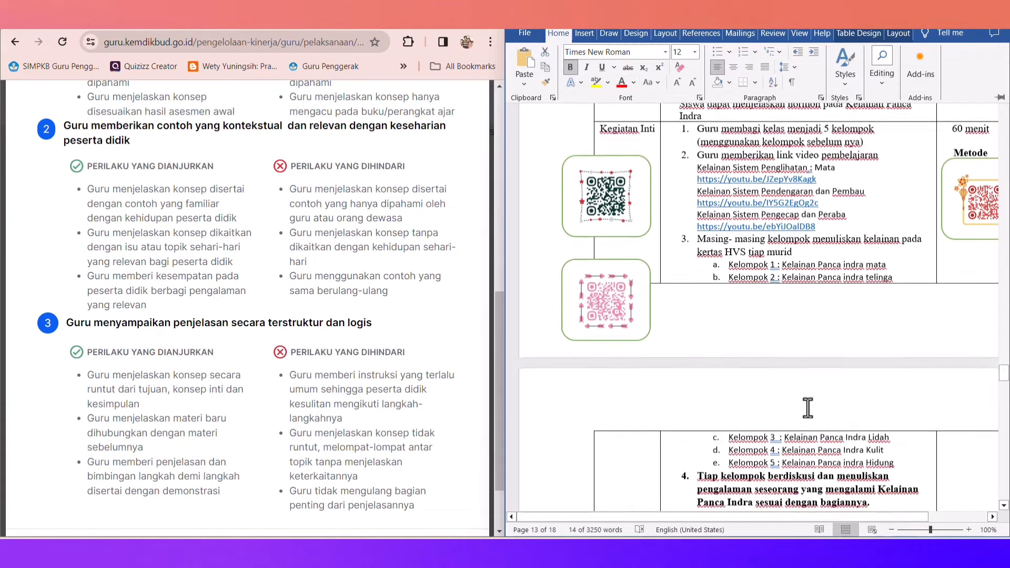
pyautogui.click(705, 357)
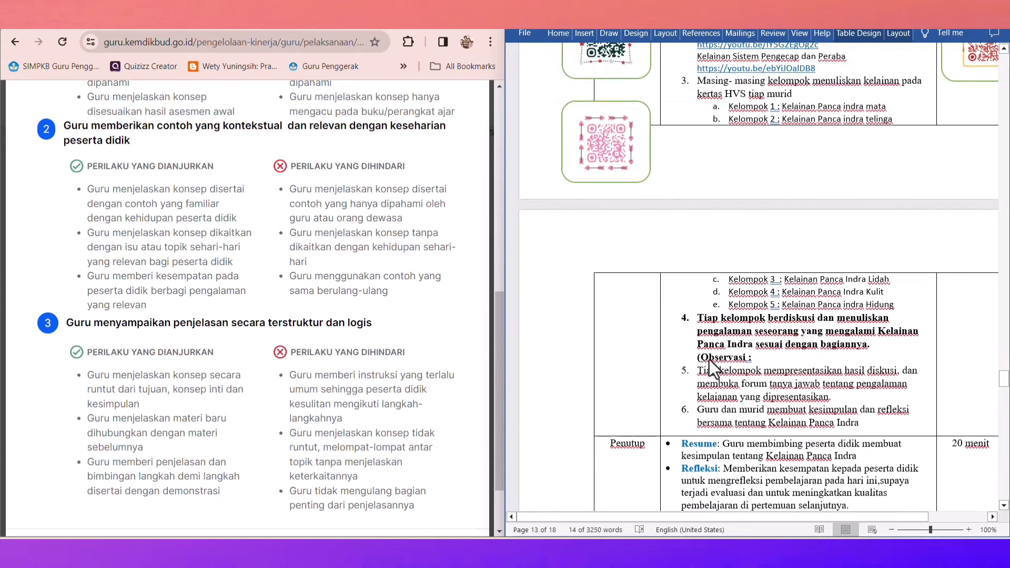
pyautogui.doubleClick(709, 359)
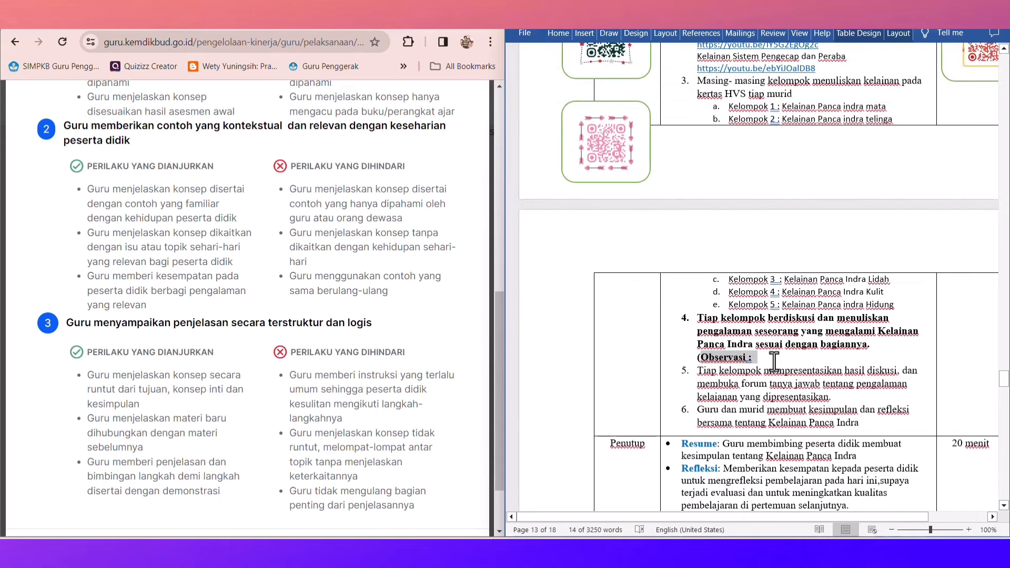
pyautogui.click(556, 33)
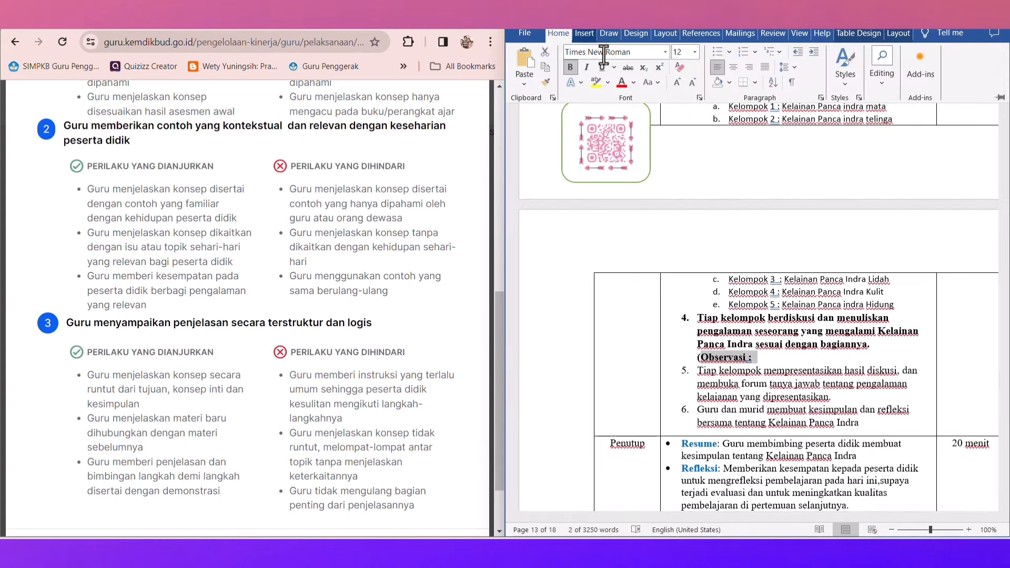
pyautogui.click(621, 83)
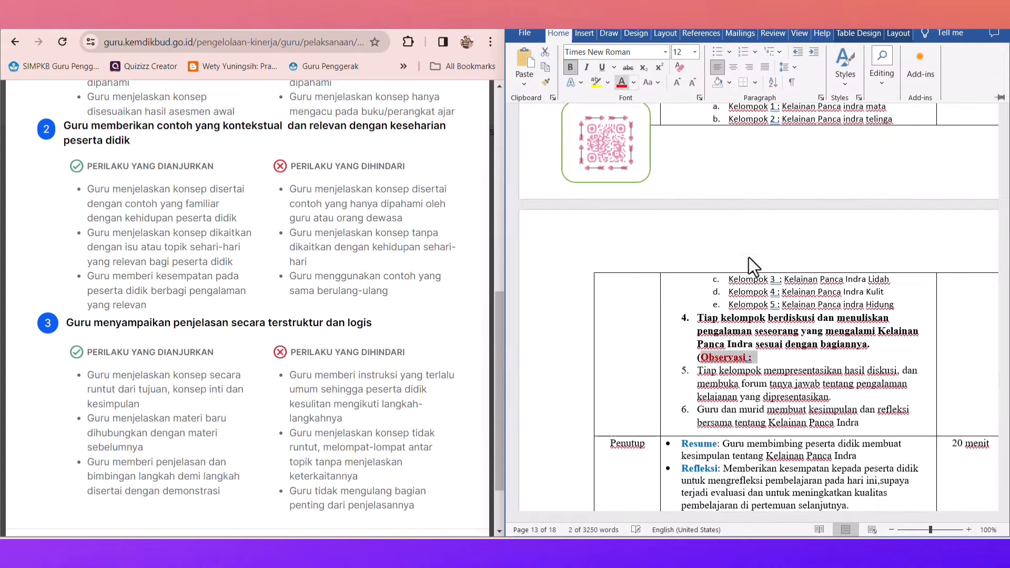
# Extend the label of the note below item 4 to read "Observasi perilaku kedua :"
pyautogui.click(768, 357)
pyautogui.click(751, 351)
pyautogui.press('BackSpace')
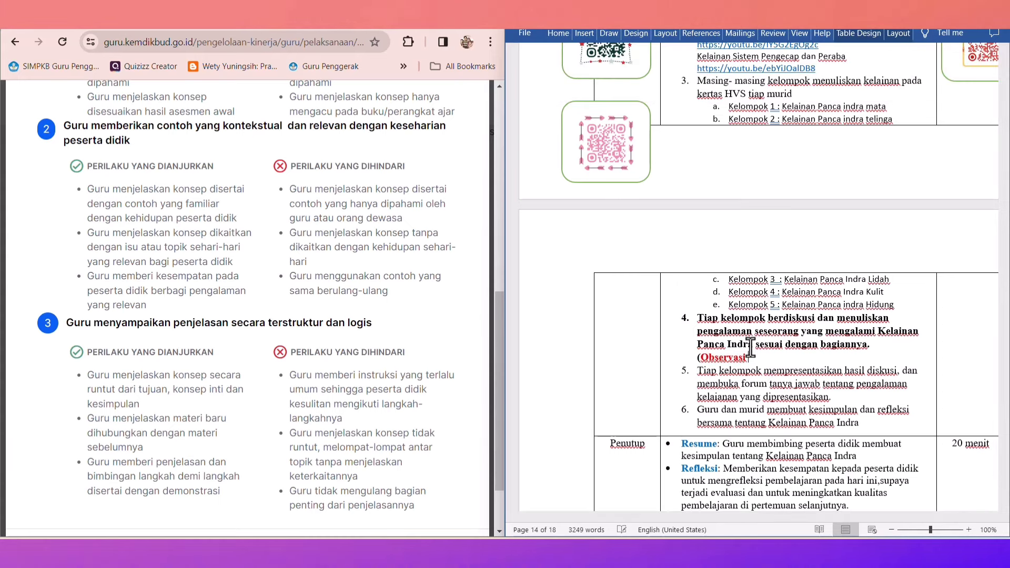
pyautogui.write('Peri')
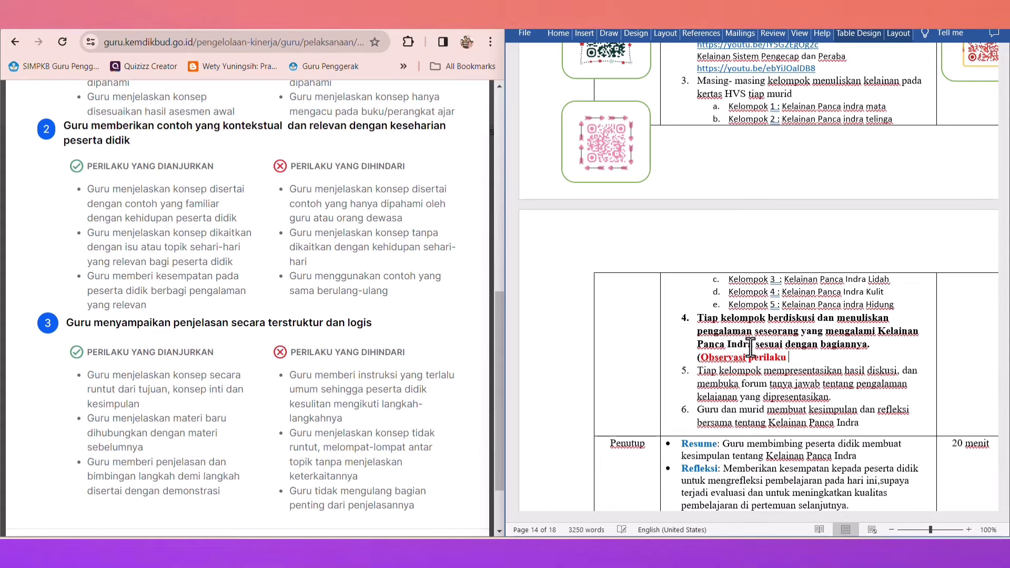
pyautogui.write('laku')
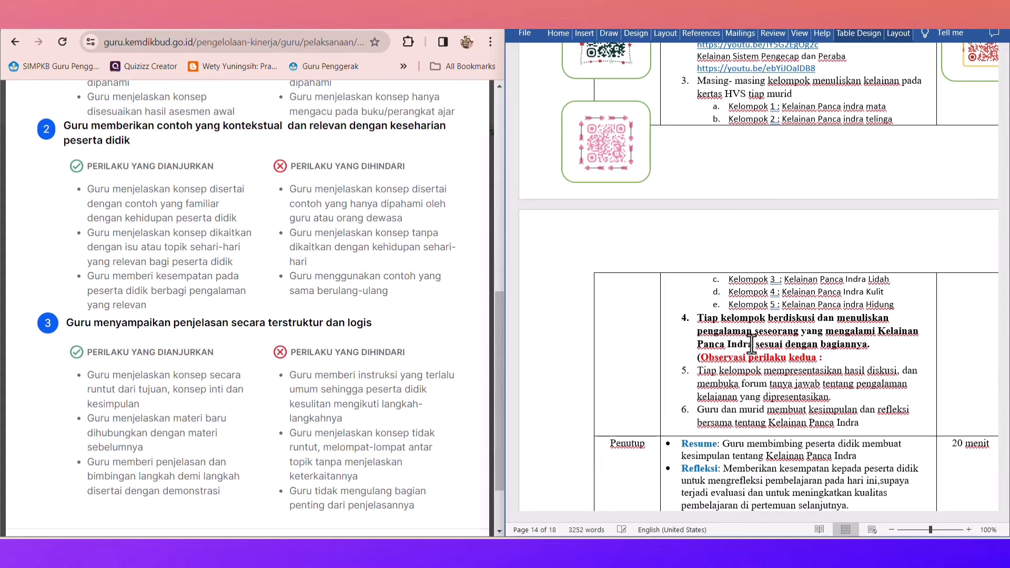
# Replace "kedua" with "2" in the note below item 4, matching the numbering style of the Apersepsi note
pyautogui.scroll(10, 750, 347)
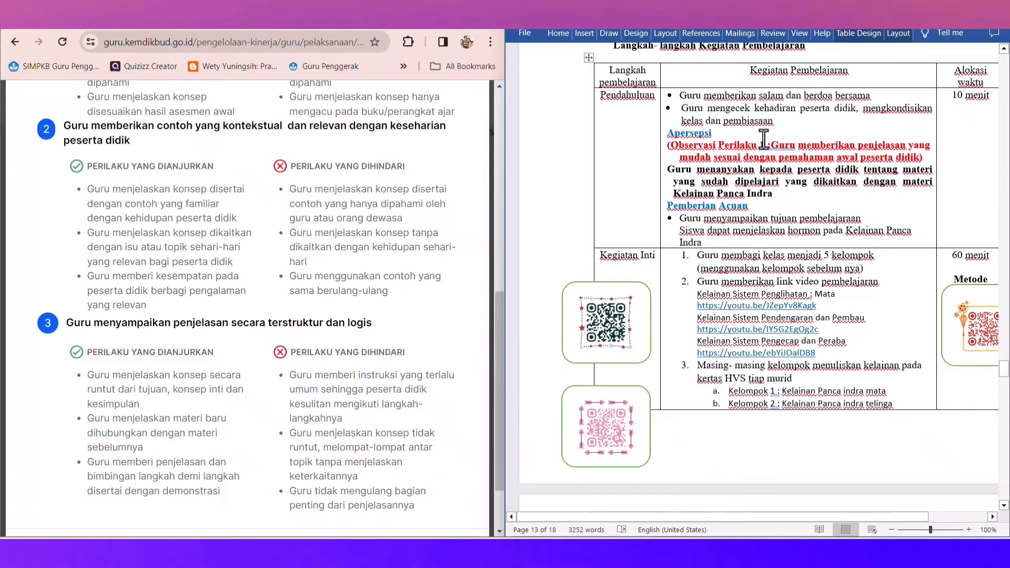
pyautogui.scroll(-14, 768, 174)
pyautogui.click(813, 265)
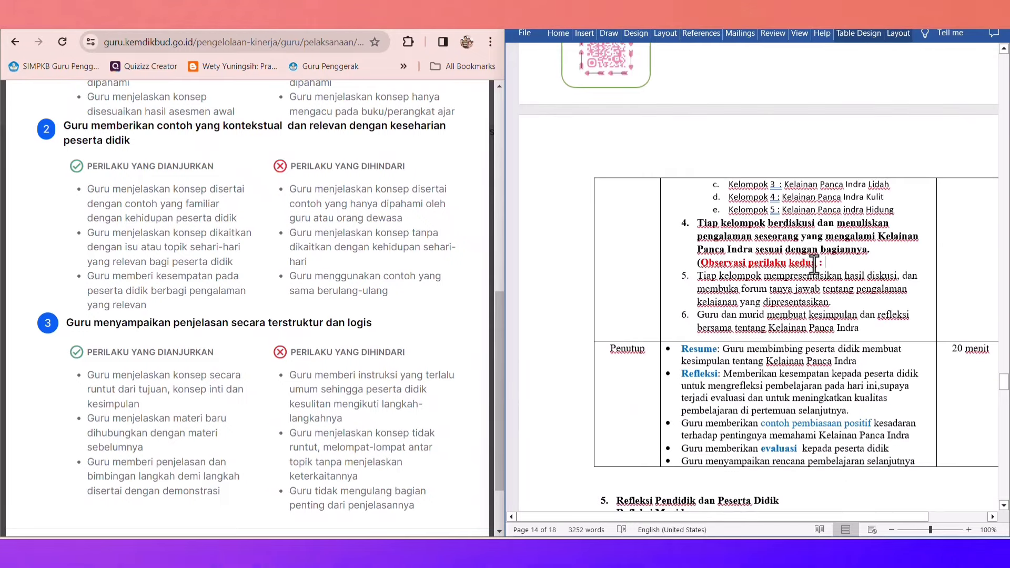
pyautogui.press('BackSpace')
pyautogui.press('BackSpace')
pyautogui.press('BackSpace')
pyautogui.press('BackSpace')
pyautogui.press('BackSpace')
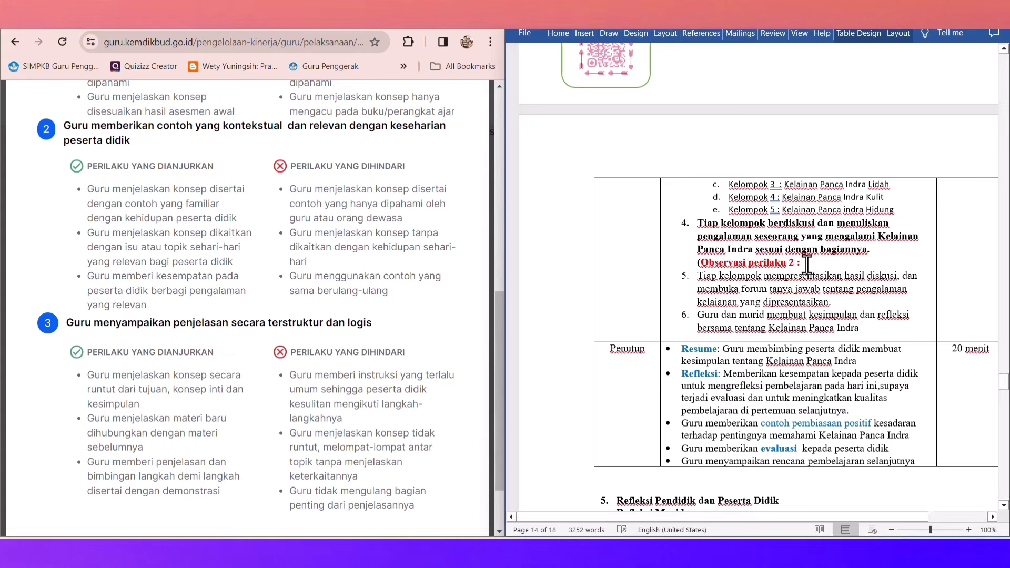
# Complete the note below item 4 with "Guru memberikan contoh yang kontekstual dan relevan dengan keseharian peserta didik" and a closing parenthesis
pyautogui.write('Guru memberikan conto')
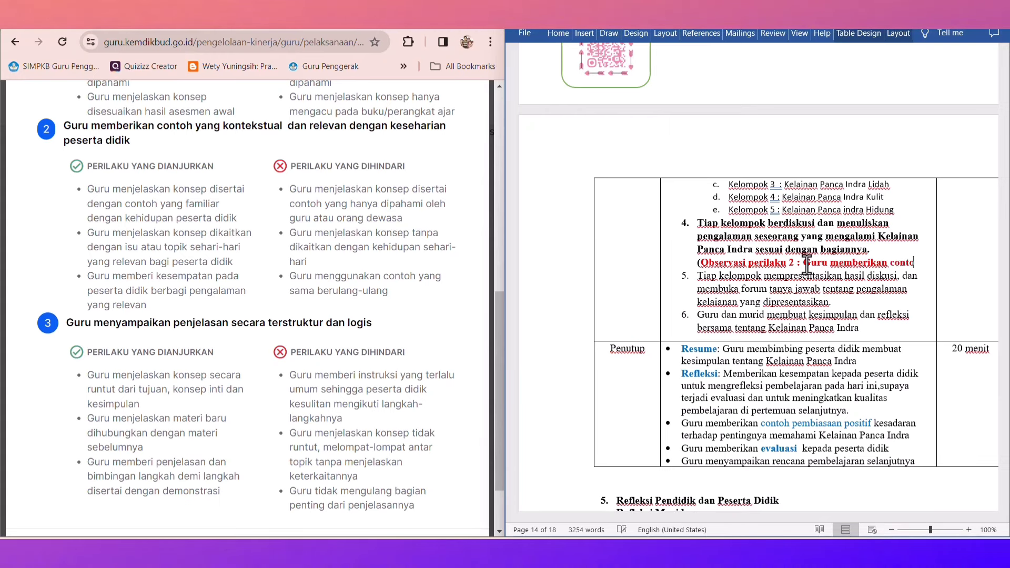
pyautogui.write('h y')
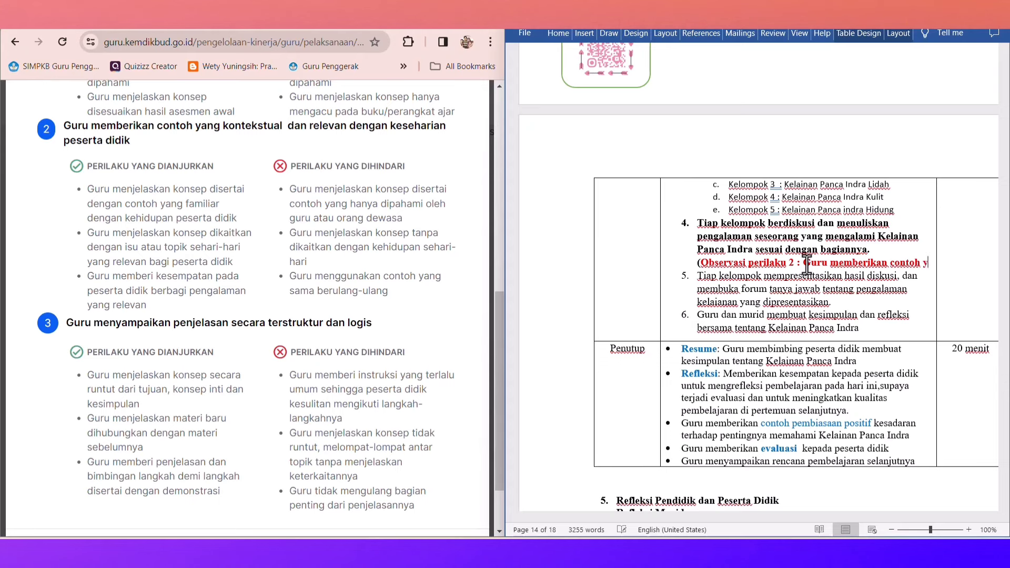
pyautogui.write('ang kontek')
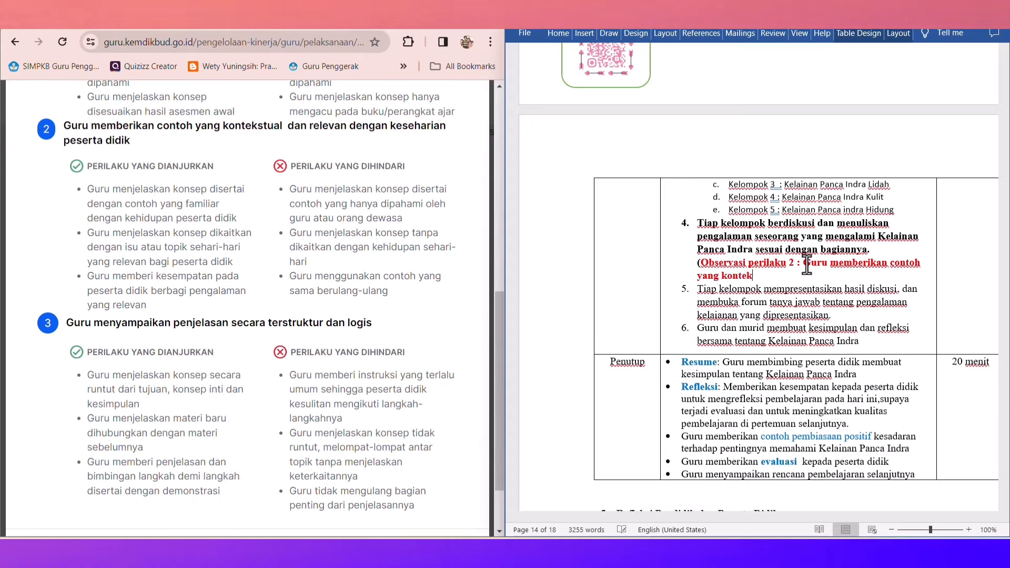
pyautogui.write('stual ')
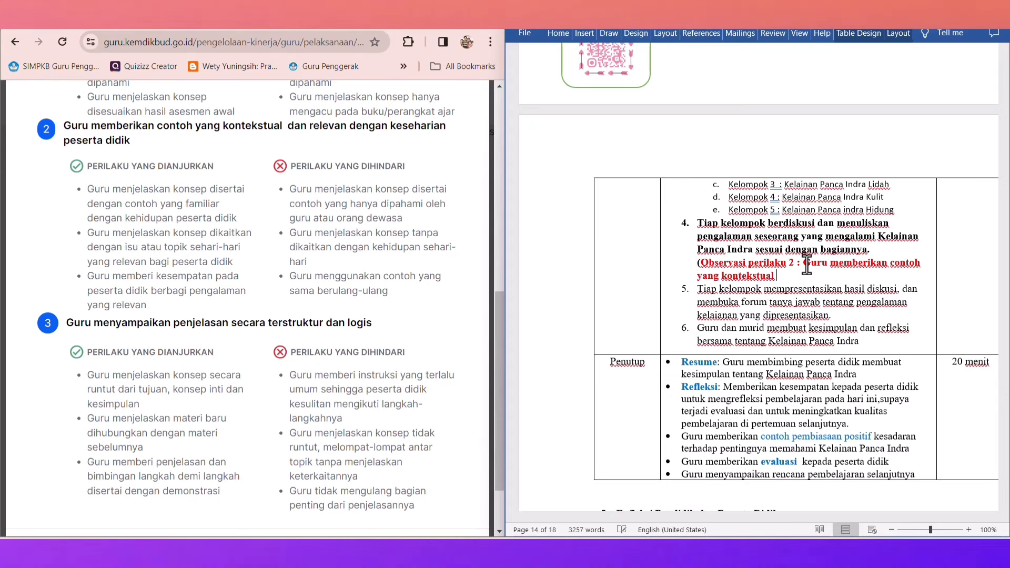
pyautogui.write('dan relevan dengan kese')
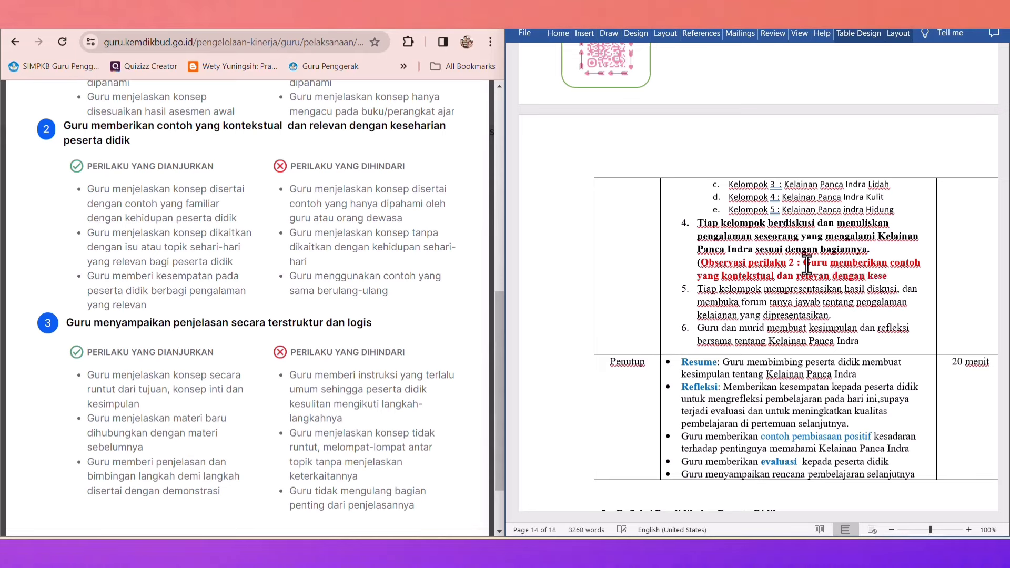
pyautogui.write('harian ')
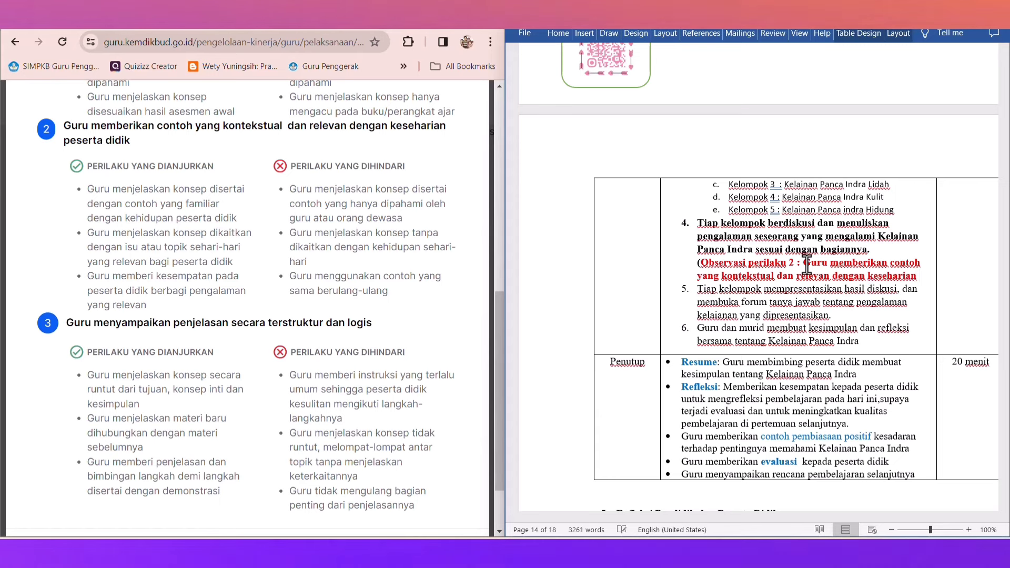
pyautogui.write('peserta didik')
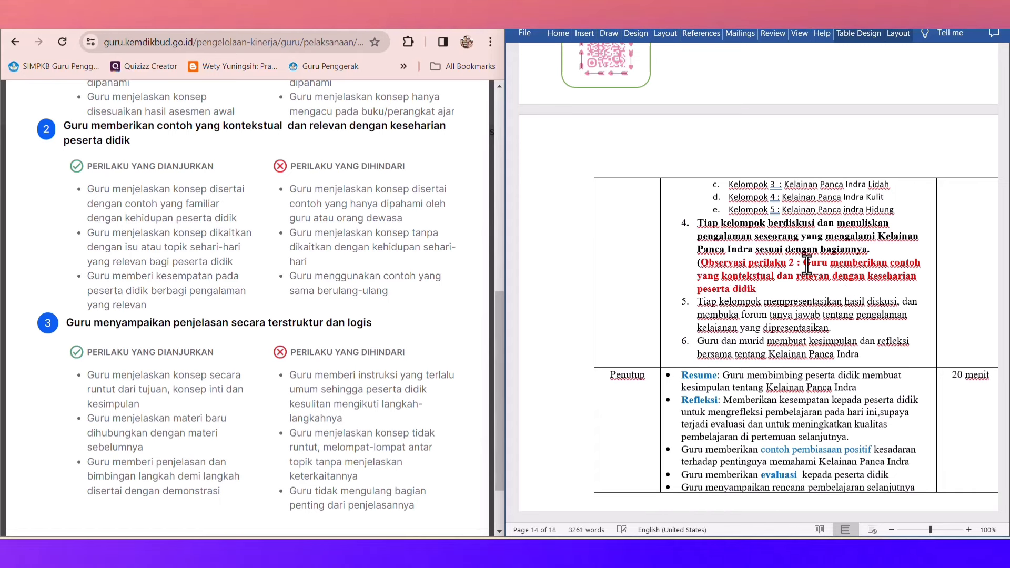
pyautogui.write(')')
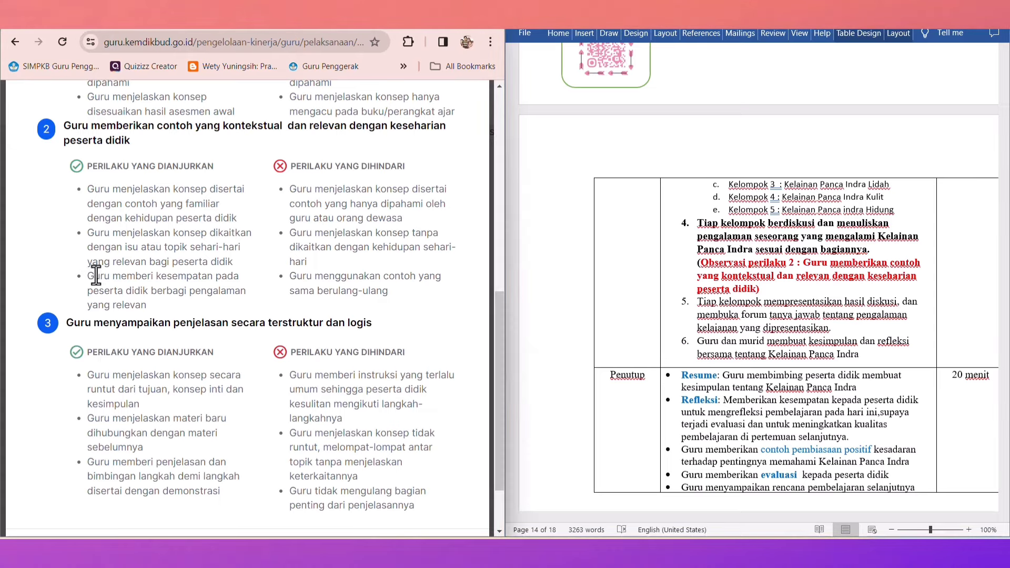
# Try to copy the rubric's "Guru memberi kesempatan pada peserta didik berbagi pengalaman yang relevan" into the Perilaku 2 note after a colon
pyautogui.moveTo(96, 275); pyautogui.dragTo(155, 308)
pyautogui.rightClick(131, 289)
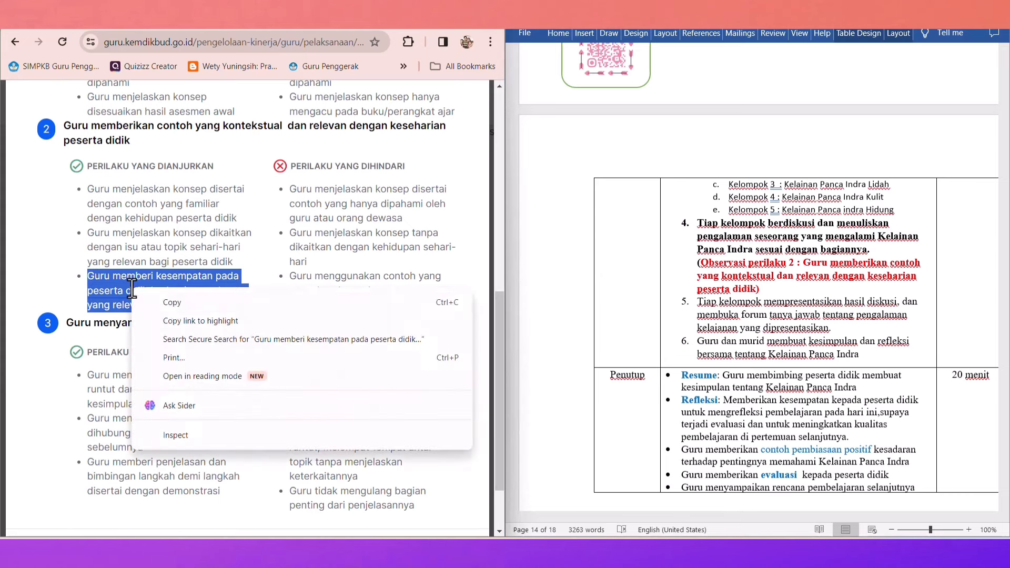
pyautogui.click(162, 304)
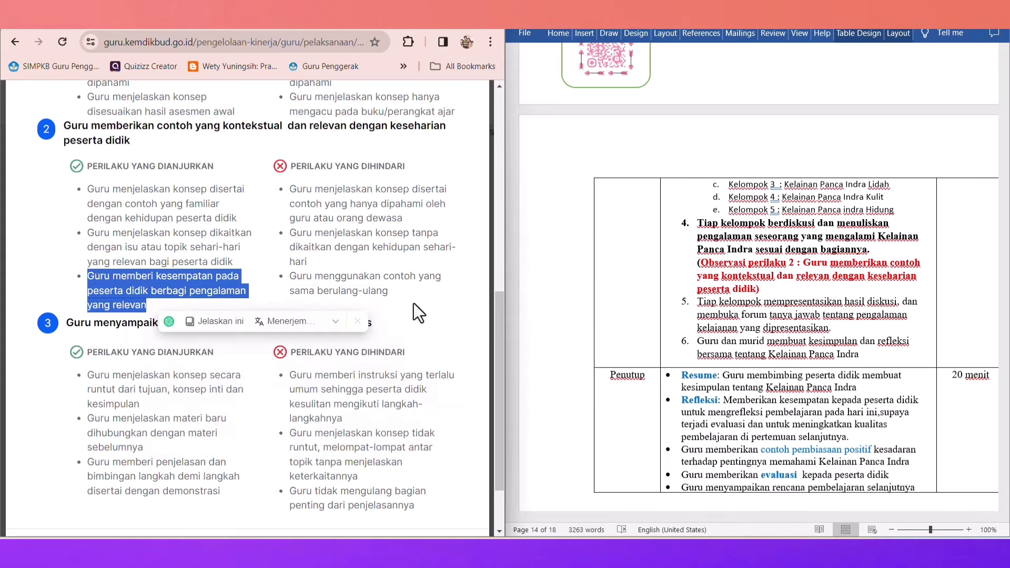
pyautogui.click(757, 289)
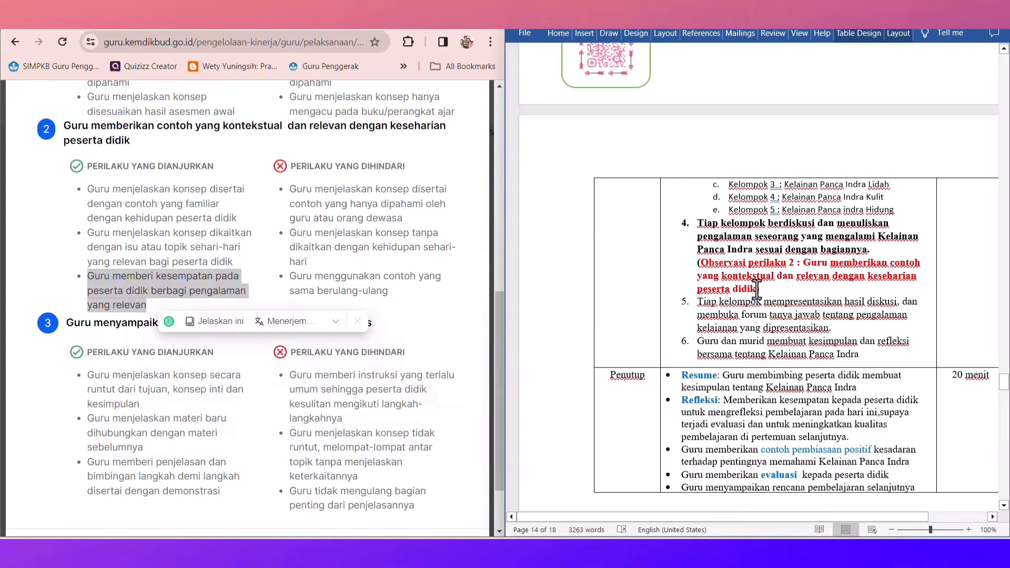
pyautogui.write(':)')
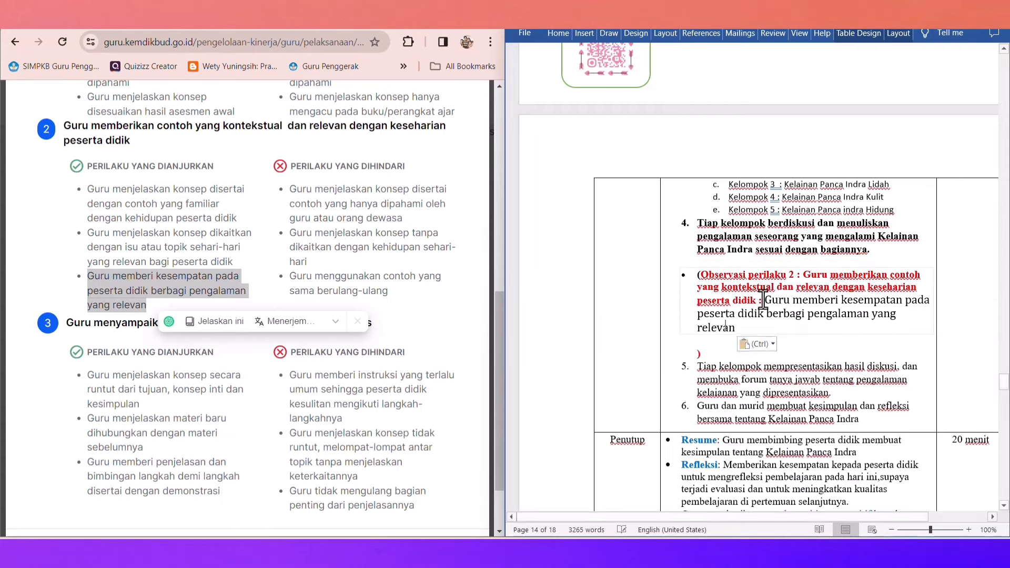
pyautogui.hotkey('ctrl', 'v')
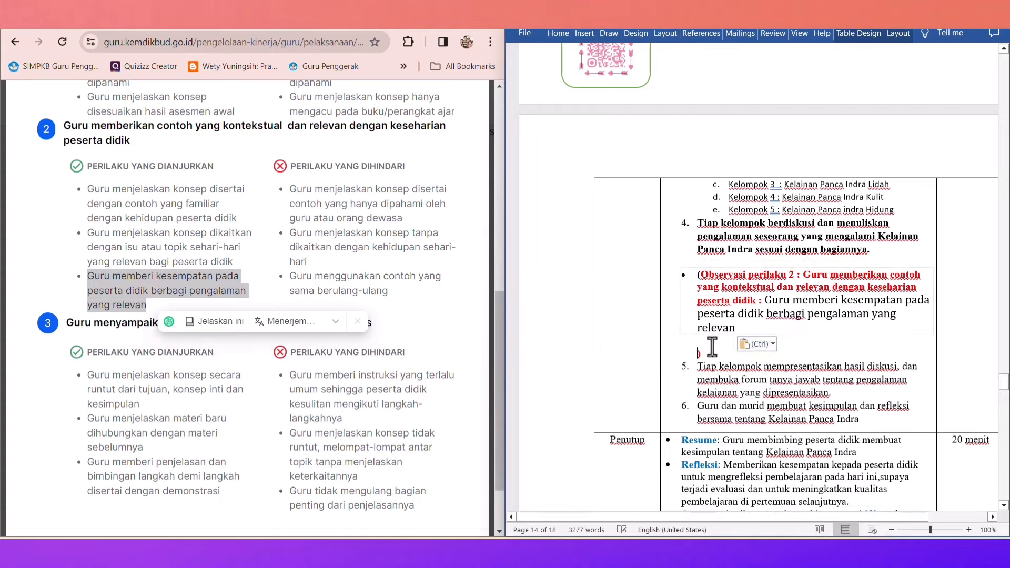
# Try to remove the line break between the pasted rubric sentence and the note's closing parenthesis
pyautogui.press('BackSpace')
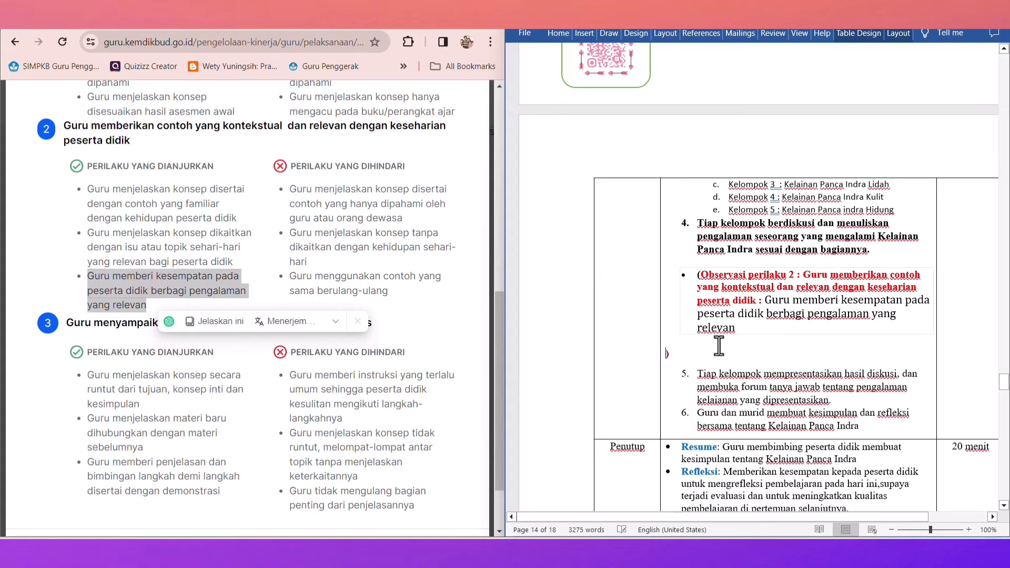
pyautogui.press('BackSpace')
pyautogui.press('BackSpace')
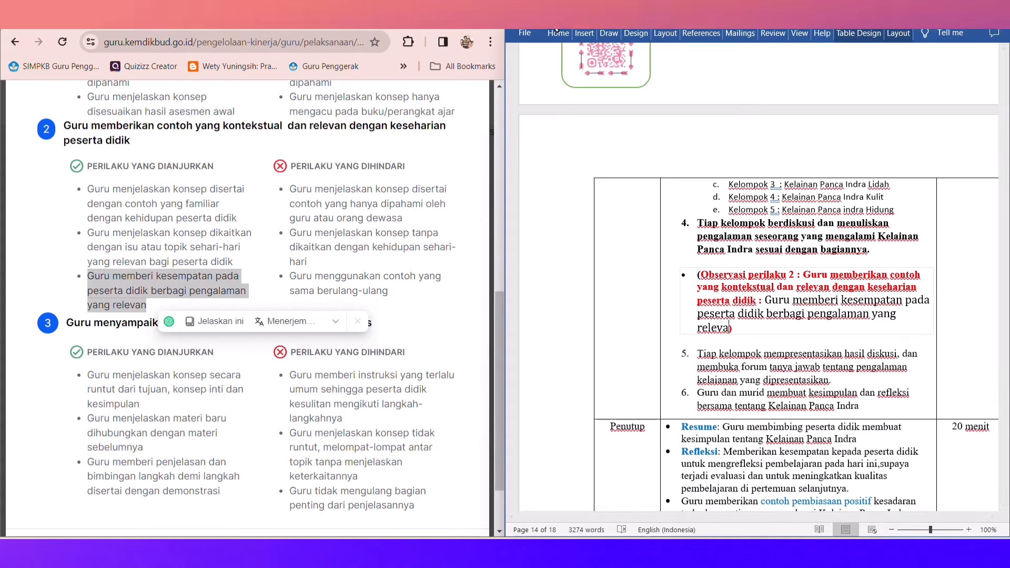
pyautogui.press('Return')
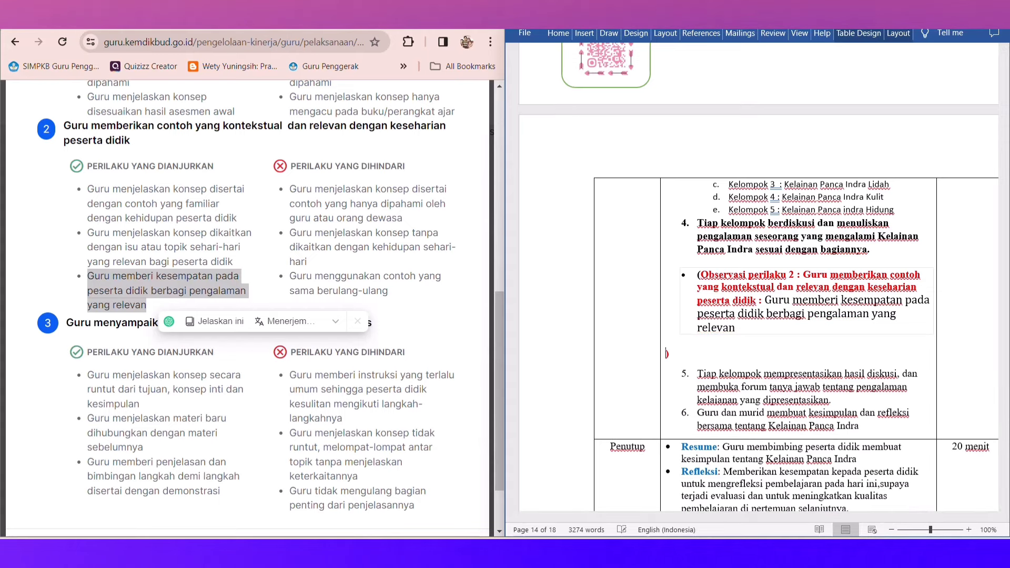
pyautogui.press('Tab')
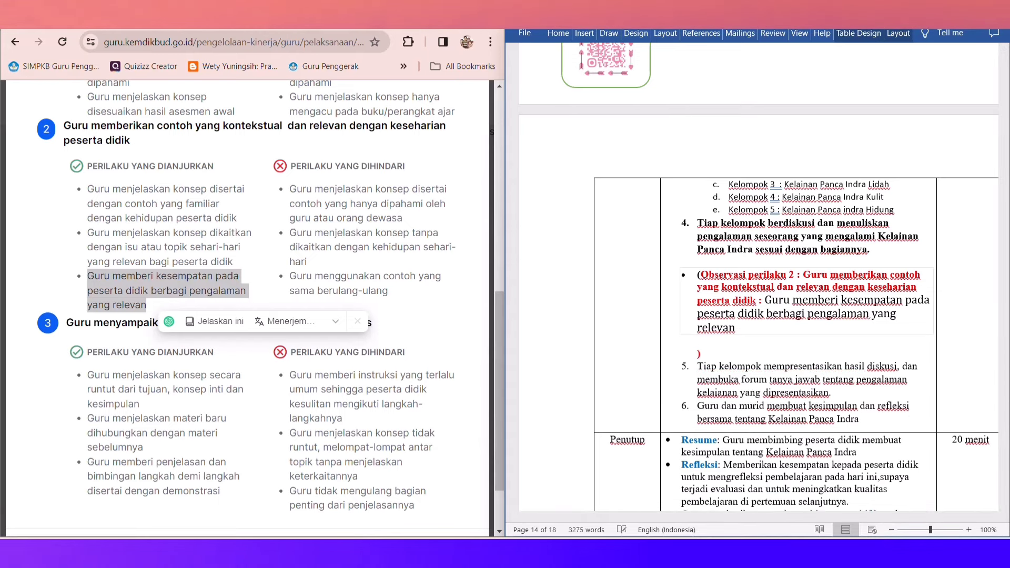
# Undo the pasted sentence and its clean-up so the Perilaku 2 note ends with "keseharian peserta didik)" again
pyautogui.hotkey('ctrl', 'z')
pyautogui.hotkey('ctrl', 'z')
pyautogui.hotkey('ctrl', 'z')
pyautogui.hotkey('ctrl', 'z')
pyautogui.hotkey('ctrl', 'z')
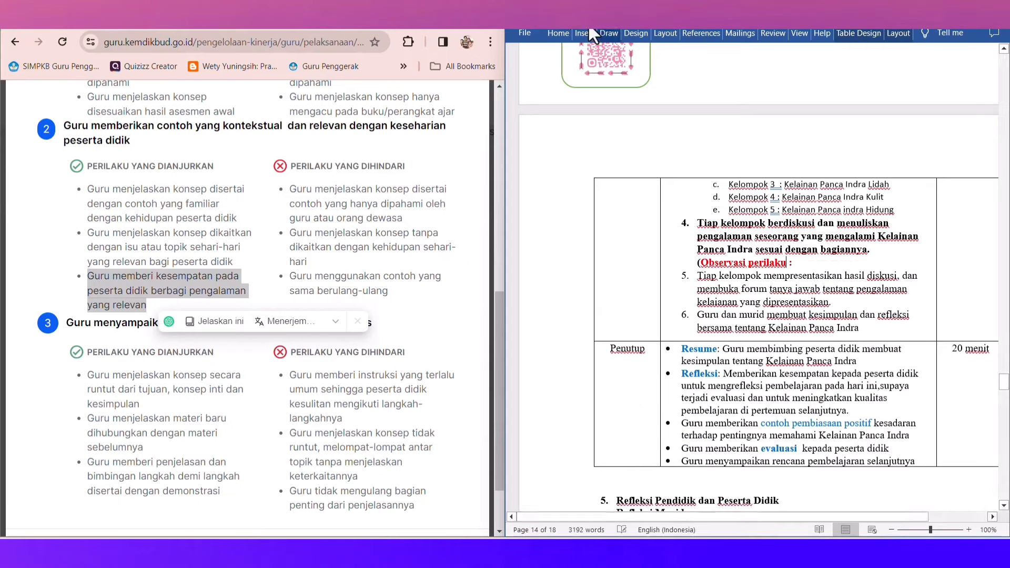
pyautogui.hotkey('ctrl', 'z')
pyautogui.write('2 : Guru memberikan contoh yang kontekstual dan relevan dengan keseharian peserta didik)')
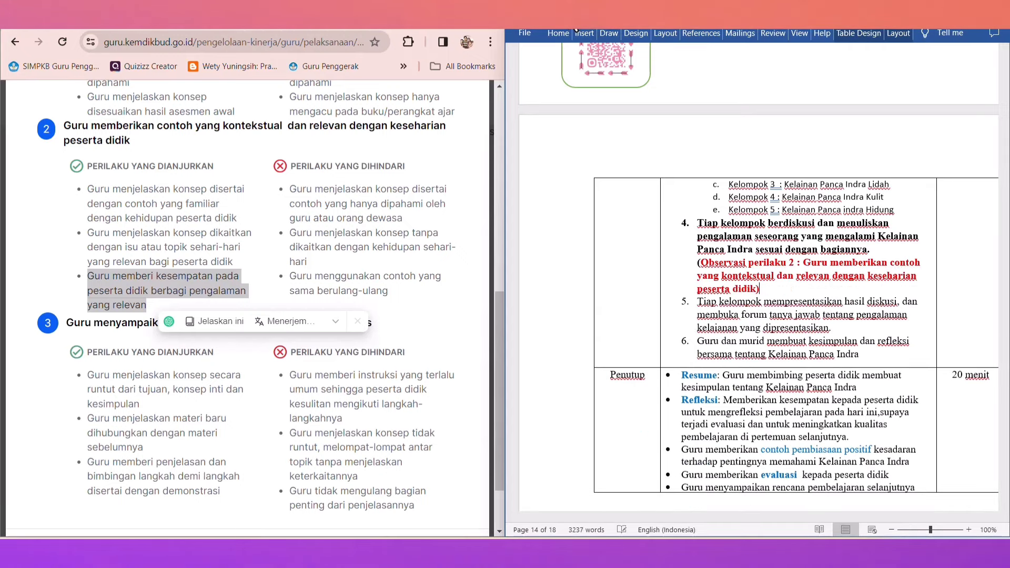
# Extend the end of the Perilaku 2 note with ": Guru memberi kesempatan pada peserta didik berbagi pengalaman yang relevan)"
pyautogui.press('BackSpace')
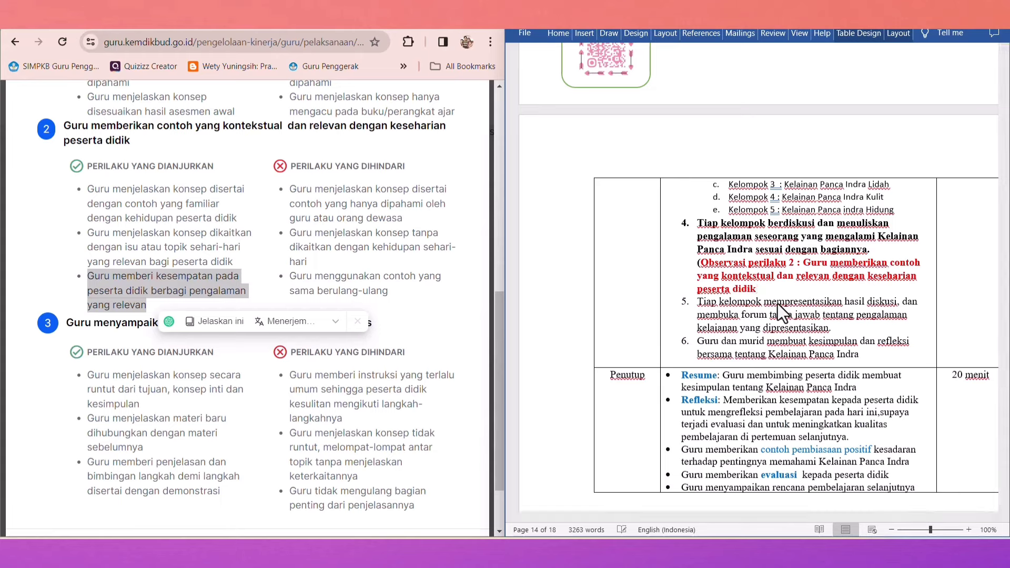
pyautogui.write(': ')
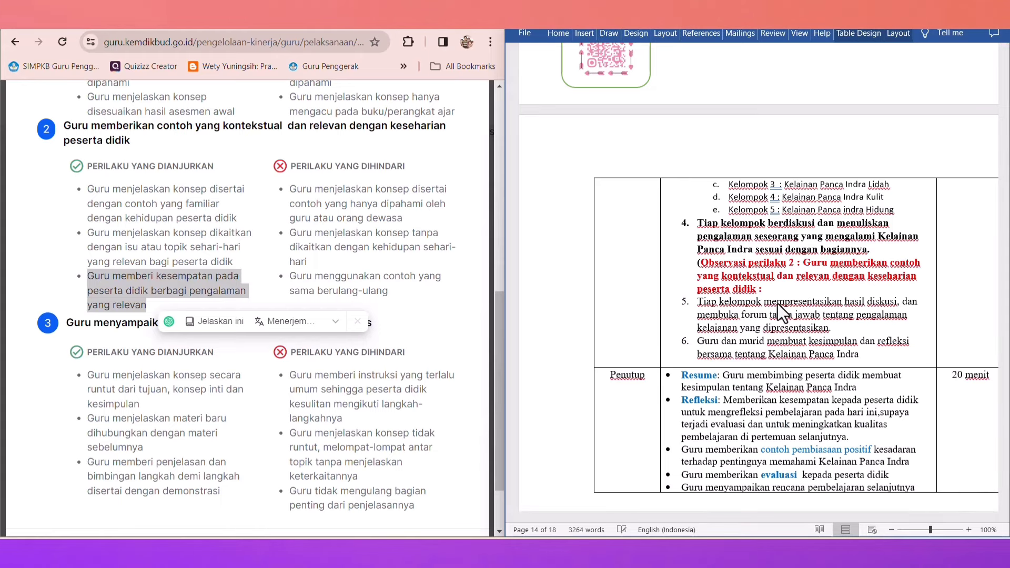
pyautogui.write('Gur')
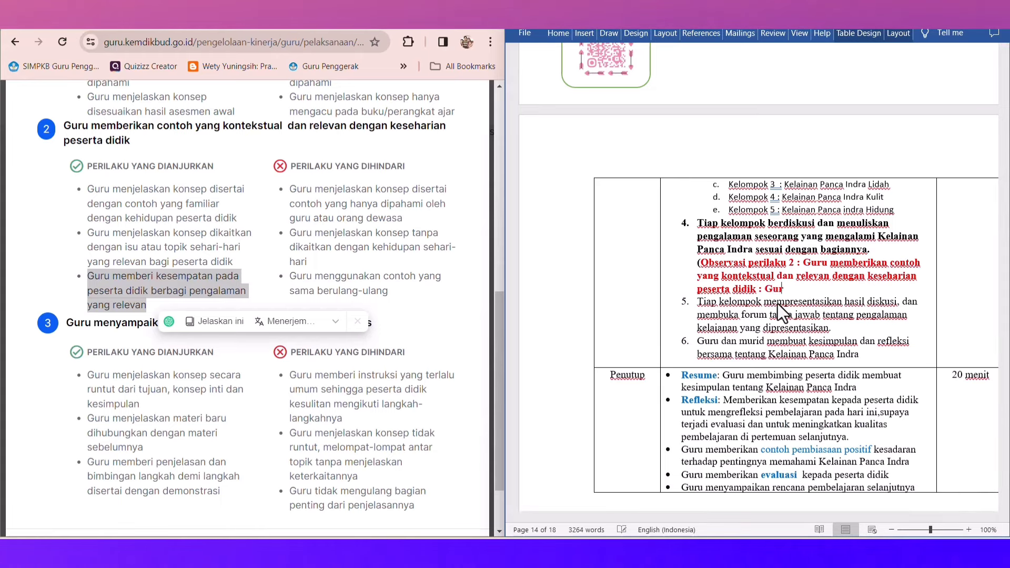
pyautogui.write('u mem')
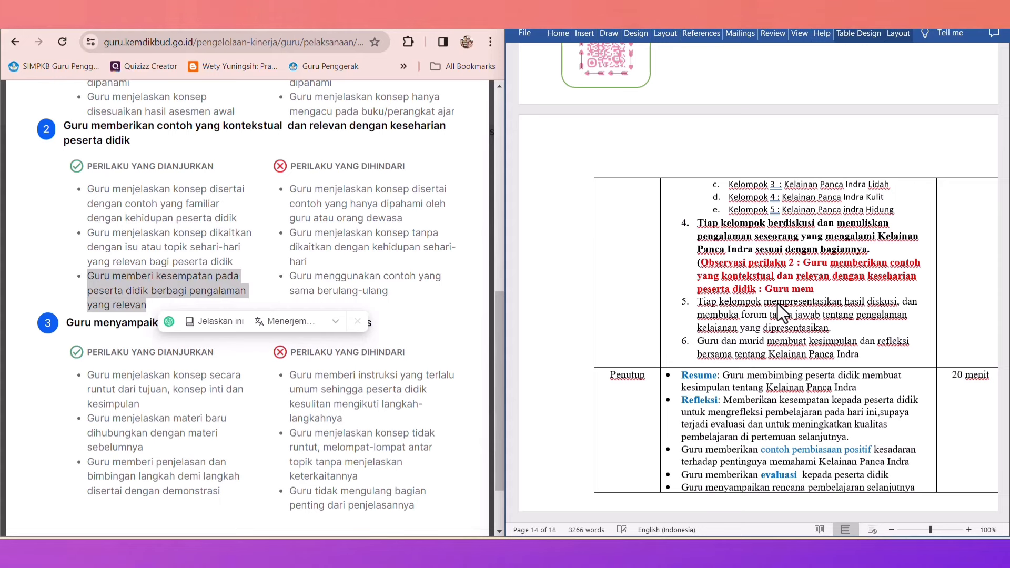
pyautogui.write('beri kesempatan')
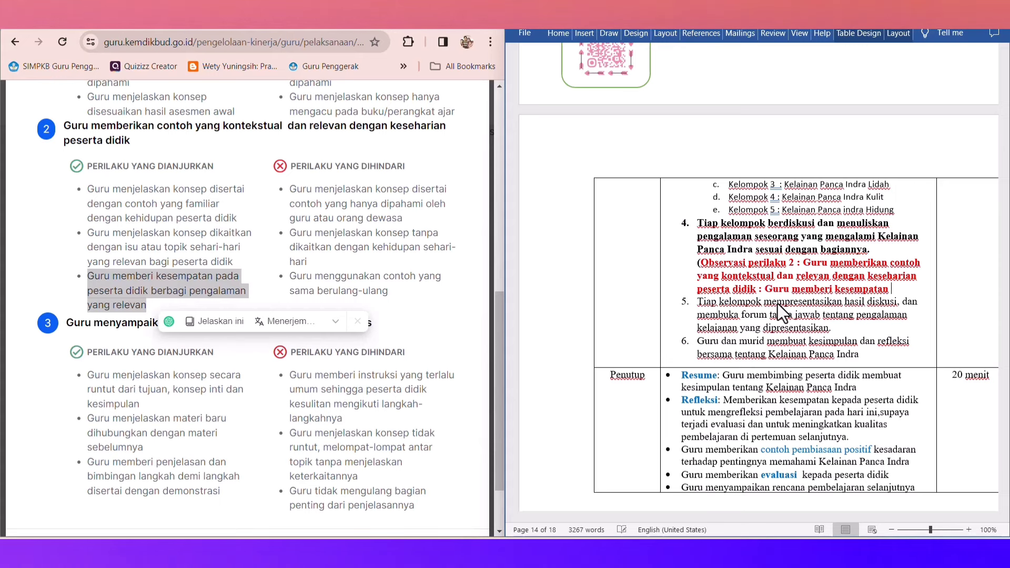
pyautogui.write(' pada pe')
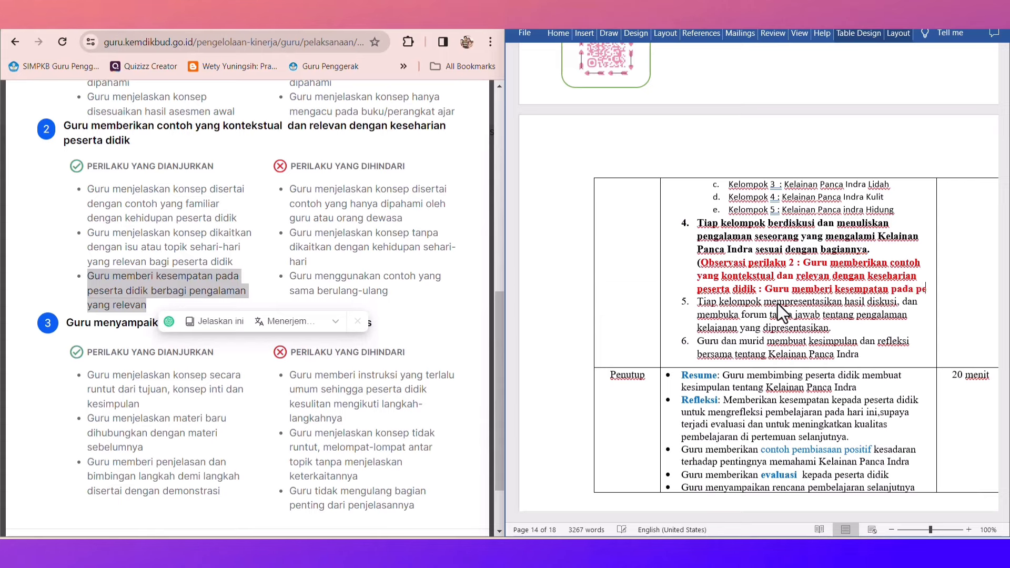
pyautogui.write('serta didik')
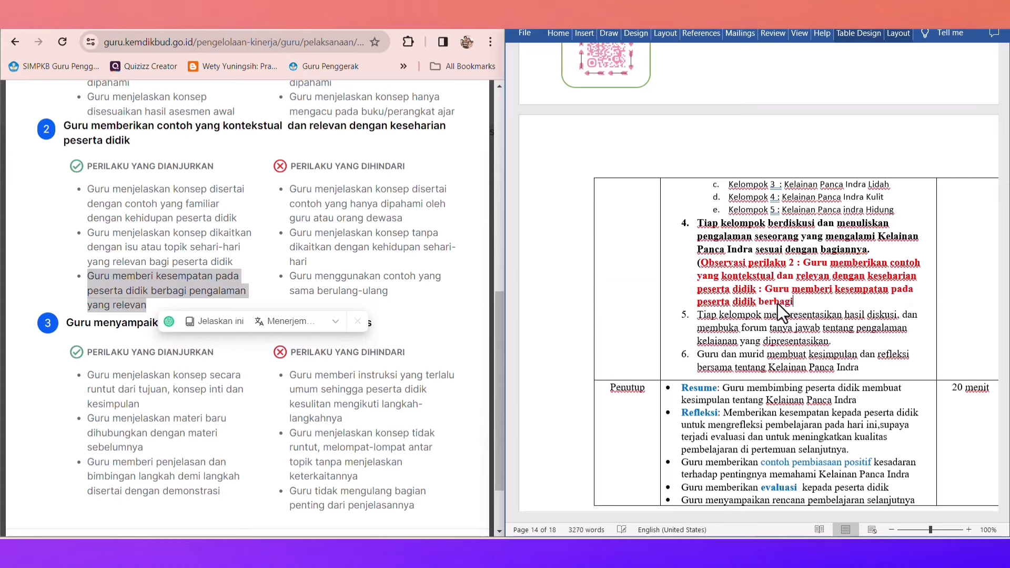
pyautogui.write(' berbagi pengalam')
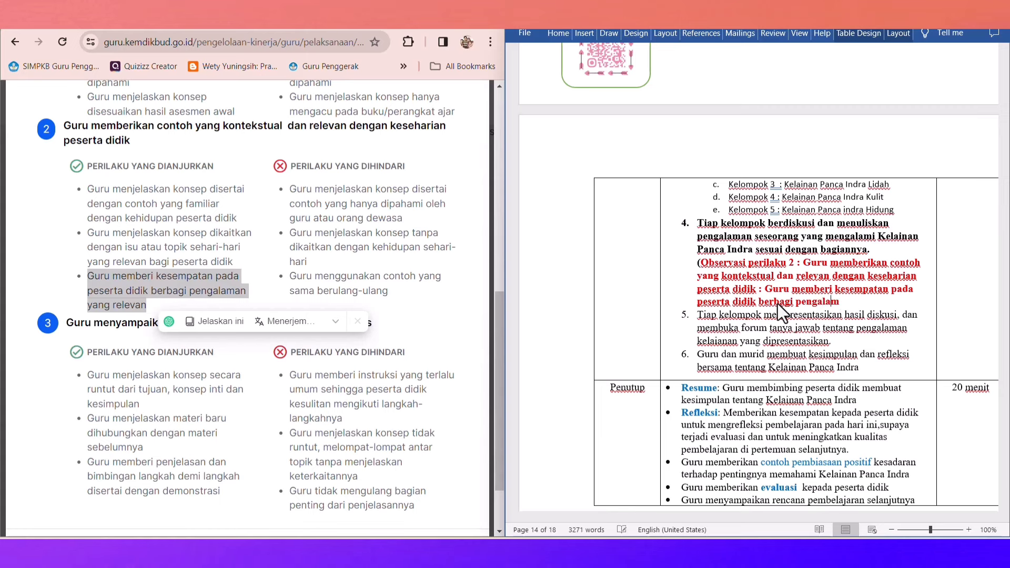
pyautogui.write('an yang re')
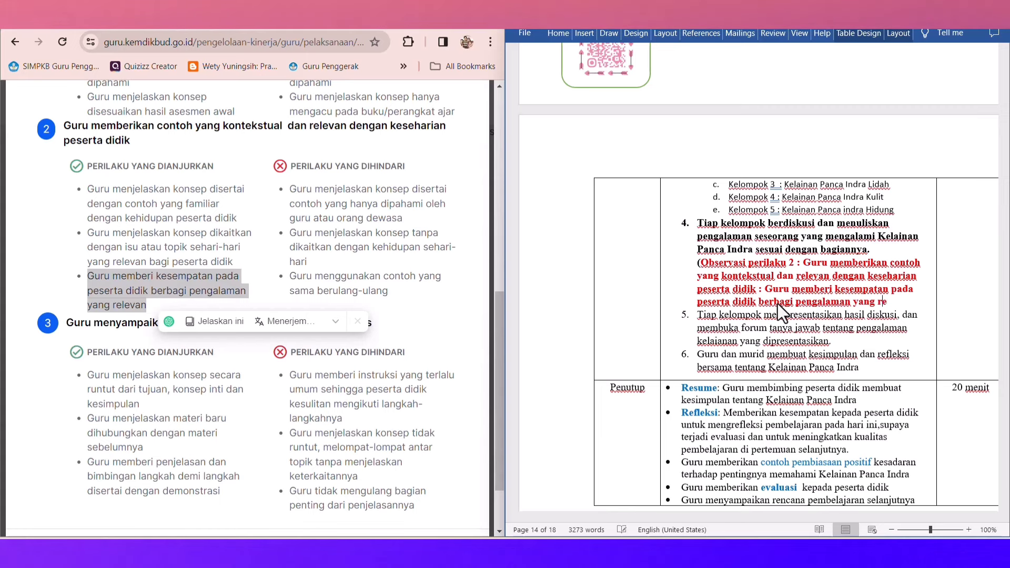
pyautogui.write('leva')
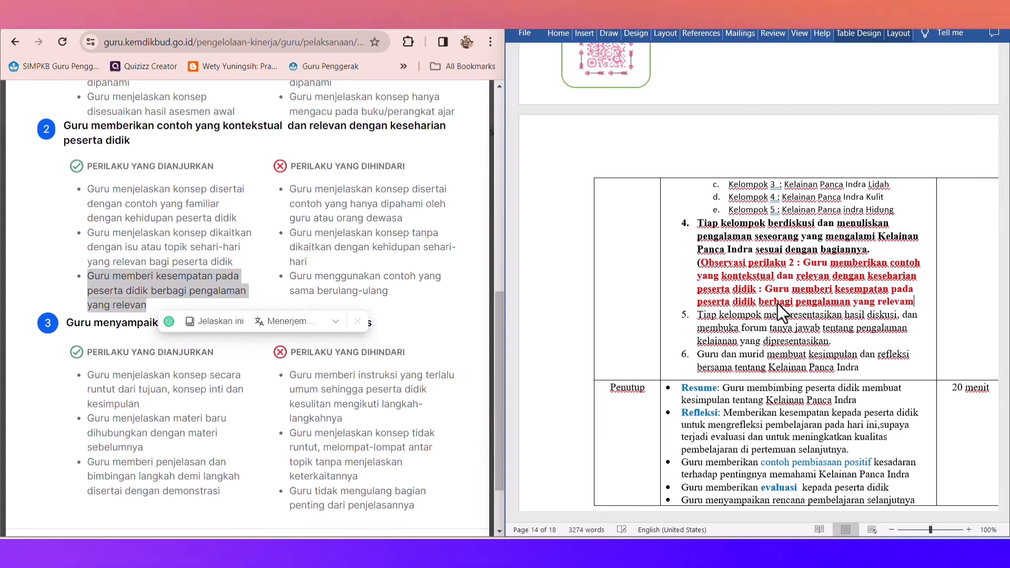
pyautogui.write('n)')
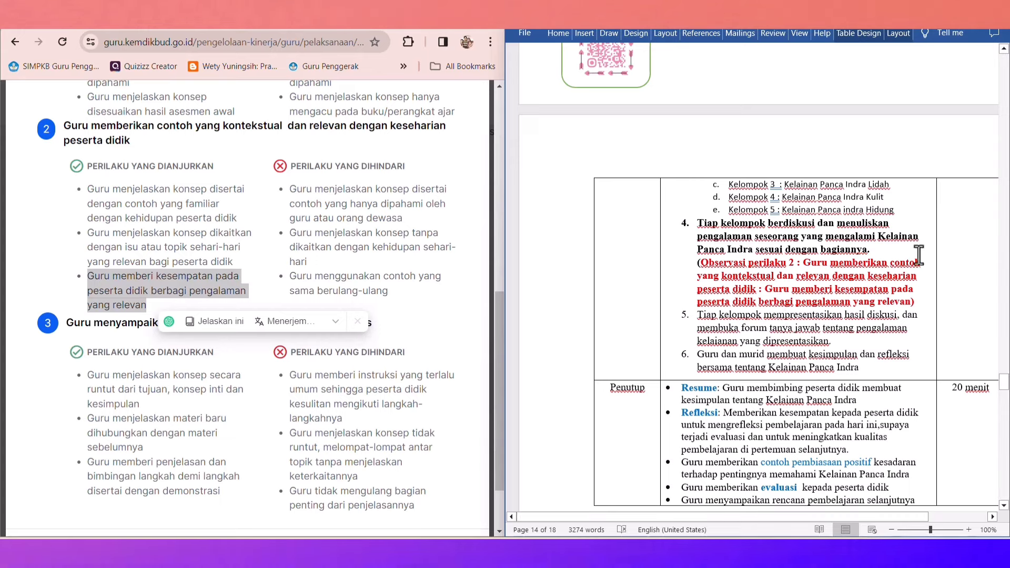
# Review the red Perilaku 1 note under Apersepsi, the Perilaku 2 note below item 4 and the Penutup activities
pyautogui.scroll(8, 757, 210)
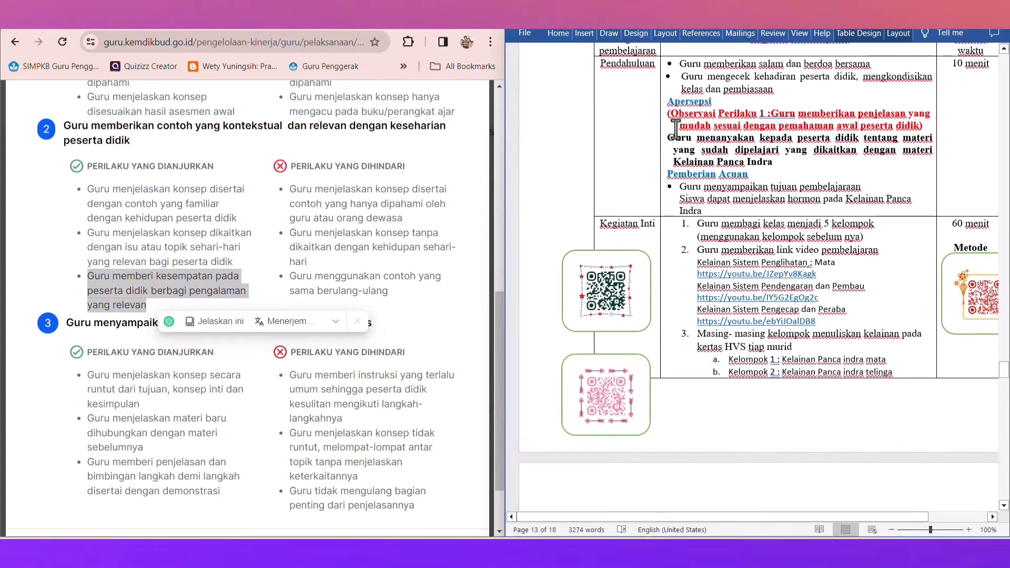
pyautogui.click(677, 129)
pyautogui.scroll(-6, 868, 251)
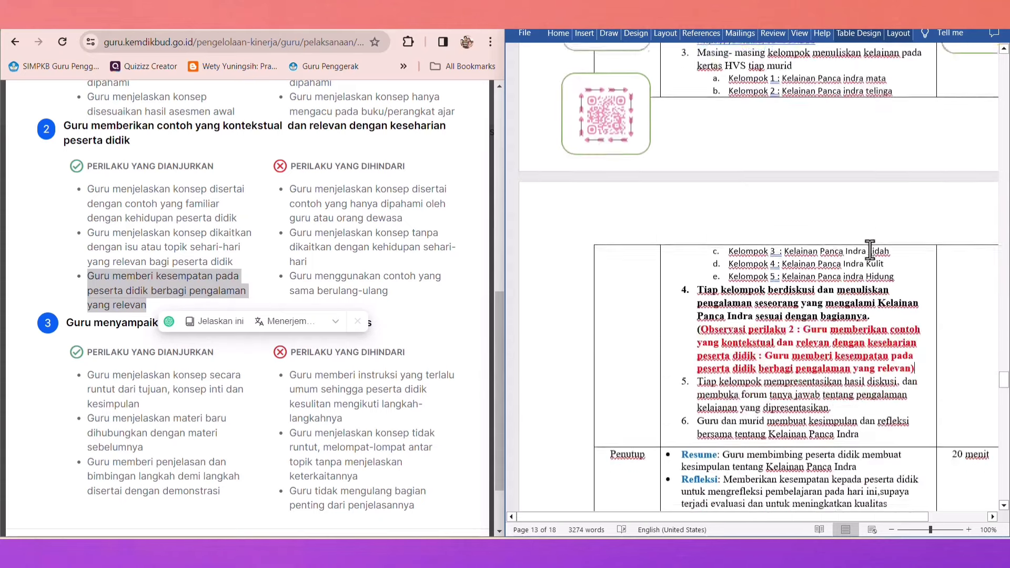
pyautogui.scroll(-2, 843, 284)
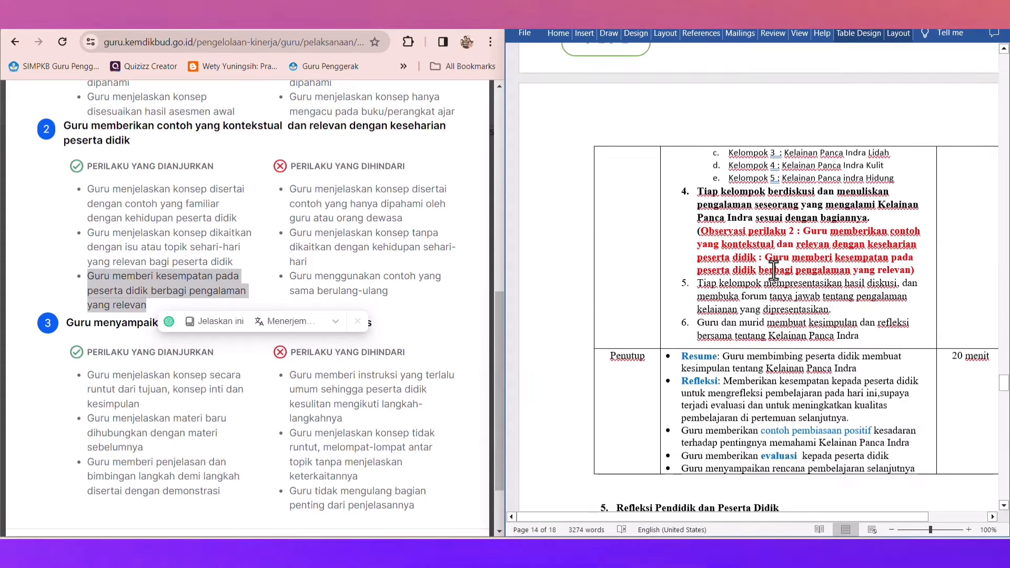
pyautogui.scroll(-1, 774, 271)
pyautogui.scroll(-2, 775, 271)
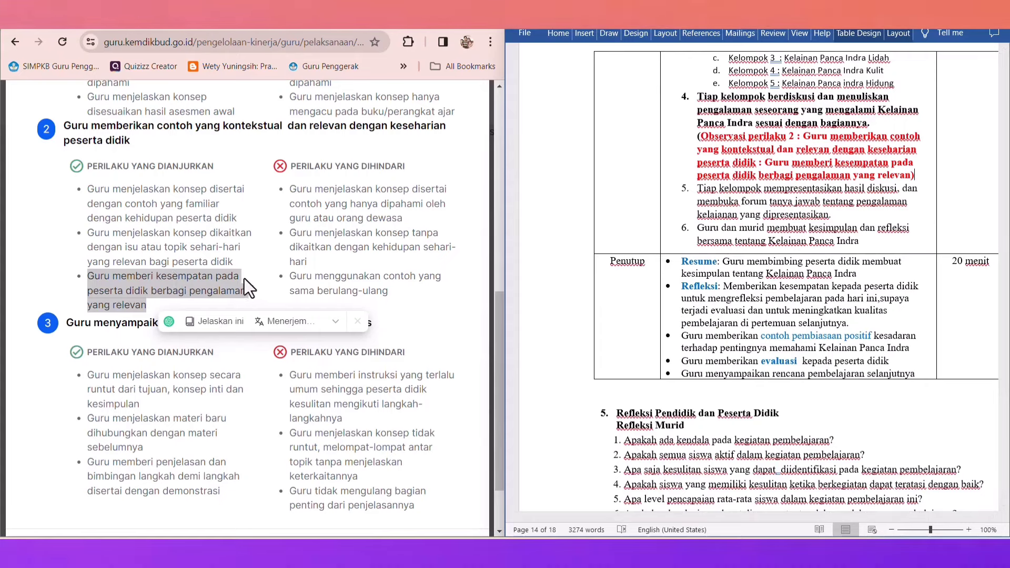
# Bold the bullet under Pemberian Acuan about the tujuan pembelajaran, including its line "Siswa dapat menjelaskan hormon pada Kelainan Panca Indra"
pyautogui.click(247, 277)
pyautogui.scroll(-2, 174, 294)
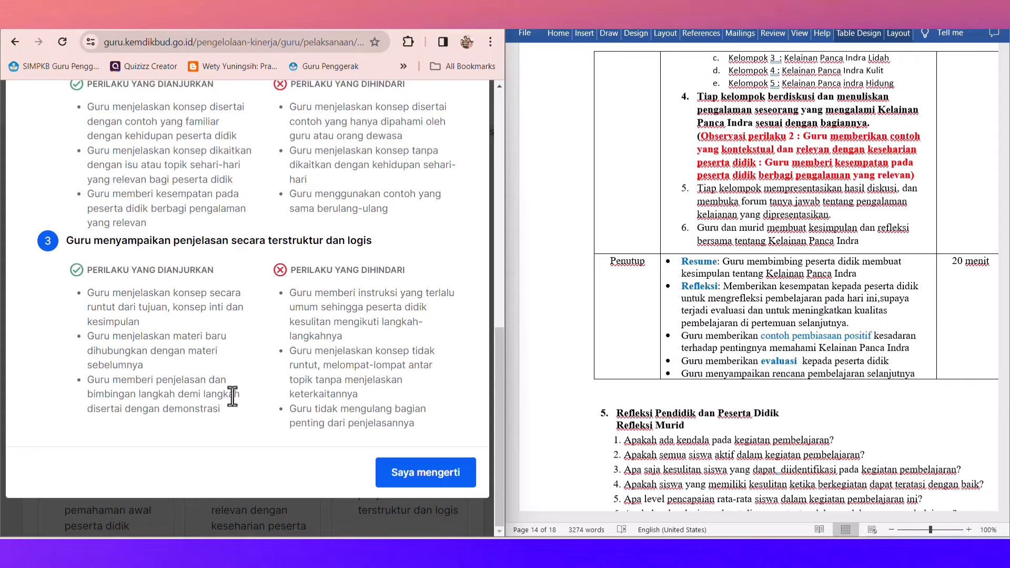
pyautogui.scroll(10, 775, 358)
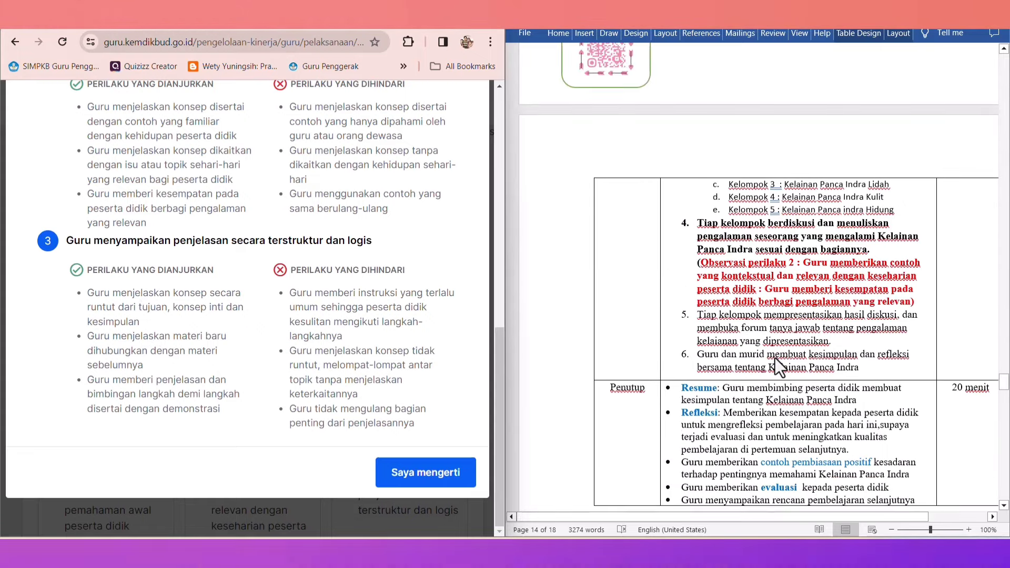
pyautogui.scroll(6, 775, 359)
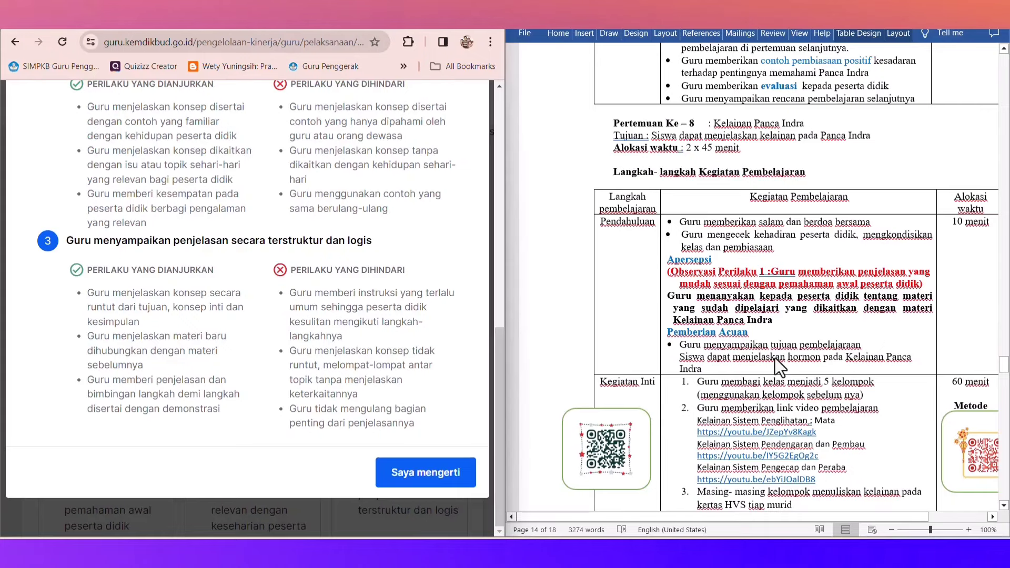
pyautogui.scroll(-2, 775, 358)
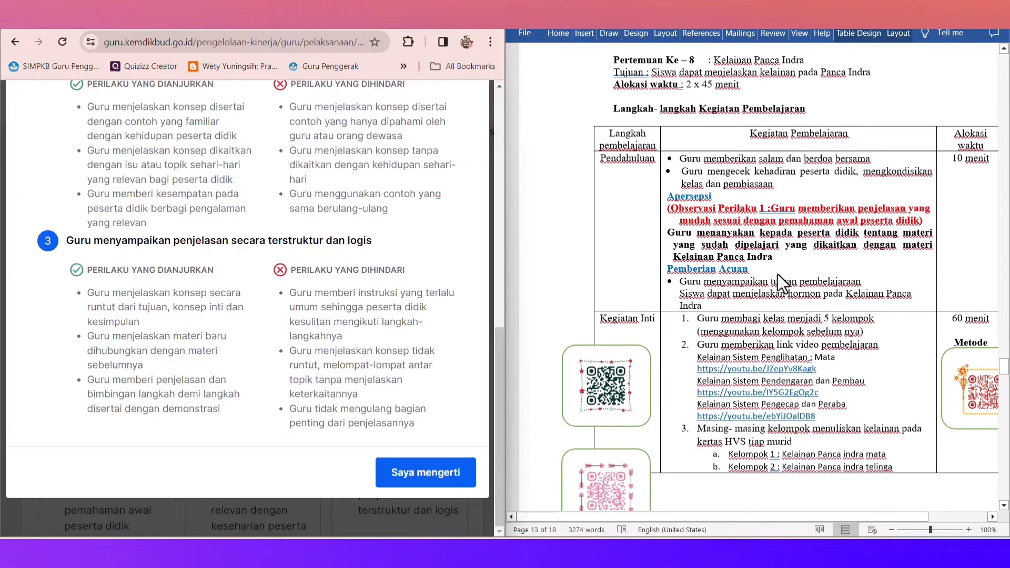
pyautogui.click(683, 282)
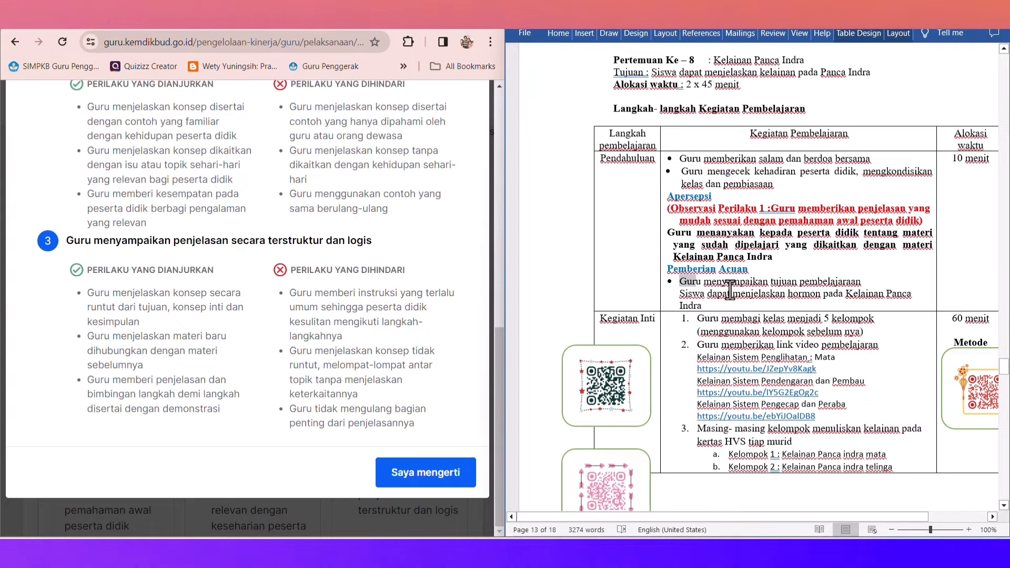
pyautogui.moveTo(680, 282); pyautogui.dragTo(875, 311)
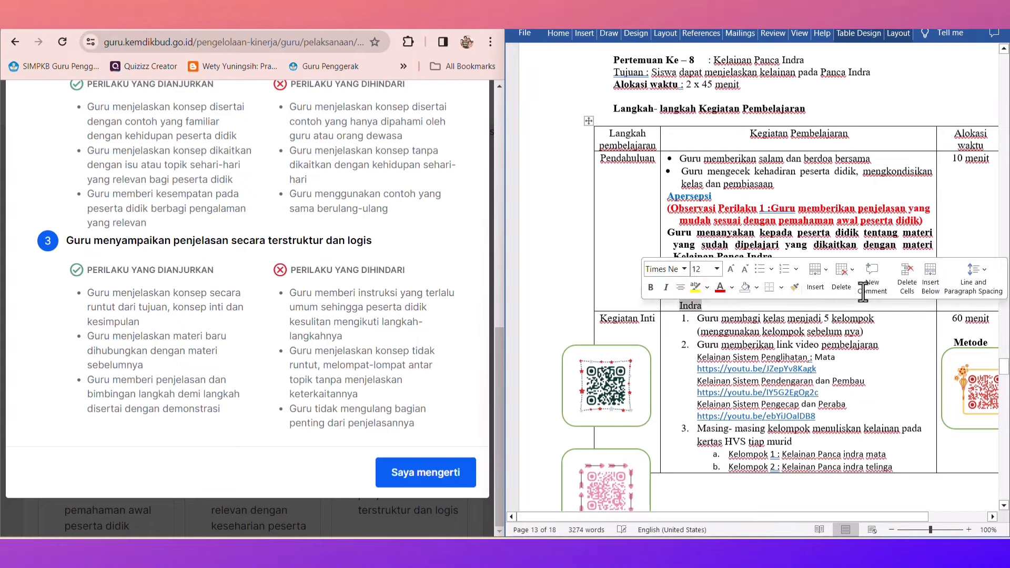
pyautogui.click(558, 34)
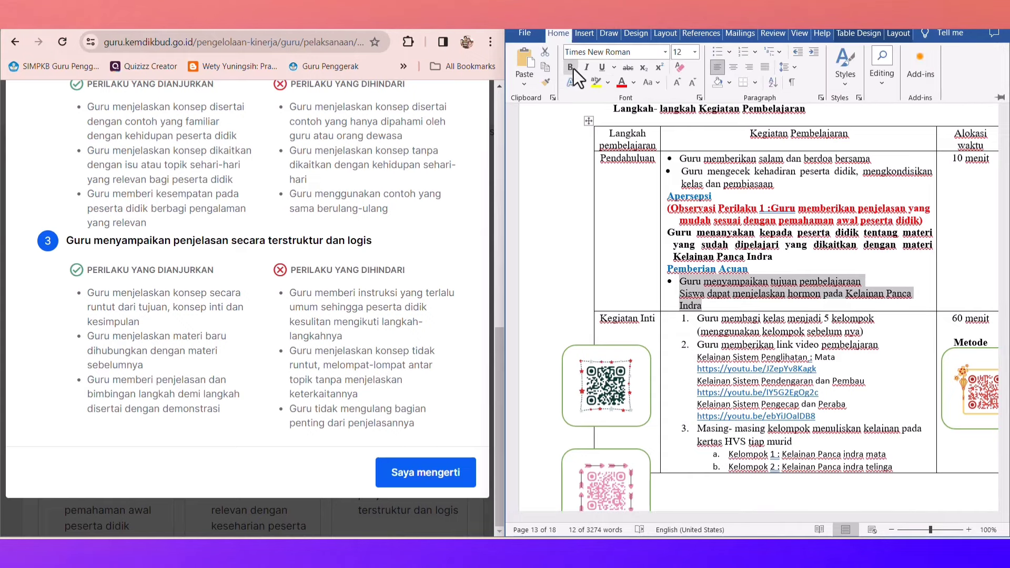
pyautogui.click(571, 68)
# Bold item 2 of Kegiatan Inti, "Guru memberikan link video pembelajaran", together with its three video titles and links
pyautogui.scroll(-3, 821, 253)
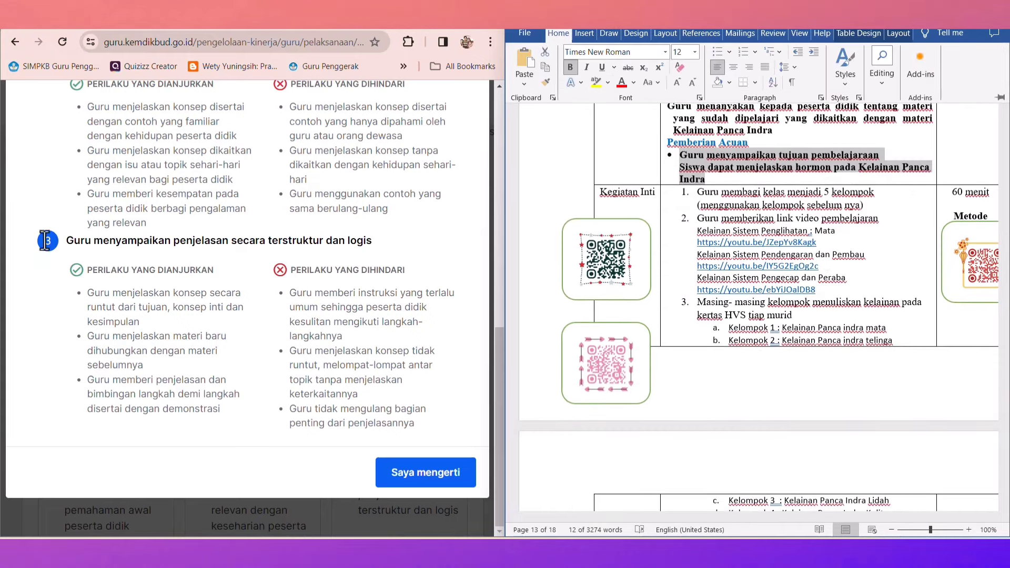
pyautogui.scroll(-2, 723, 180)
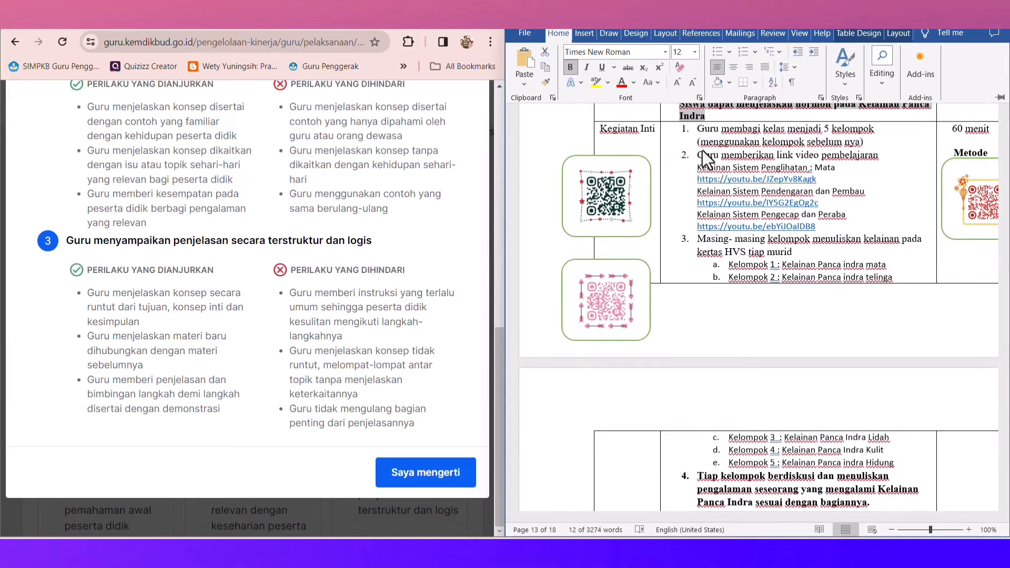
pyautogui.moveTo(698, 155); pyautogui.dragTo(889, 224)
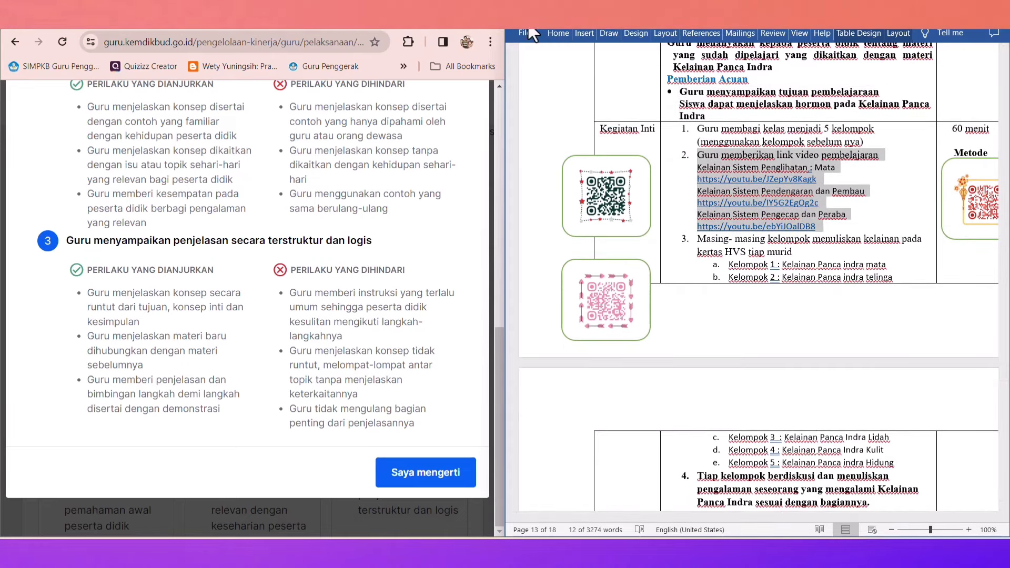
pyautogui.click(557, 36)
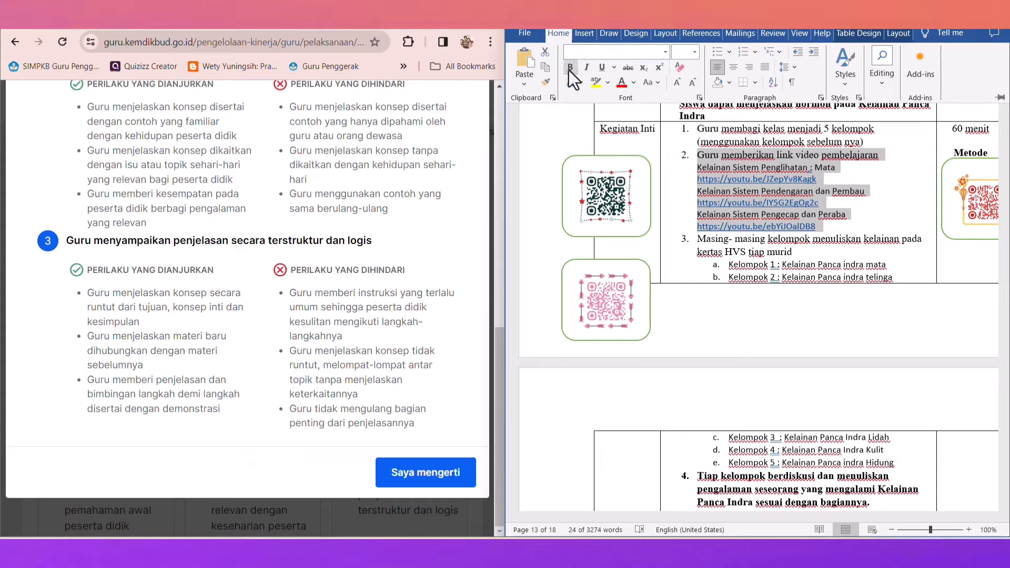
pyautogui.click(570, 68)
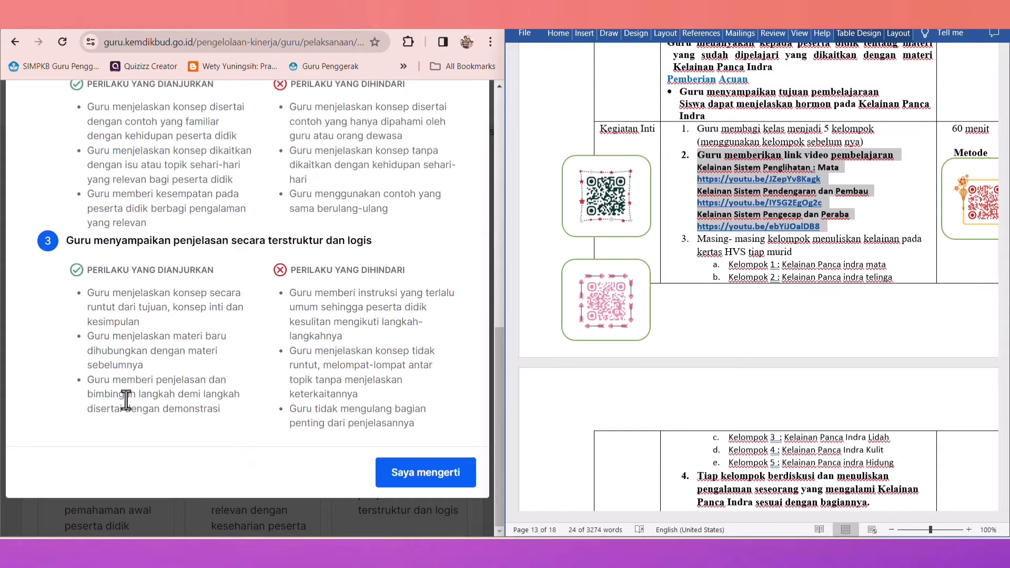
# Bold item 6 of Kegiatan Inti, "Guru dan murid membuat kesimpulan dan refleksi bersama tentang Kelainan Panca Indra"
pyautogui.scroll(-5, 600, 308)
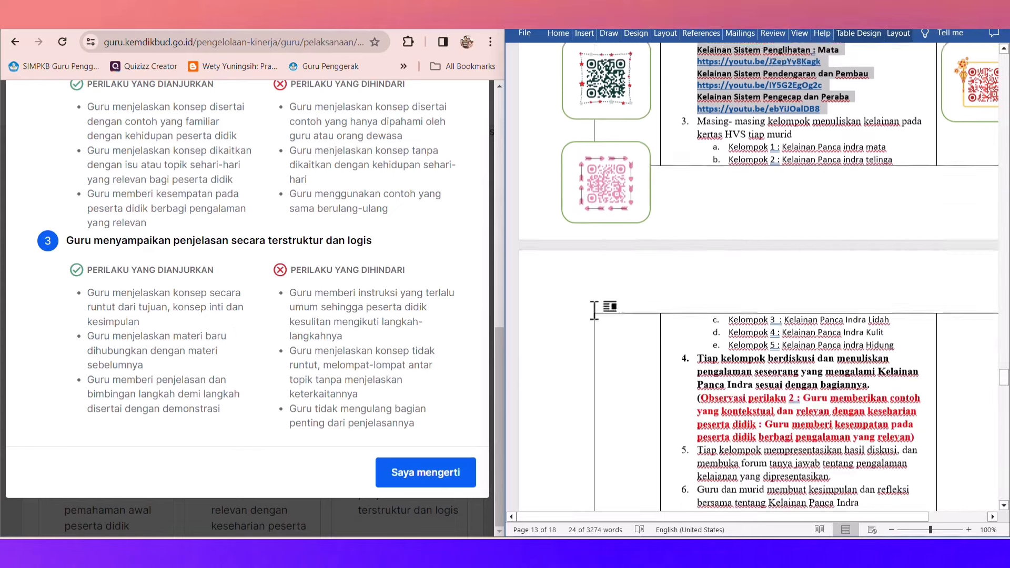
pyautogui.click(698, 377)
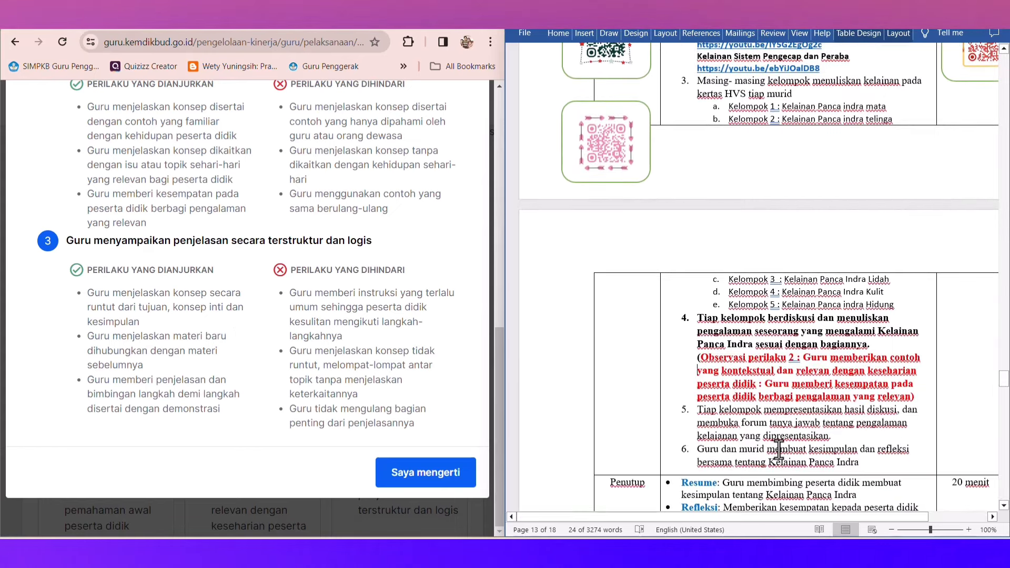
pyautogui.scroll(-3, 696, 419)
pyautogui.moveTo(696, 356); pyautogui.dragTo(894, 369)
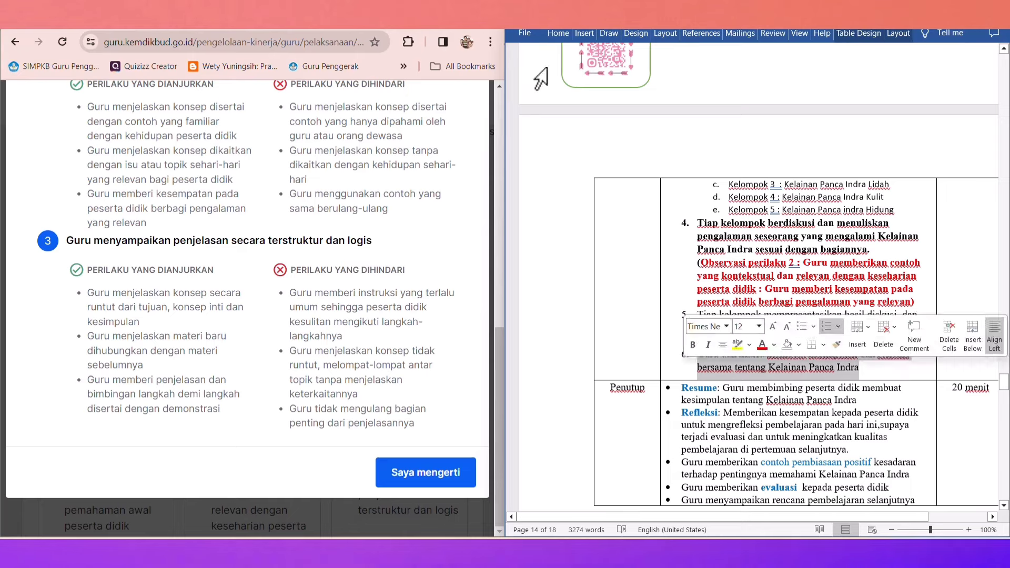
pyautogui.click(556, 33)
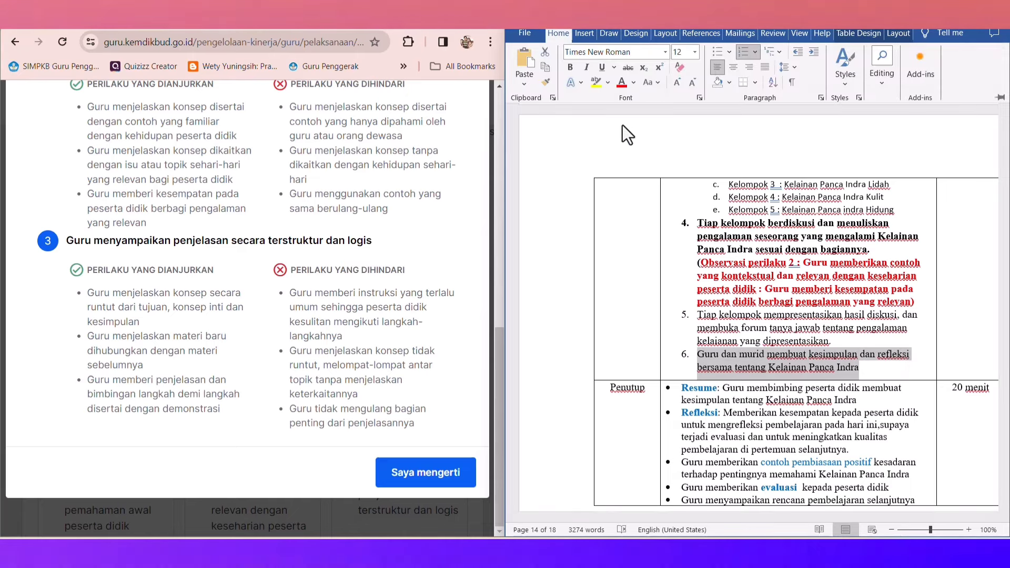
pyautogui.click(571, 68)
pyautogui.click(883, 368)
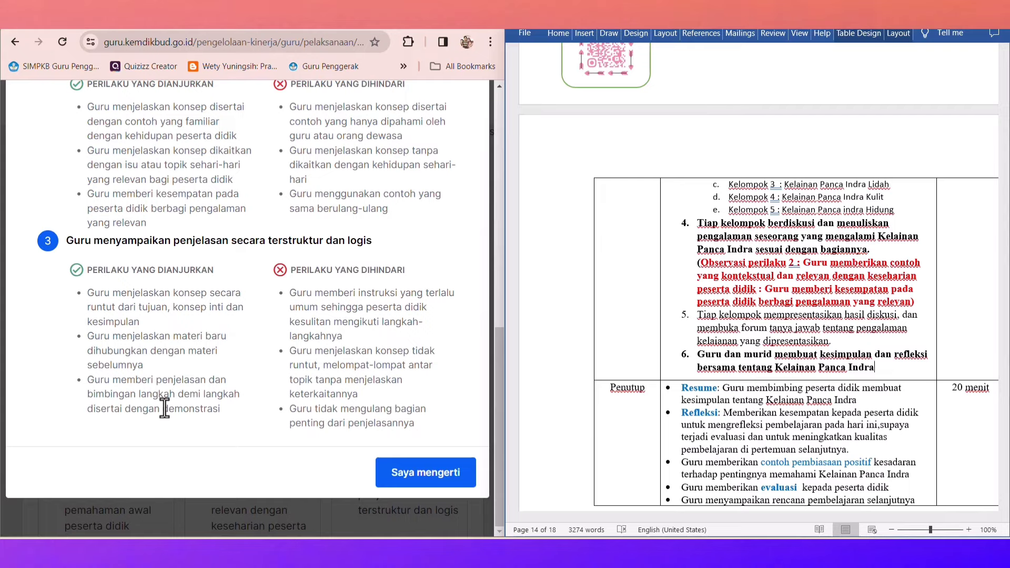
# Start a note on a new line below item 6 reading "(Observasi perilaku 3", with red text after the parenthesis
pyautogui.scroll(8, 833, 308)
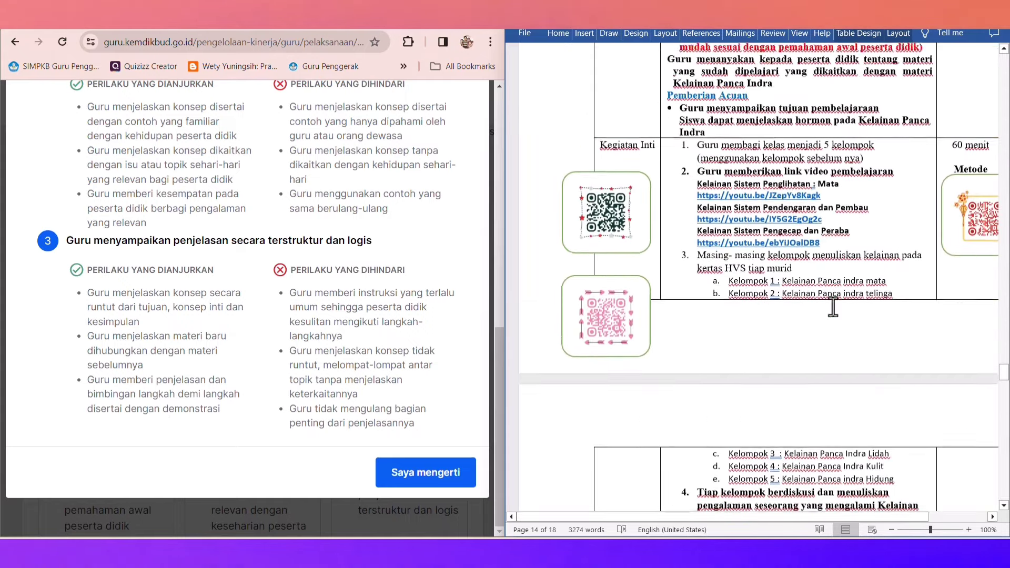
pyautogui.scroll(8, 833, 308)
pyautogui.scroll(-15, 833, 308)
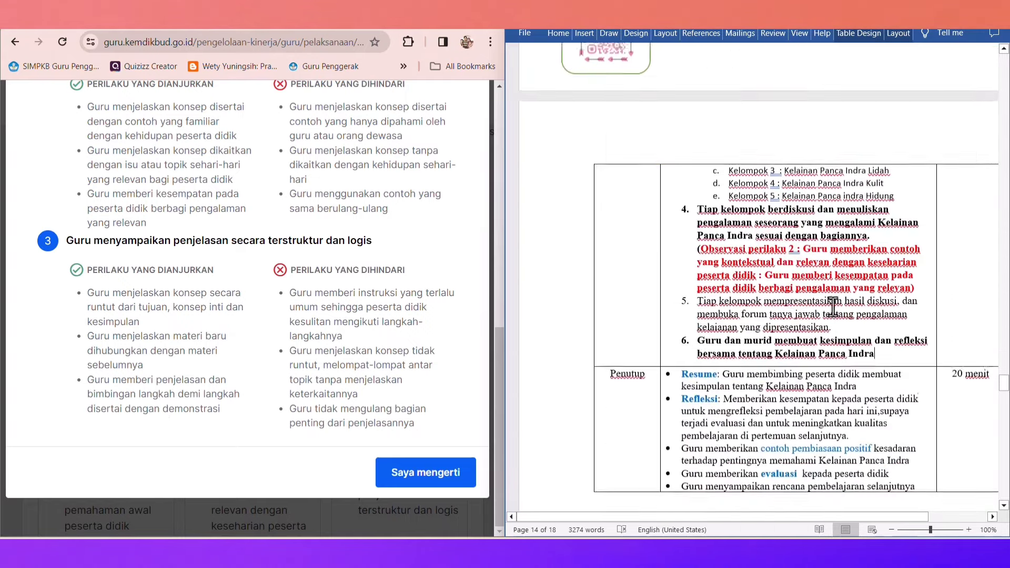
pyautogui.scroll(-1, 833, 308)
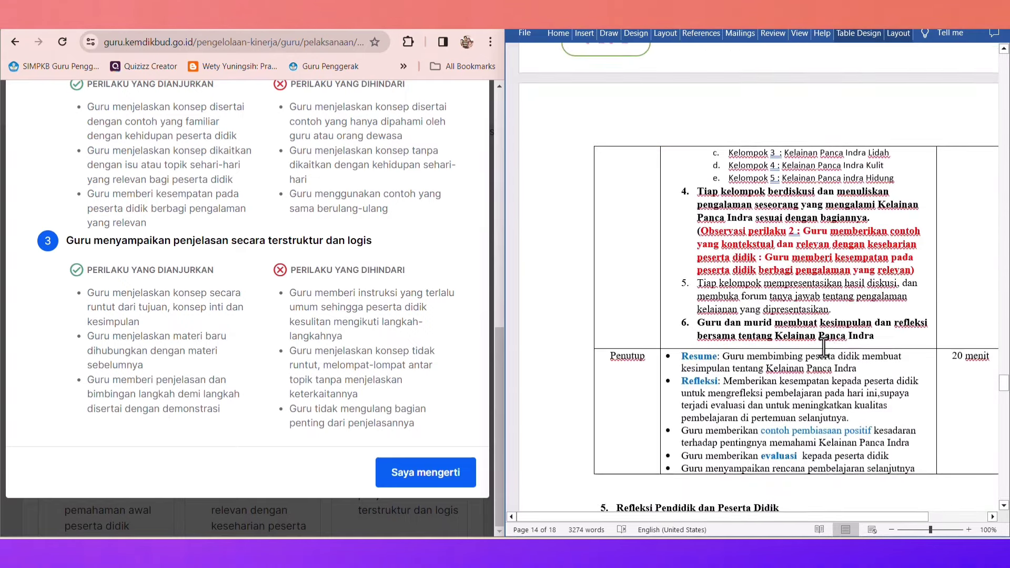
pyautogui.click(876, 336)
pyautogui.press('Return')
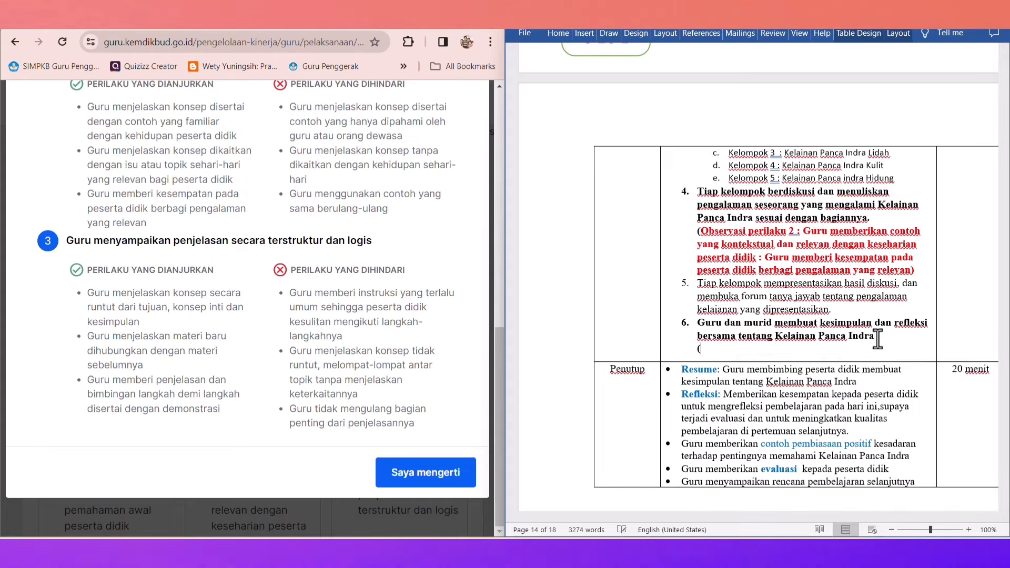
pyautogui.click(565, 32)
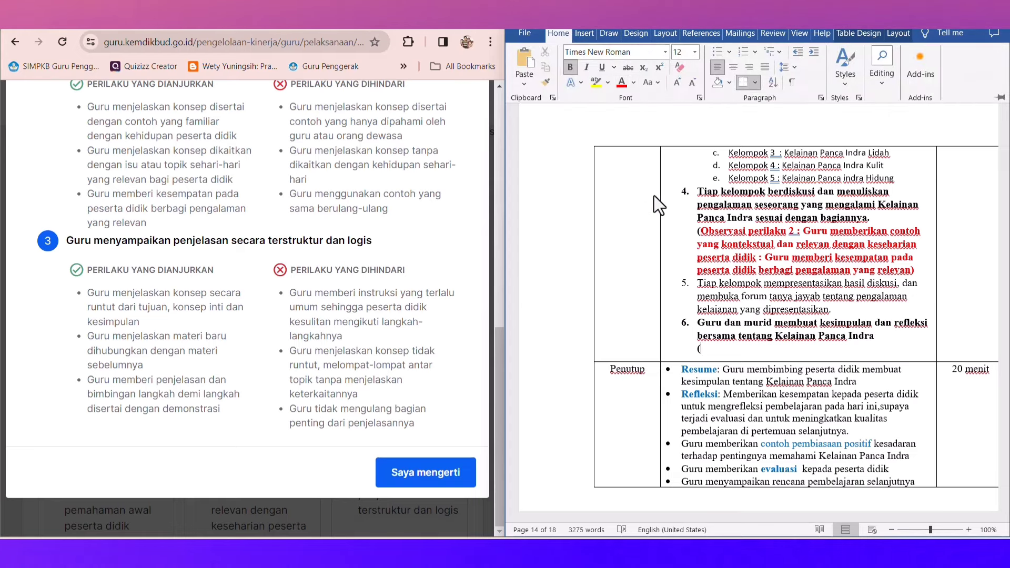
pyautogui.write('Ob')
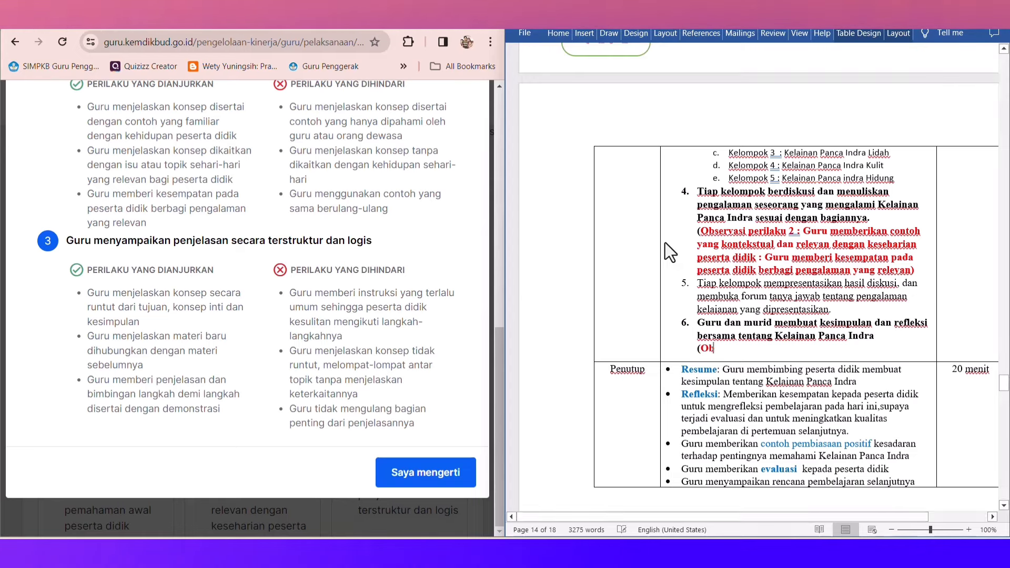
pyautogui.write('servasi ')
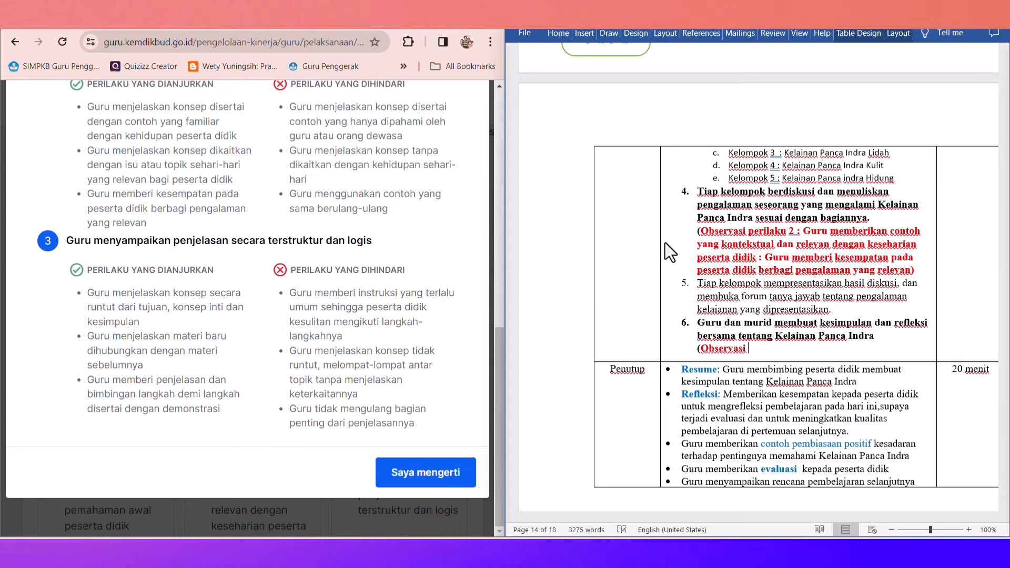
pyautogui.write('peri')
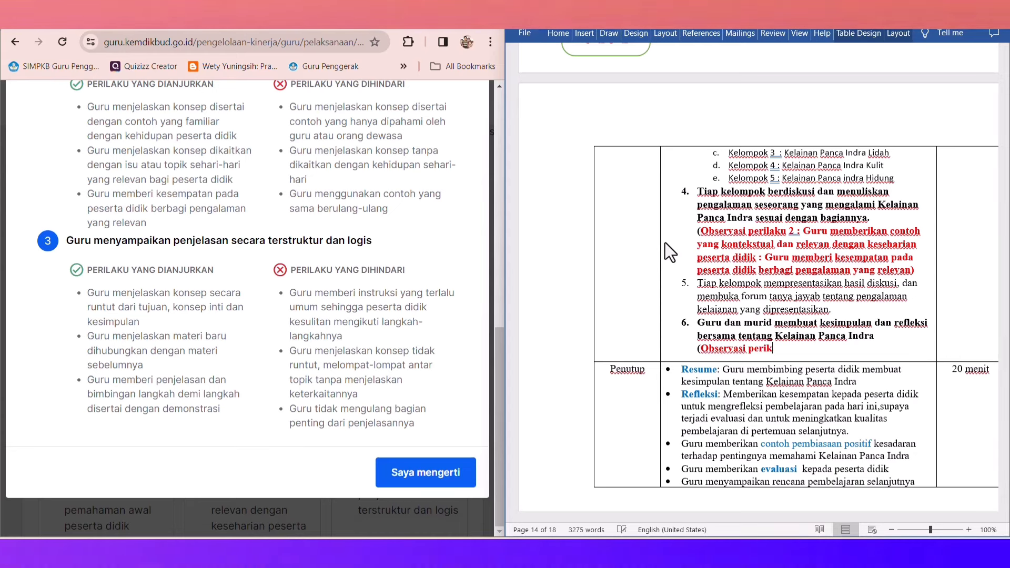
pyautogui.write('laku 3')
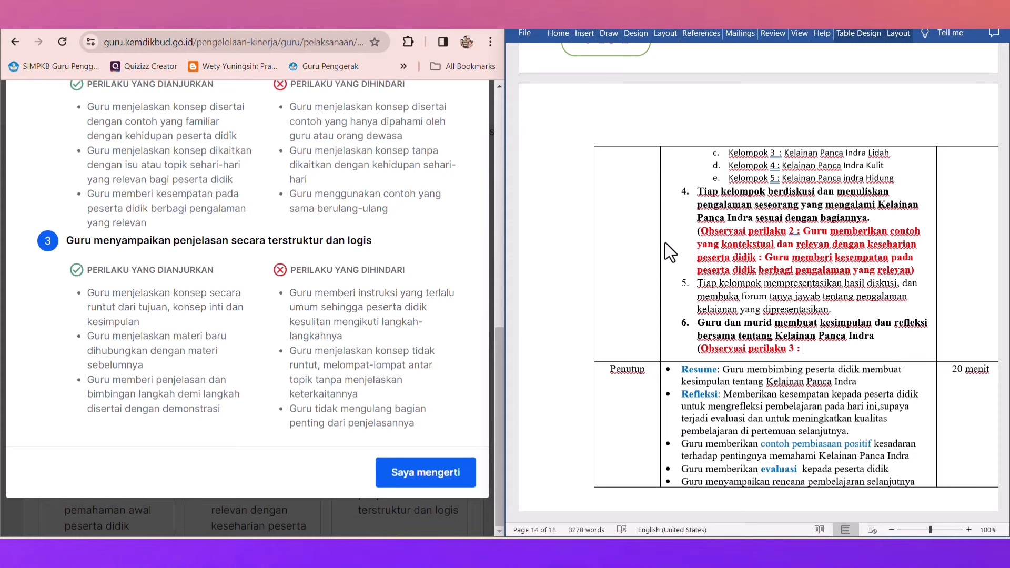
# Continue the Perilaku 3 note with the rubric's behaviour title, ": Guru menyampaikan penjelasan secara terstruktur dan logis :"
pyautogui.write(': Guru')
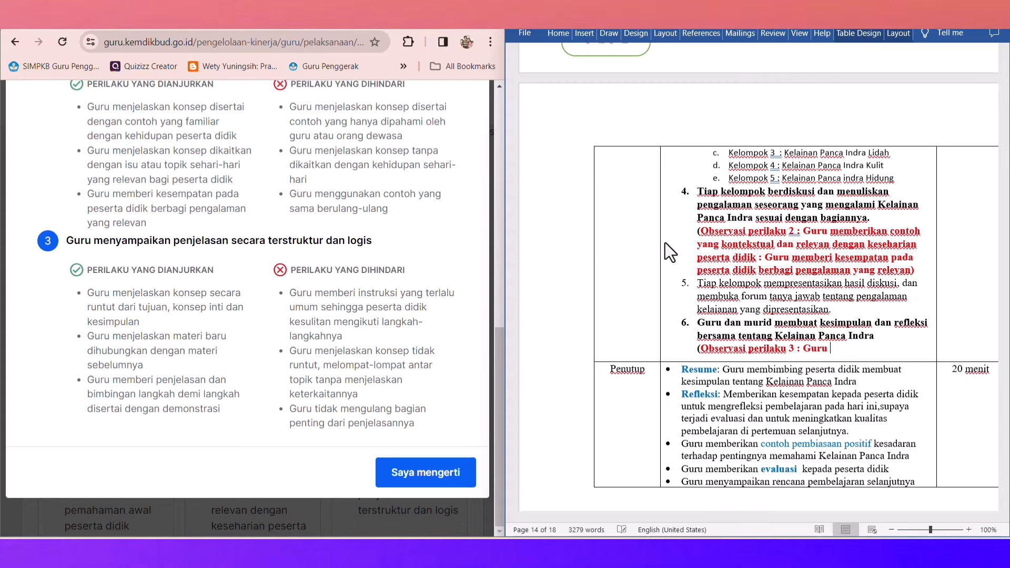
pyautogui.write(' menyampaikan')
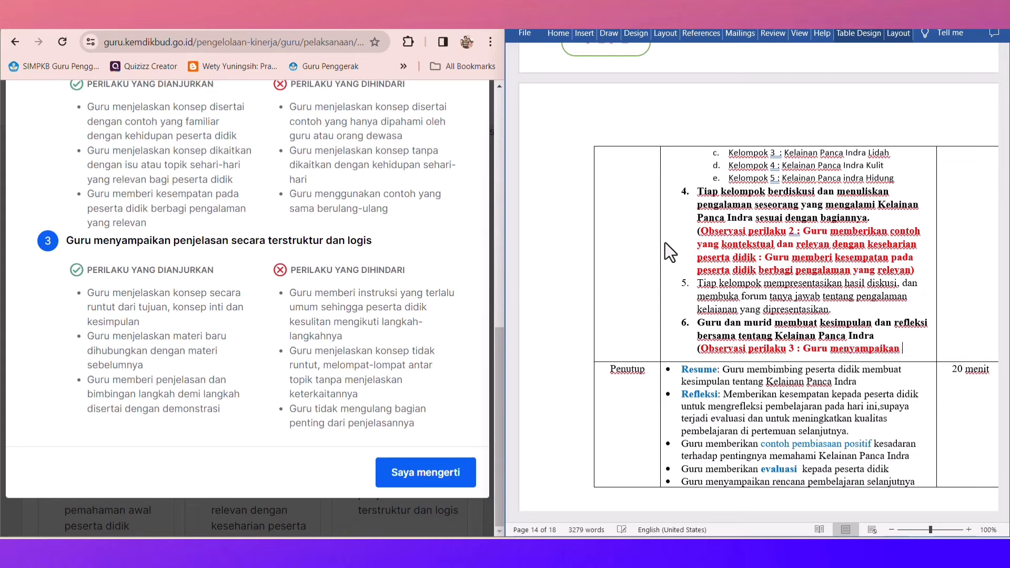
pyautogui.write(' penjelasan ')
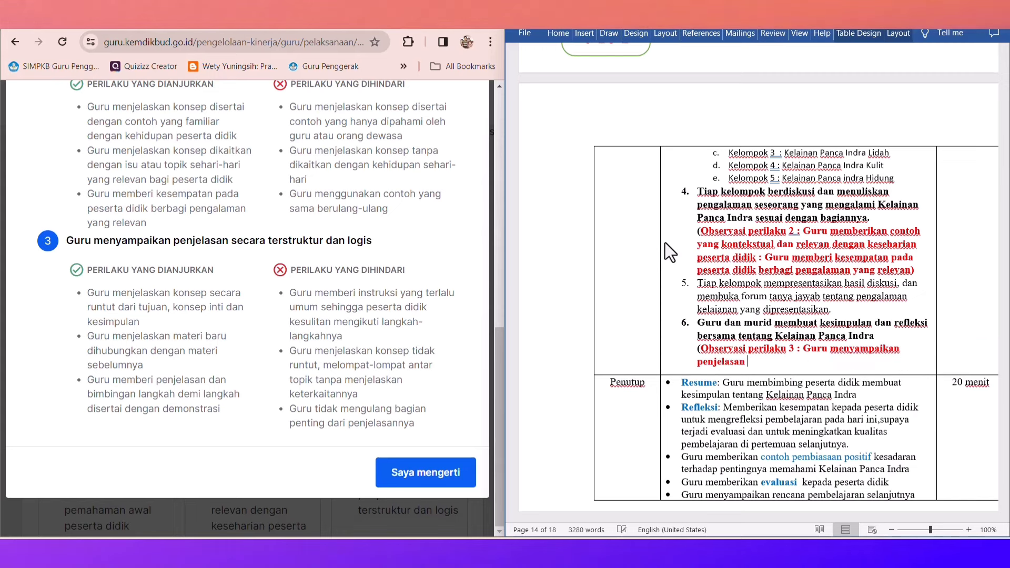
pyautogui.write('secara terstruktur dan logis :')
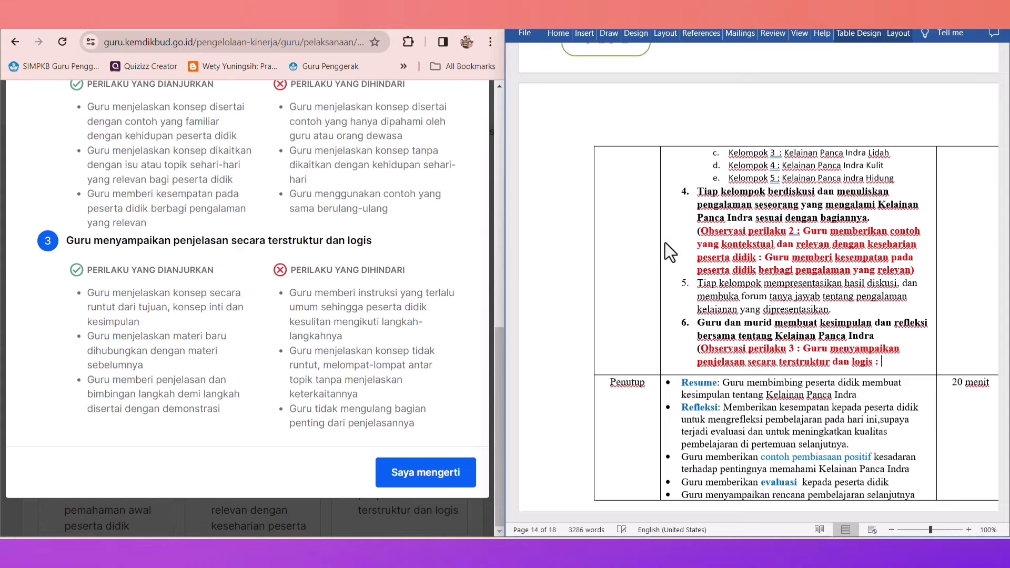
# Complete the Perilaku 3 note with "Guru menjelaskan konsep secara runtut dari tujuan, konsep inti, dan kesimpulan)"
pyautogui.write('Guru ')
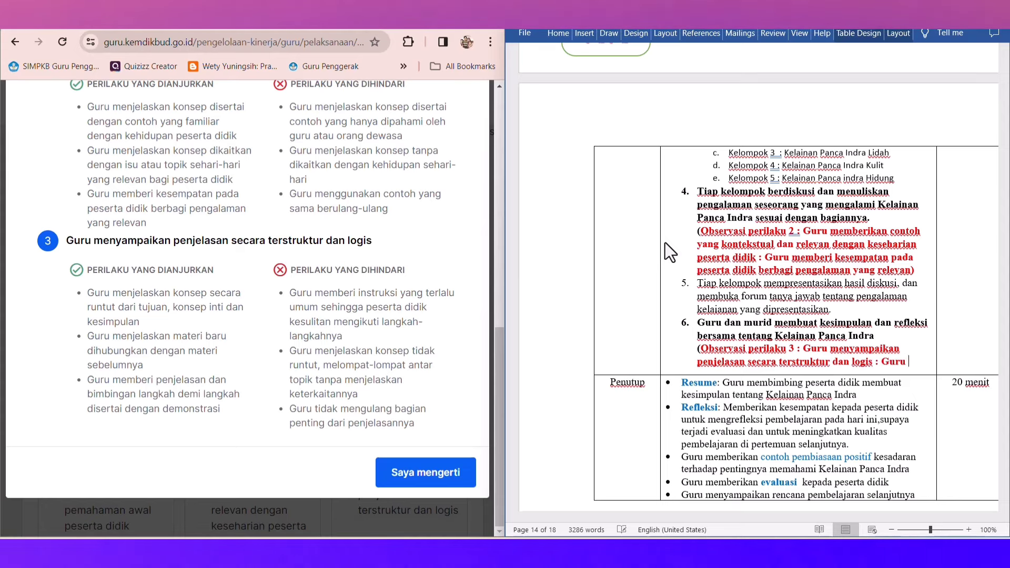
pyautogui.write('menjel')
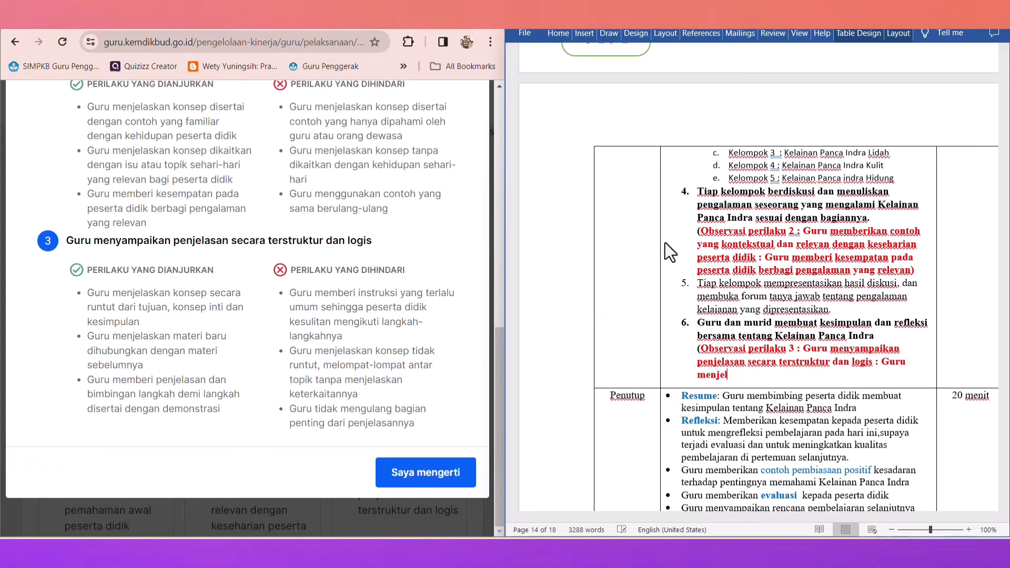
pyautogui.write('askan')
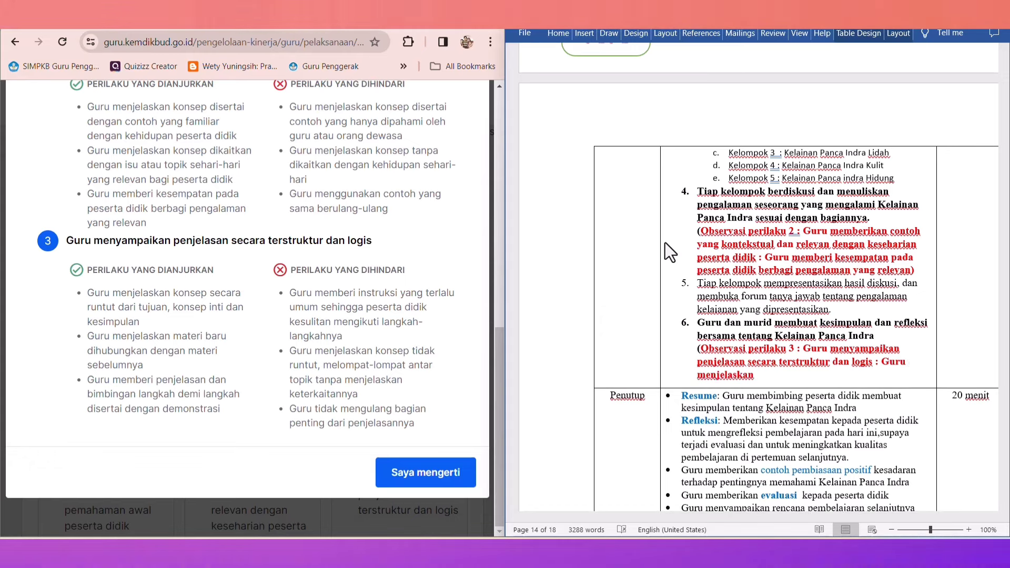
pyautogui.write(' k')
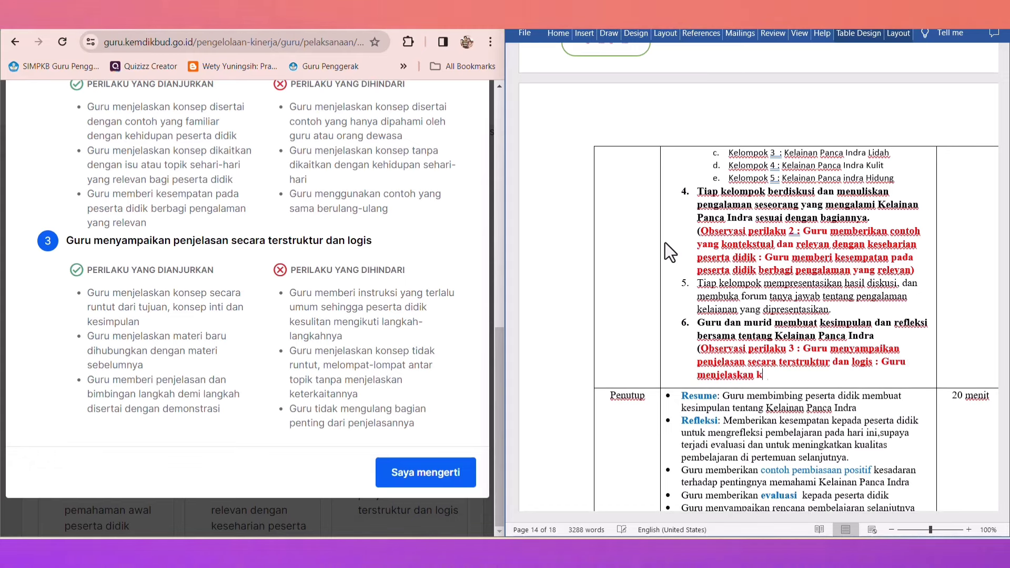
pyautogui.write('onsep se')
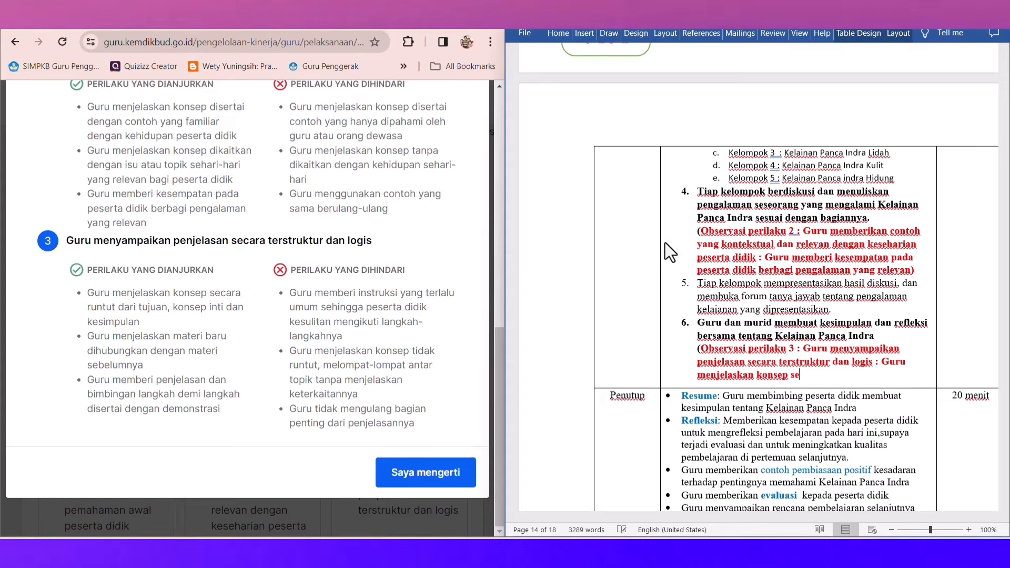
pyautogui.write('cara runtut')
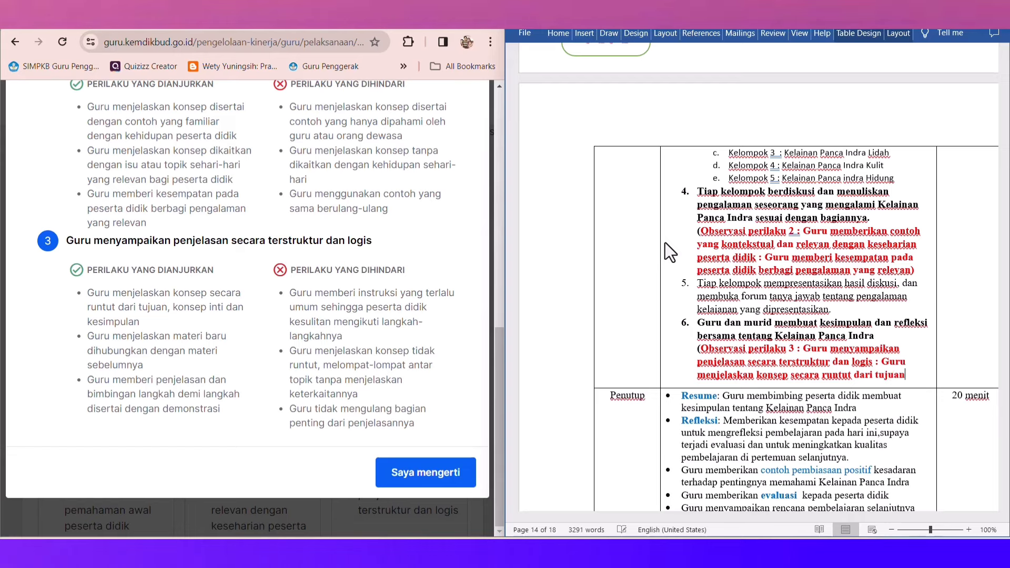
pyautogui.write('dari tujuan, kons')
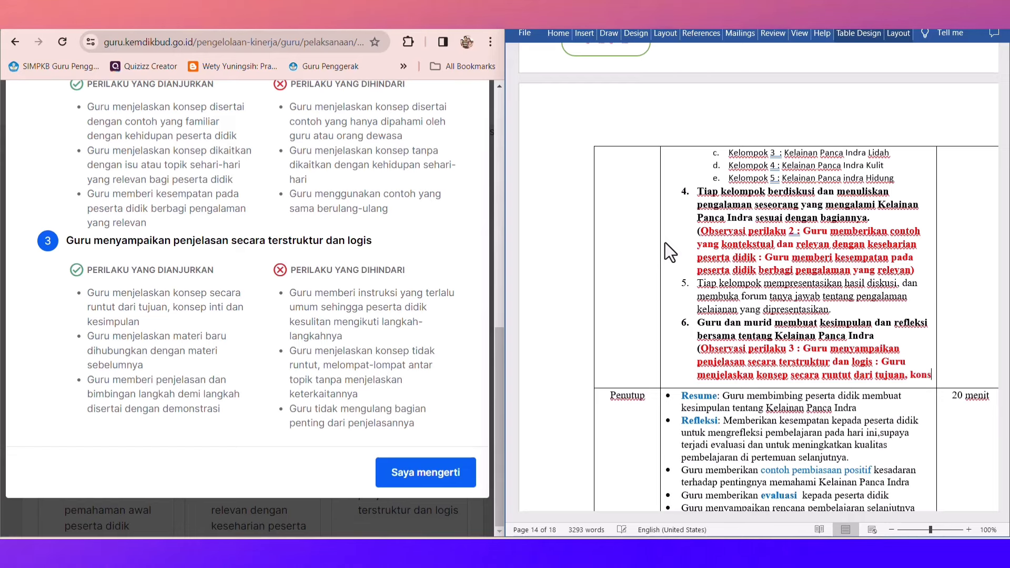
pyautogui.write('ep inti, dan kesimpulan)')
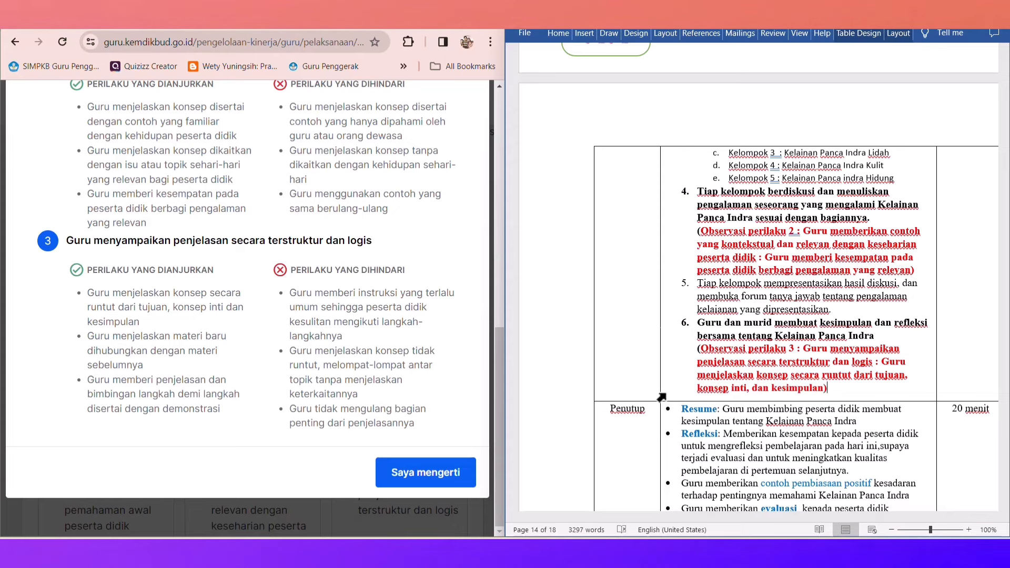
# Review the Pertemuan Ke-8 activities and behaviour notes from Pendahuluan through Penutup, down to the reflection questions
pyautogui.scroll(1, 722, 324)
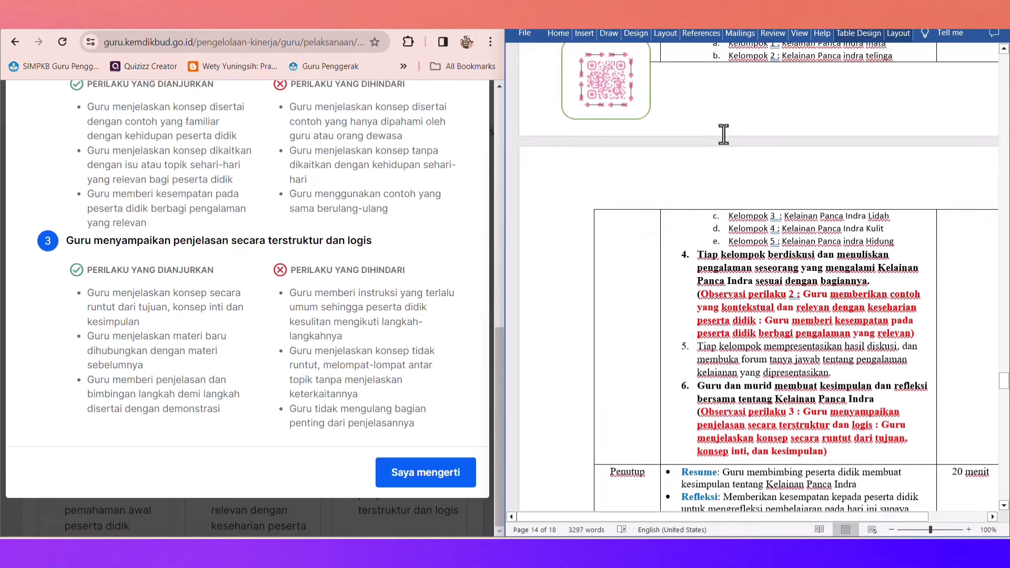
pyautogui.scroll(2, 722, 134)
pyautogui.scroll(4, 830, 226)
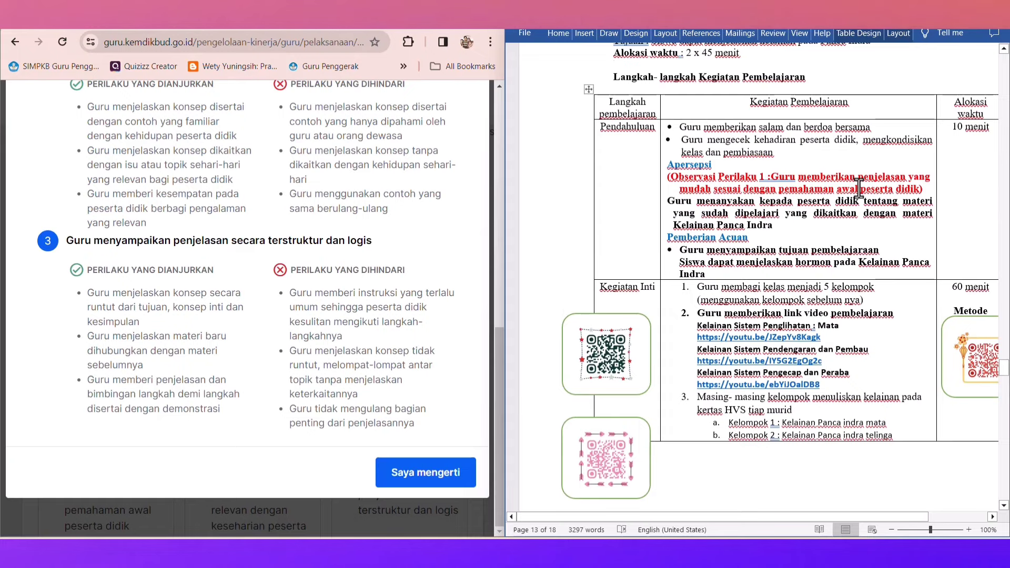
pyautogui.scroll(-1, 859, 187)
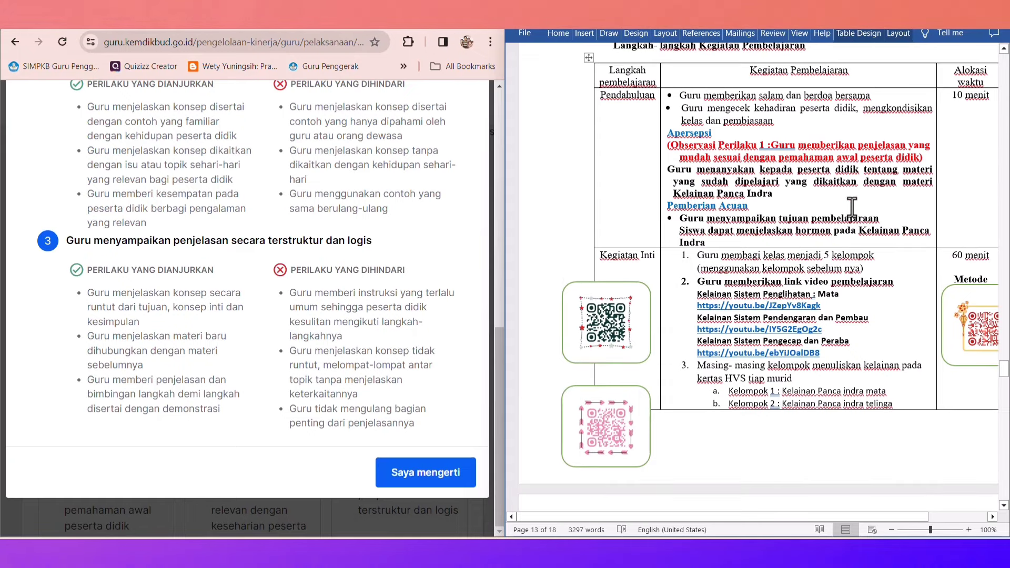
pyautogui.scroll(1, 848, 309)
pyautogui.scroll(2, 848, 309)
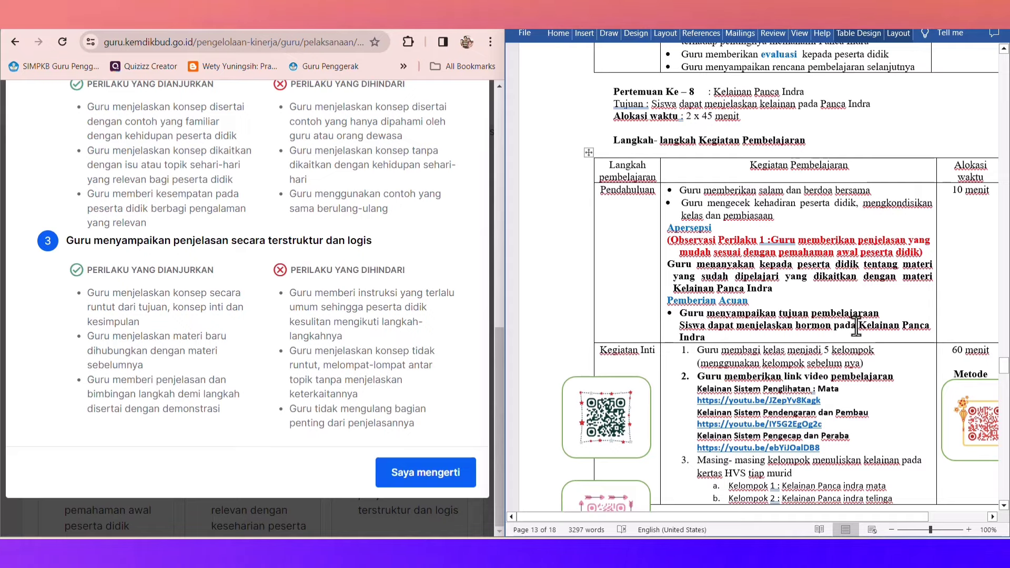
pyautogui.scroll(-9, 841, 293)
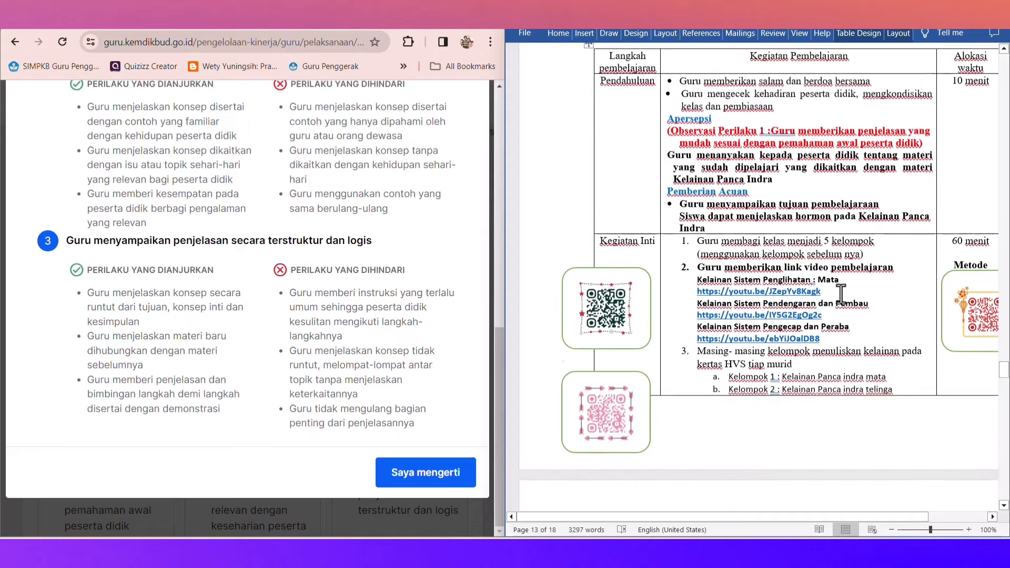
pyautogui.scroll(-2, 841, 293)
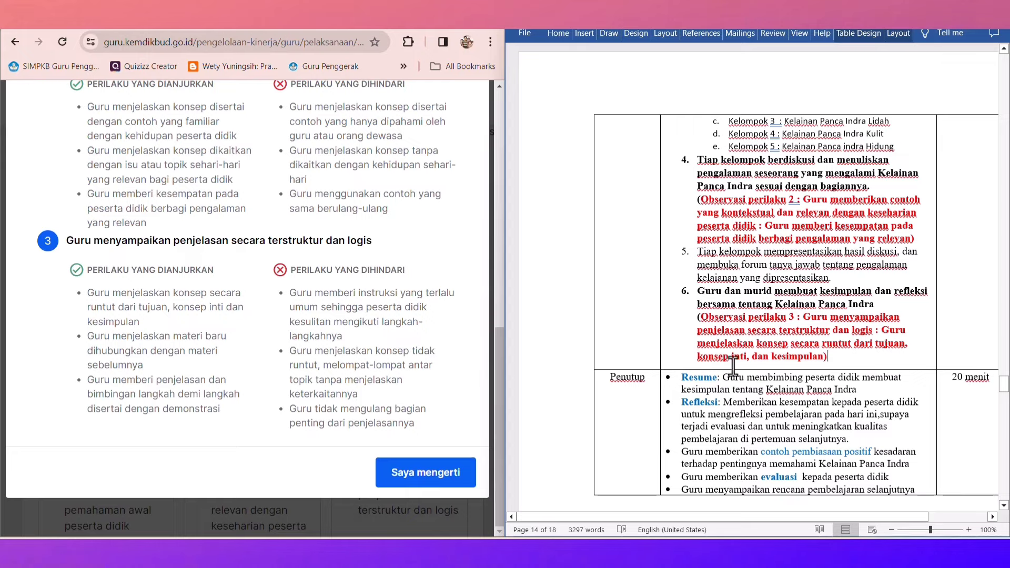
pyautogui.scroll(3, 778, 319)
pyautogui.scroll(10, 784, 317)
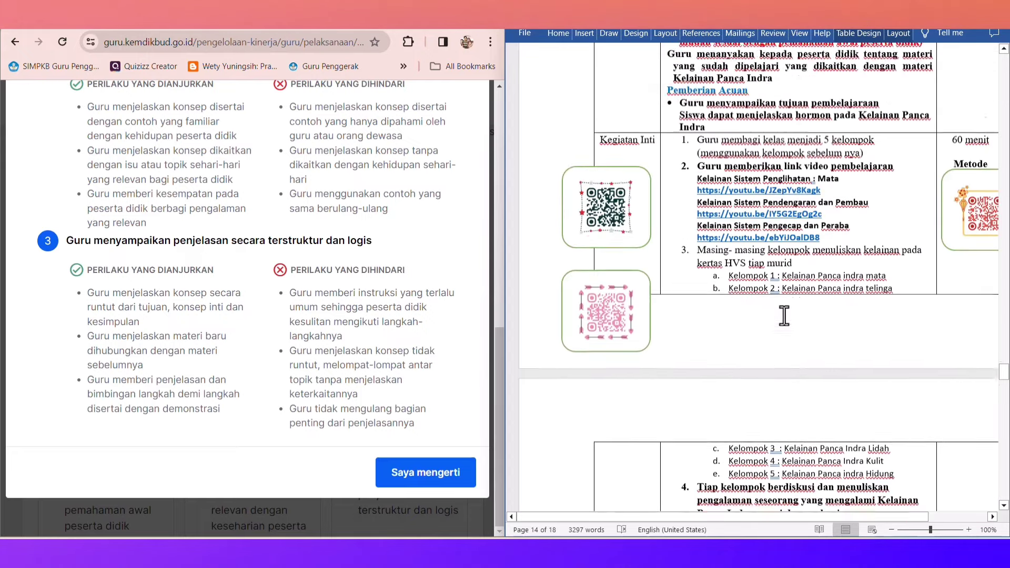
pyautogui.scroll(-5, 784, 318)
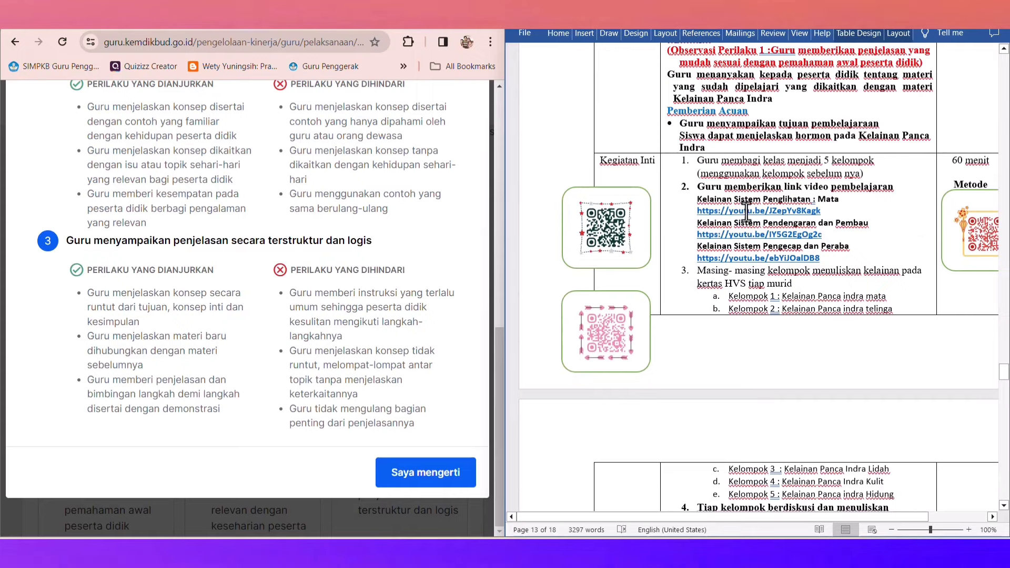
pyautogui.scroll(-1, 739, 225)
pyautogui.scroll(-7, 739, 225)
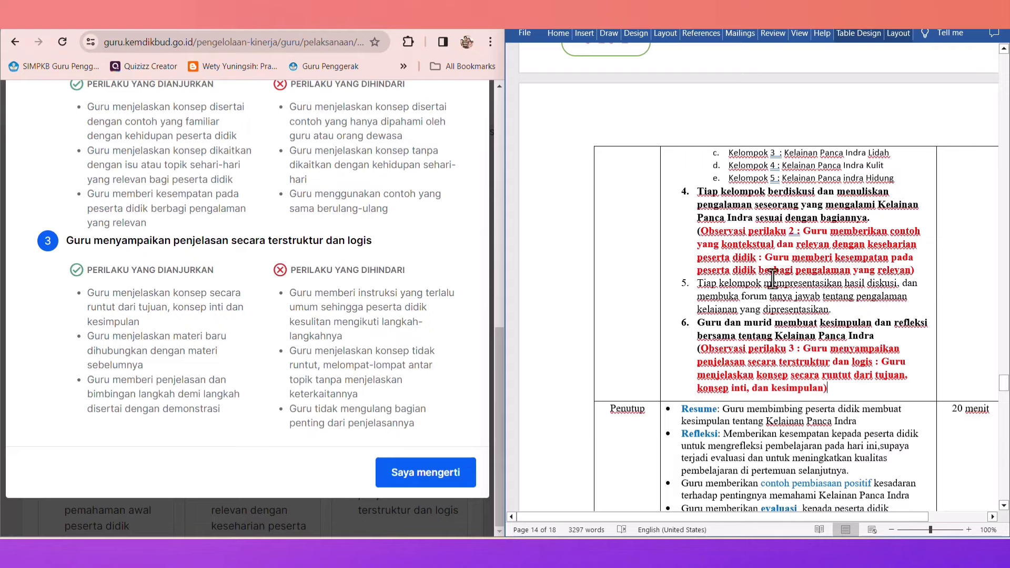
pyautogui.scroll(-4, 716, 297)
pyautogui.scroll(-6, 716, 298)
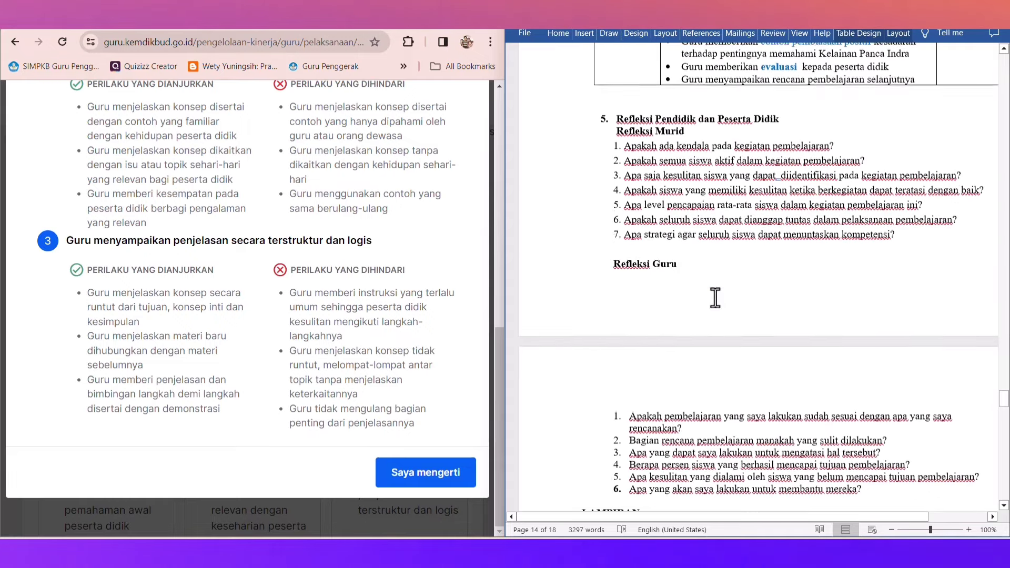
# Bold the Resume sentence in Penutup, "Guru membimbing peserta didik membuat kesimpulan tentang Kelainan Panca Indra"
pyautogui.scroll(4, 715, 298)
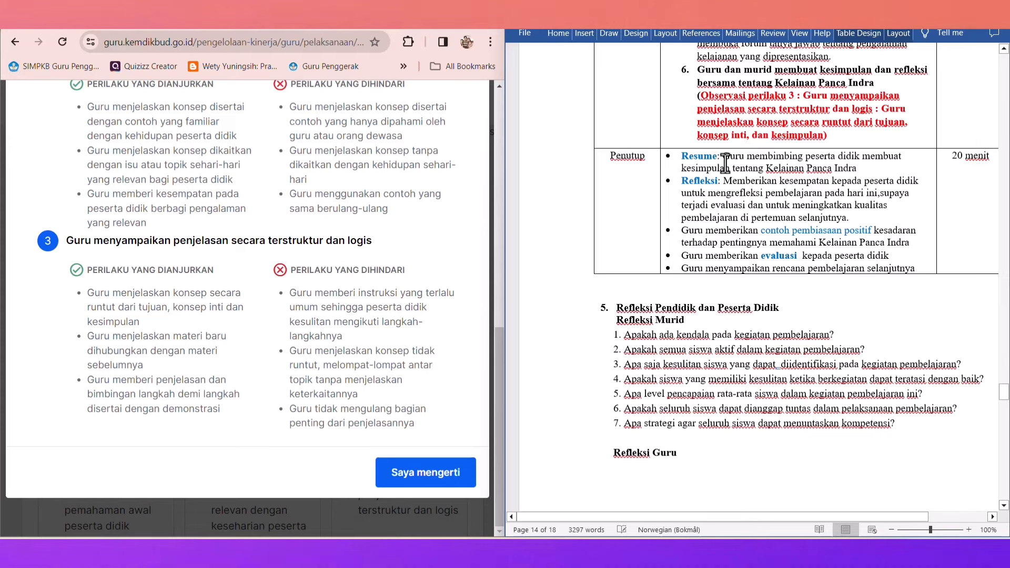
pyautogui.click(724, 158)
pyautogui.moveTo(726, 158); pyautogui.dragTo(885, 164)
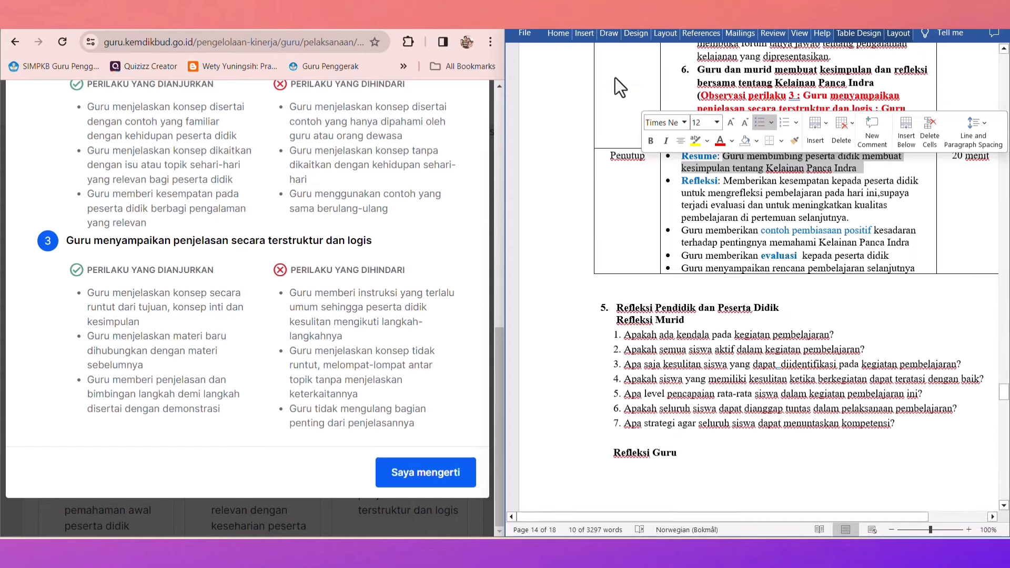
pyautogui.click(557, 35)
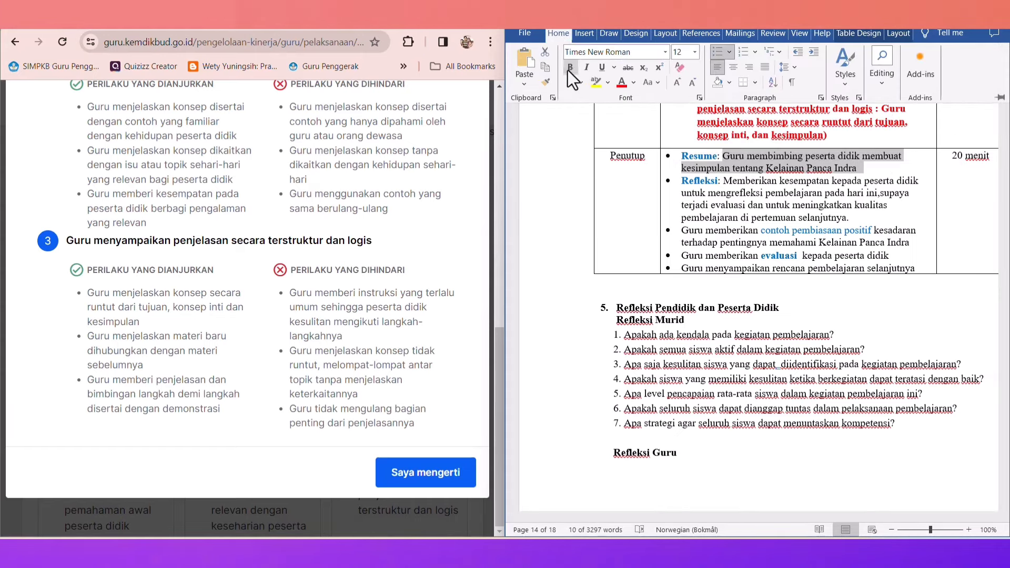
pyautogui.click(570, 68)
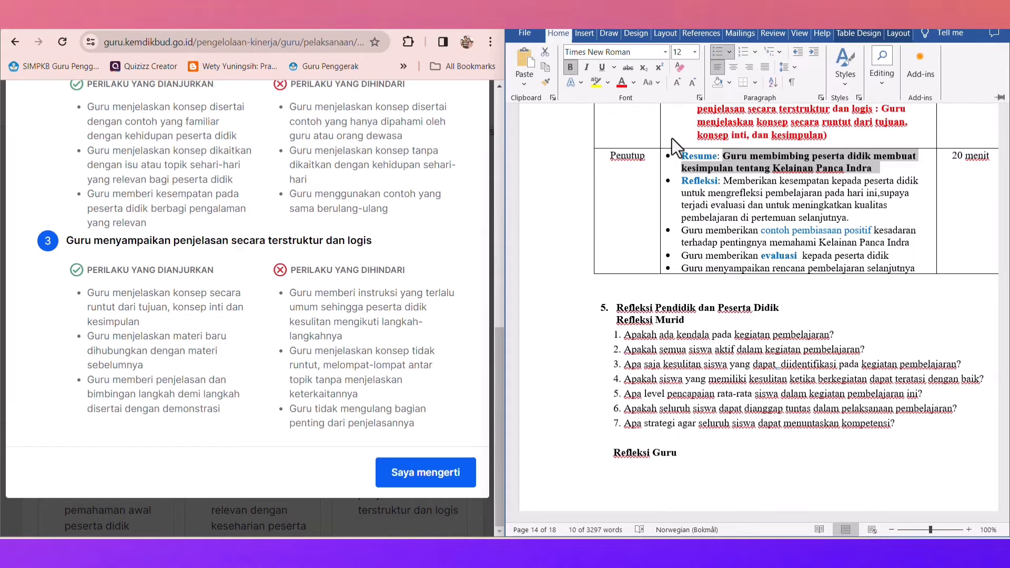
pyautogui.click(675, 169)
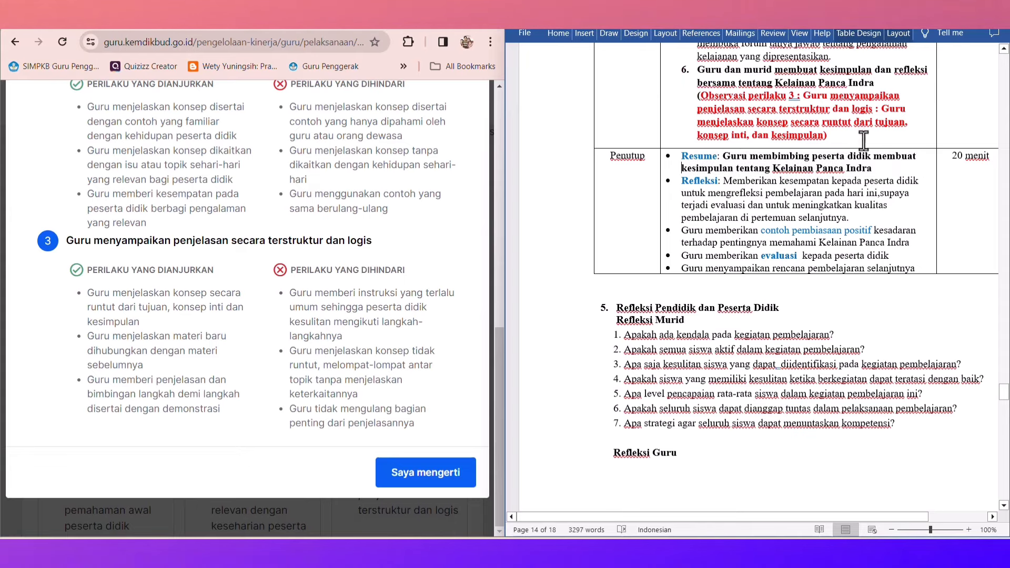
# Delete item 6 of Kegiatan Inti, "Guru dan murid membuat kesimpulan dan refleksi bersama tentang Kelainan Panca Indra", keeping the red note below it
pyautogui.scroll(2, 842, 209)
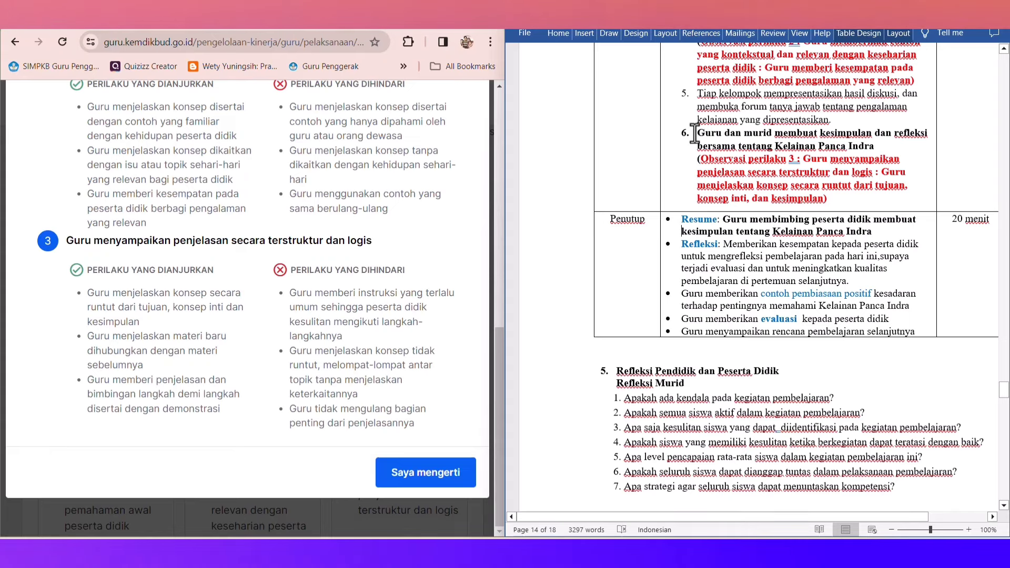
pyautogui.moveTo(695, 133); pyautogui.dragTo(858, 146)
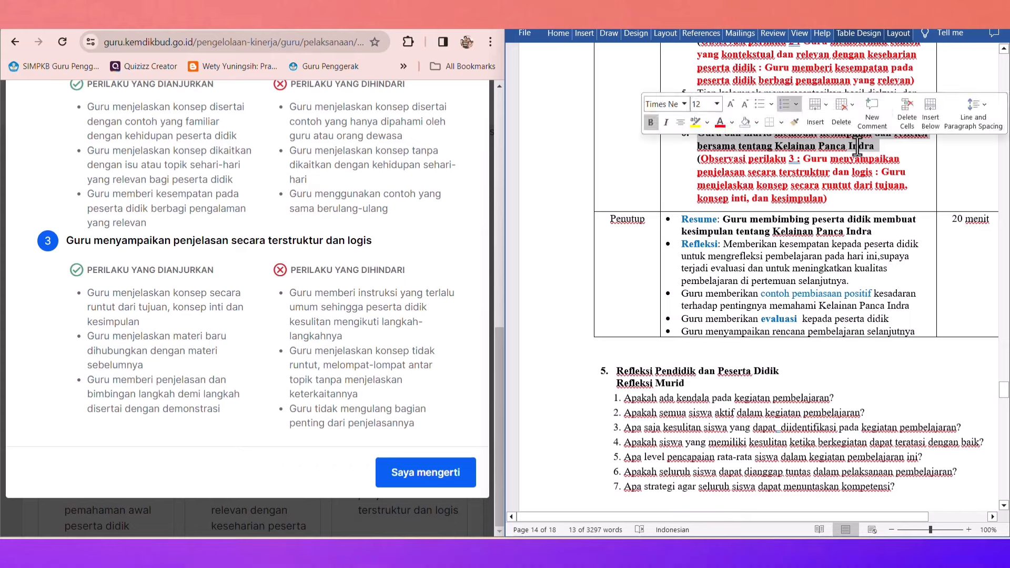
pyautogui.press('BackSpace')
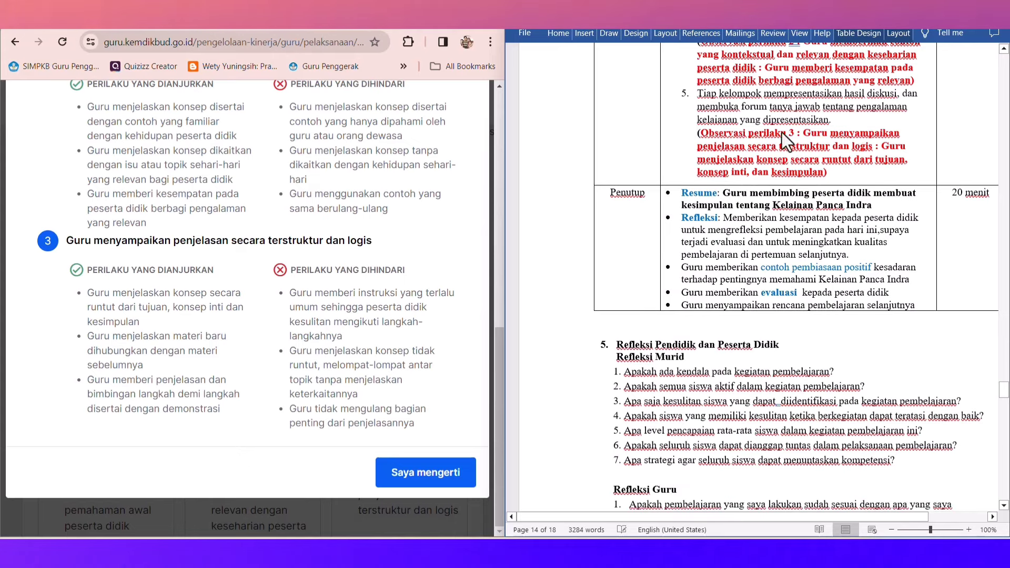
# Move the whole Observasi perilaku 3 note from Kegiatan Inti to a new line below the Resume sentence in Penutup
pyautogui.moveTo(696, 133); pyautogui.dragTo(713, 178)
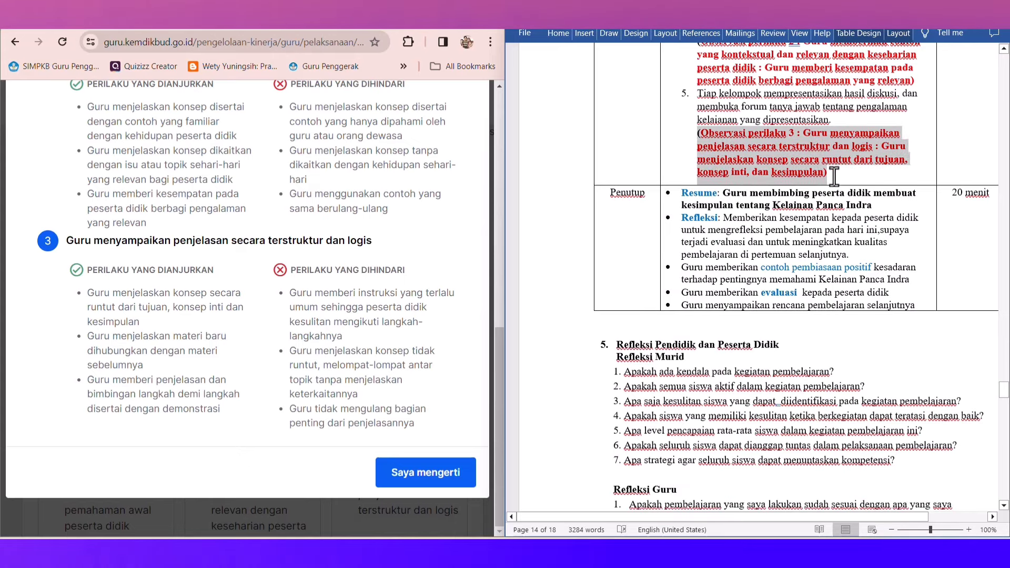
pyautogui.rightClick(715, 175)
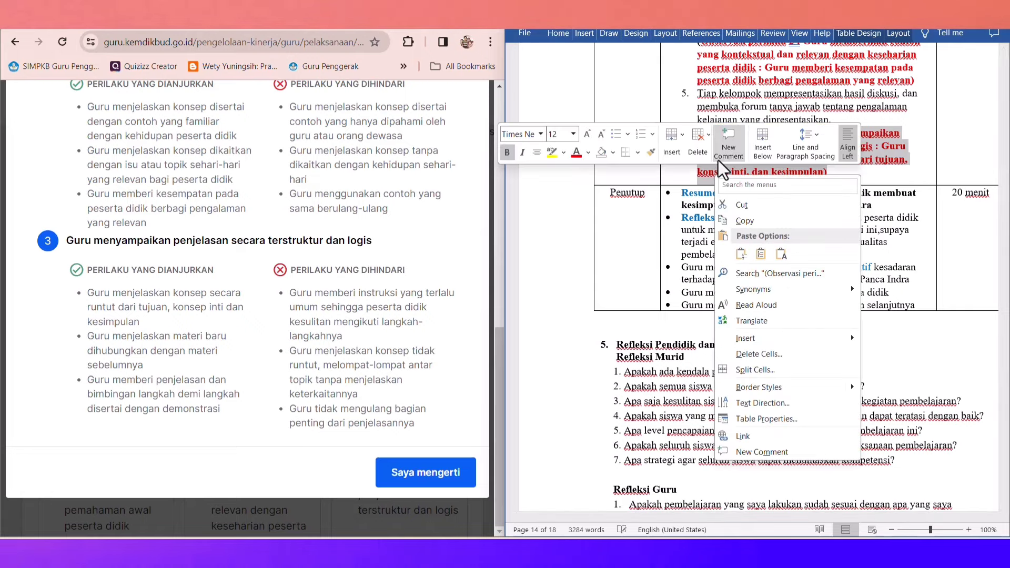
pyautogui.click(772, 206)
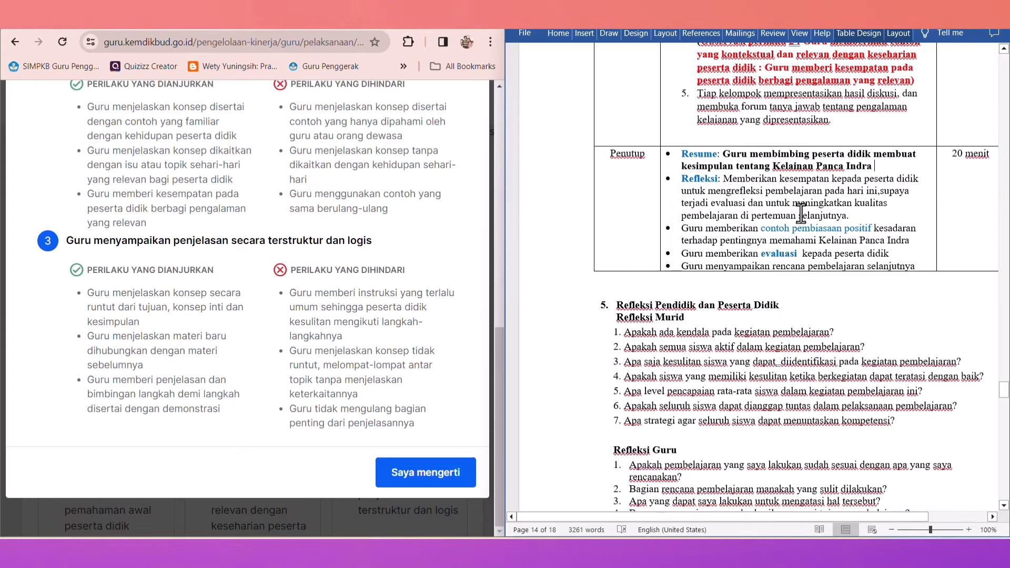
pyautogui.hotkey('shift', 'Return')
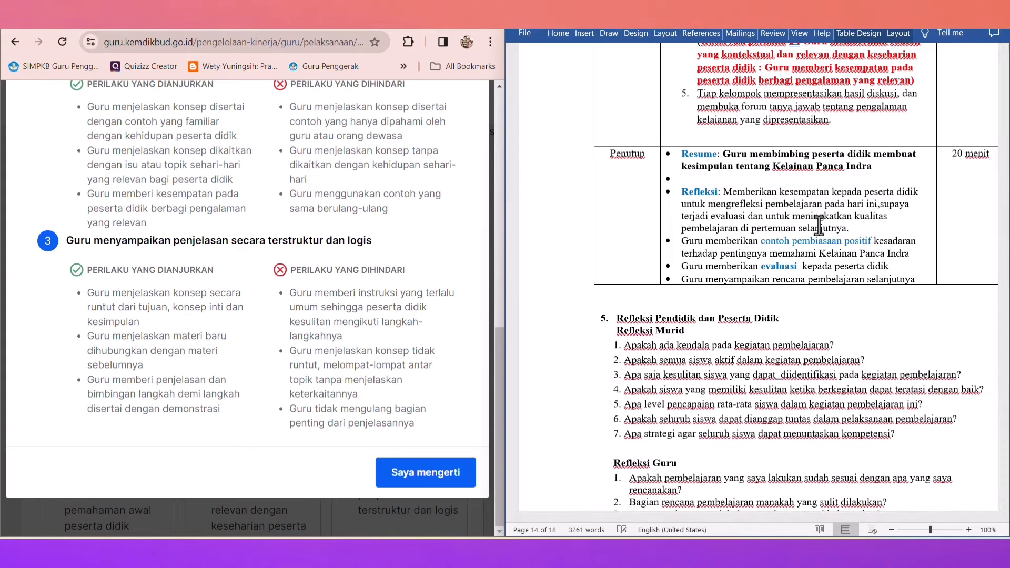
pyautogui.write('(Observasi perilaku 3 : Guru menyampaikan penjelasan secara terstruktur dan logis: Guru menjelaskan konsep secara runtut dari tujuan, konsep inti, dan kesimpulan)')
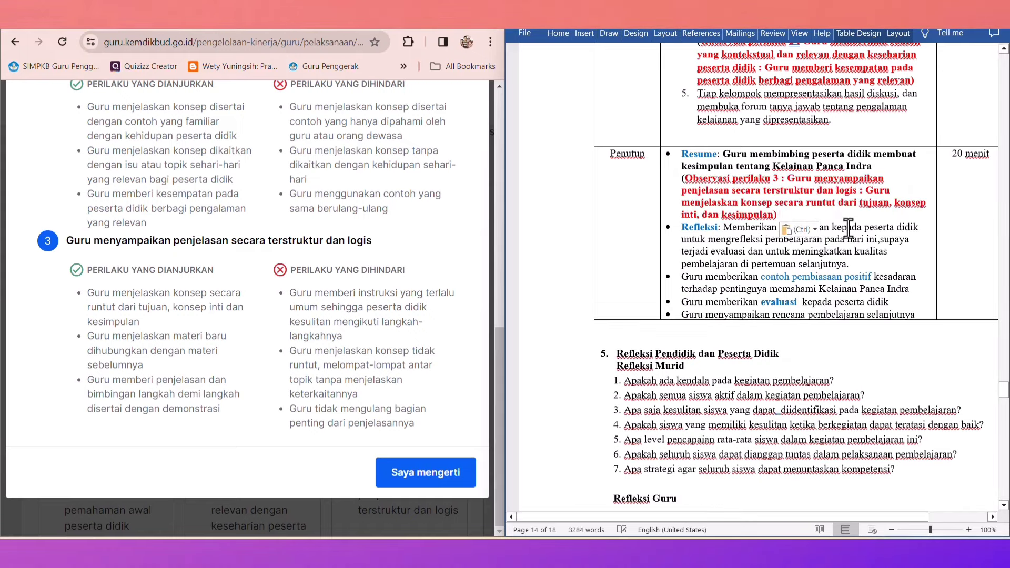
# Check the placement of the Perilaku 1, 2 and 3 notes across Pendahuluan, Kegiatan Inti and Penutup
pyautogui.scroll(15, 848, 227)
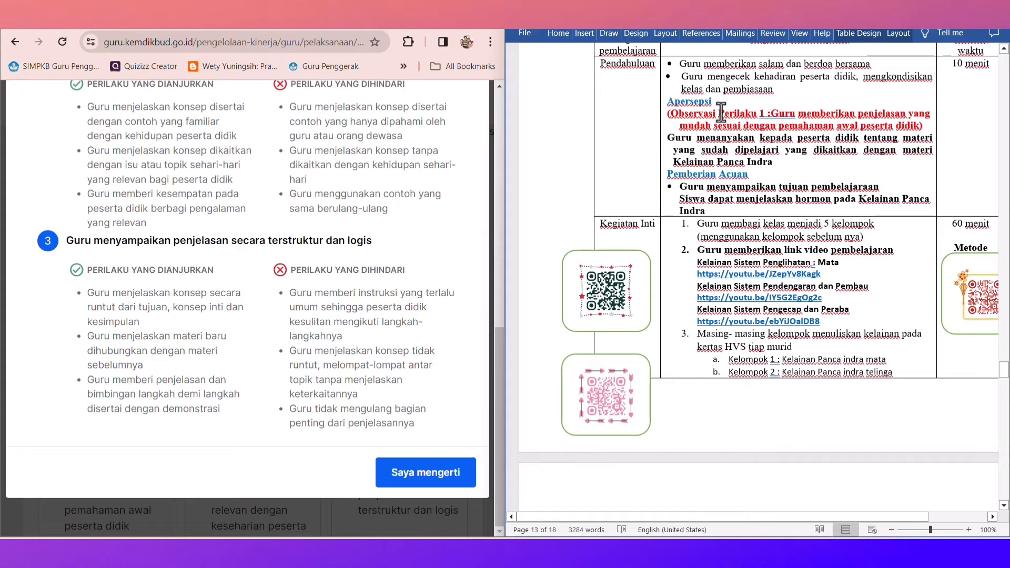
pyautogui.scroll(-8, 744, 167)
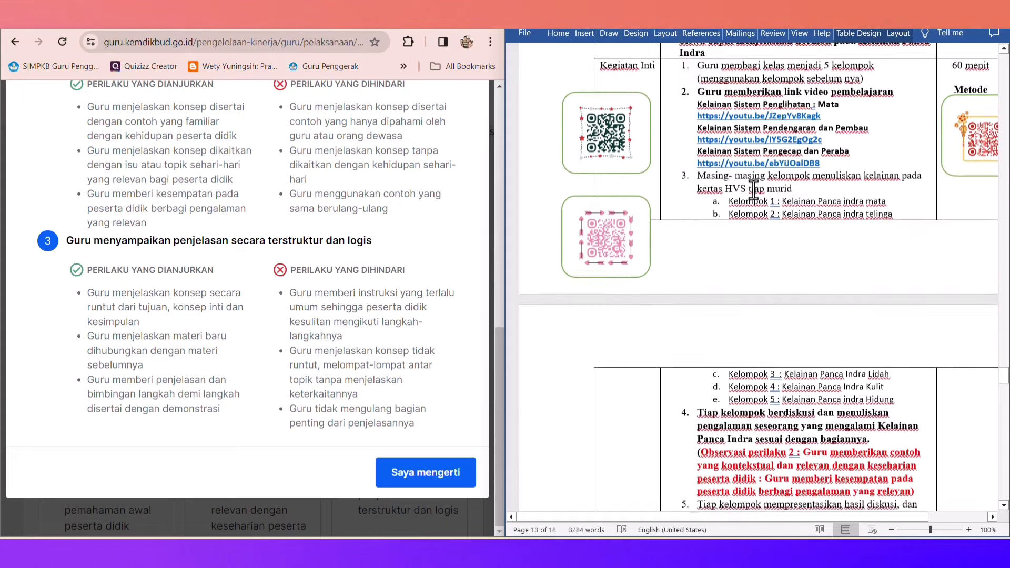
pyautogui.scroll(3, 754, 189)
pyautogui.scroll(-10, 753, 190)
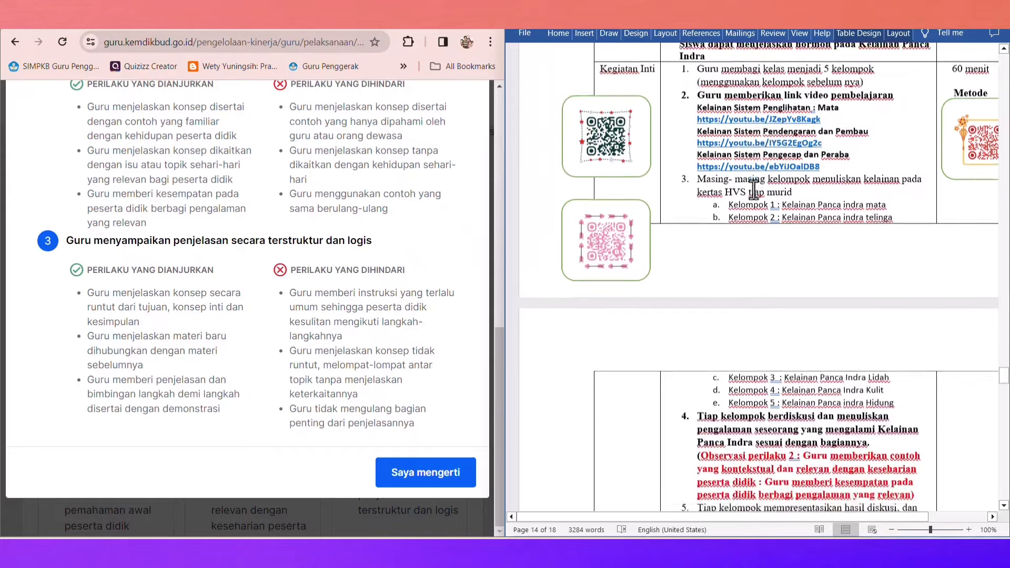
pyautogui.scroll(-2, 759, 177)
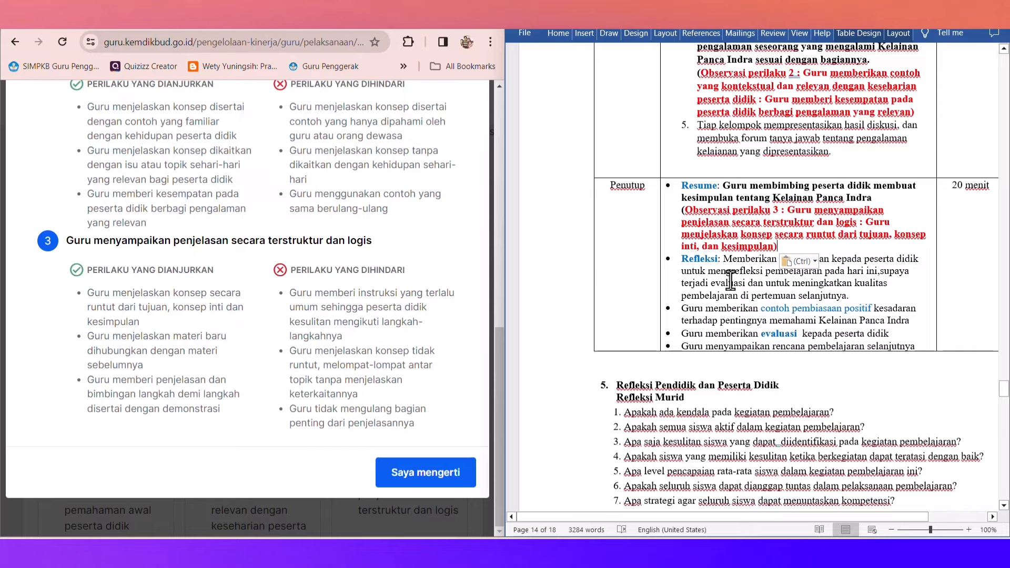
# Move the Refleksi Guru heading onto the next page, directly above its numbered questions
pyautogui.scroll(15, 738, 101)
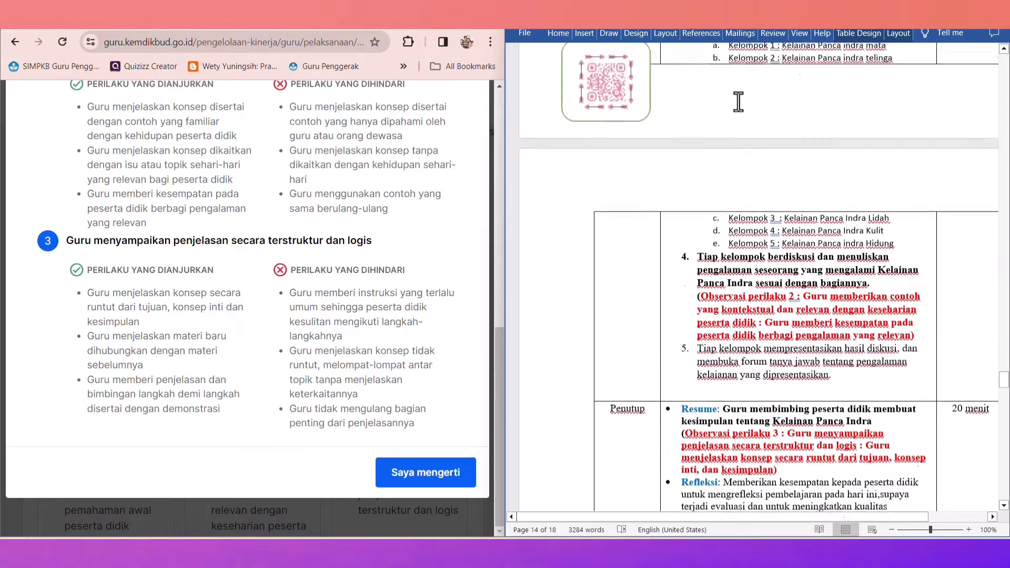
pyautogui.scroll(-15, 738, 101)
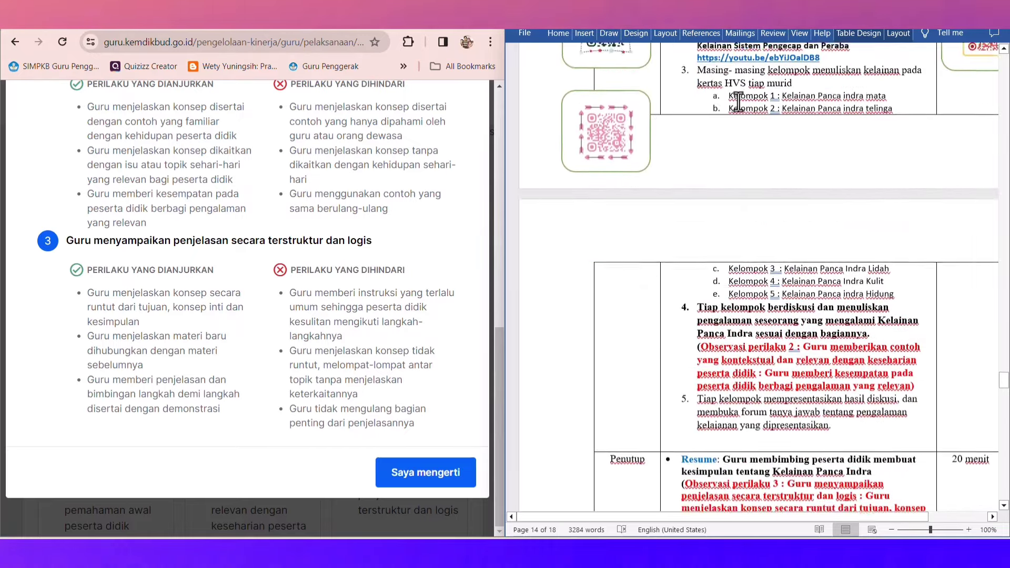
pyautogui.scroll(-10, 771, 228)
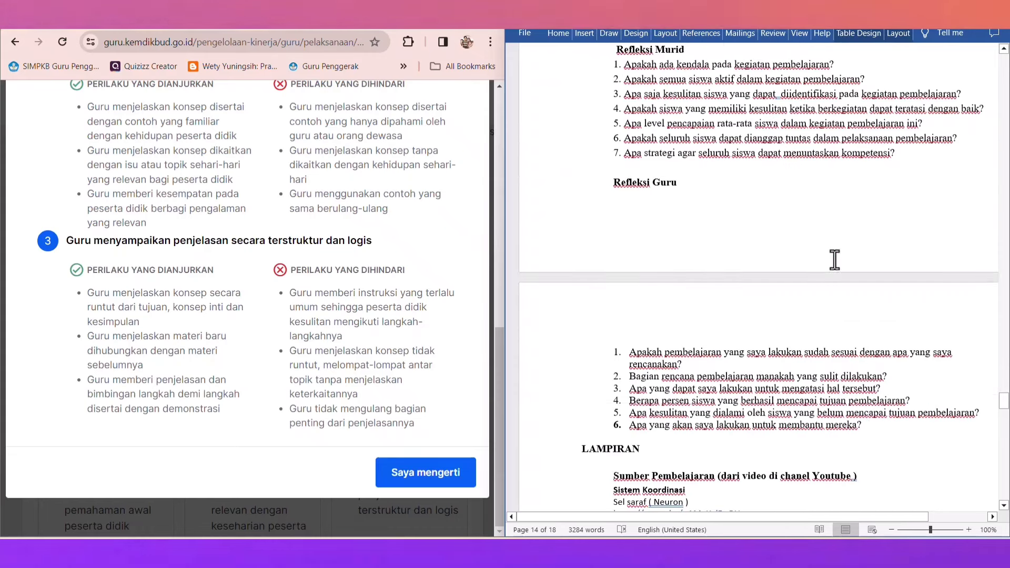
pyautogui.click(847, 236)
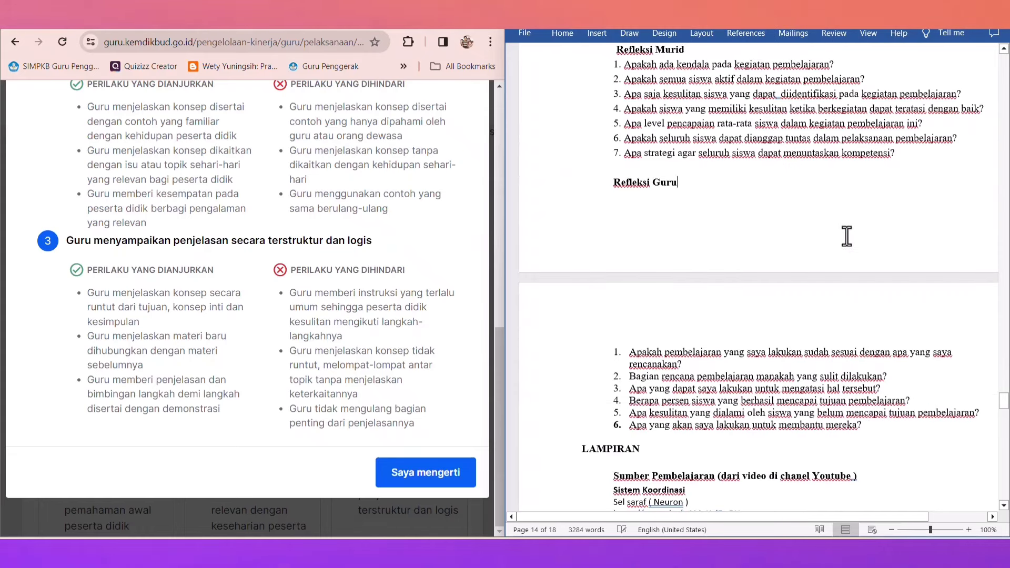
pyautogui.click(611, 187)
pyautogui.hotkey('ctrl', 'Return')
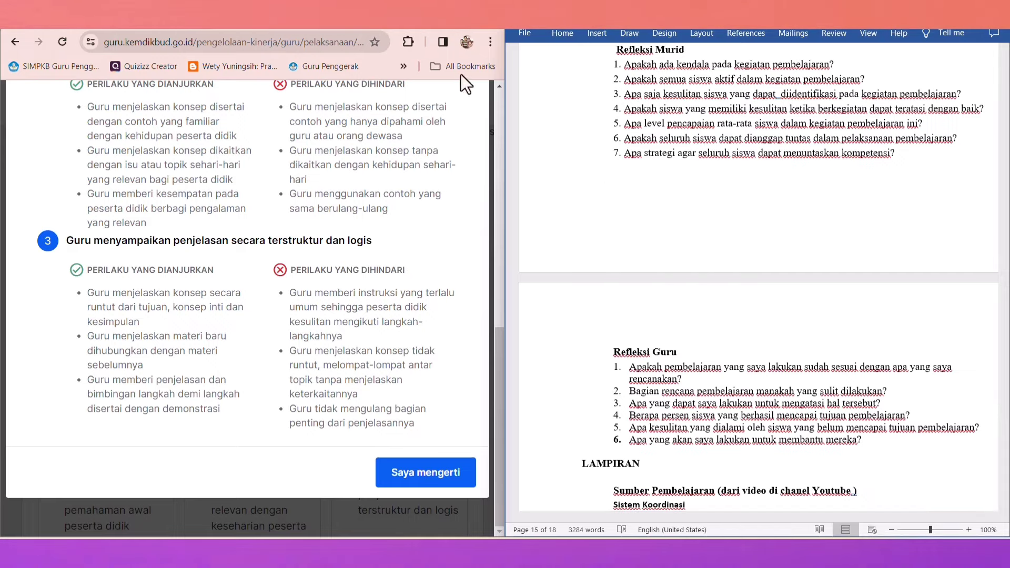
# Close the observation rubric and the Word lesson plan, and go to the web form's Unggah dokumen (Opsional) section
pyautogui.click(463, 473)
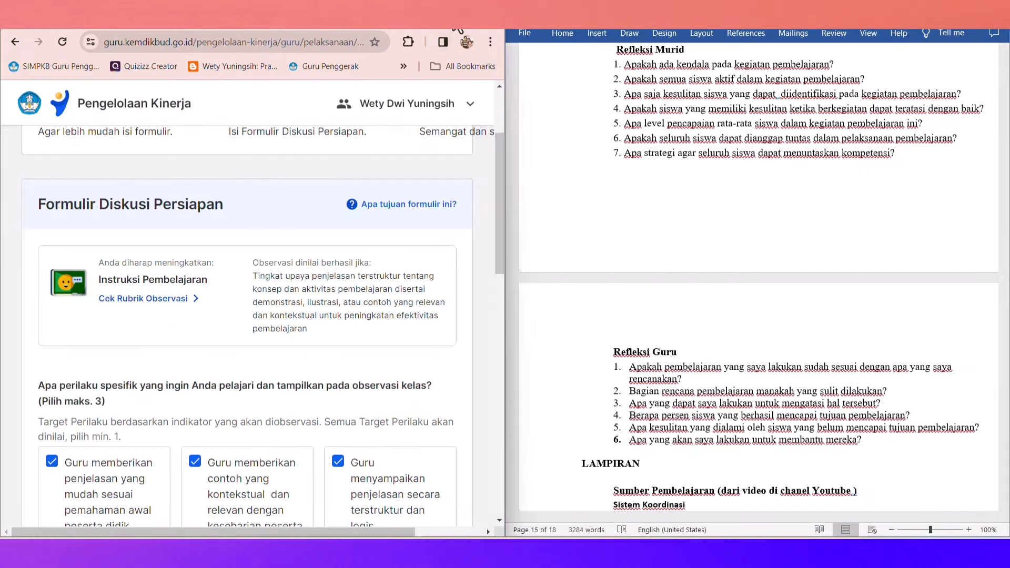
pyautogui.press('super+Up')
pyautogui.scroll(-15, 504, 304)
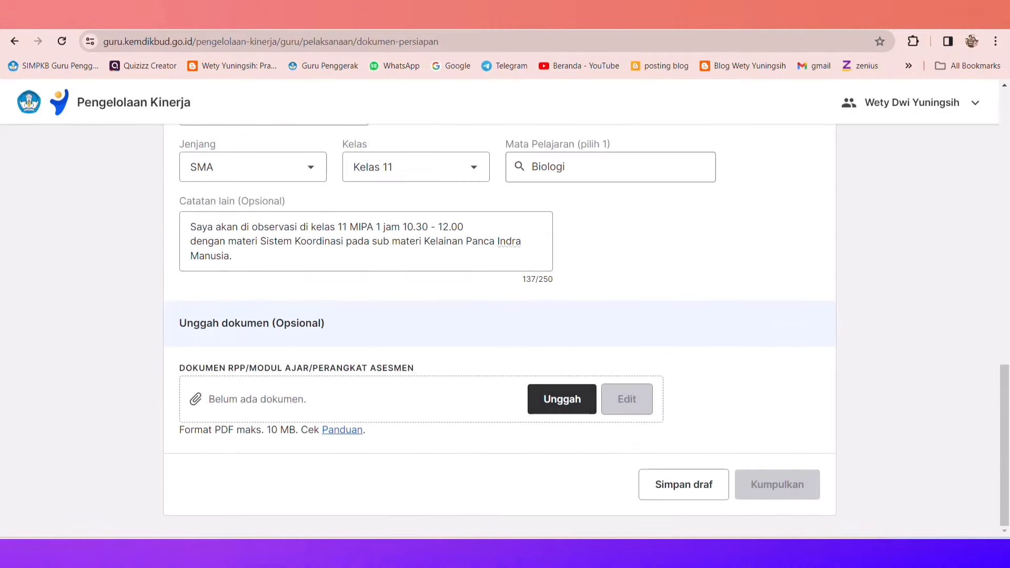
pyautogui.hotkey('alt', 'Tab')
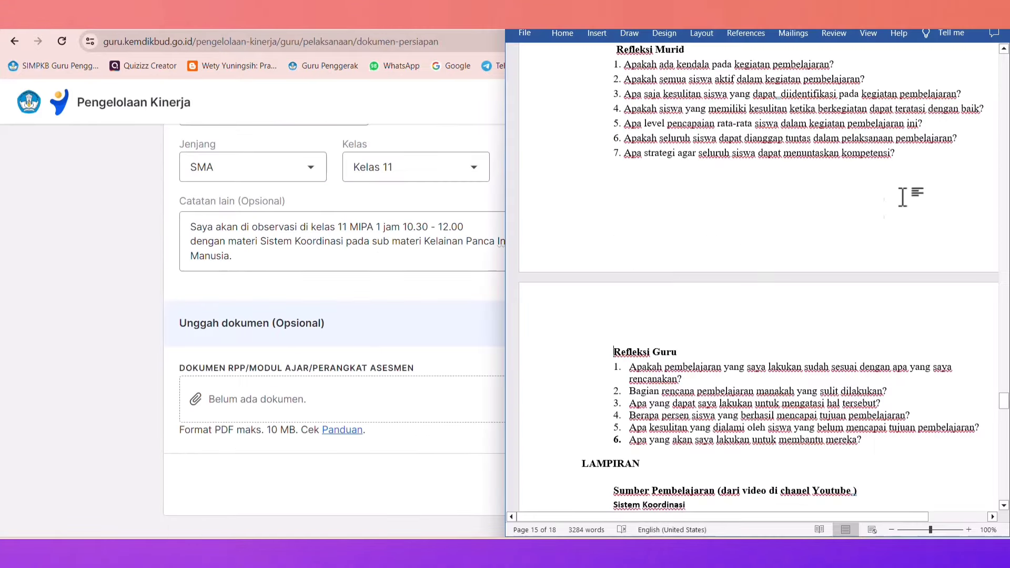
pyautogui.click(1005, 32)
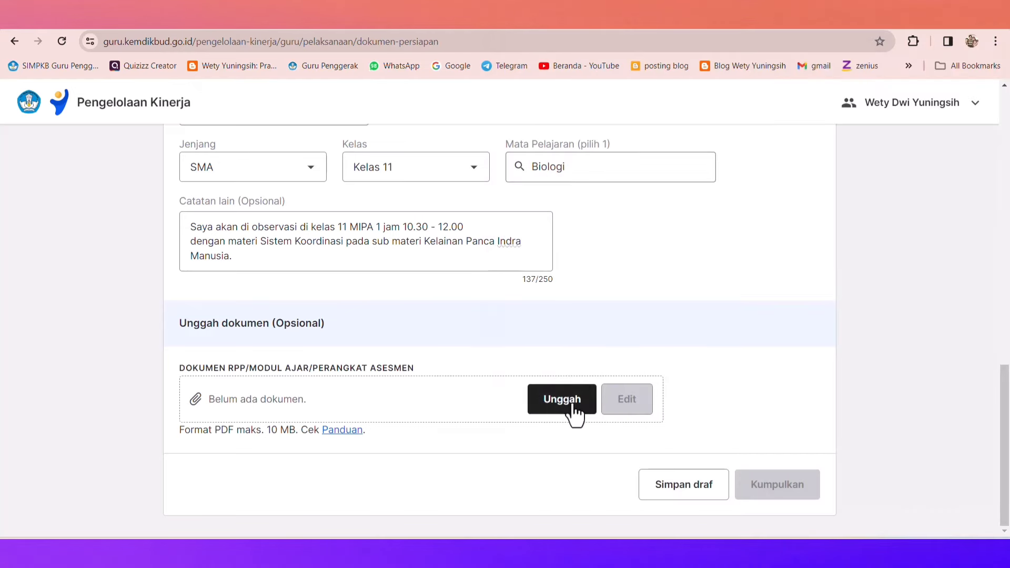
pyautogui.click(571, 405)
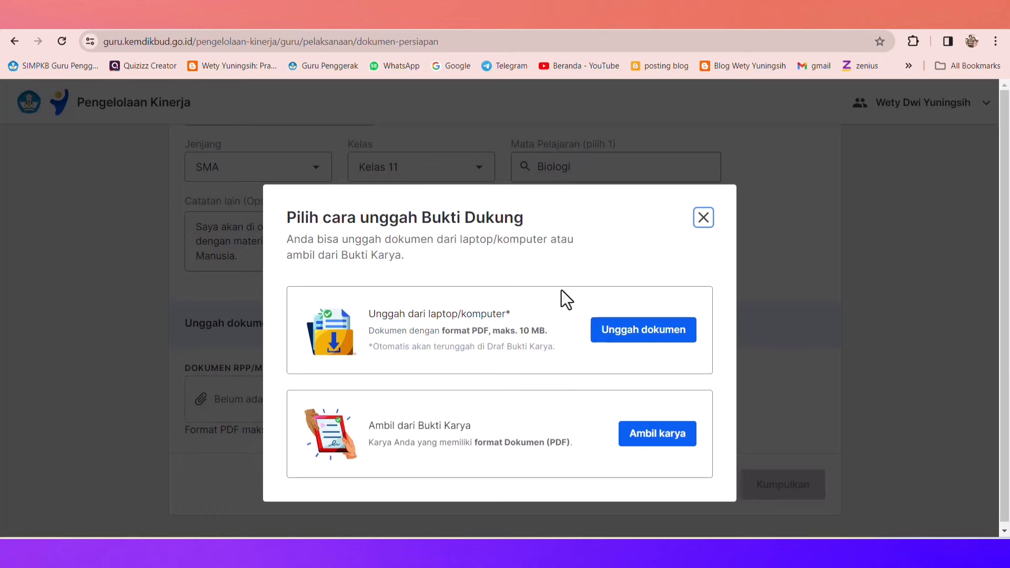
pyautogui.click(632, 340)
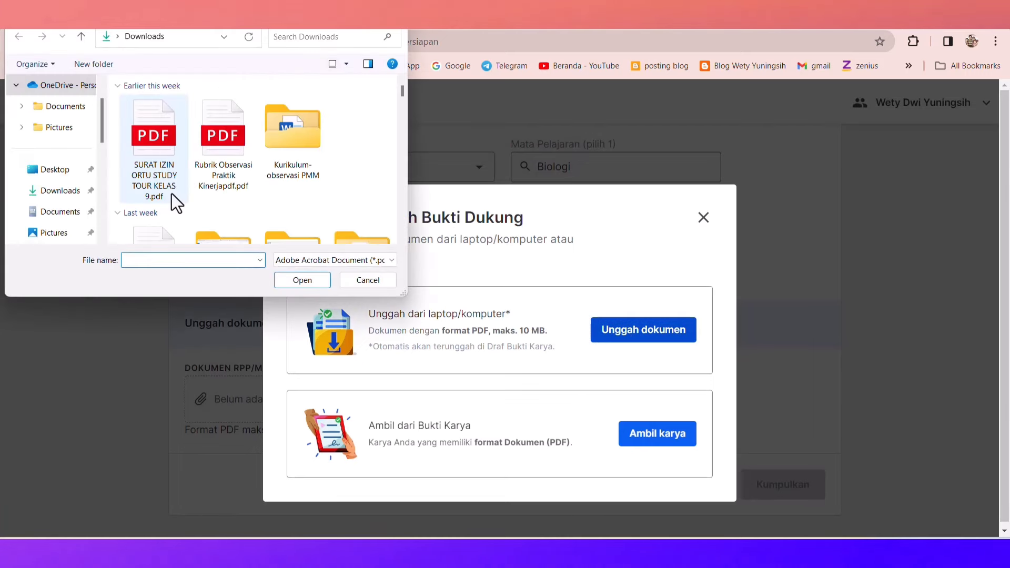
pyautogui.scroll(-3, 66, 224)
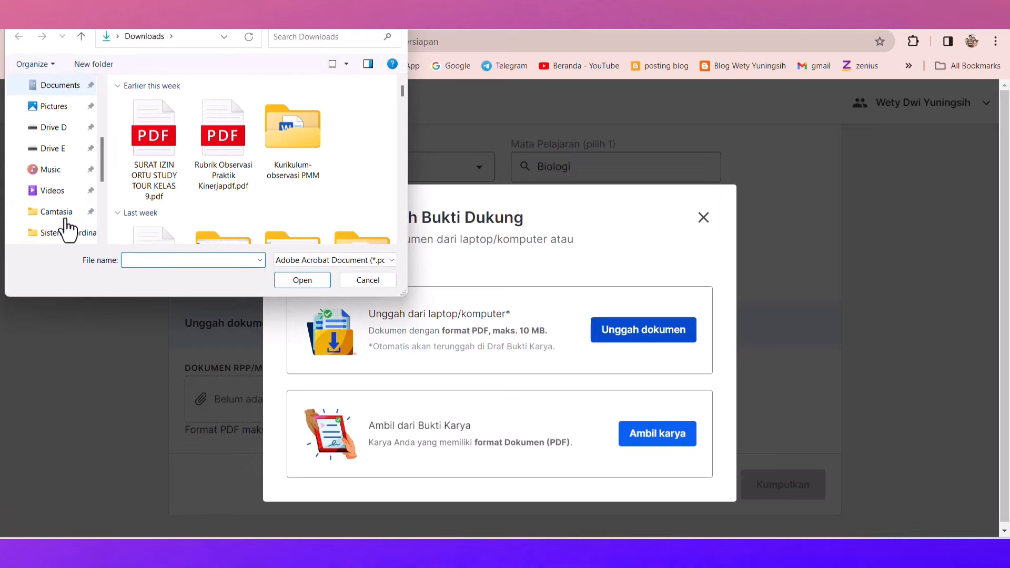
pyautogui.click(53, 130)
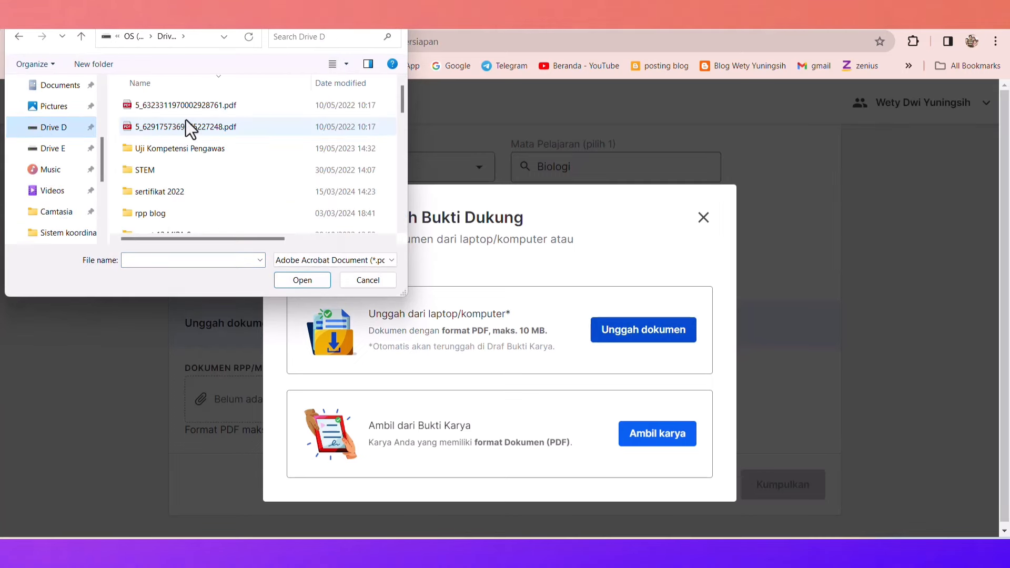
pyautogui.scroll(-5, 185, 118)
pyautogui.scroll(-2, 186, 119)
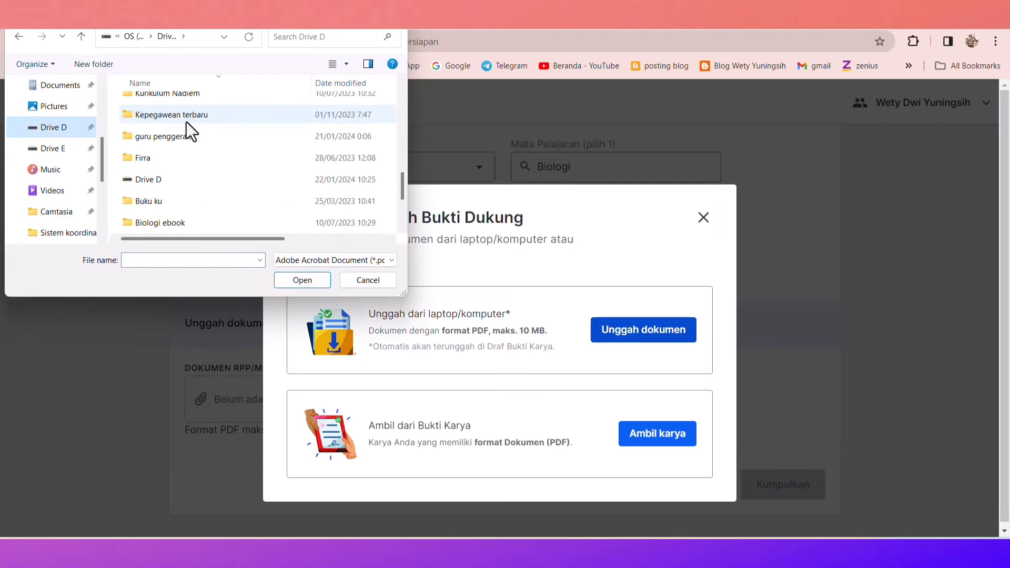
pyautogui.scroll(1, 187, 122)
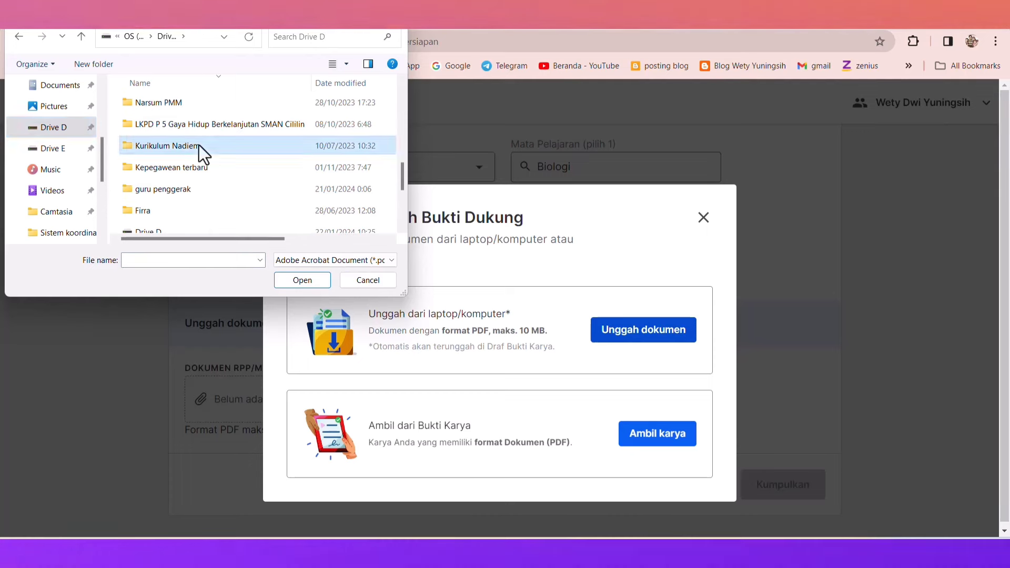
pyautogui.doubleClick(199, 144)
pyautogui.doubleClick(186, 150)
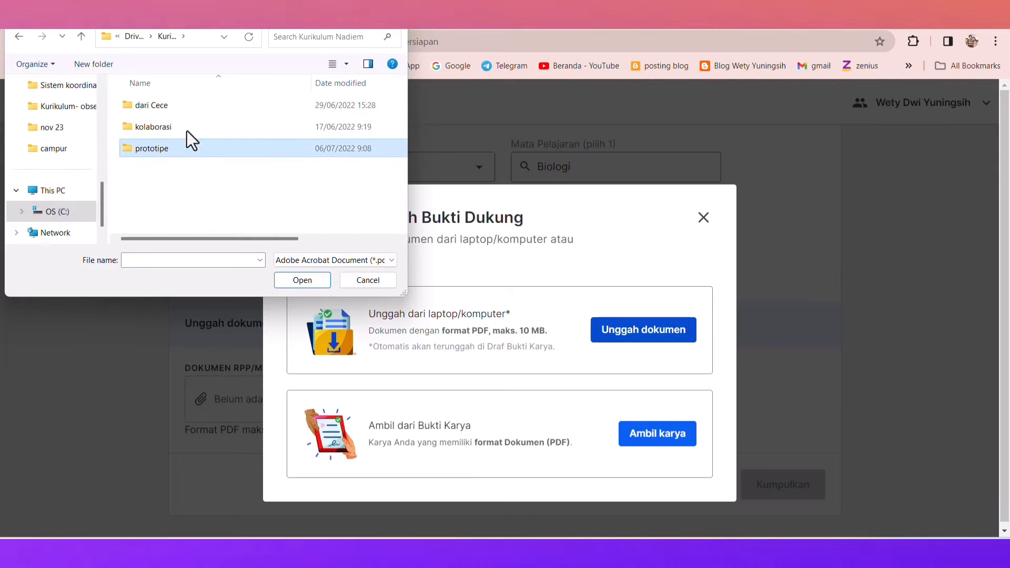
pyautogui.doubleClick(182, 105)
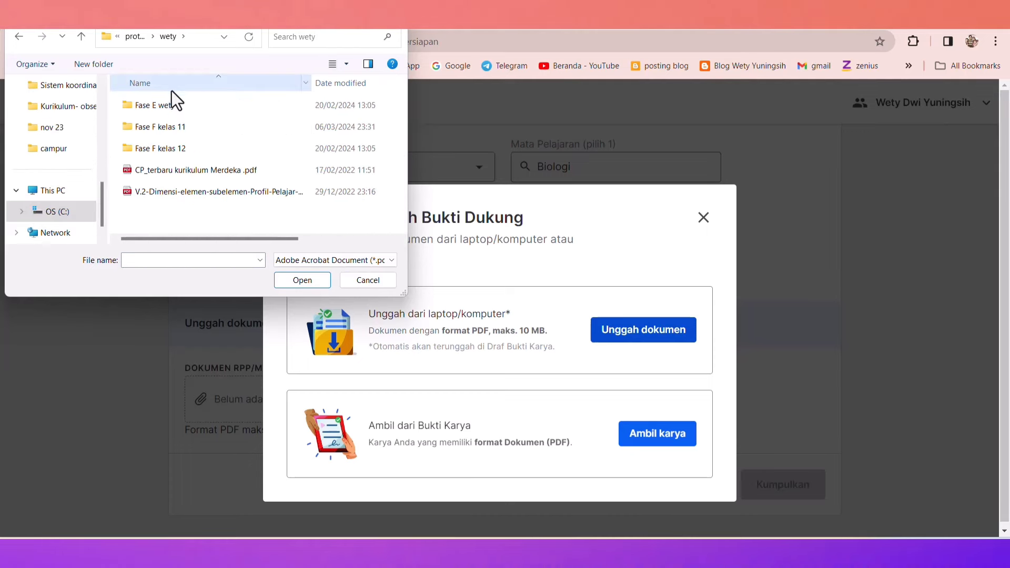
pyautogui.doubleClick(191, 126)
pyautogui.doubleClick(195, 171)
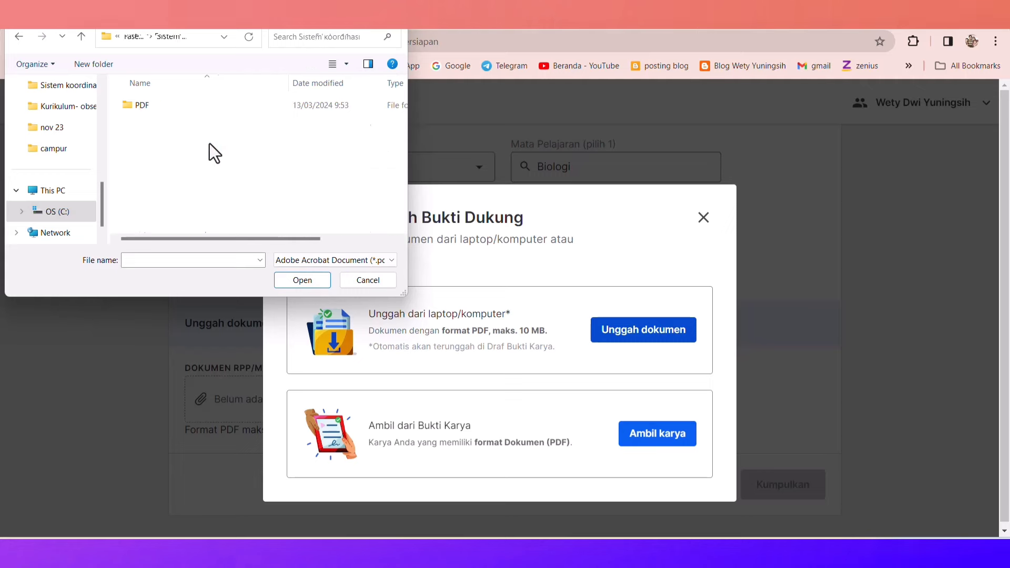
pyautogui.click(145, 104)
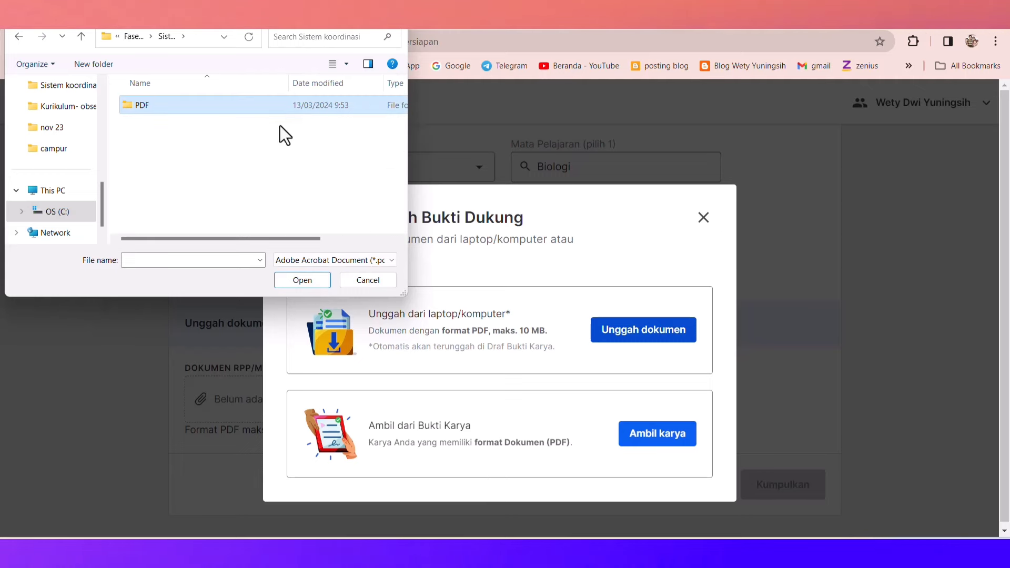
pyautogui.click(365, 282)
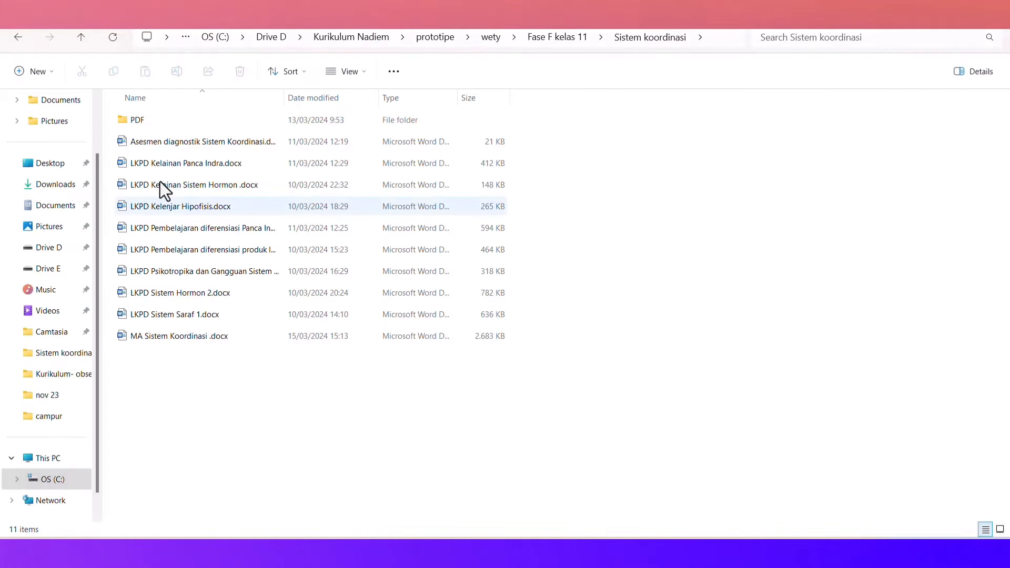
# Open MA Sistem Koordinasi .docx from the Sistem koordinasi folder in Word and go to the Pertemuan Ke – 8 plan
pyautogui.click(167, 336)
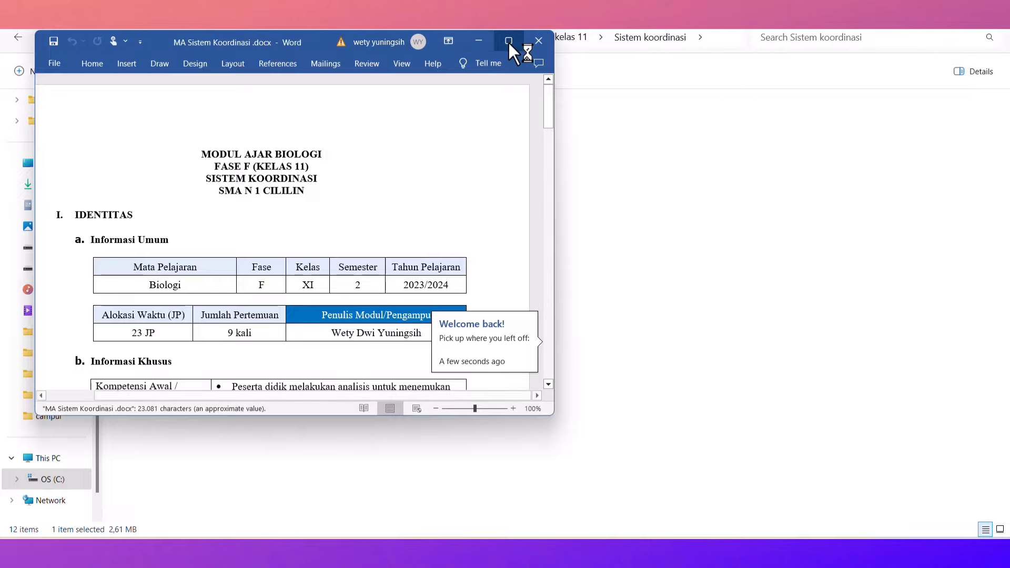
pyautogui.click(508, 41)
pyautogui.scroll(-10, 700, 315)
pyautogui.scroll(-5, 678, 301)
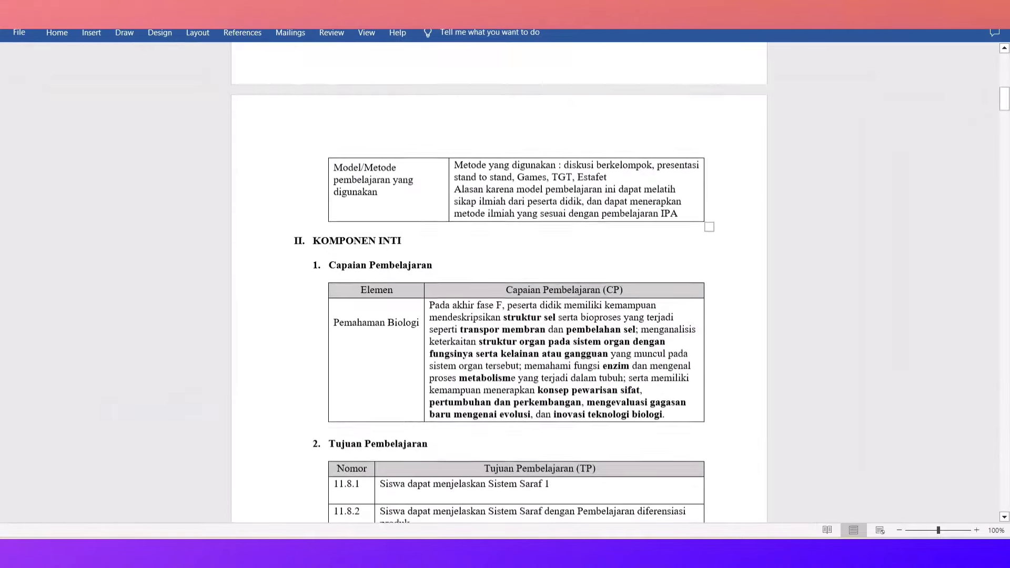
pyautogui.moveTo(1004, 100); pyautogui.dragTo(1004, 368)
pyautogui.moveTo(1009, 431); pyautogui.dragTo(1009, 387)
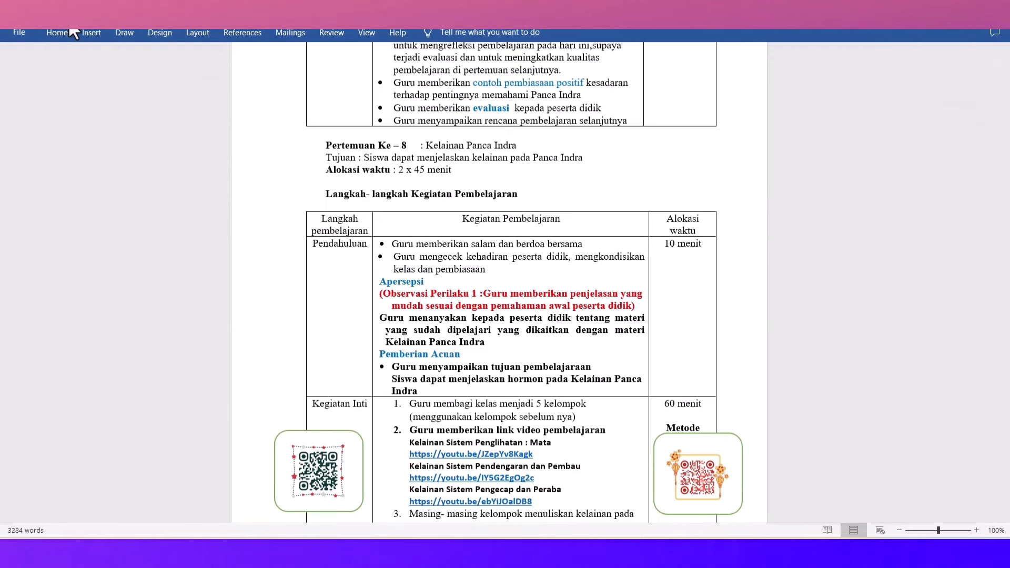
# Start saving a copy of the lesson plan on This PC and open the Drive D folder inside Documents
pyautogui.click(20, 33)
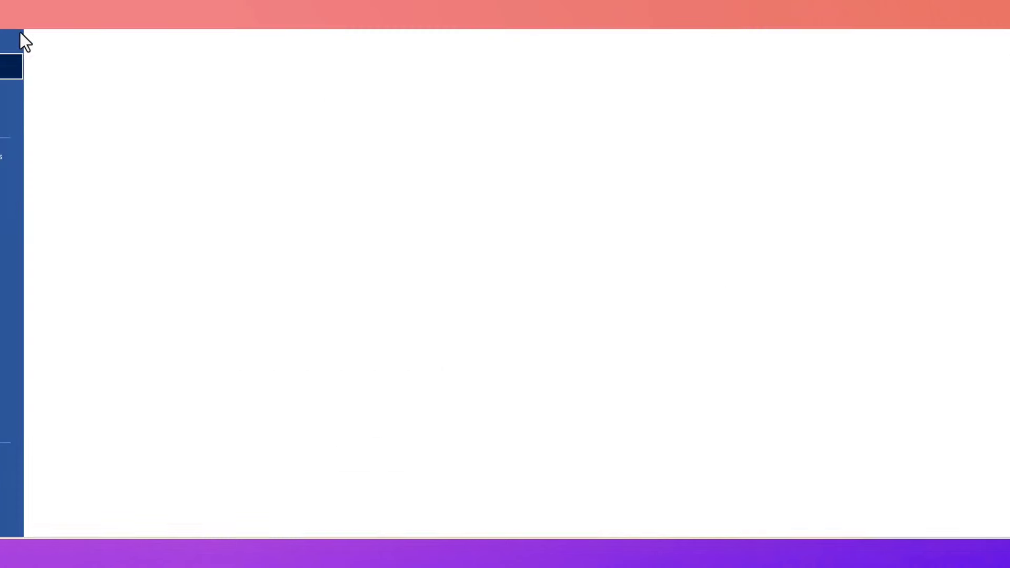
pyautogui.click(44, 236)
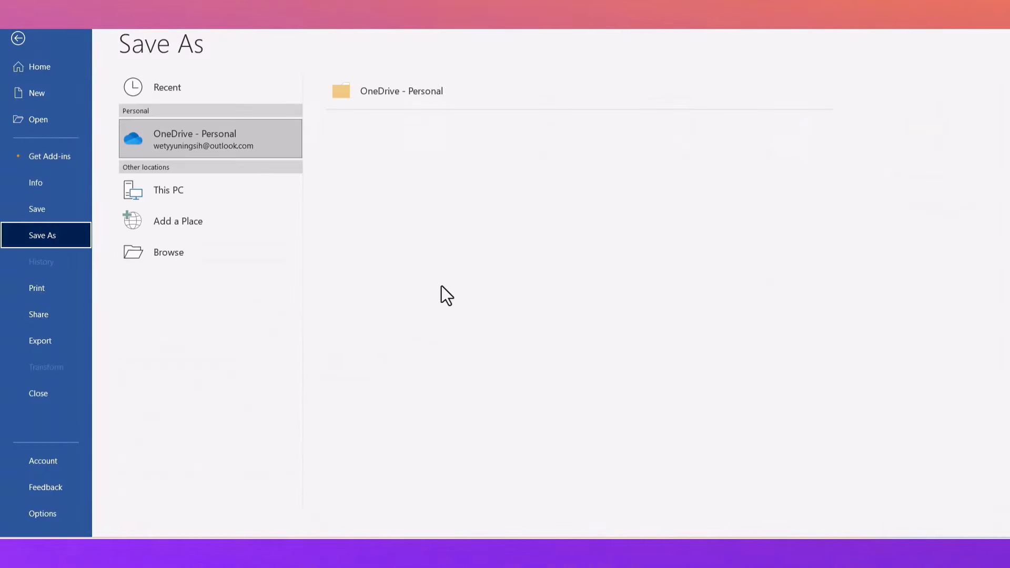
pyautogui.click(158, 198)
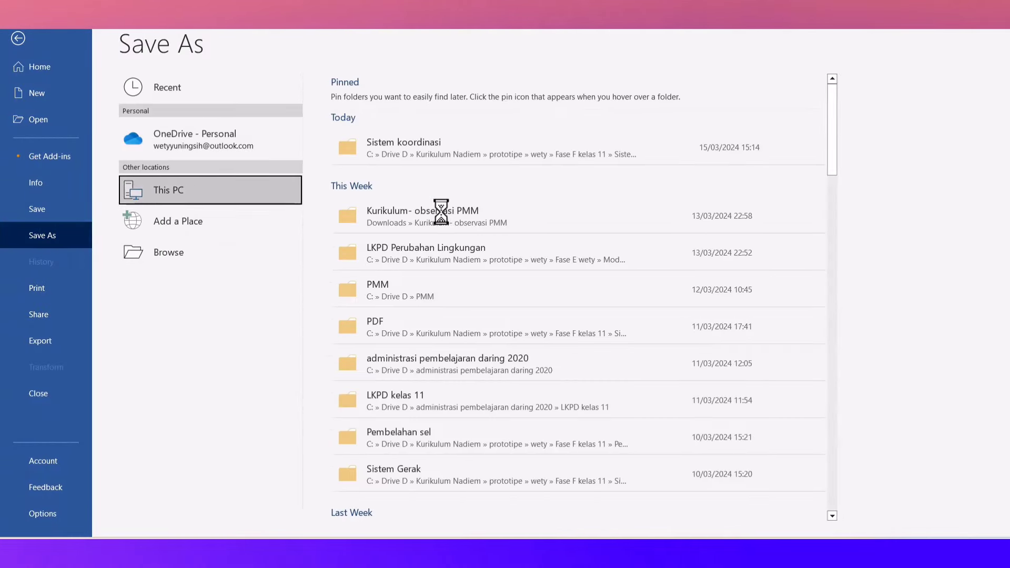
pyautogui.click(434, 151)
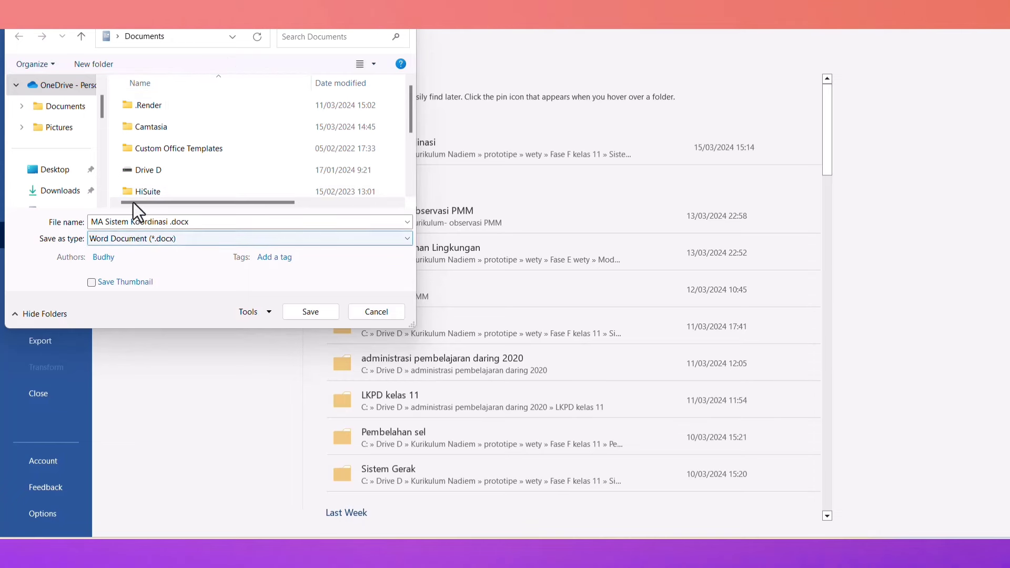
pyautogui.scroll(-5, 184, 168)
pyautogui.scroll(5, 161, 153)
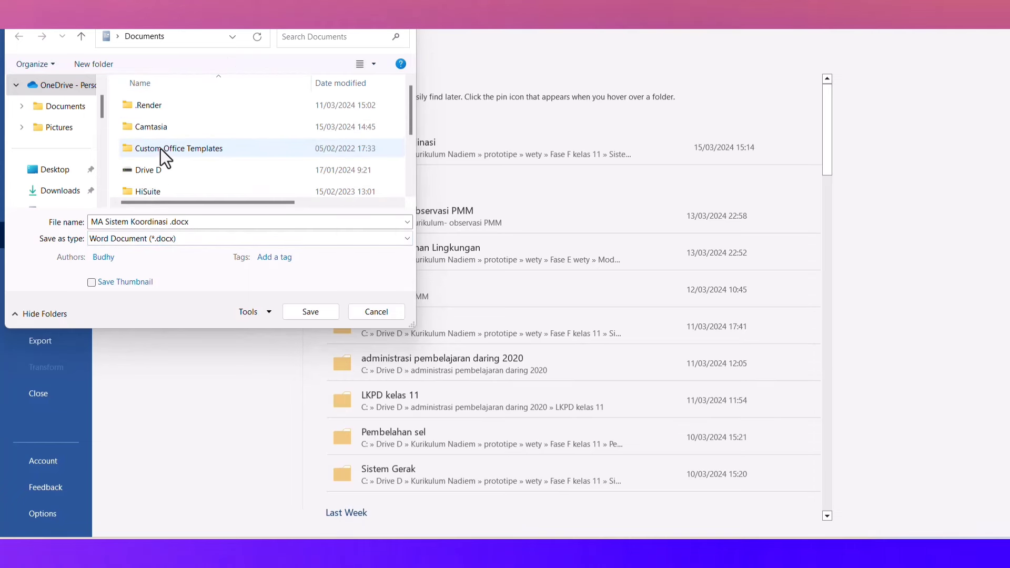
pyautogui.click(162, 261)
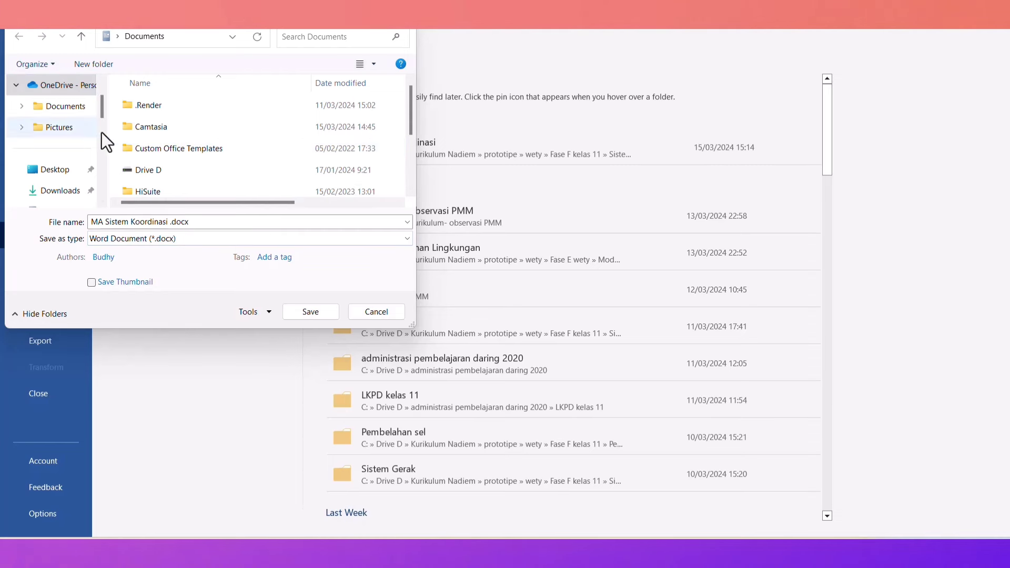
pyautogui.doubleClick(154, 170)
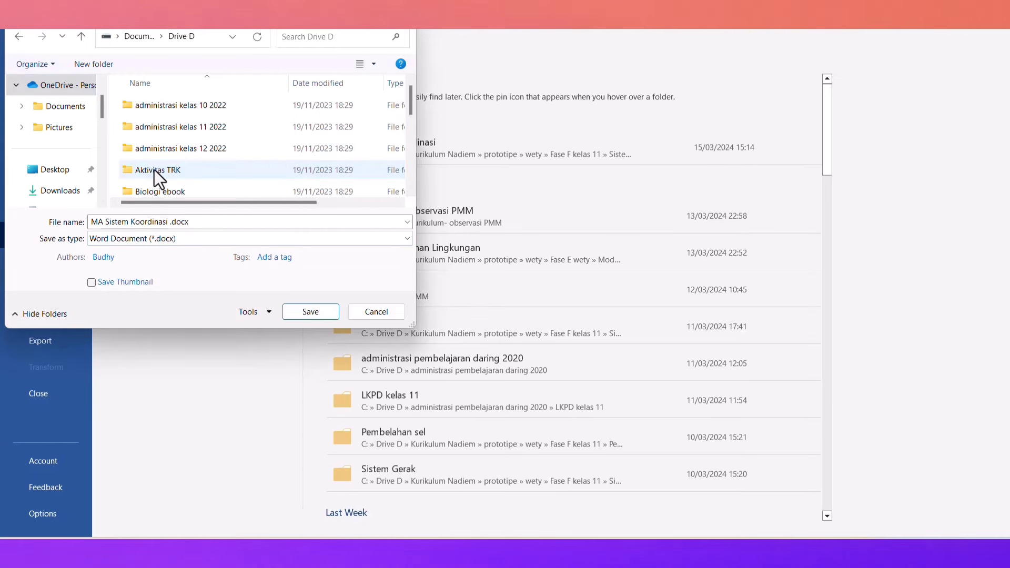
# Look through the Drive D folder inside Documents for the lesson plan's curriculum folder
pyautogui.scroll(-2, 182, 123)
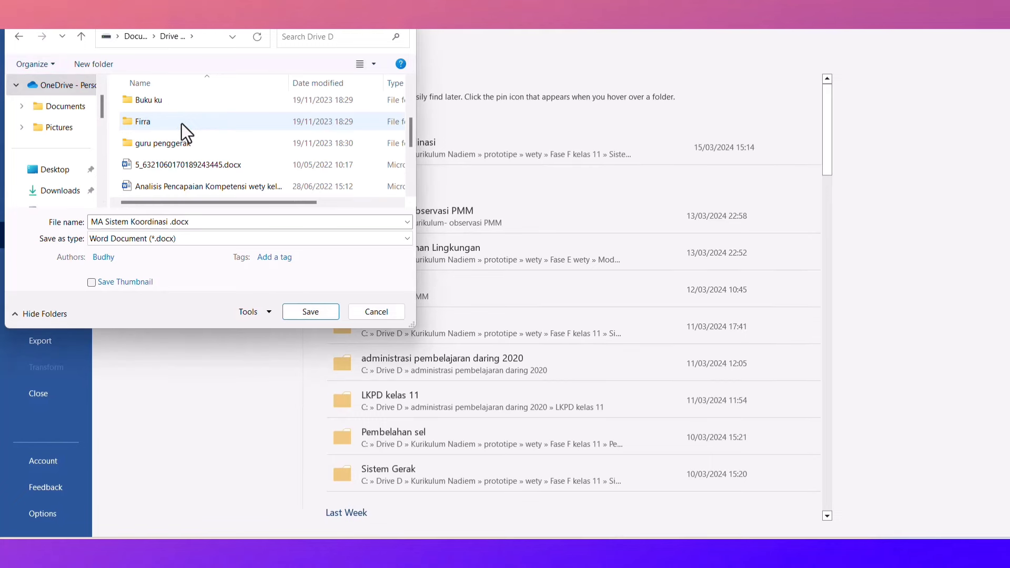
pyautogui.scroll(-1, 181, 123)
pyautogui.scroll(2, 182, 124)
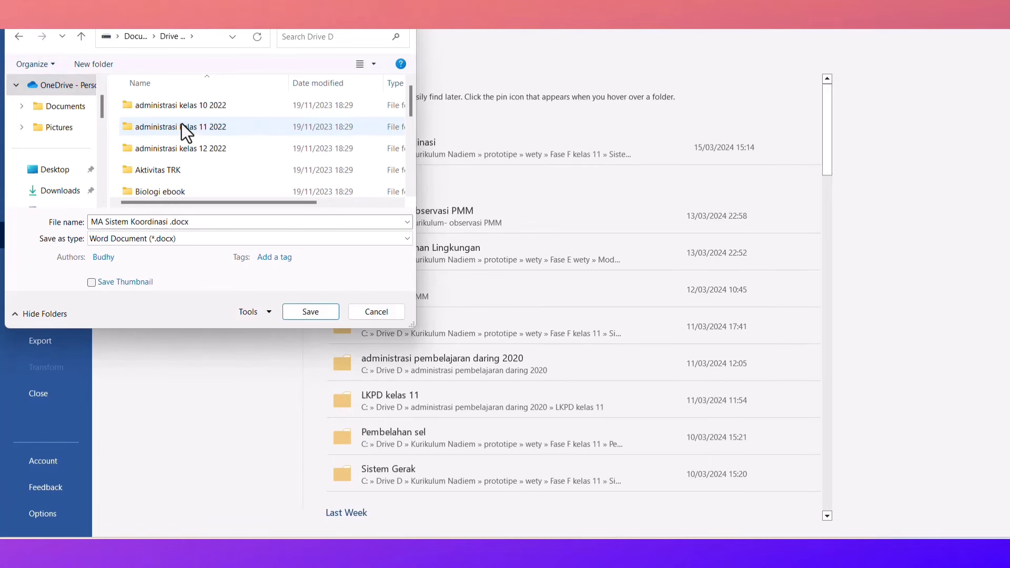
pyautogui.scroll(-1, 181, 123)
pyautogui.scroll(-2, 188, 153)
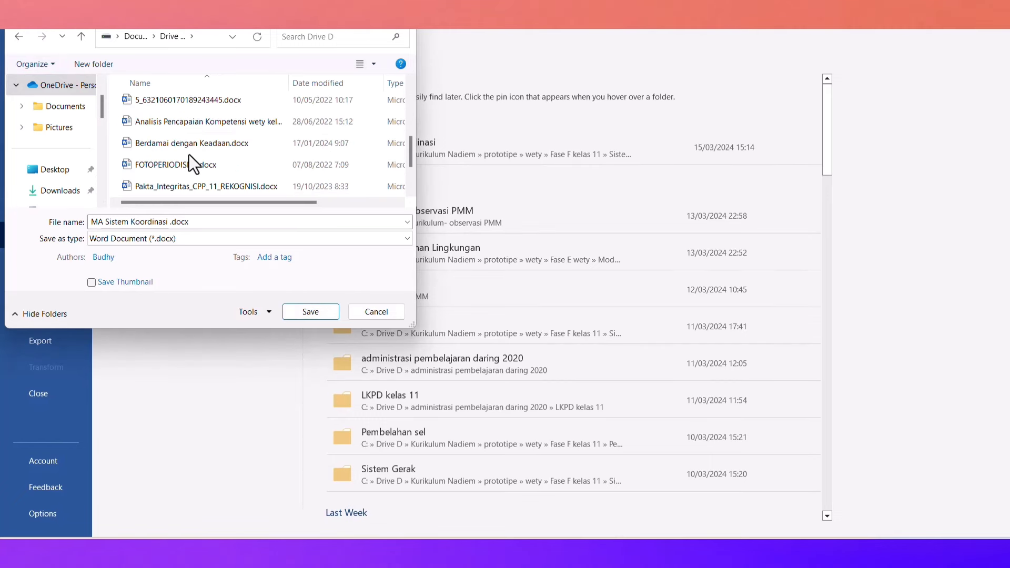
pyautogui.scroll(-1, 189, 154)
pyautogui.scroll(5, 188, 153)
pyautogui.scroll(-1, 188, 153)
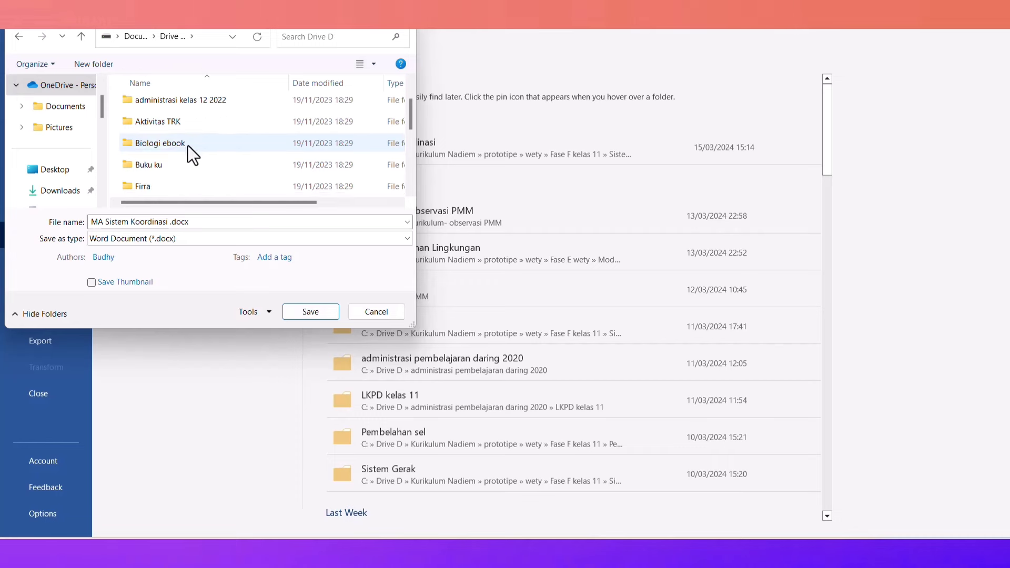
pyautogui.scroll(-5, 187, 147)
pyautogui.scroll(4, 188, 145)
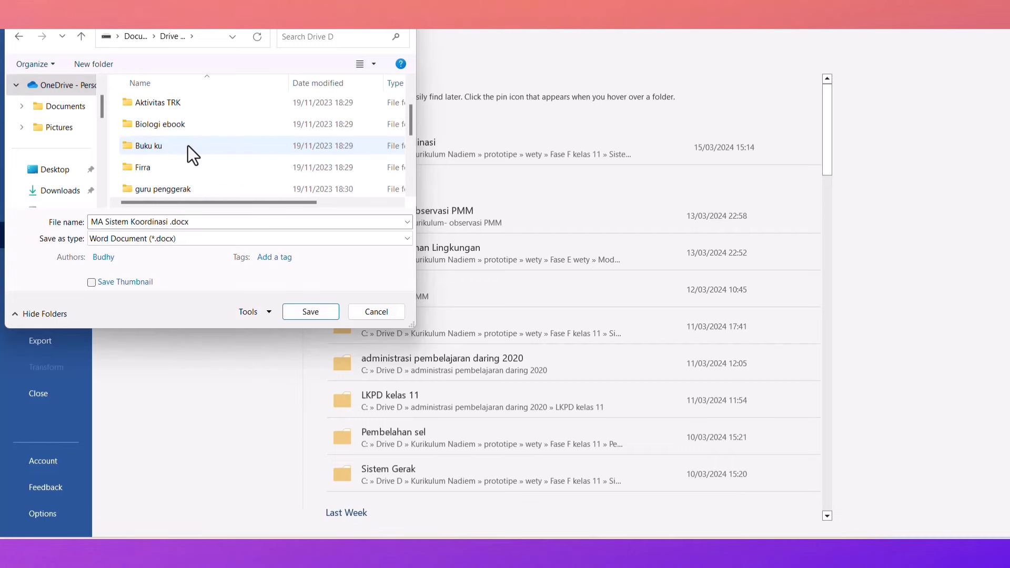
pyautogui.scroll(-2, 42, 179)
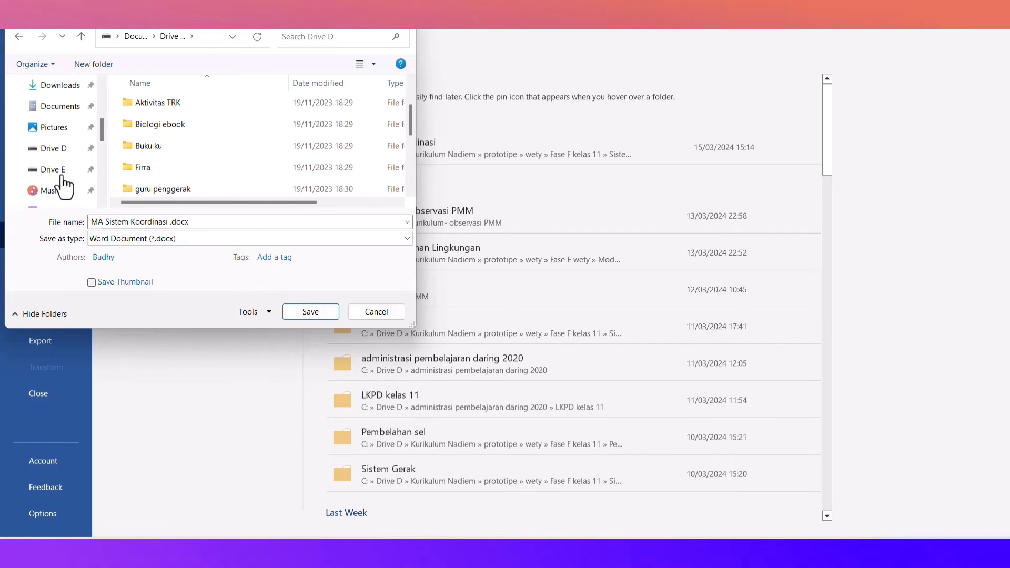
# Set the save location to the Sistem koordinasi PDF folder in Fase F kelas 11, under Kurikulum Nadiem > prototipe on the C: drive's Drive D
pyautogui.click(64, 153)
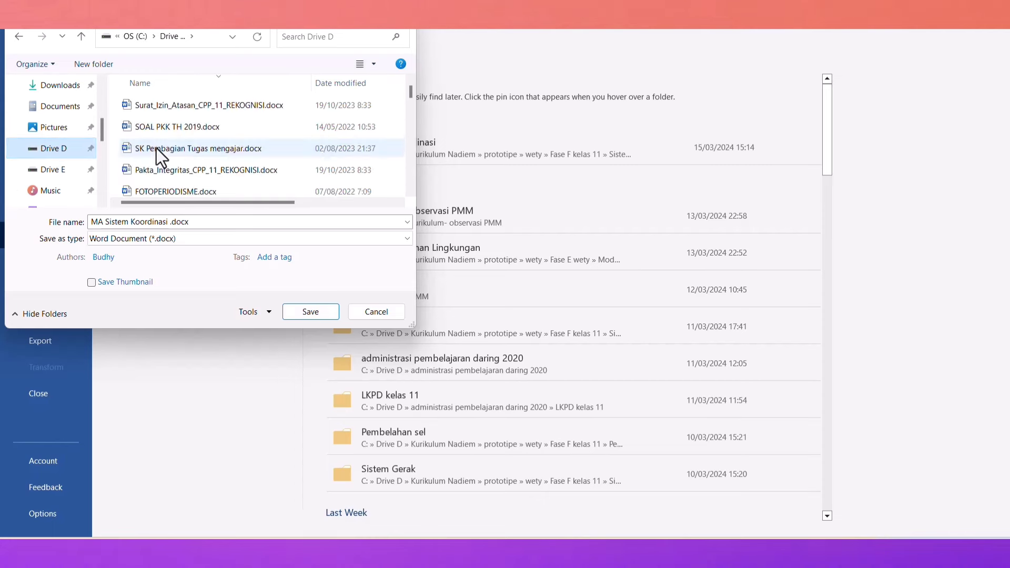
pyautogui.scroll(-3, 157, 148)
pyautogui.scroll(-4, 158, 146)
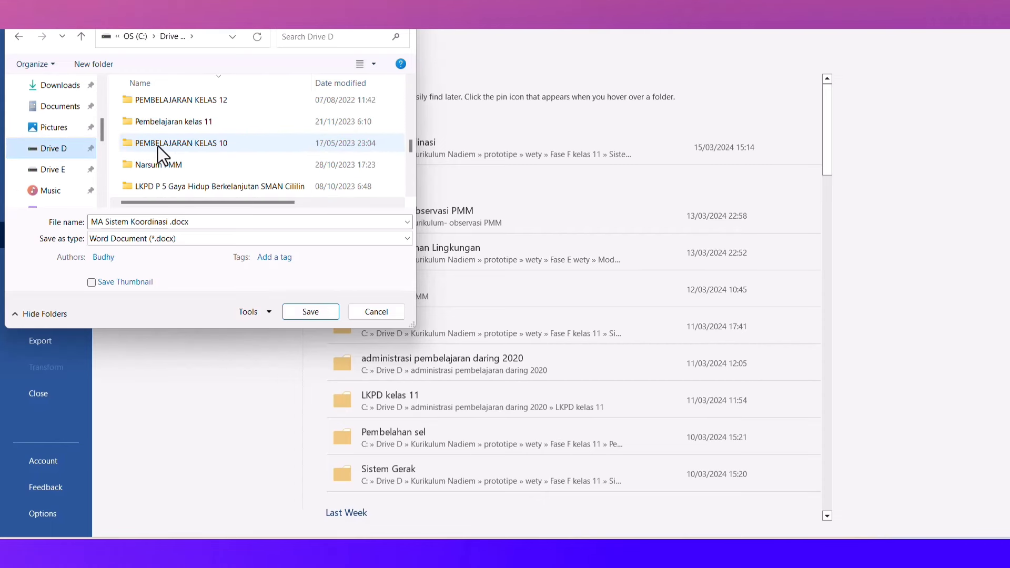
pyautogui.scroll(-1, 157, 144)
pyautogui.doubleClick(158, 144)
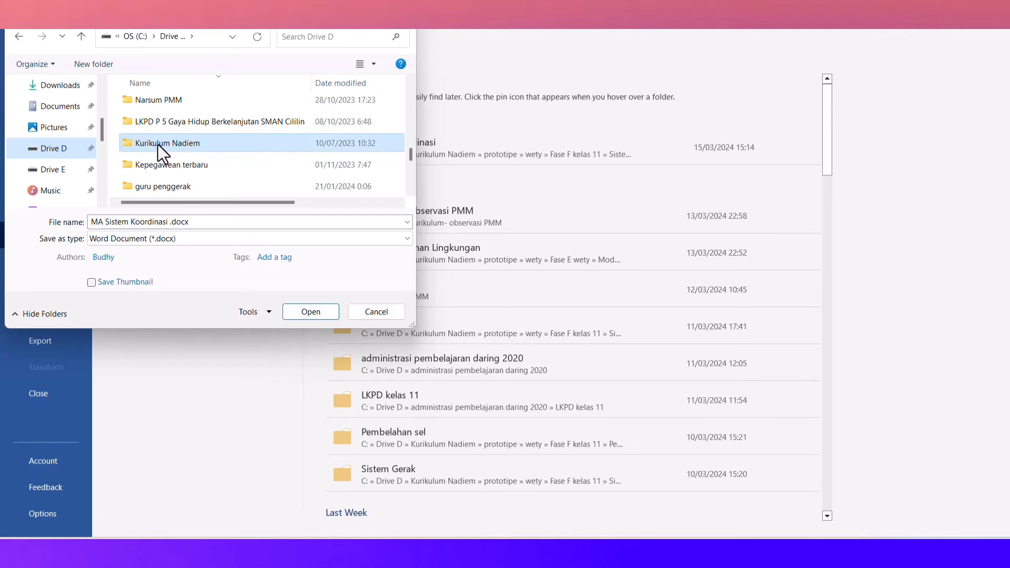
pyautogui.click(164, 147)
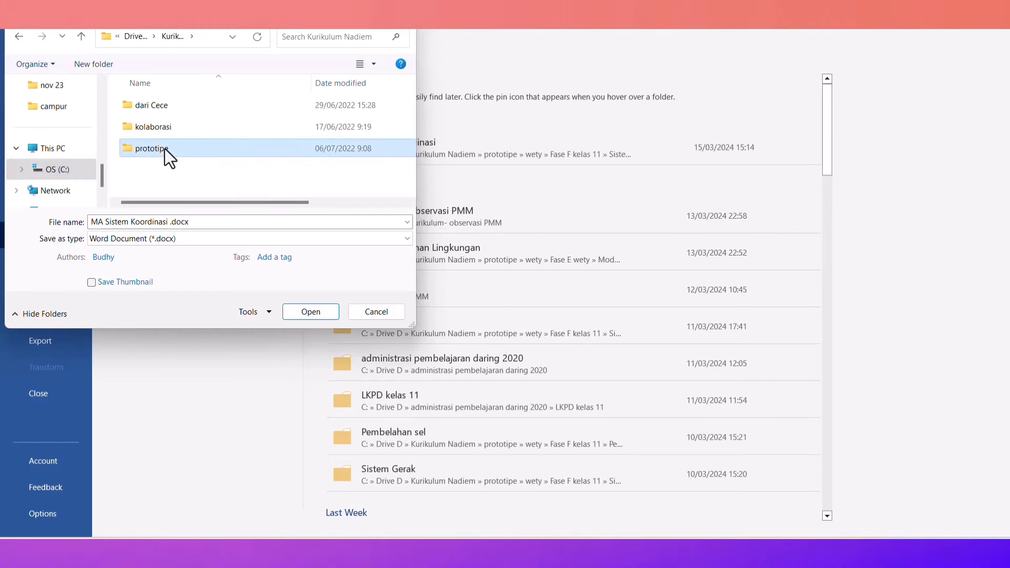
pyautogui.doubleClick(158, 106)
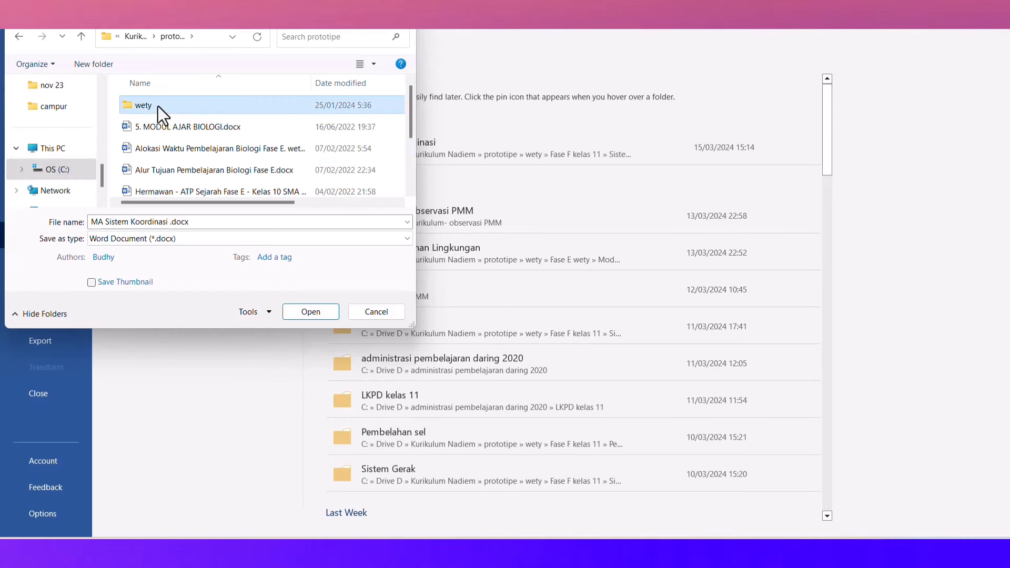
pyautogui.doubleClick(188, 131)
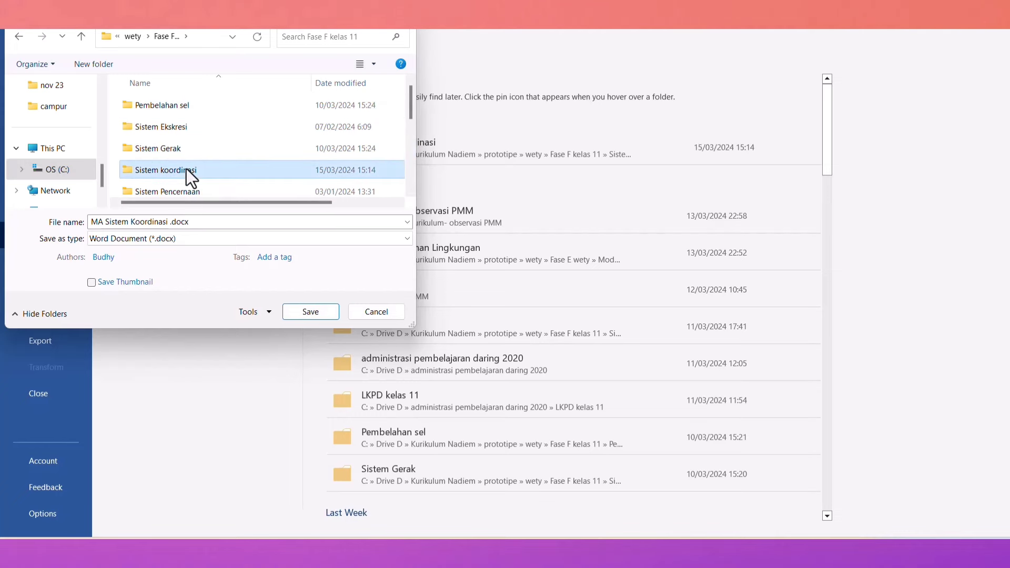
pyautogui.doubleClick(186, 169)
pyautogui.doubleClick(158, 99)
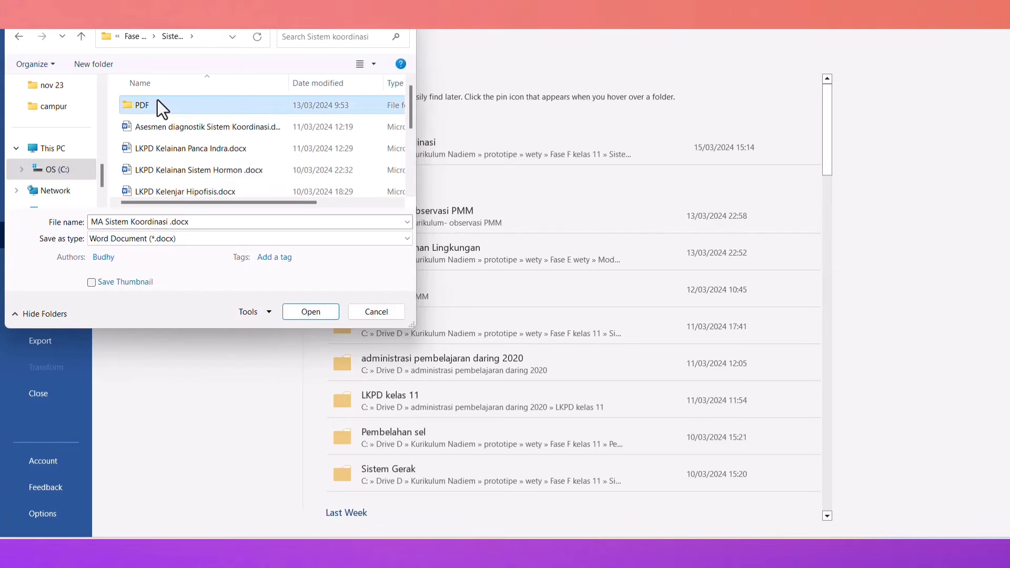
# Save the lesson plan as a PDF named MA Sistem Koordinasi Observasi Kinerja
pyautogui.click(108, 237)
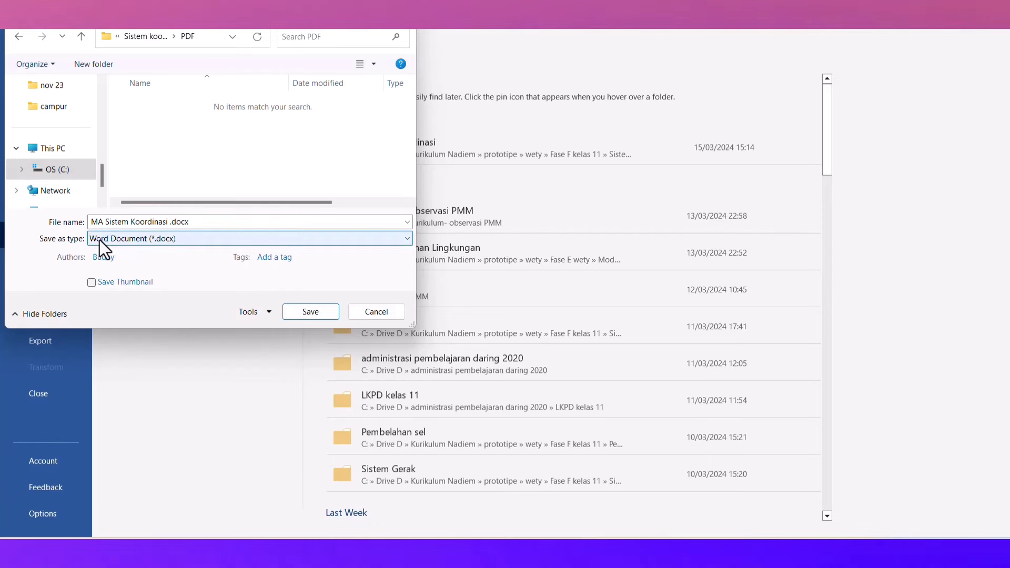
pyautogui.click(165, 222)
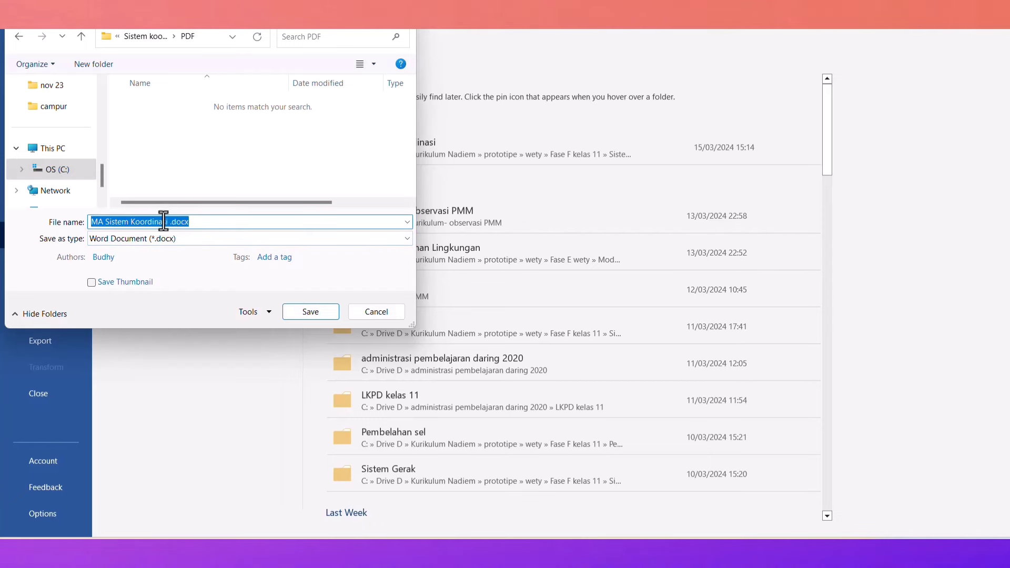
pyautogui.click(167, 221)
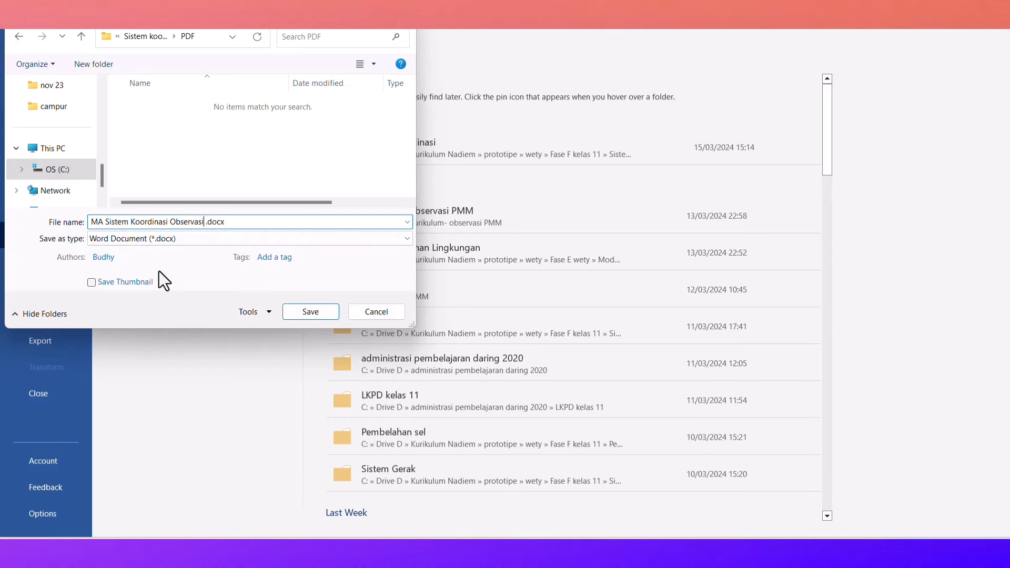
pyautogui.click(138, 244)
pyautogui.click(150, 322)
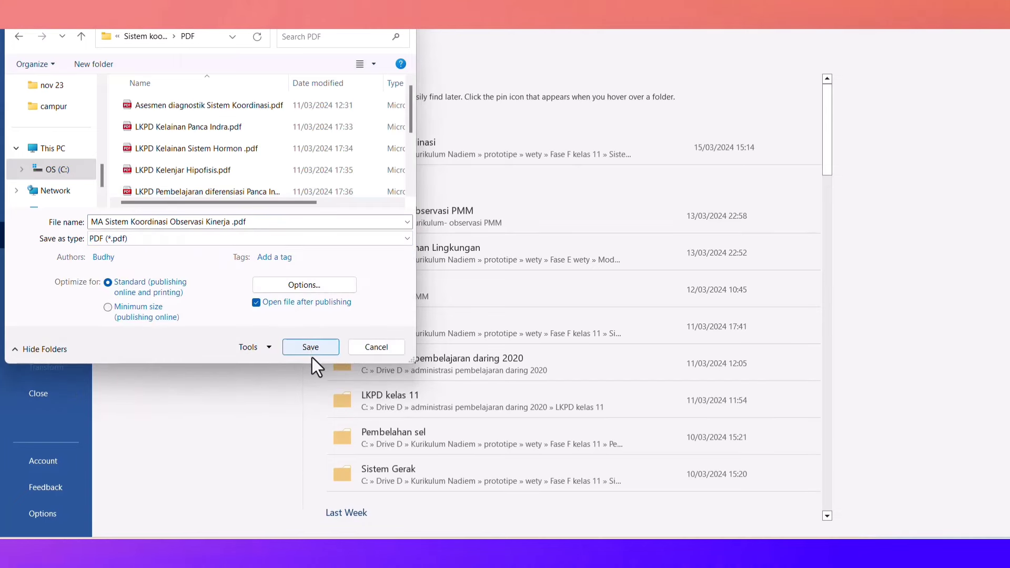
pyautogui.click(316, 352)
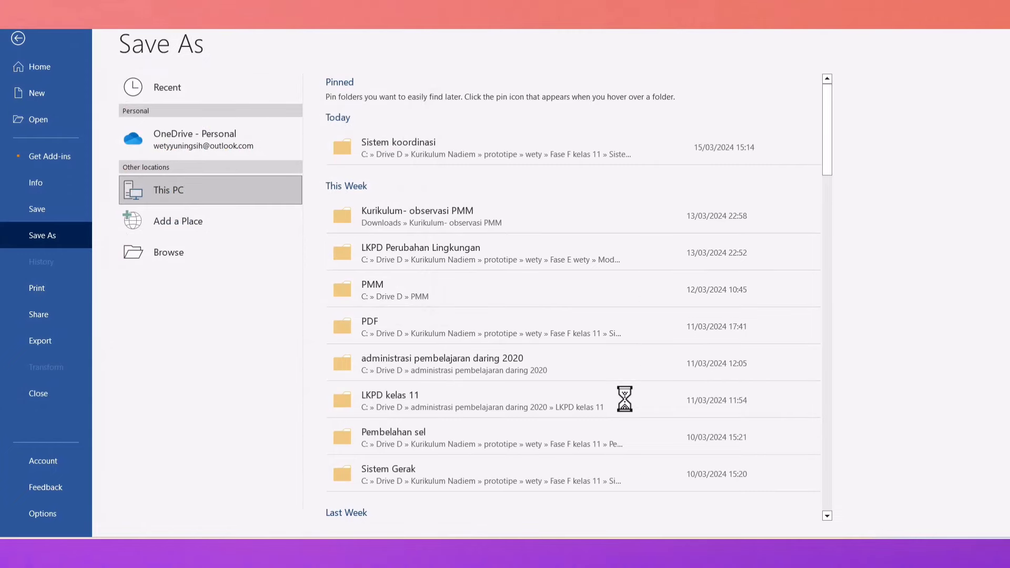
# Return to the Pengelolaan Kinerja form, start uploading a document from the computer, and open Kurikulum Nadiem on Drive D
pyautogui.moveTo(608, 558)
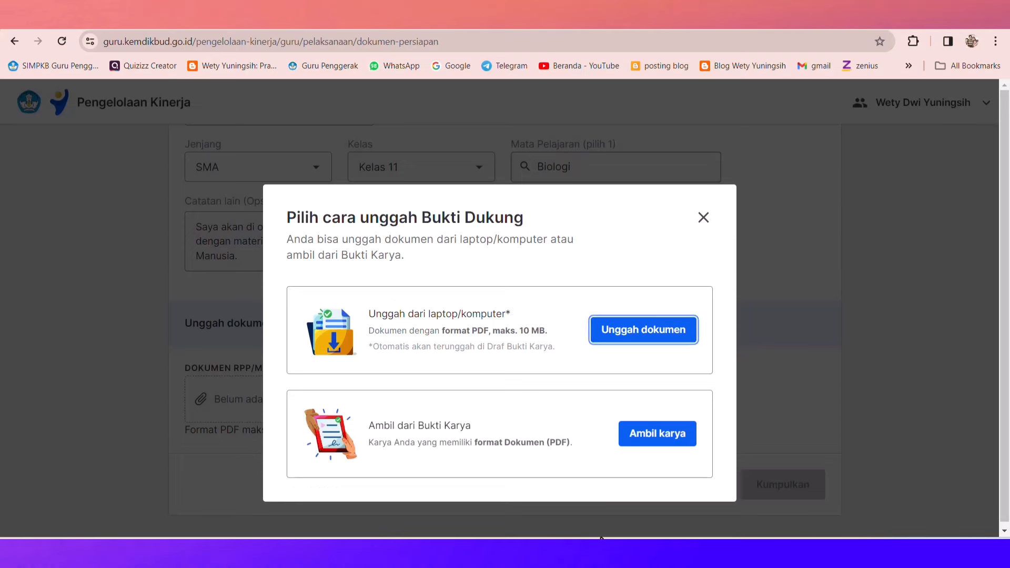
pyautogui.click(643, 339)
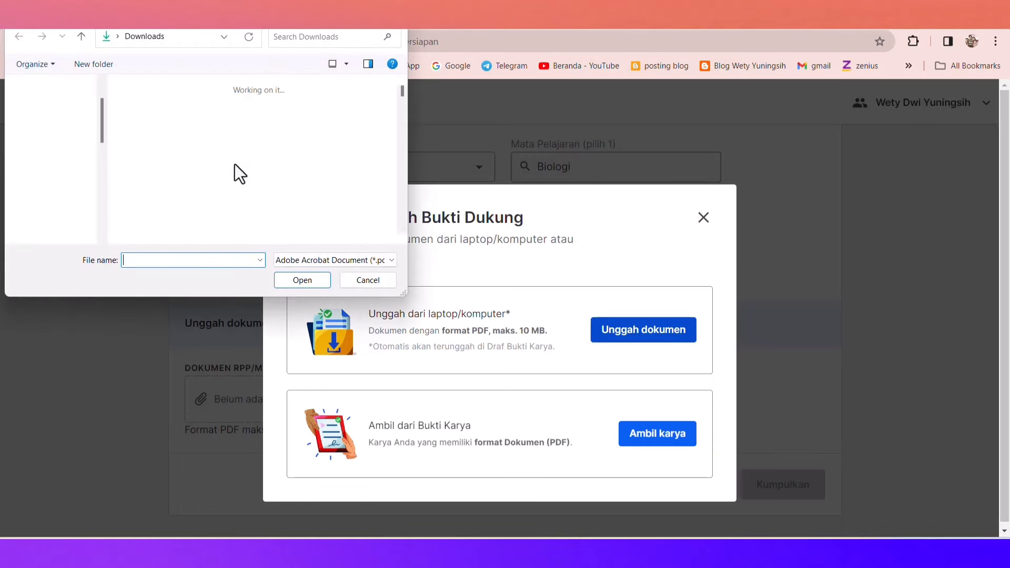
pyautogui.click(56, 197)
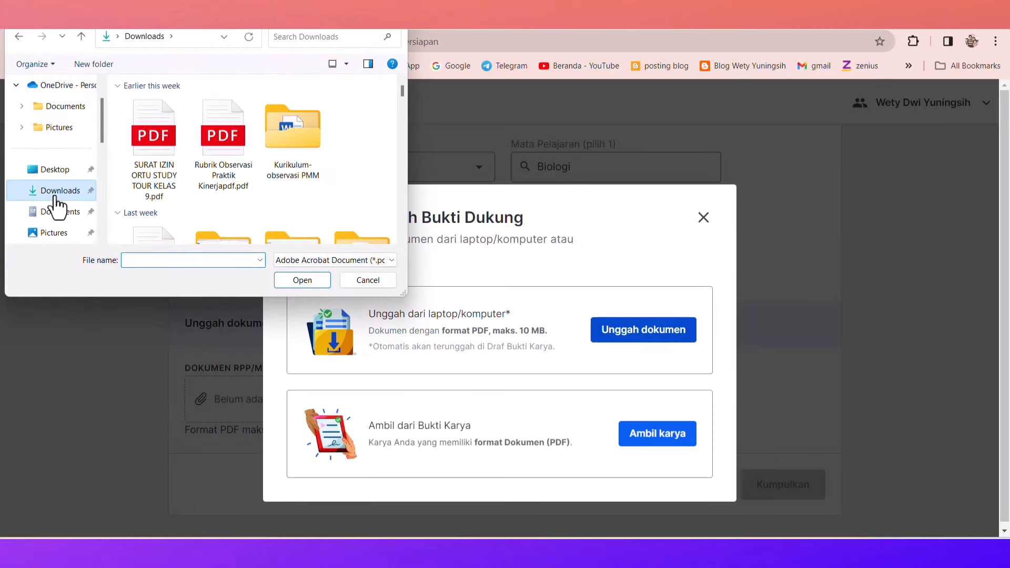
pyautogui.scroll(-2, 52, 174)
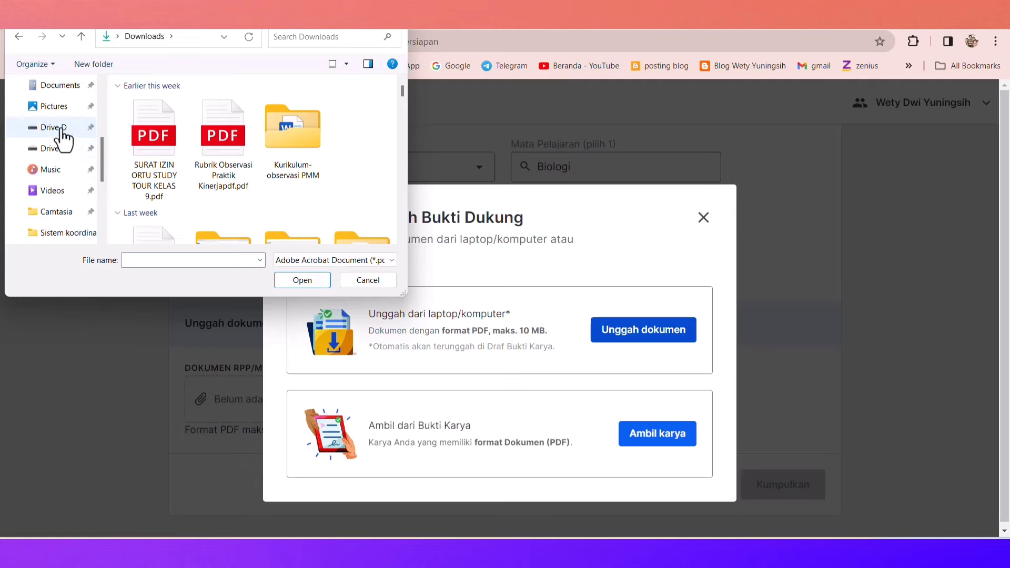
pyautogui.click(62, 127)
pyautogui.scroll(-3, 199, 115)
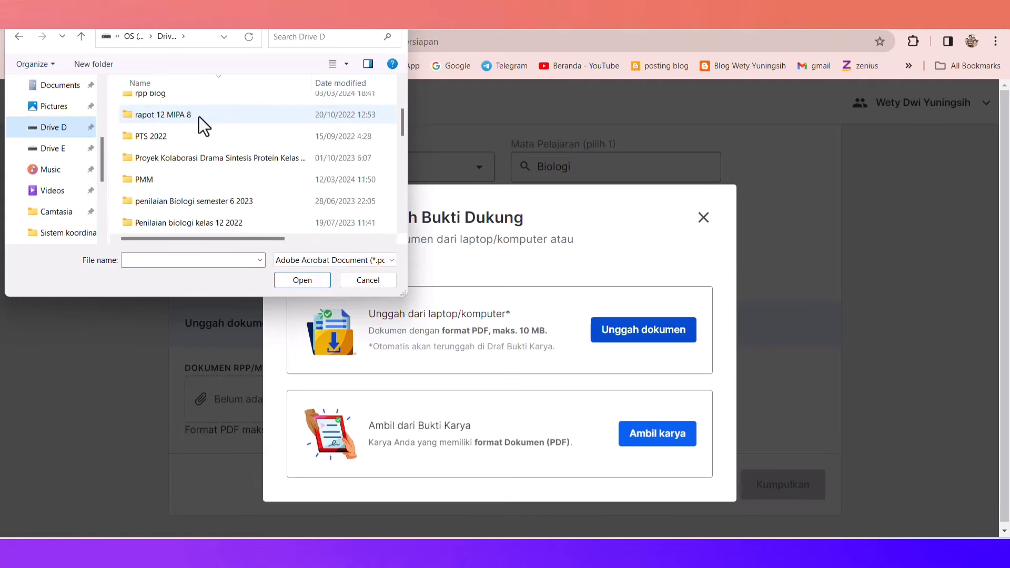
pyautogui.scroll(-3, 198, 116)
pyautogui.scroll(-6, 198, 116)
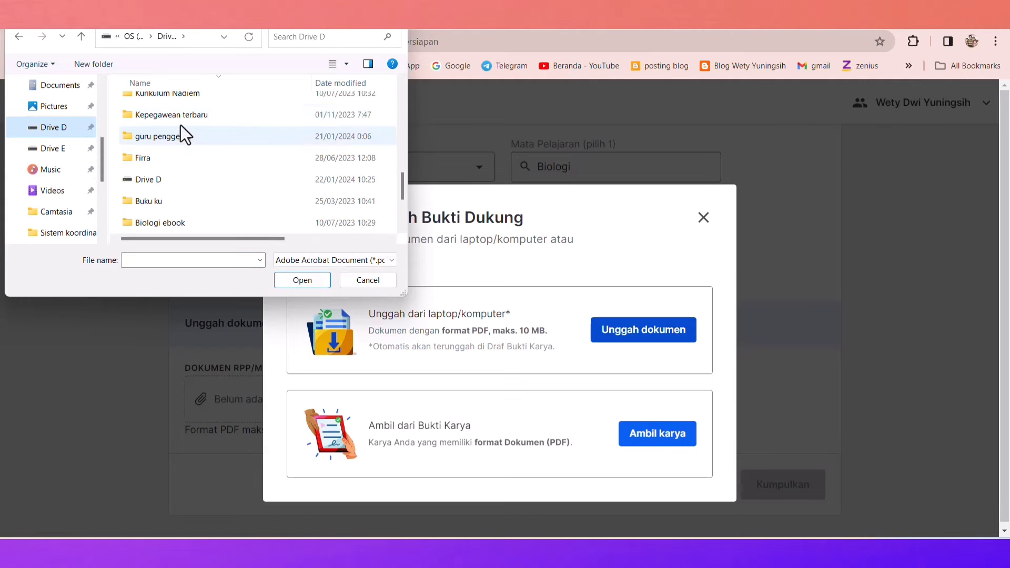
pyautogui.doubleClick(176, 100)
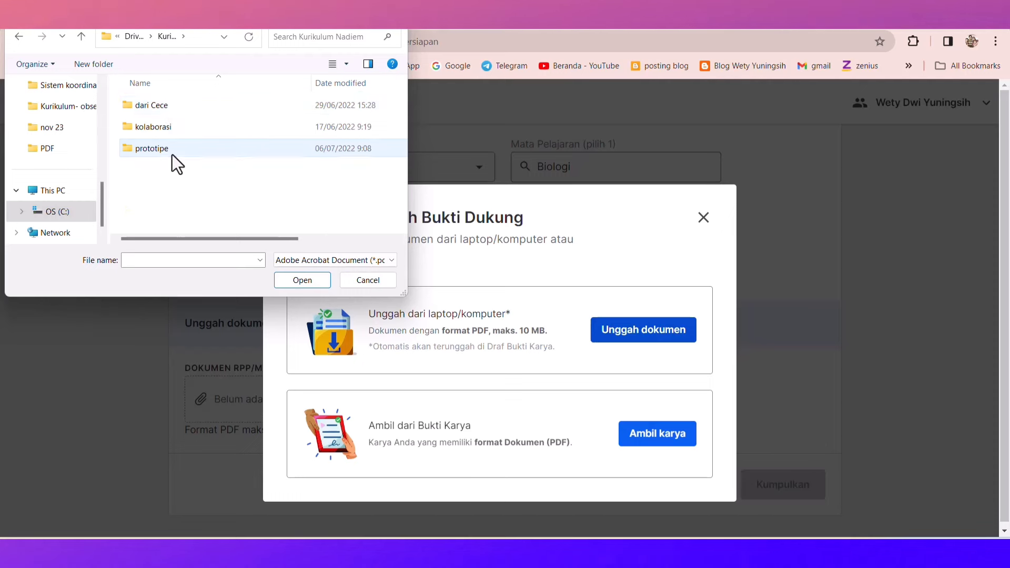
# Upload MA Sistem Koordinasi Observasi Kinerja .pdf from the PDF folder in prototipe's Fase F kelas 11 > Sistem koordinasi
pyautogui.click(172, 151)
pyautogui.doubleClick(167, 104)
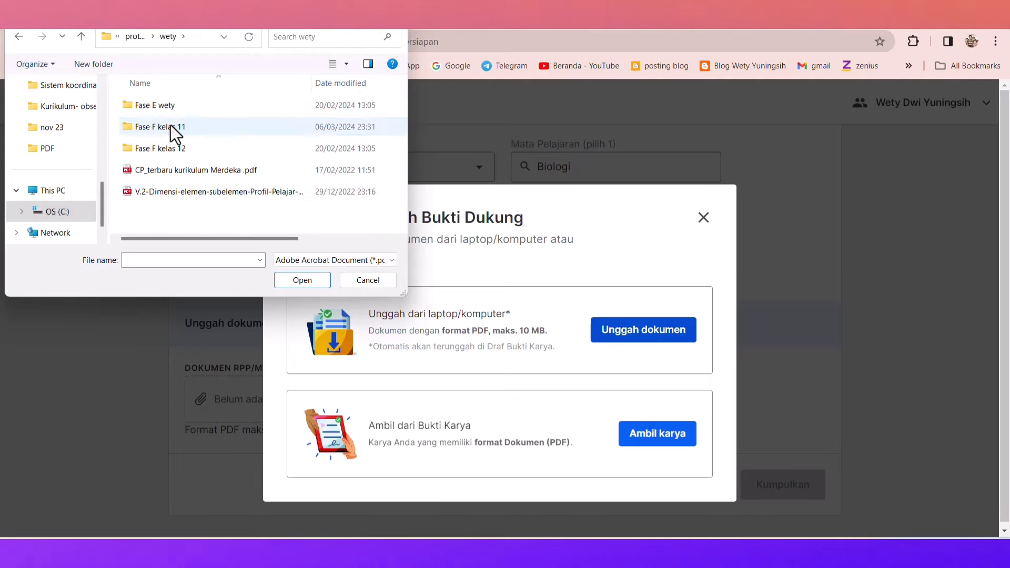
pyautogui.doubleClick(170, 126)
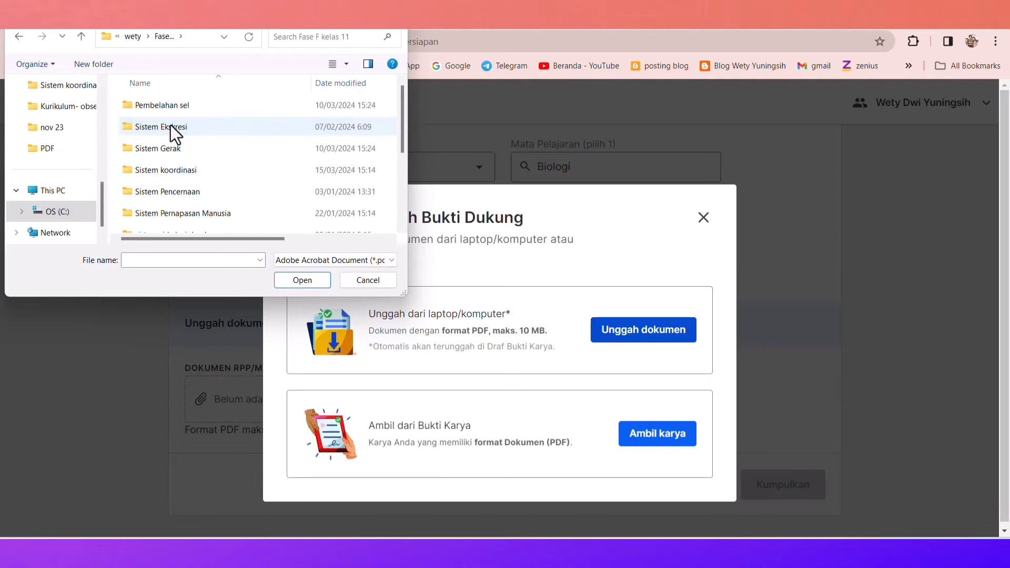
pyautogui.click(172, 168)
pyautogui.doubleClick(171, 168)
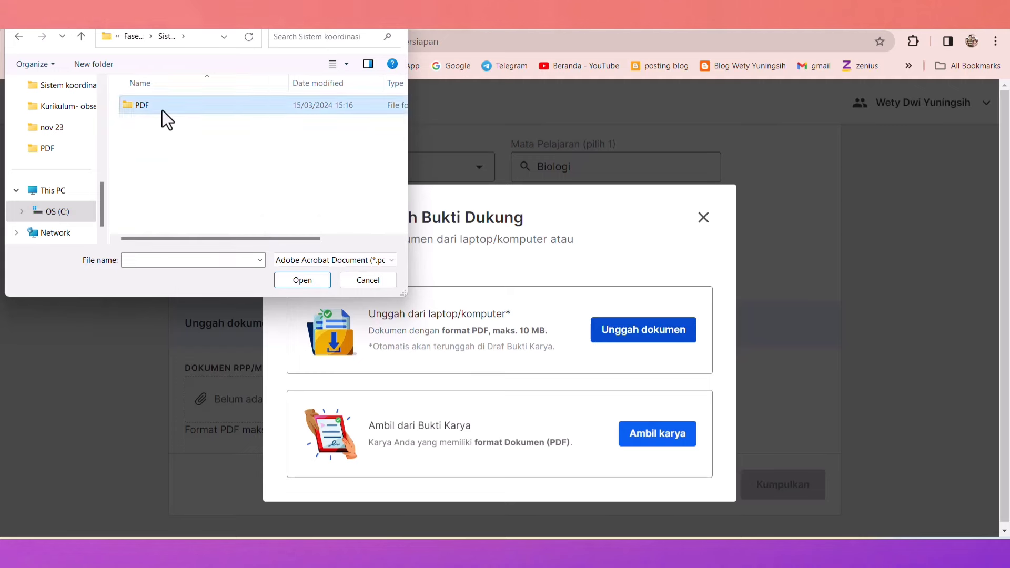
pyautogui.doubleClick(162, 109)
pyautogui.scroll(-2, 209, 166)
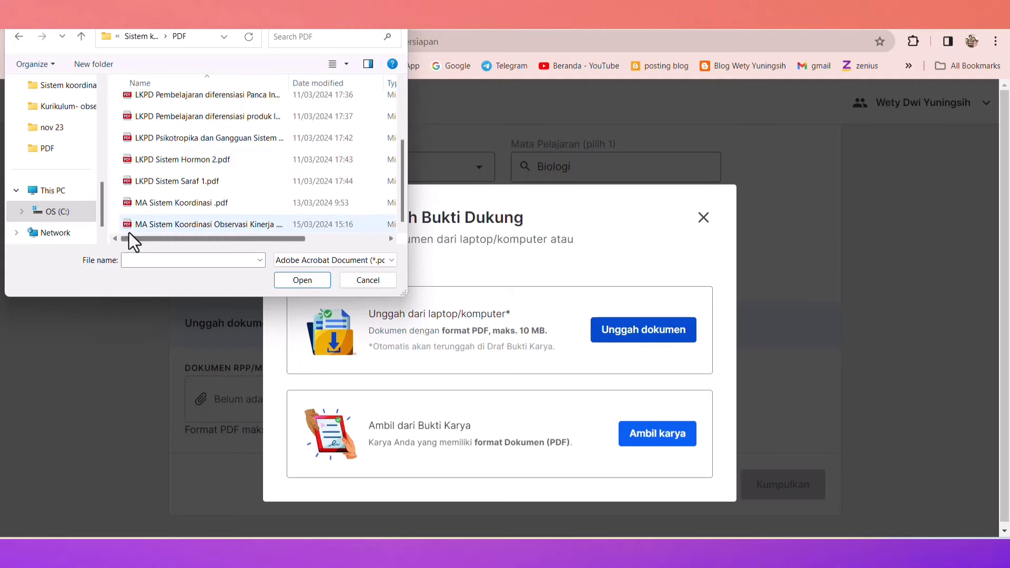
pyautogui.click(225, 226)
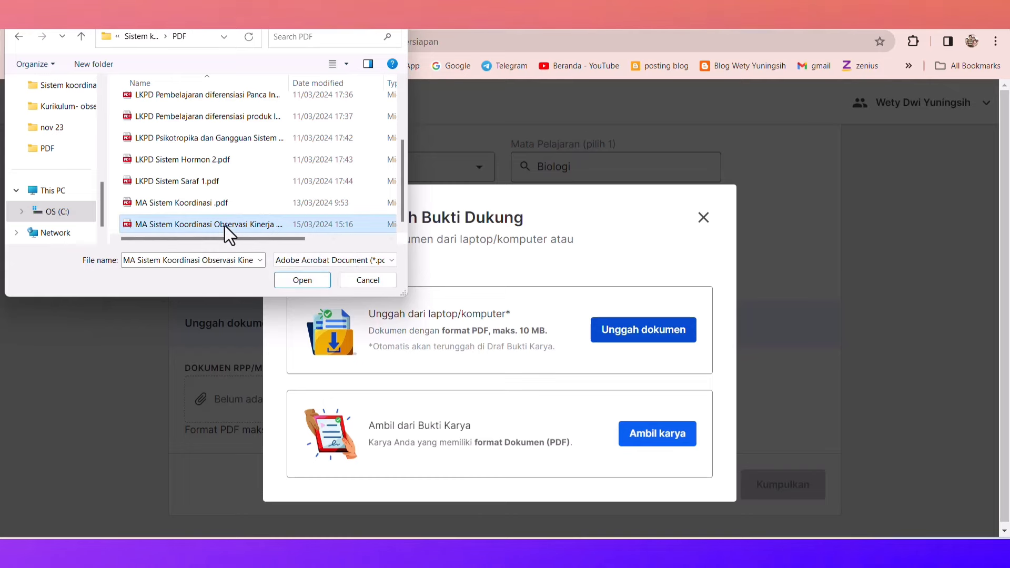
pyautogui.click(298, 280)
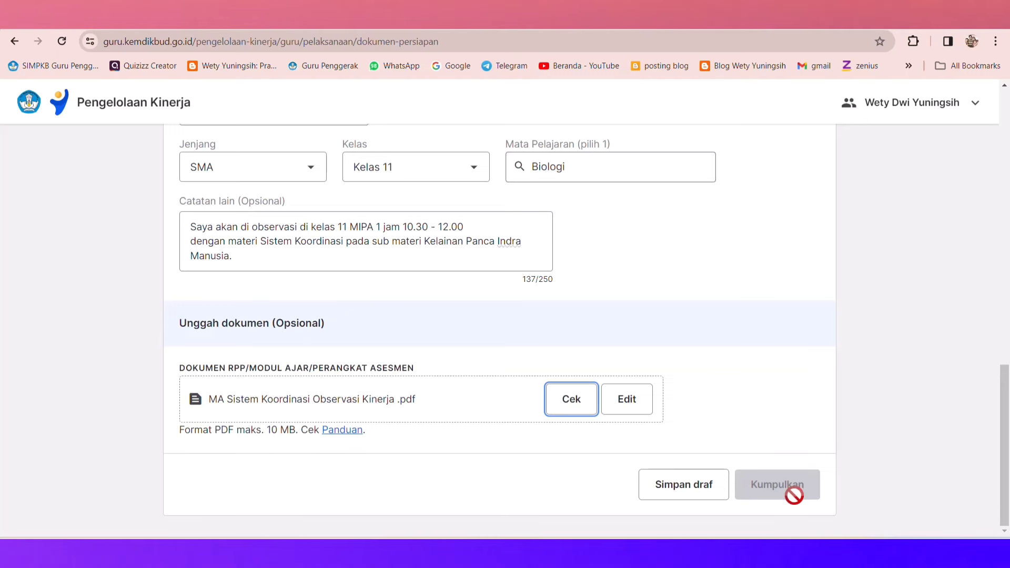
# Review the Jadwal Observasi entries and view the options for replacing the uploaded document without changing it
pyautogui.scroll(10, 307, 262)
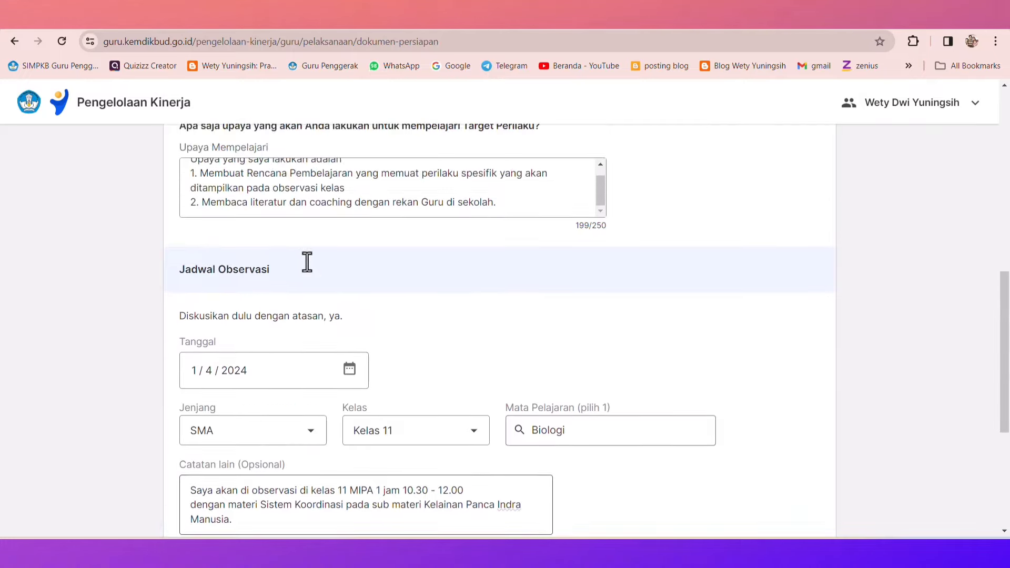
pyautogui.scroll(-7, 518, 288)
pyautogui.scroll(-3, 518, 288)
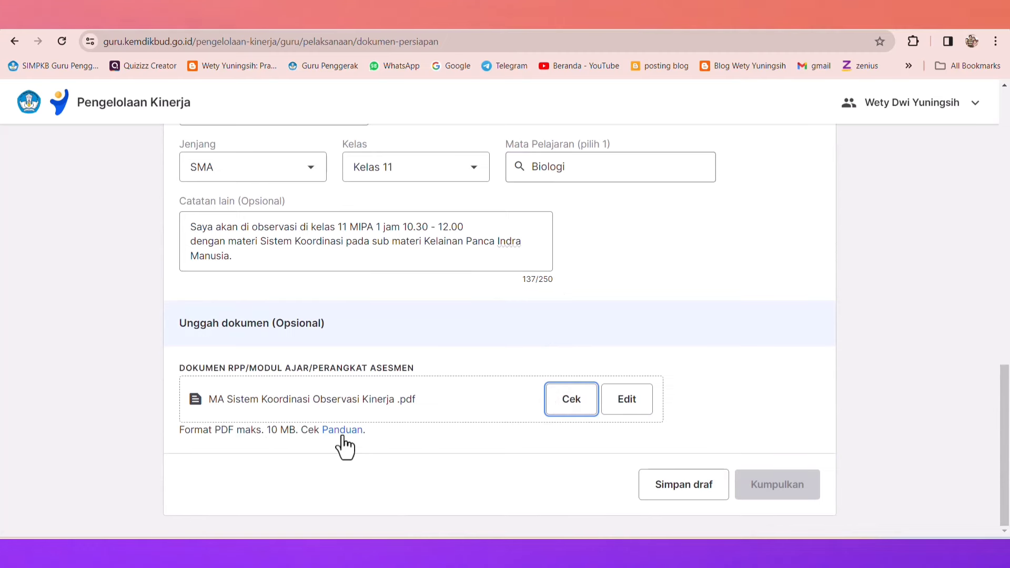
pyautogui.click(627, 400)
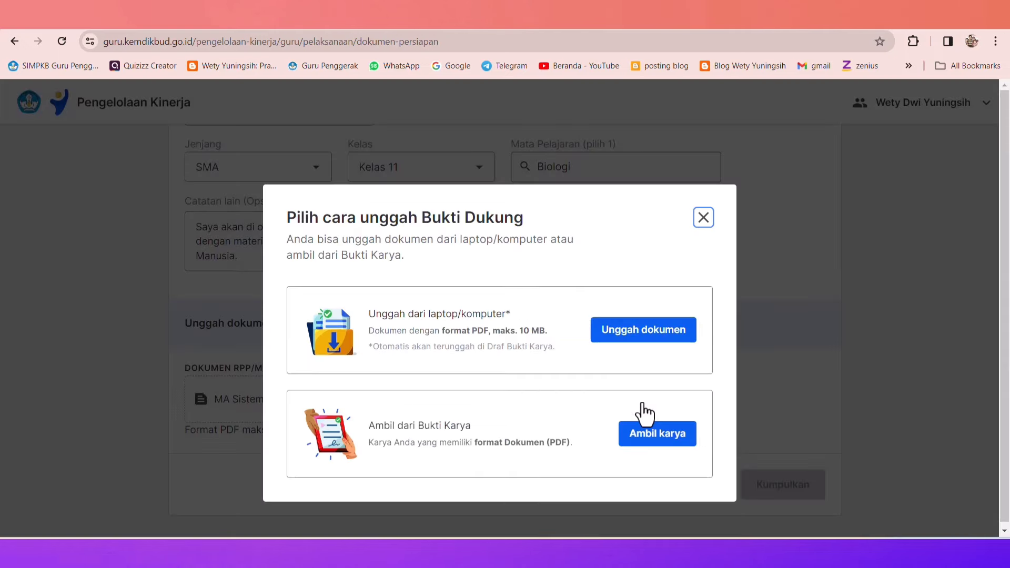
pyautogui.click(703, 218)
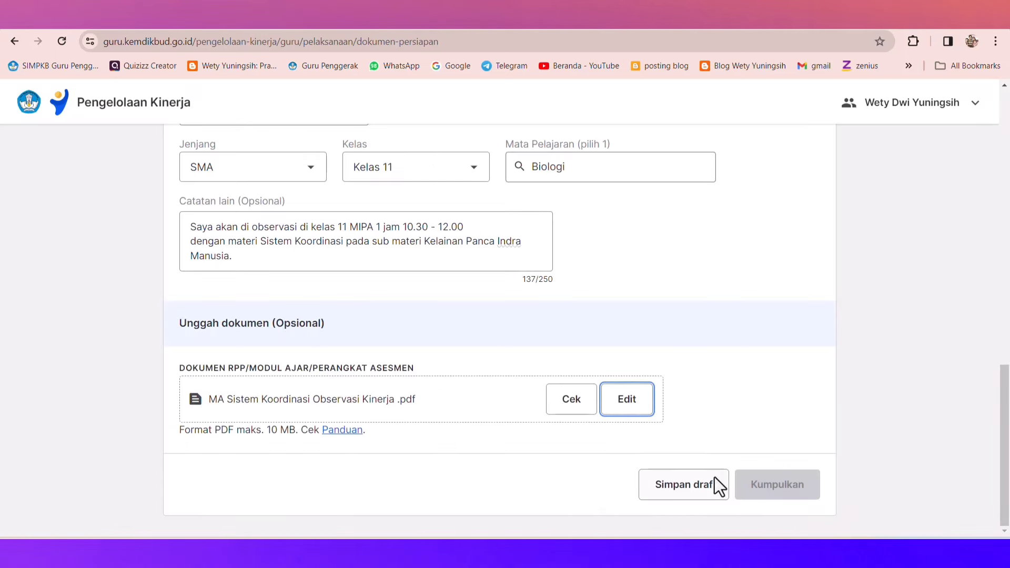
# Review the Dokumen Persiapan answers, covering target behaviours, learning efforts, observation schedule and uploaded document
pyautogui.scroll(4, 480, 364)
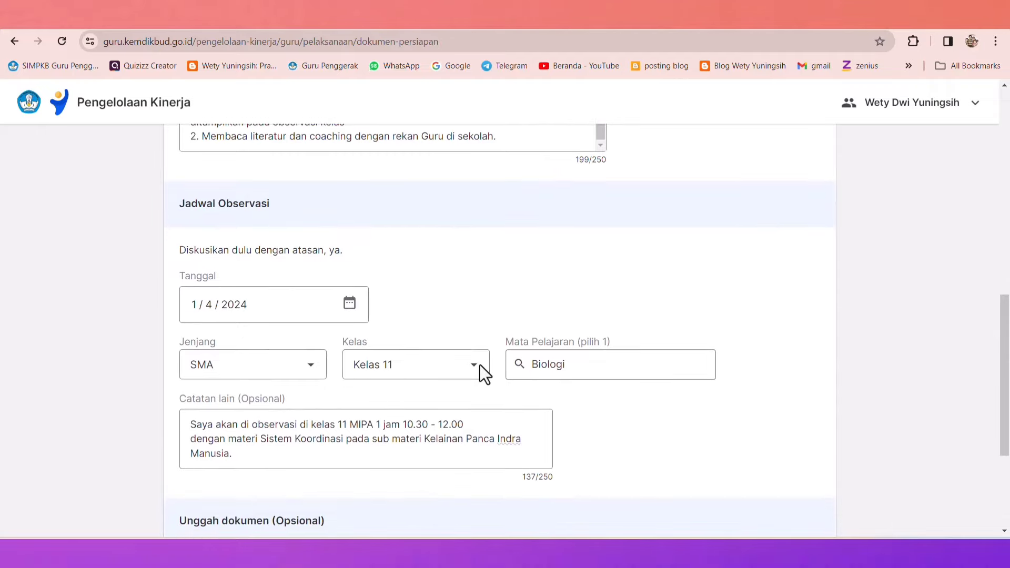
pyautogui.scroll(5, 480, 365)
pyautogui.scroll(2, 478, 361)
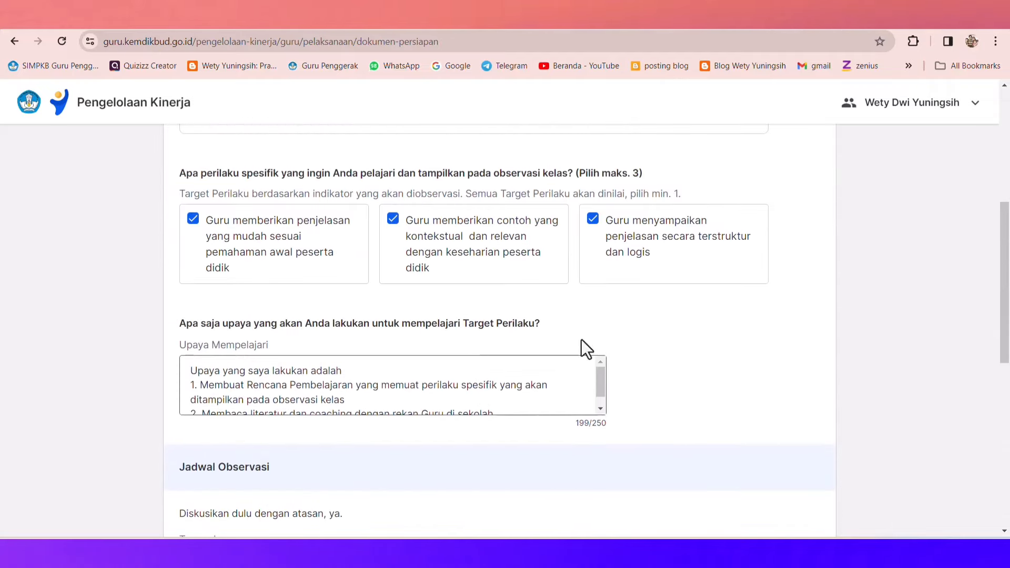
pyautogui.scroll(5, 616, 288)
pyautogui.scroll(-7, 614, 276)
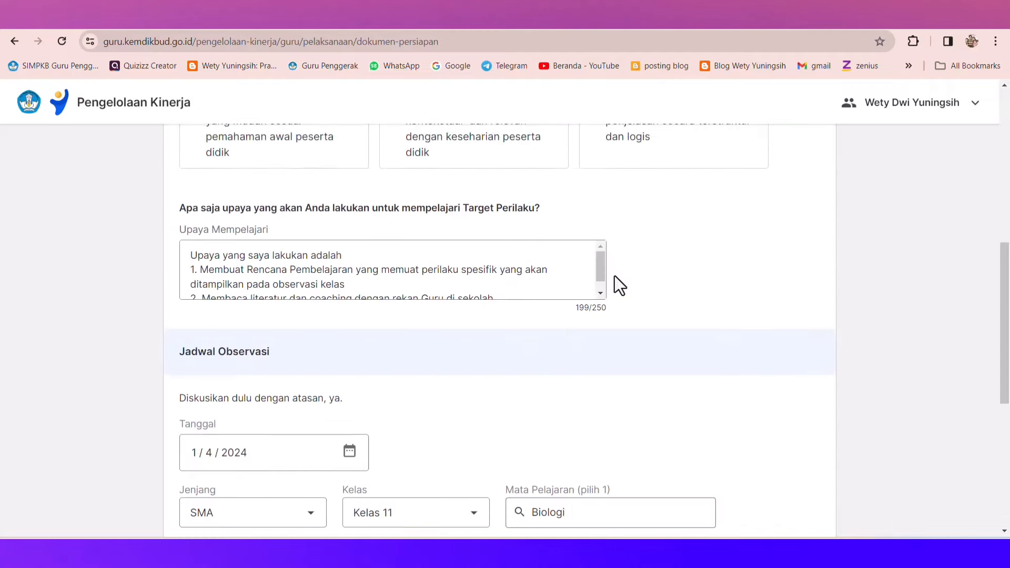
pyautogui.scroll(8, 615, 275)
pyautogui.scroll(-10, 615, 275)
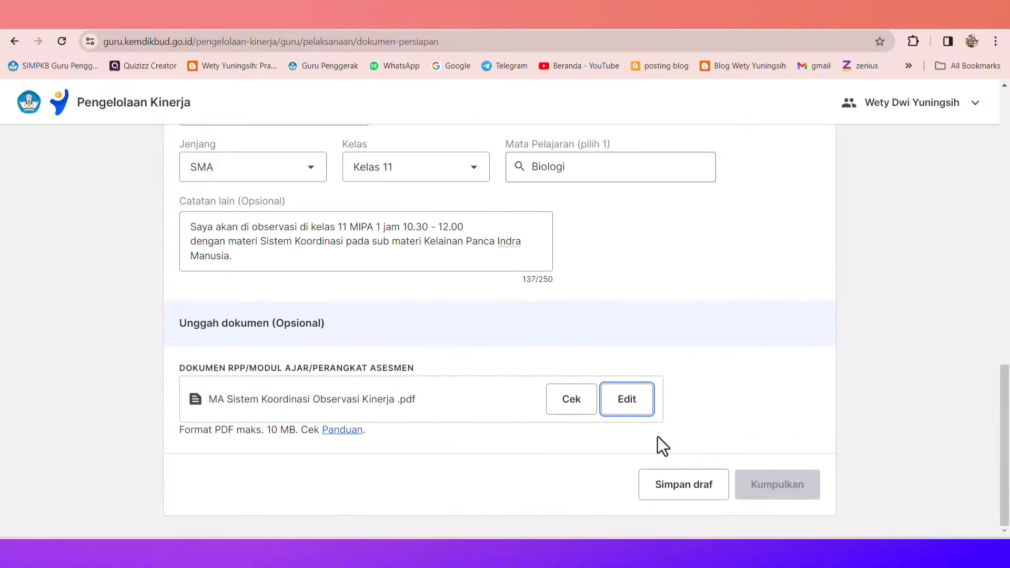
# Preview the uploaded MA Sistem Koordinasi Observasi Kinerja .pdf to check its contents
pyautogui.click(583, 411)
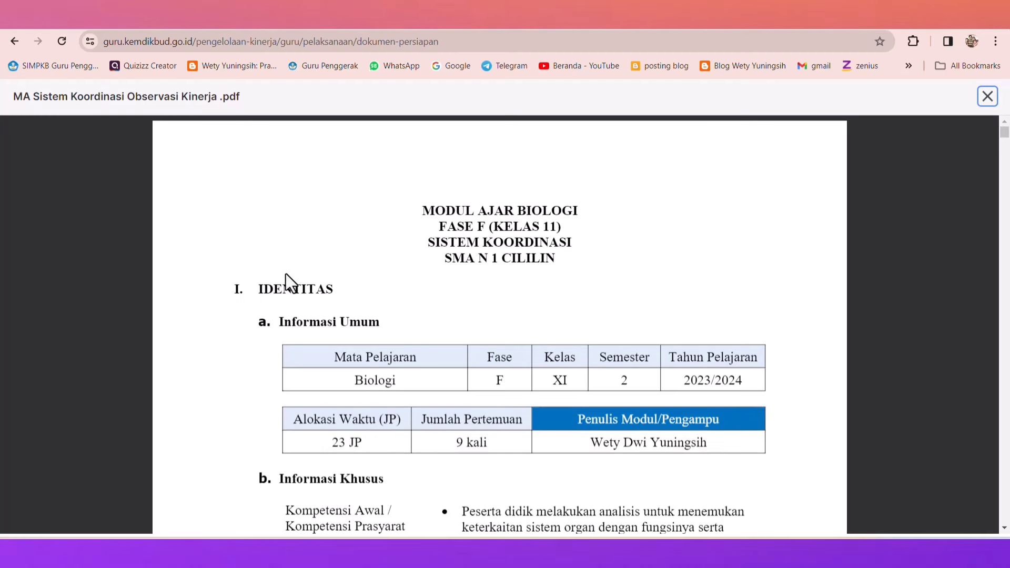
pyautogui.rightClick(365, 267)
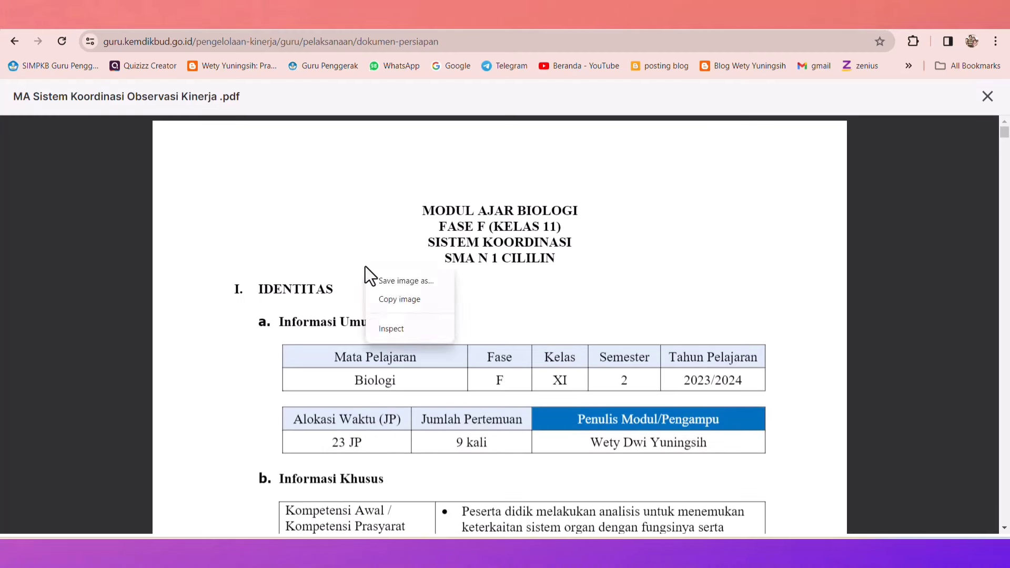
pyautogui.click(371, 229)
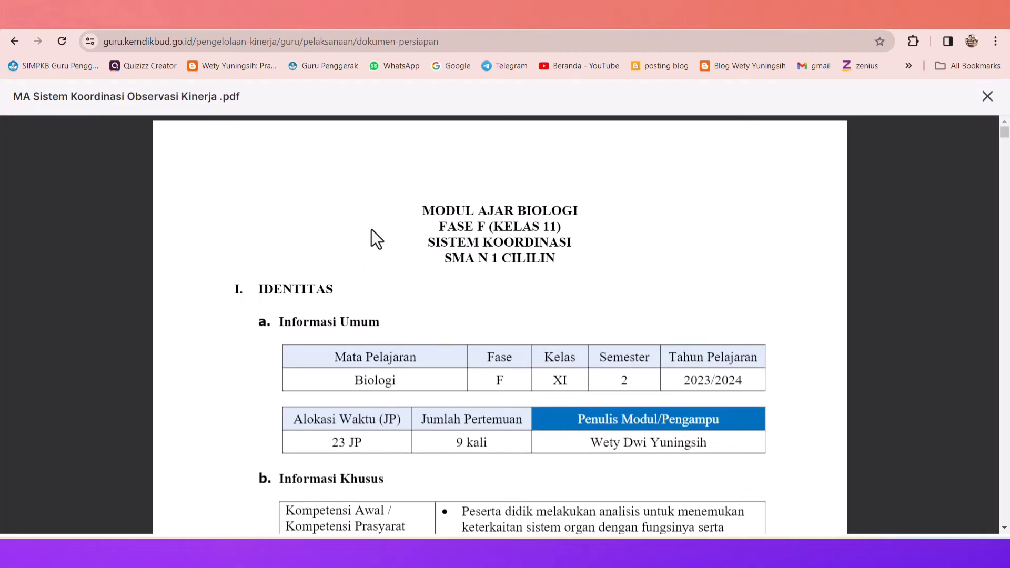
# Leave the document preview for the Pelaksanaan Observasi page and reopen the Isi dokumen persiapan form
pyautogui.click(14, 42)
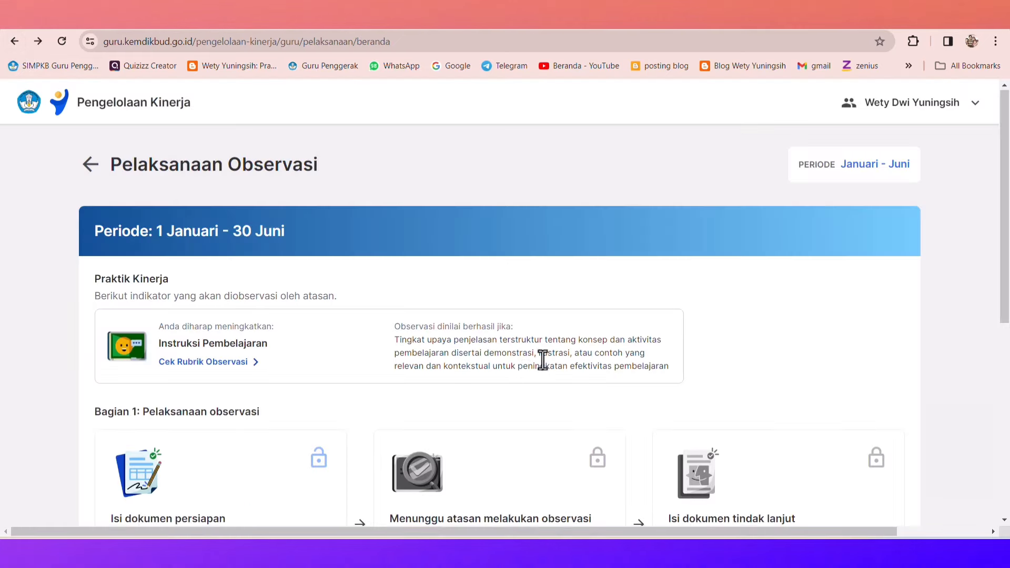
pyautogui.scroll(-5, 543, 358)
pyautogui.scroll(-2, 543, 360)
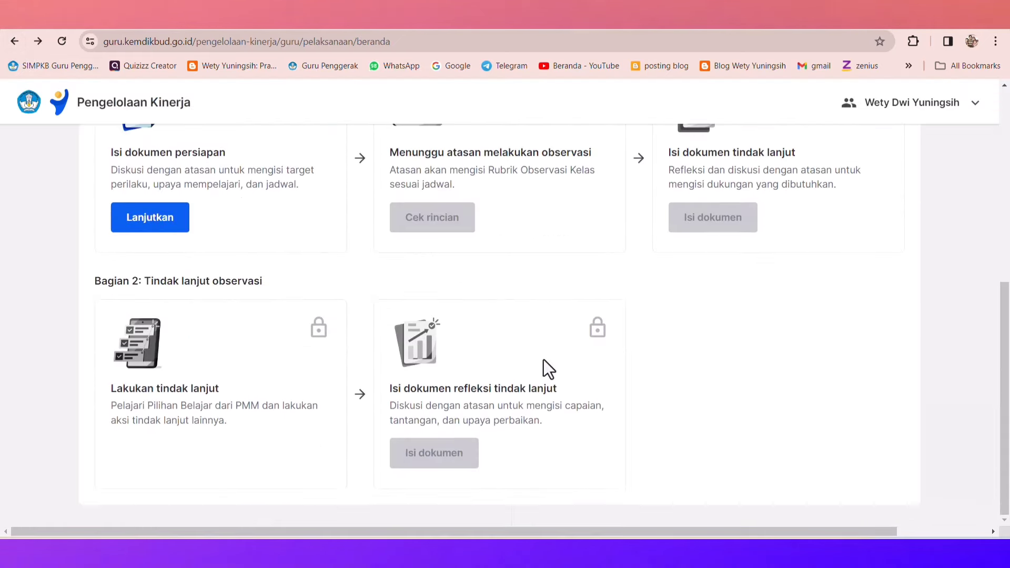
pyautogui.scroll(7, 544, 360)
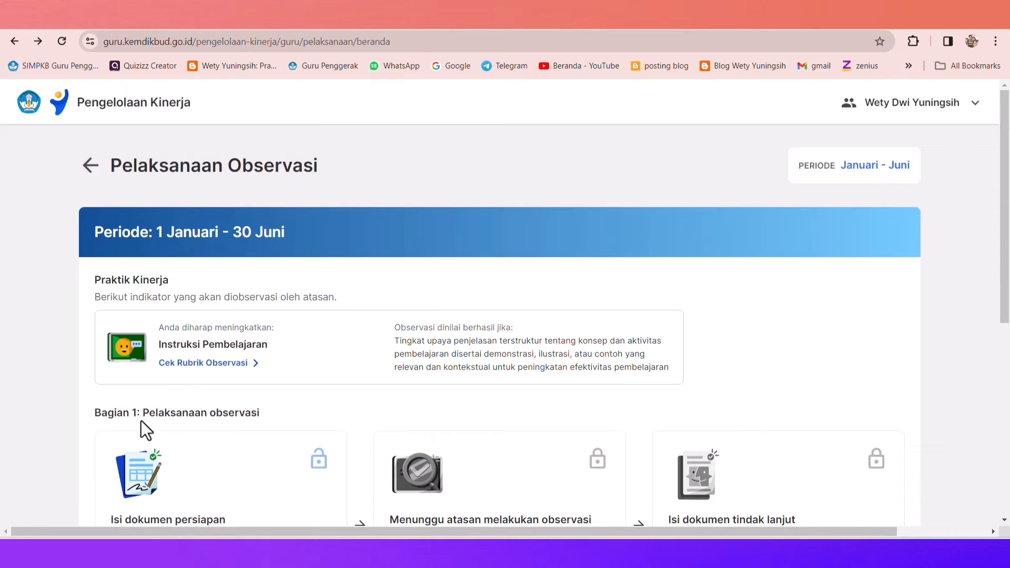
pyautogui.scroll(-5, 141, 421)
pyautogui.click(144, 389)
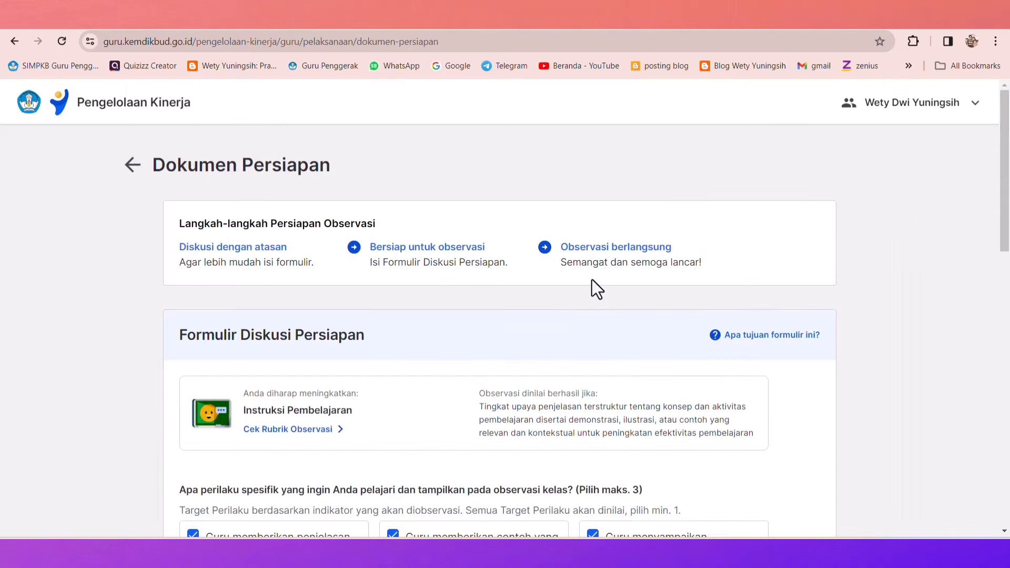
# Check the reopened form's entries and set Mata Pelajaran to Biologi in Jadwal Observasi
pyautogui.scroll(-12, 687, 353)
pyautogui.scroll(-2, 689, 367)
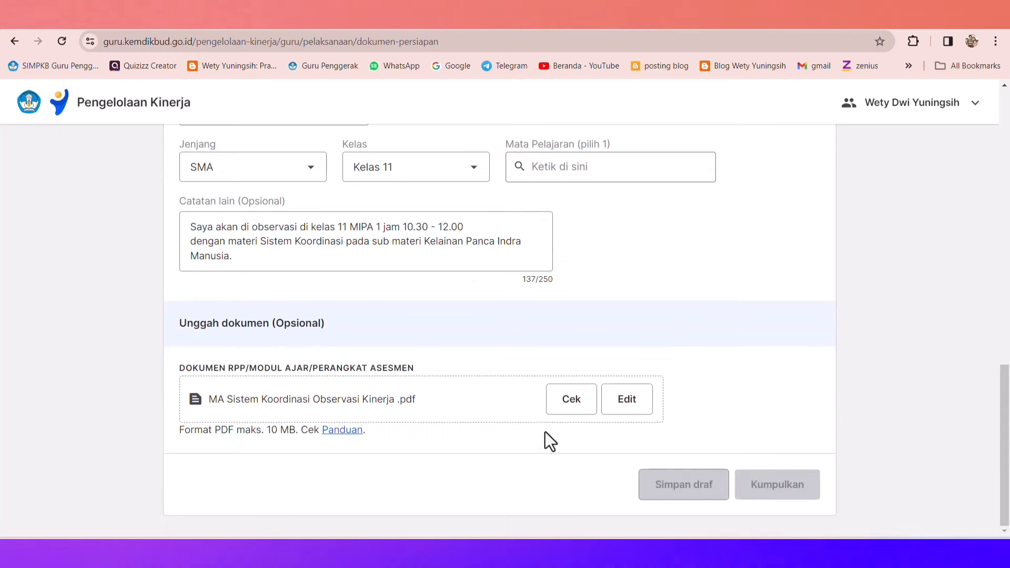
pyautogui.scroll(12, 514, 422)
pyautogui.scroll(3, 510, 417)
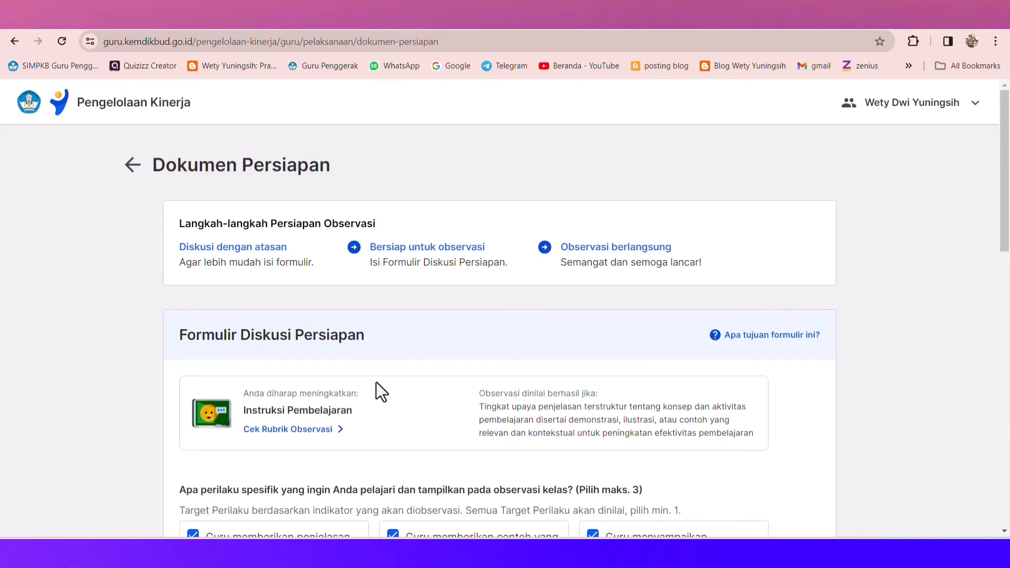
pyautogui.scroll(-5, 377, 384)
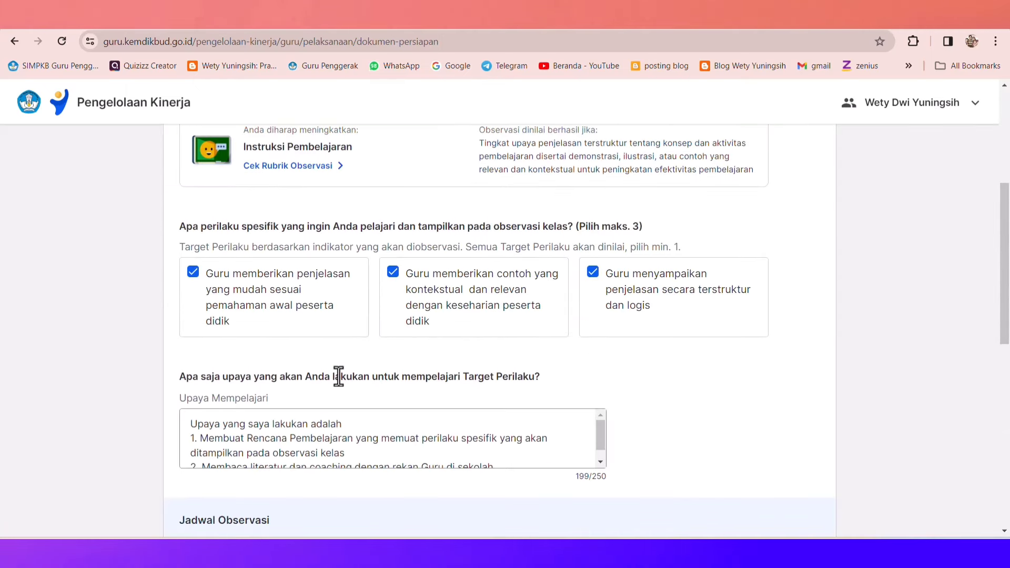
pyautogui.scroll(-3, 339, 377)
pyautogui.scroll(-1, 305, 397)
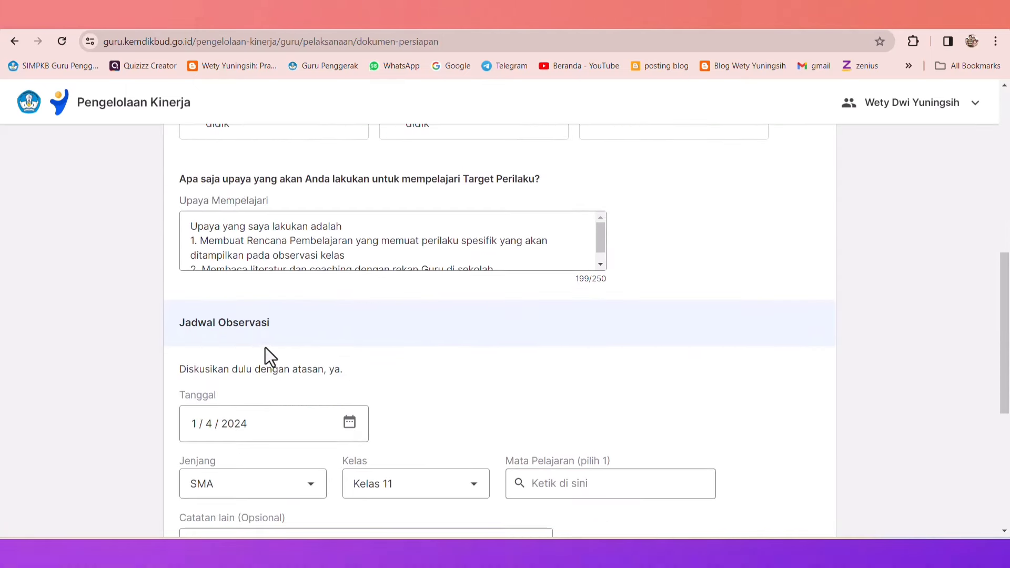
pyautogui.scroll(-4, 300, 367)
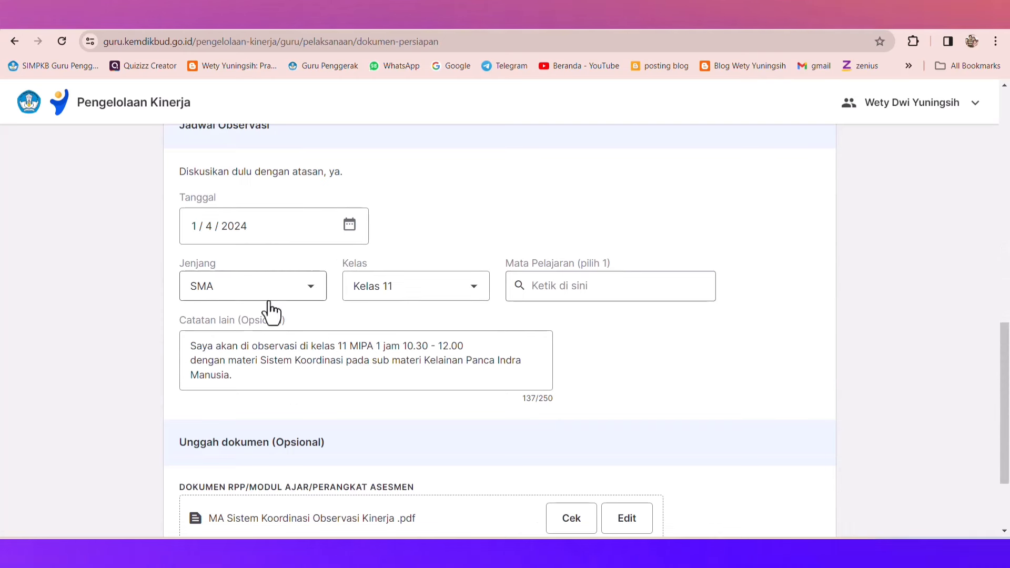
pyautogui.click(542, 287)
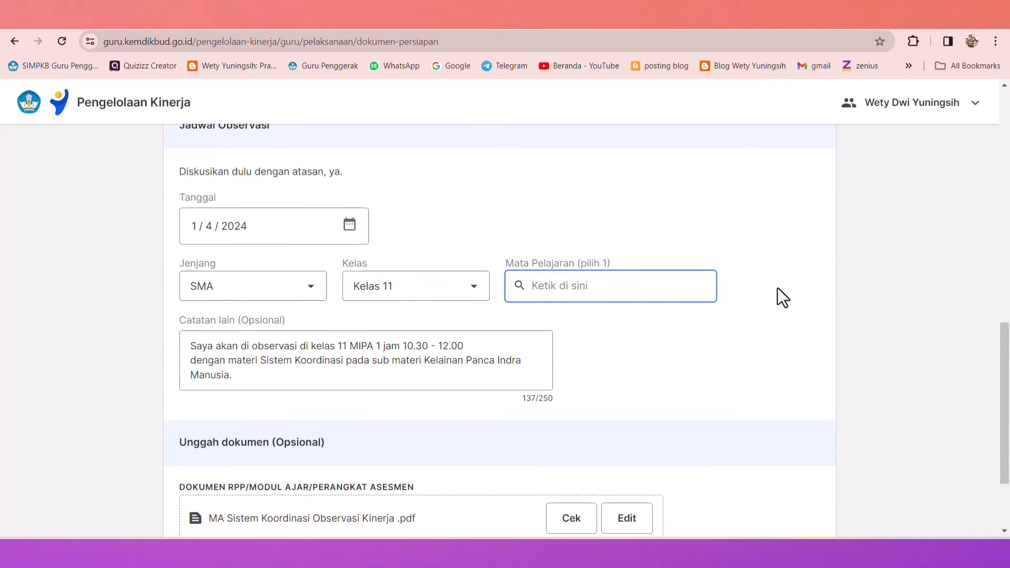
pyautogui.write('Biologi')
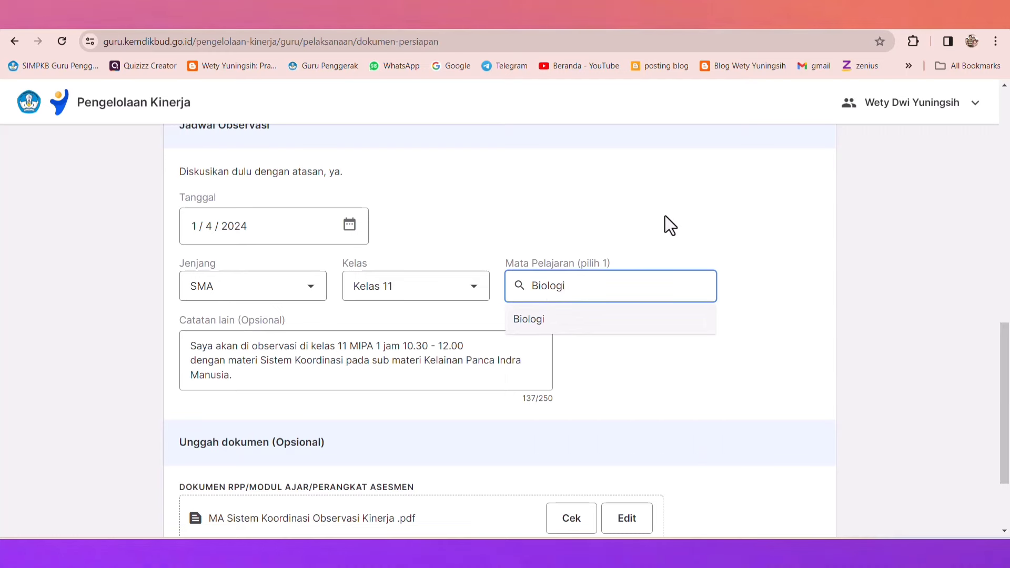
pyautogui.click(561, 320)
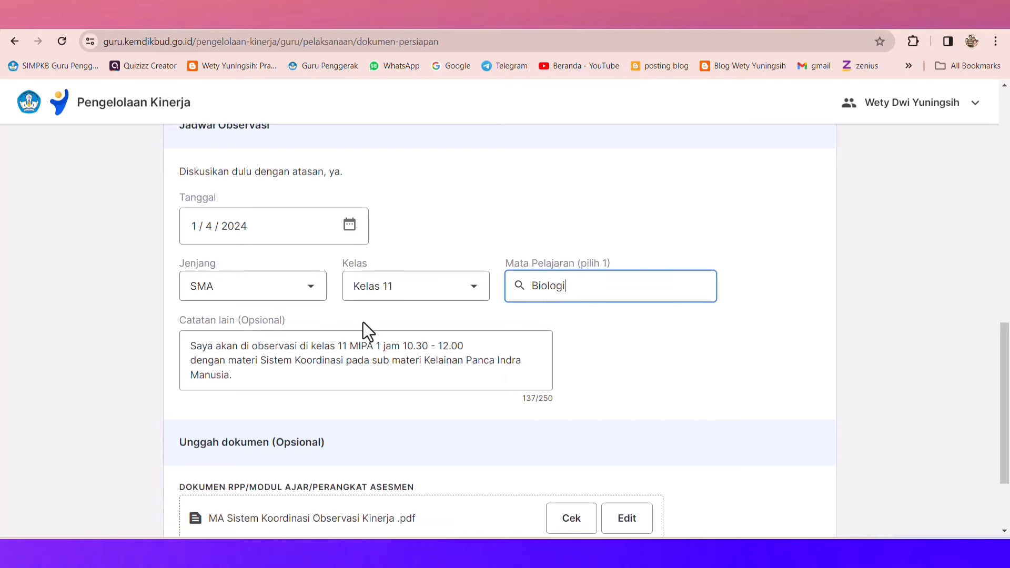
pyautogui.scroll(-3, 250, 373)
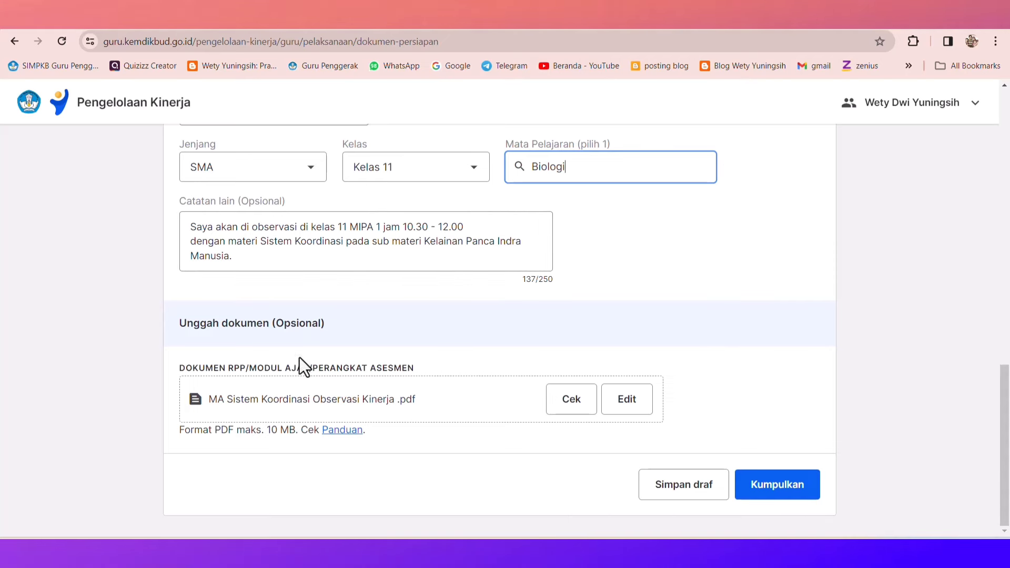
# Review the completed Formulir Diskusi Persiapan once more, from the target behaviours to the observation schedule
pyautogui.scroll(15, 344, 352)
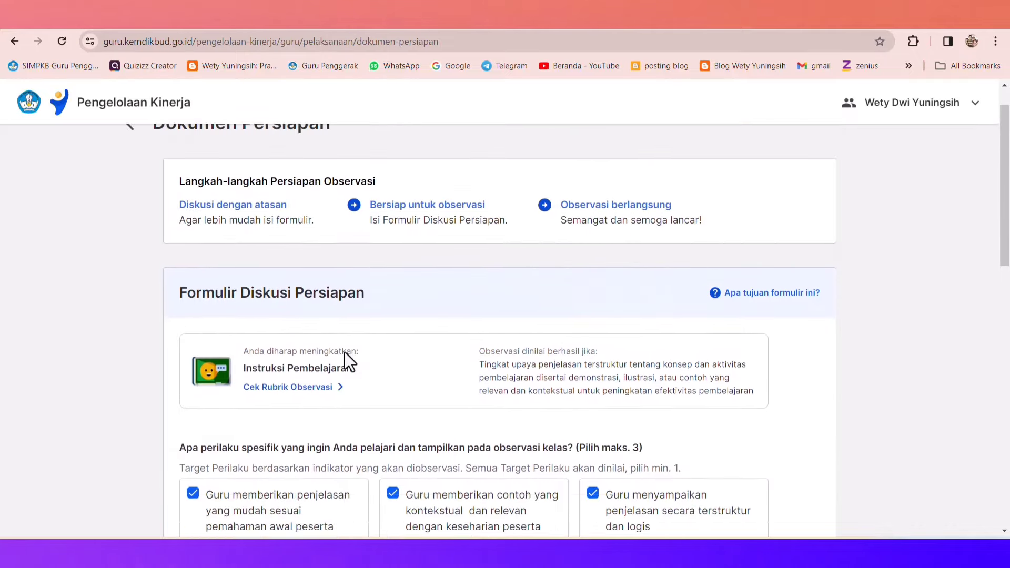
pyautogui.scroll(-10, 345, 352)
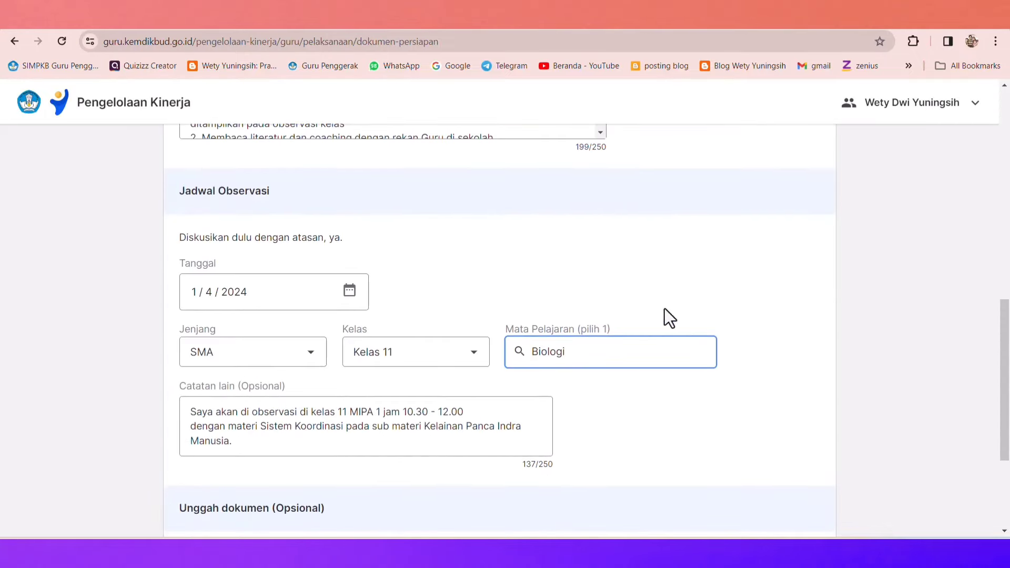
pyautogui.scroll(-3, 800, 443)
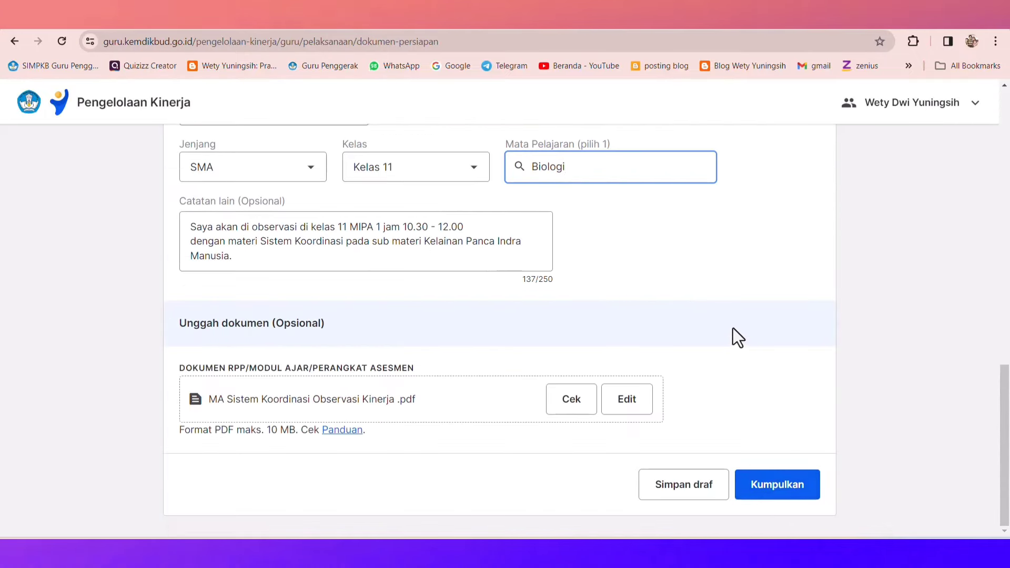
pyautogui.scroll(6, 235, 283)
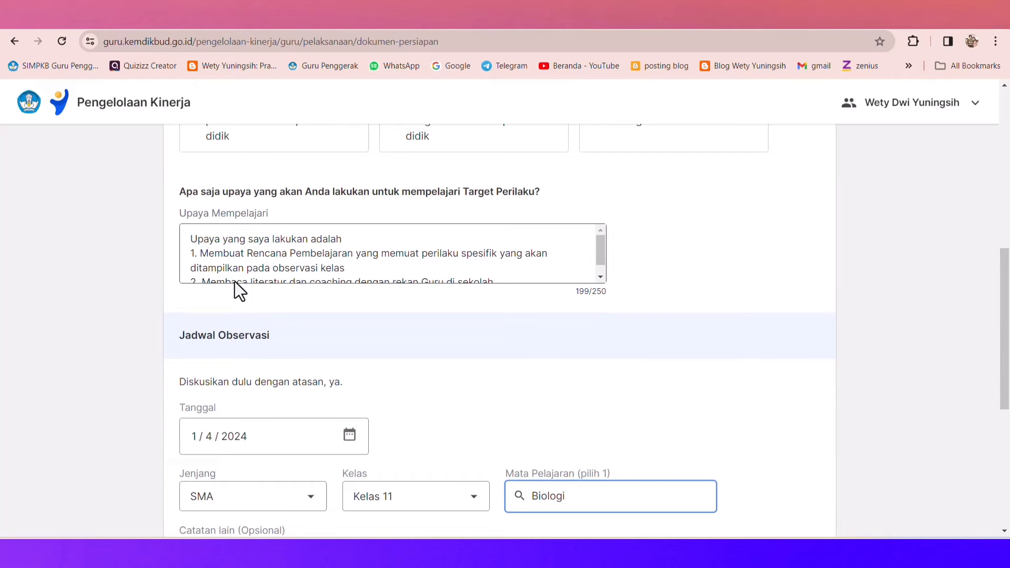
pyautogui.scroll(6, 235, 282)
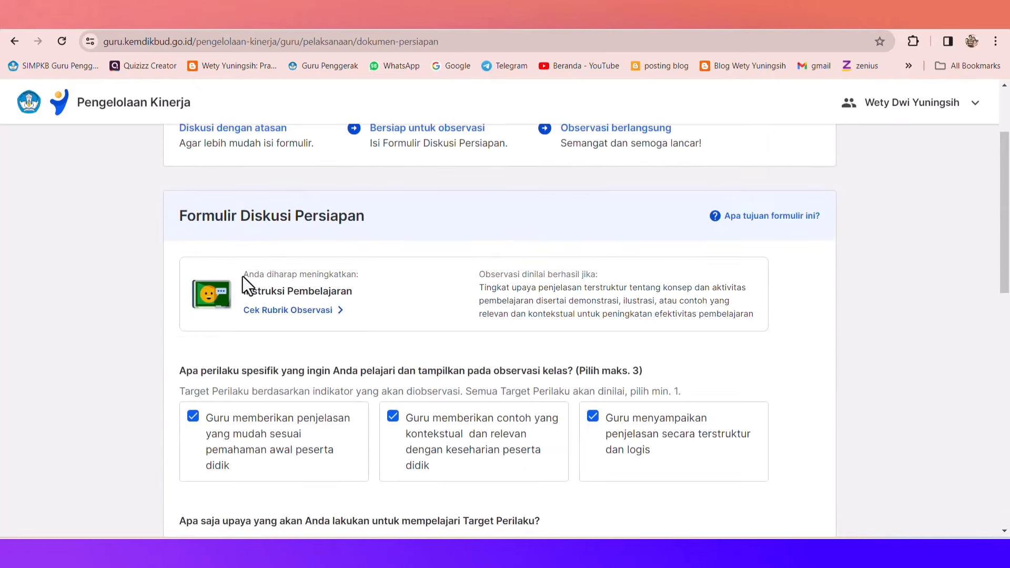
pyautogui.scroll(-4, 258, 317)
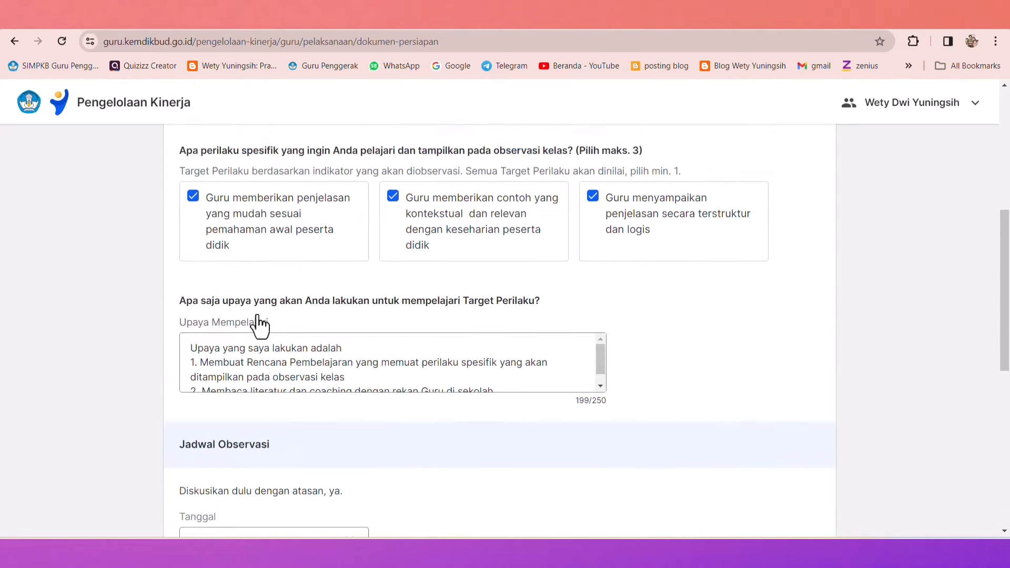
pyautogui.scroll(-3, 301, 289)
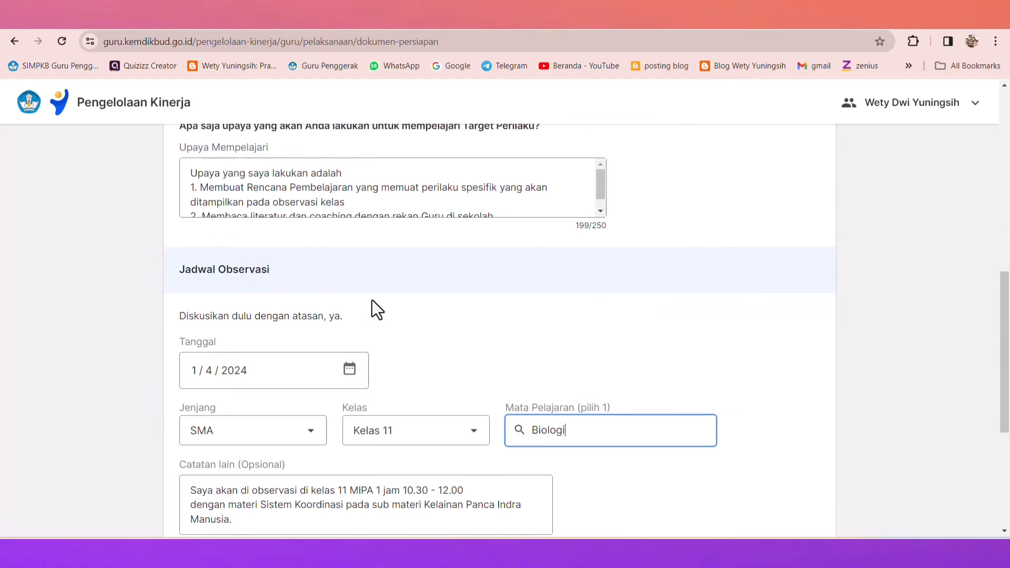
# Save the Dokumen Persiapan form as a draft and exit to the Pelaksanaan Observasi page
pyautogui.scroll(-5, 372, 305)
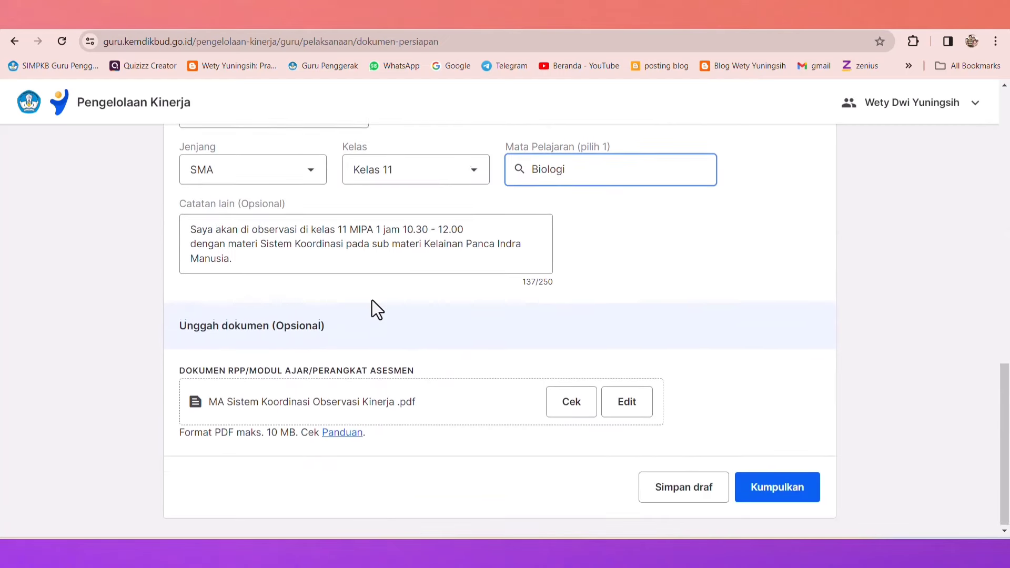
pyautogui.click(678, 495)
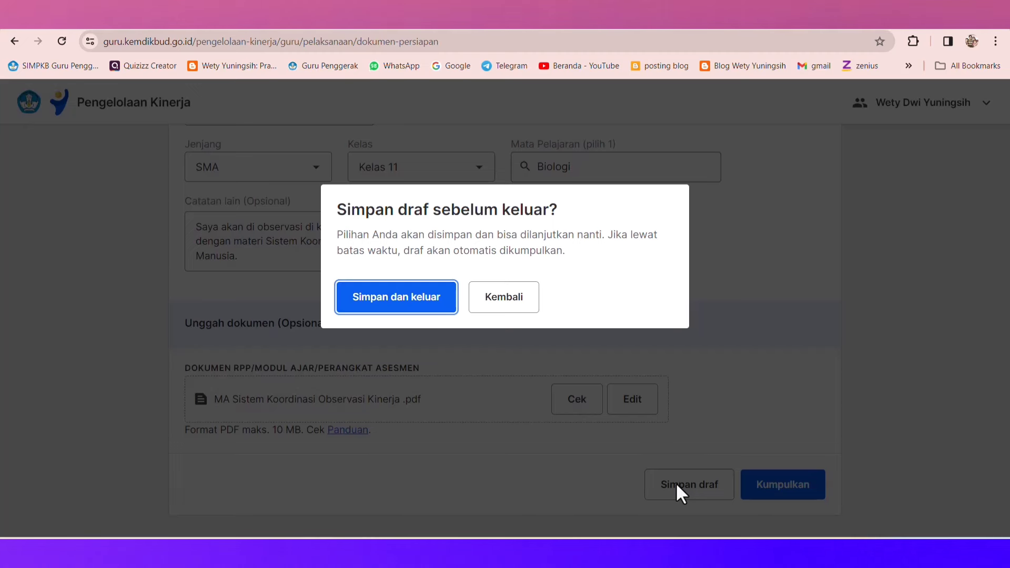
pyautogui.click(386, 306)
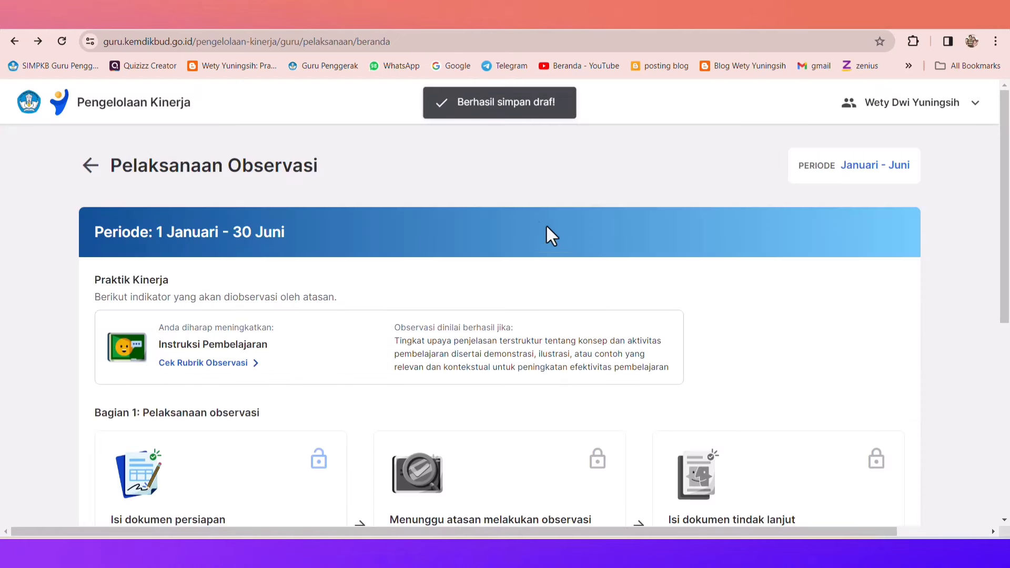
# Look over the observation stages in Bagian 1: Pelaksanaan observasi and Bagian 2: Tindak lanjut observasi
pyautogui.scroll(-6, 494, 279)
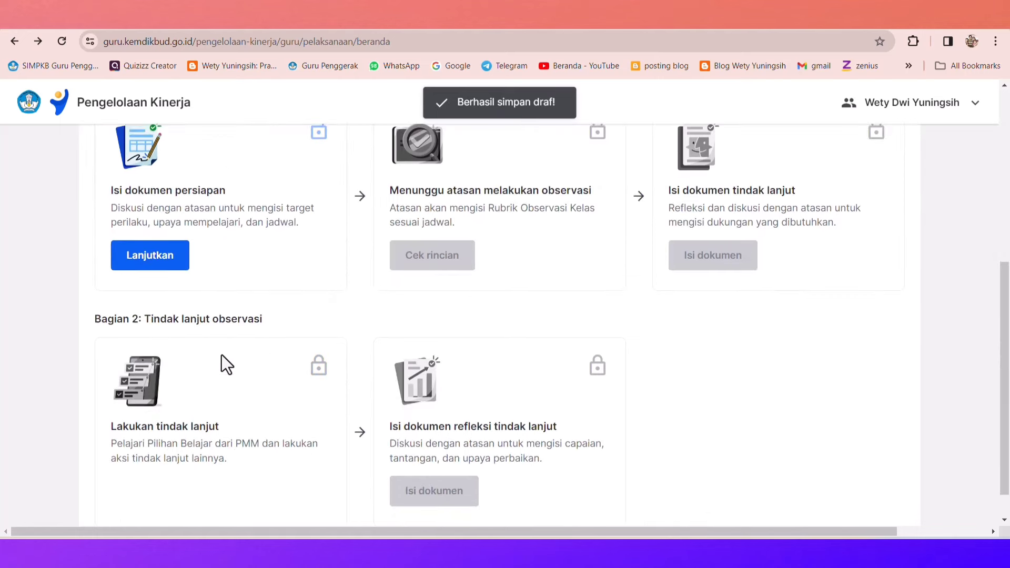
pyautogui.scroll(1, 117, 311)
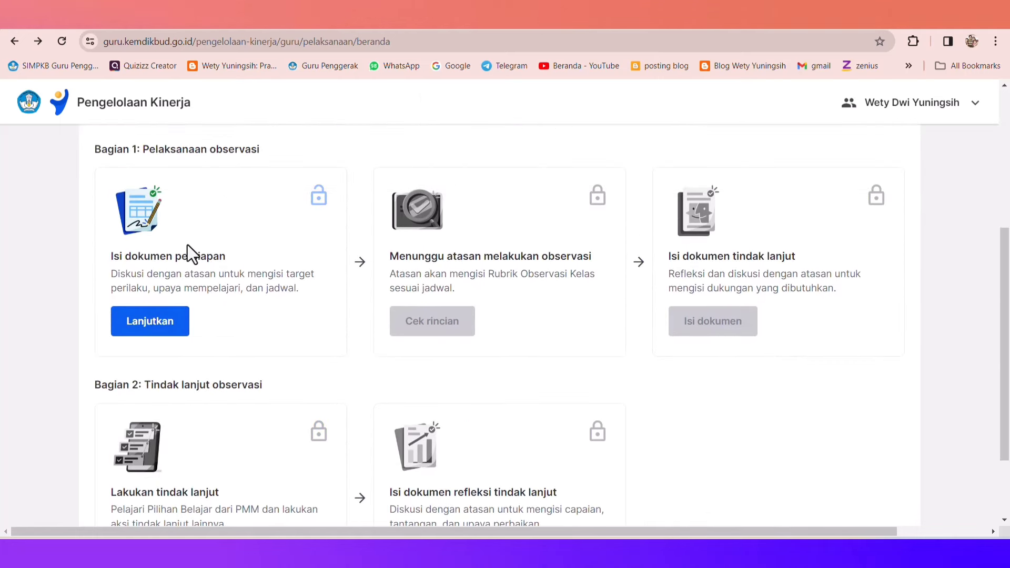
pyautogui.scroll(-2, 189, 380)
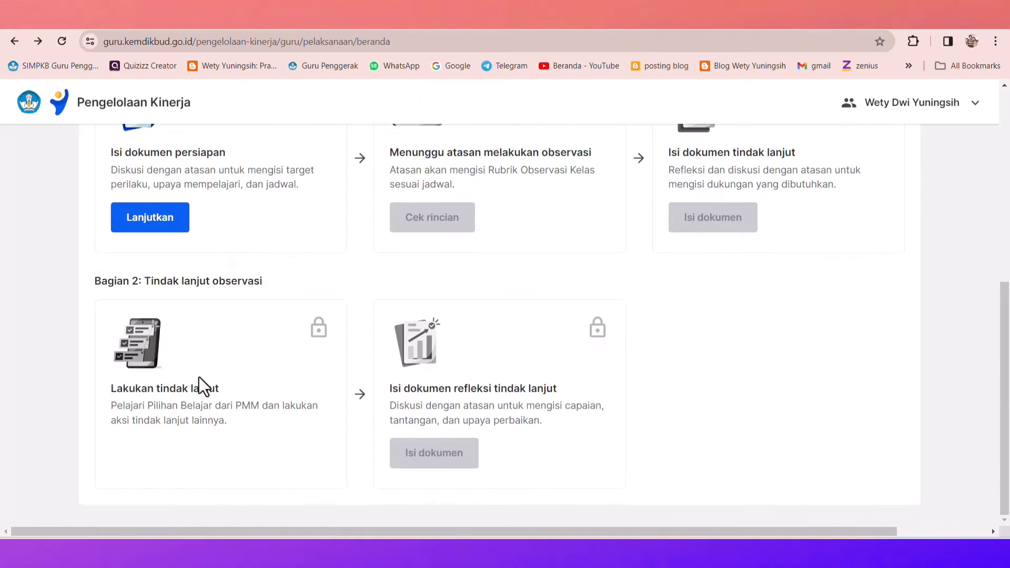
pyautogui.scroll(1, 206, 374)
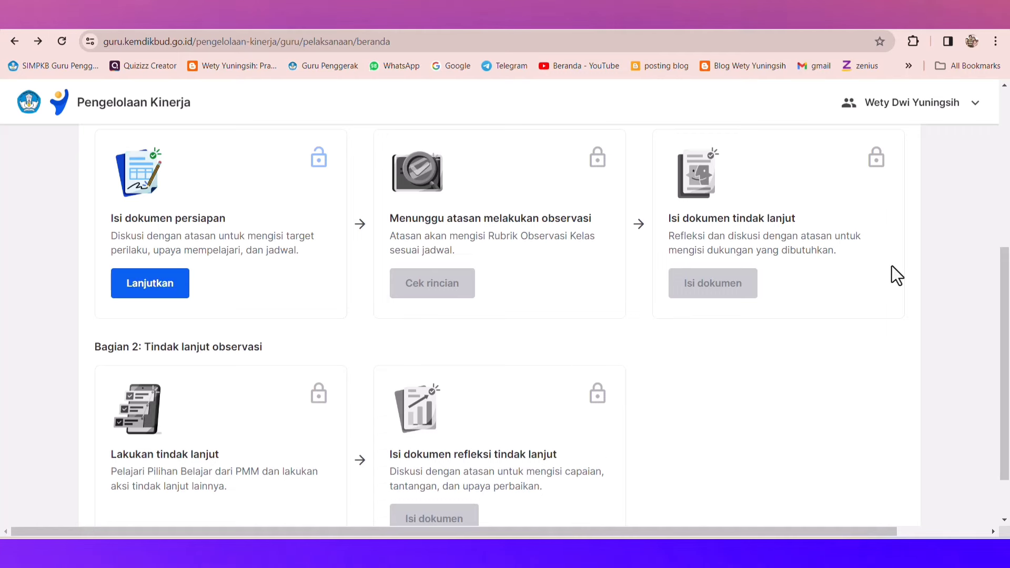
pyautogui.scroll(-1, 119, 447)
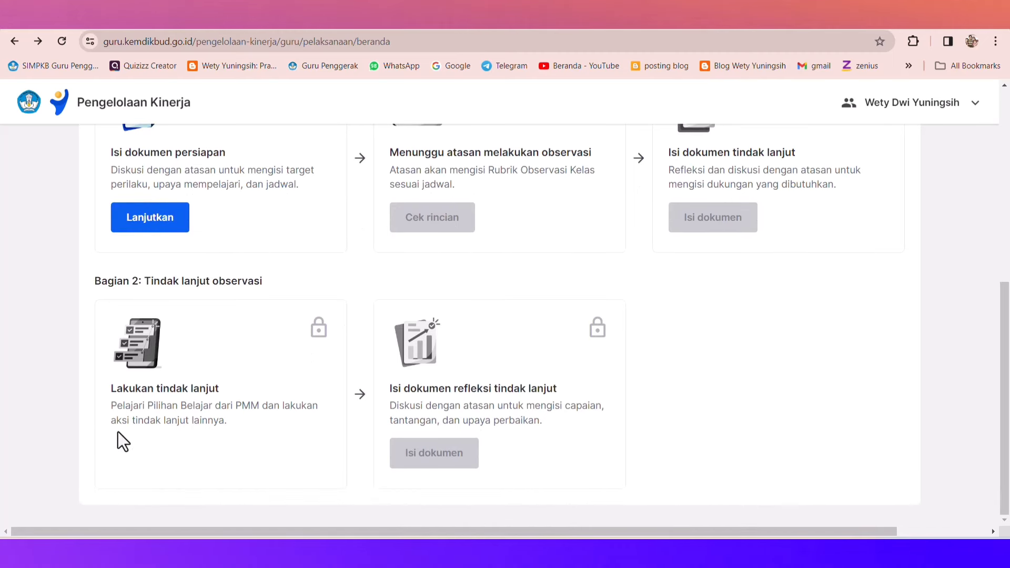
# Review the Pelaksanaan Observasi page once more, from the Bagian 2 follow-up stages back to the Praktik Kinerja indicator
pyautogui.scroll(6, 456, 463)
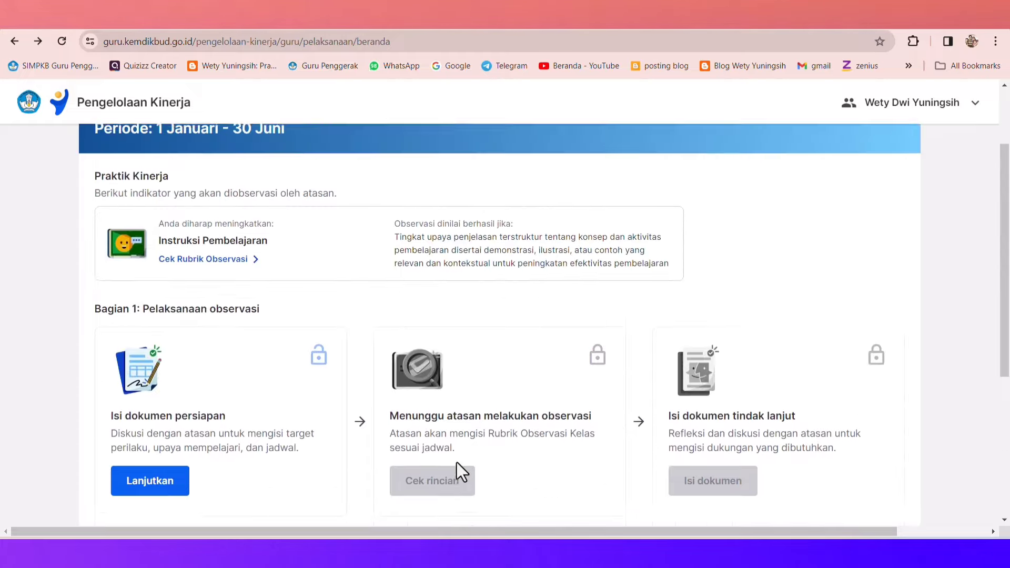
pyautogui.scroll(-7, 456, 463)
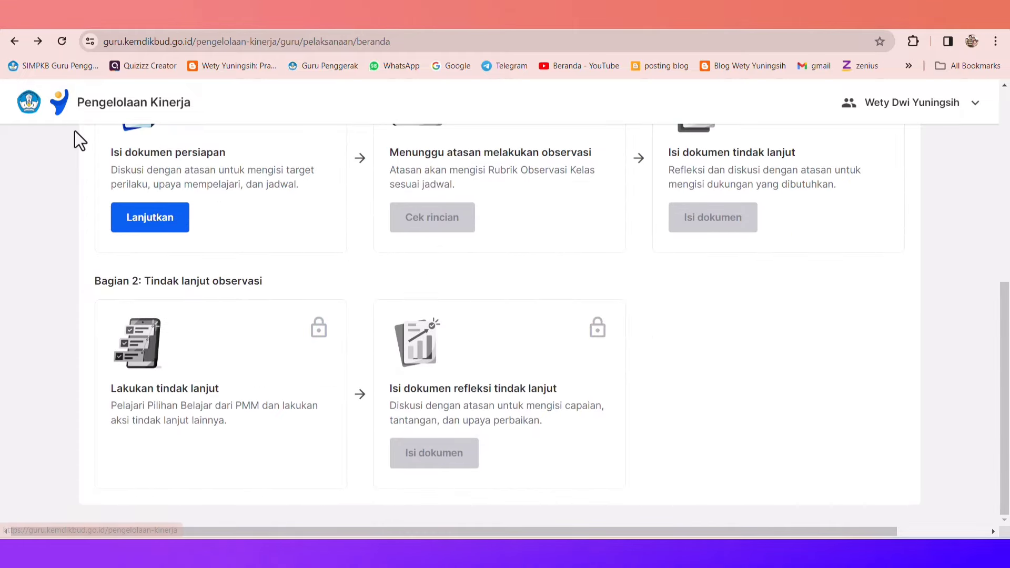
pyautogui.scroll(4, 354, 257)
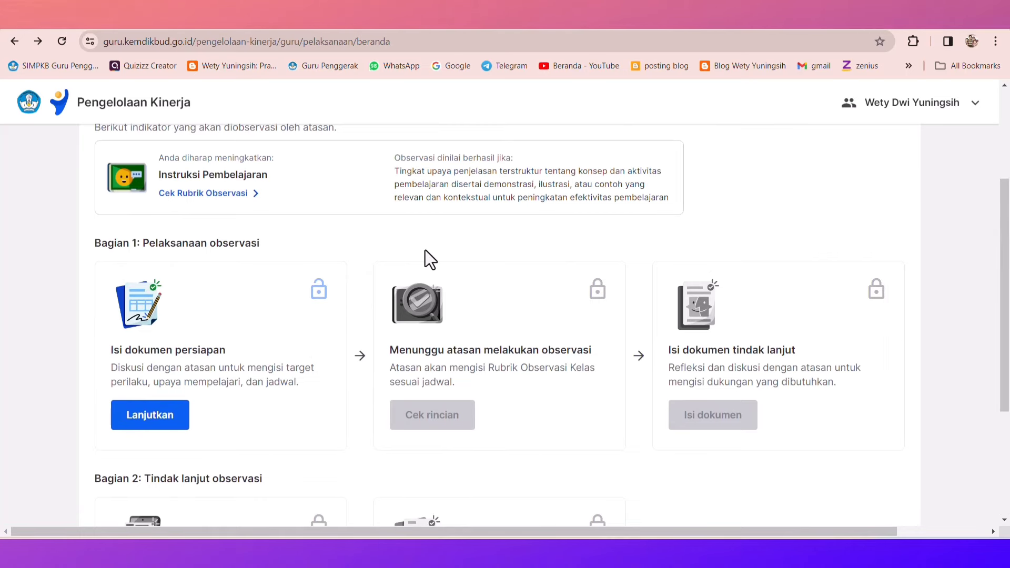
pyautogui.scroll(-3, 425, 250)
pyautogui.scroll(2, 260, 295)
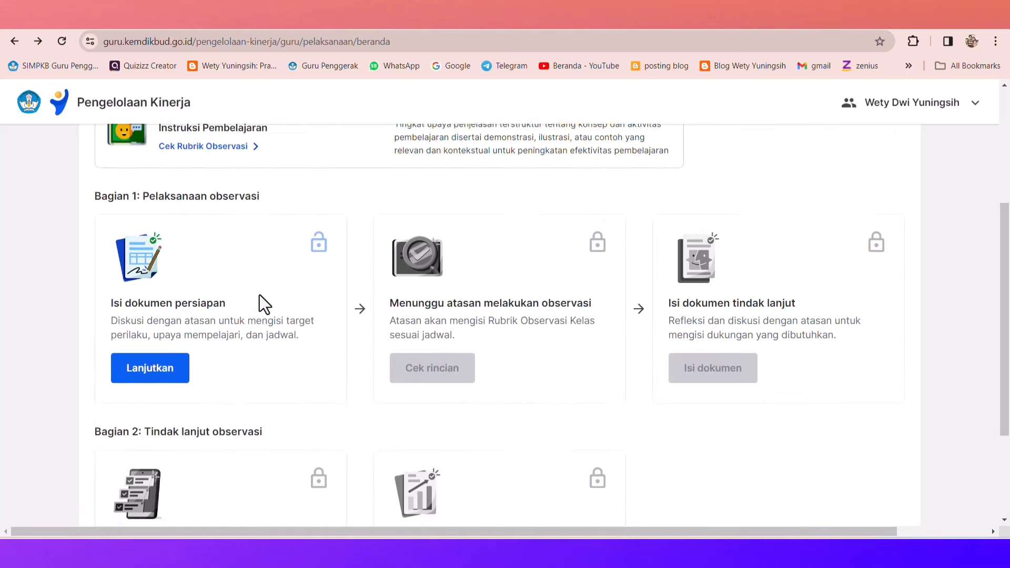
pyautogui.scroll(3, 260, 295)
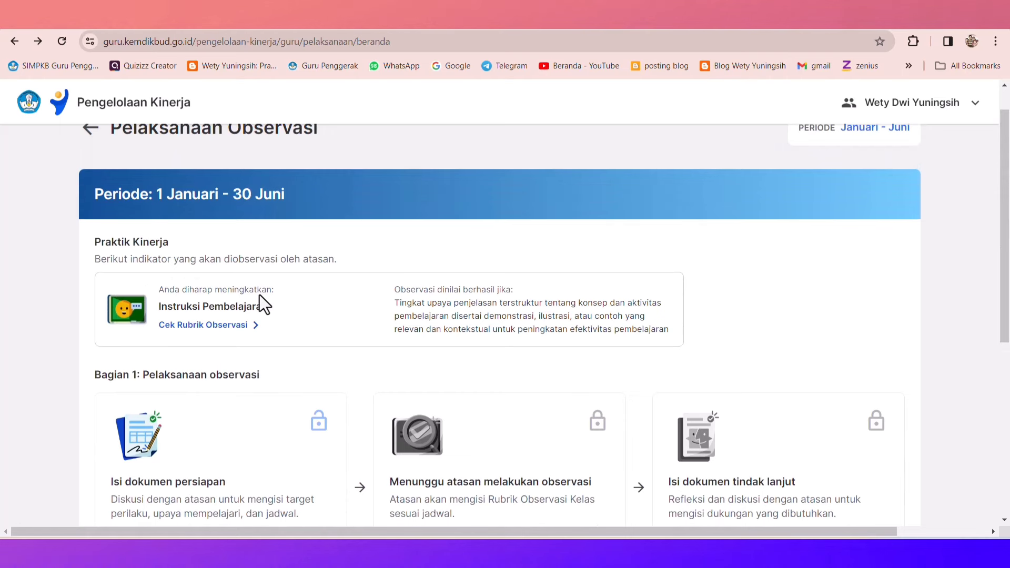
pyautogui.scroll(1, 259, 295)
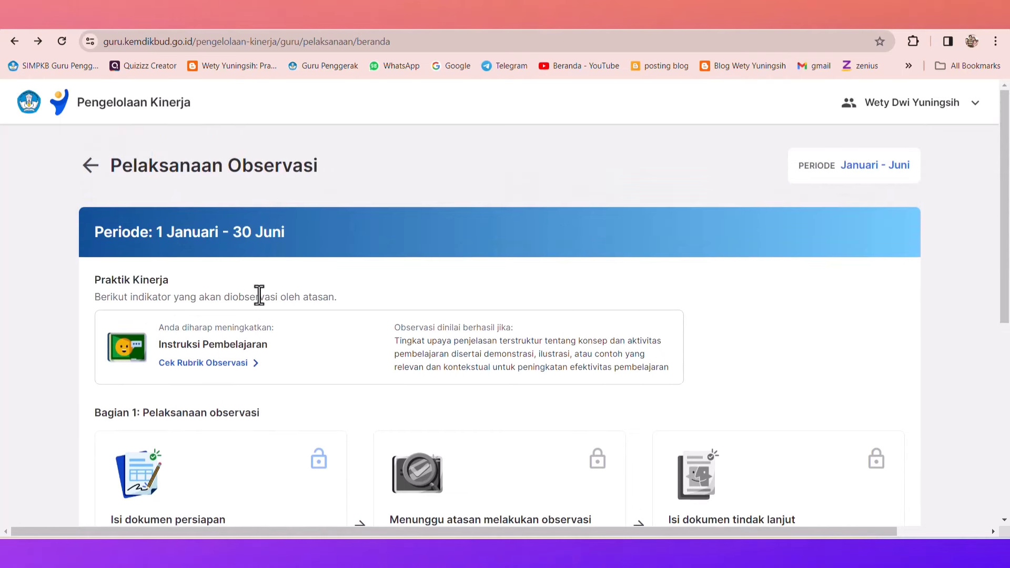